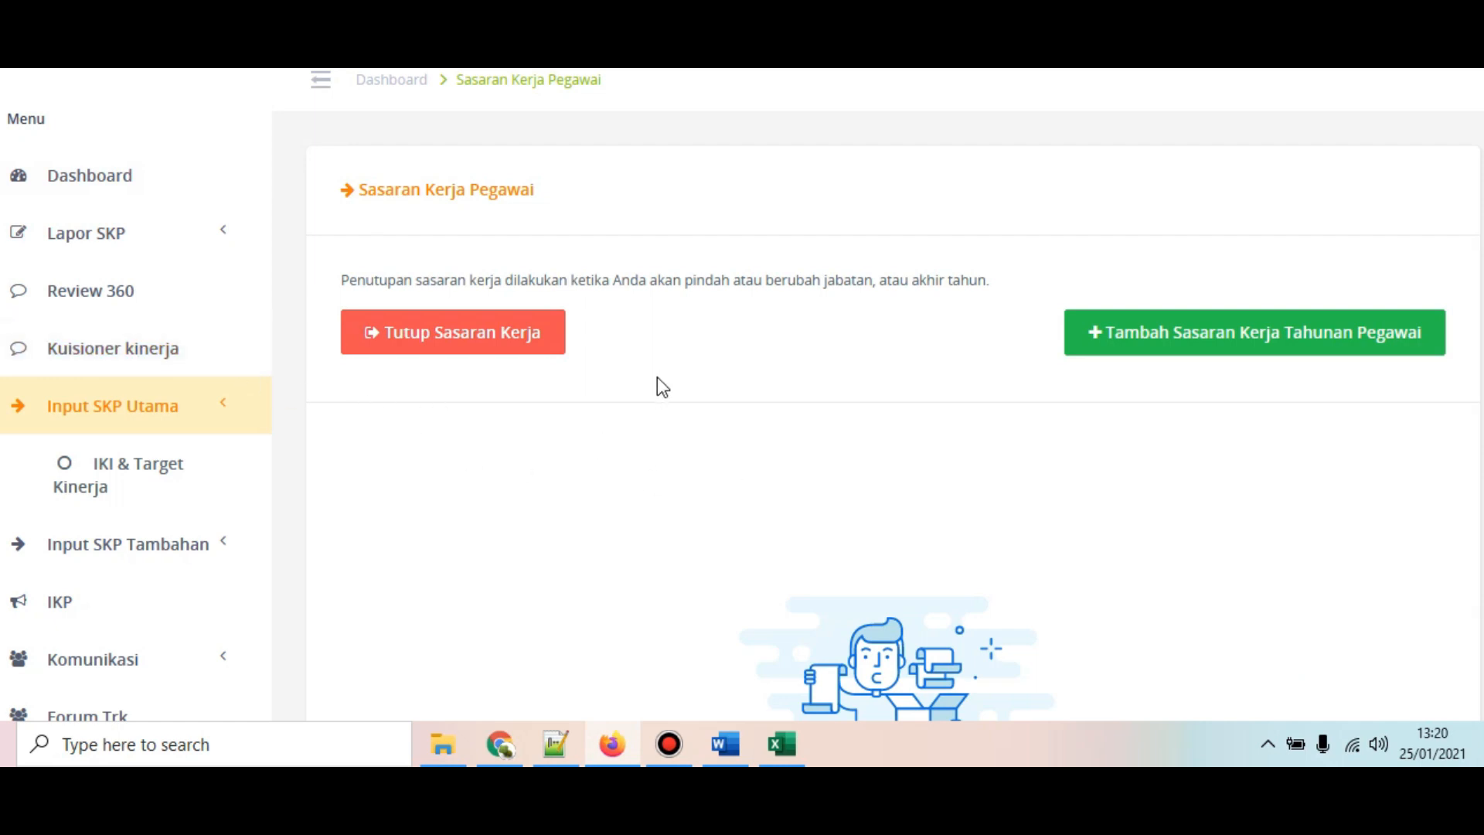
# Step: Start a new annual employee work target and set its Sumber to IKI
pyautogui.click(1163, 350)
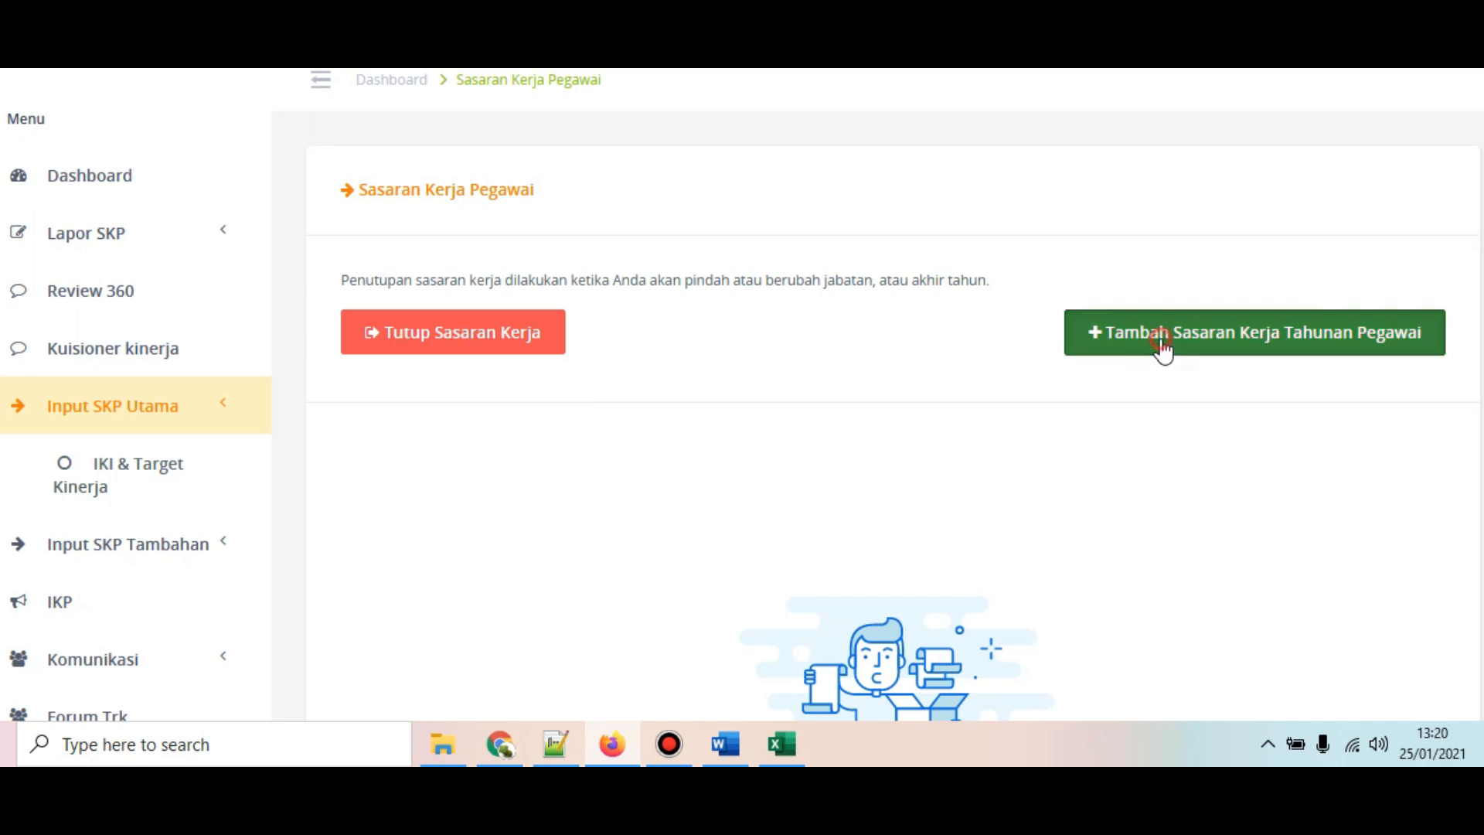
pyautogui.click(713, 198)
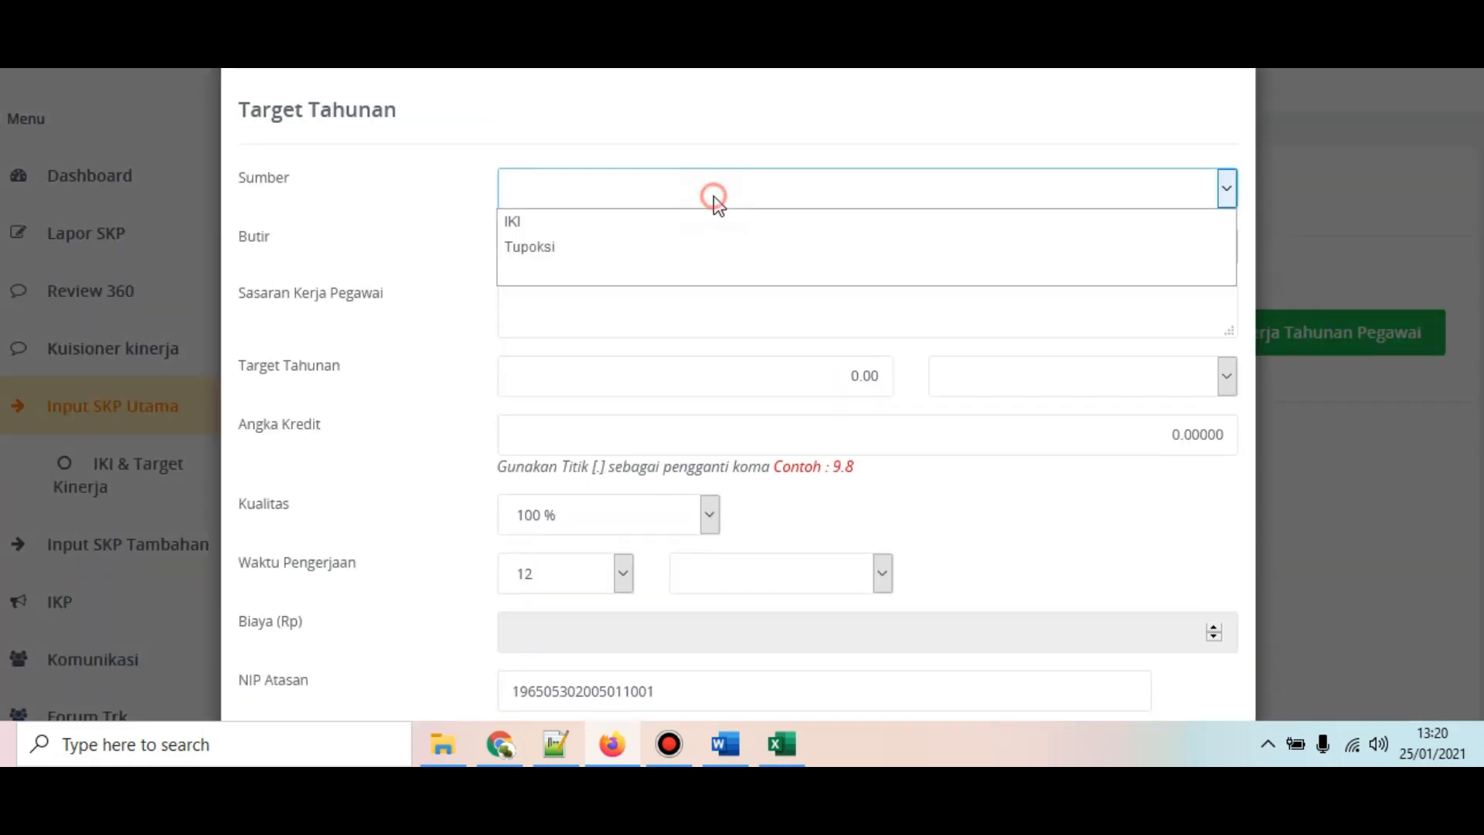
pyautogui.click(643, 229)
# Step: Switch Sumber to Tupoksi and examine the Butir choices offered for that source
pyautogui.click(651, 203)
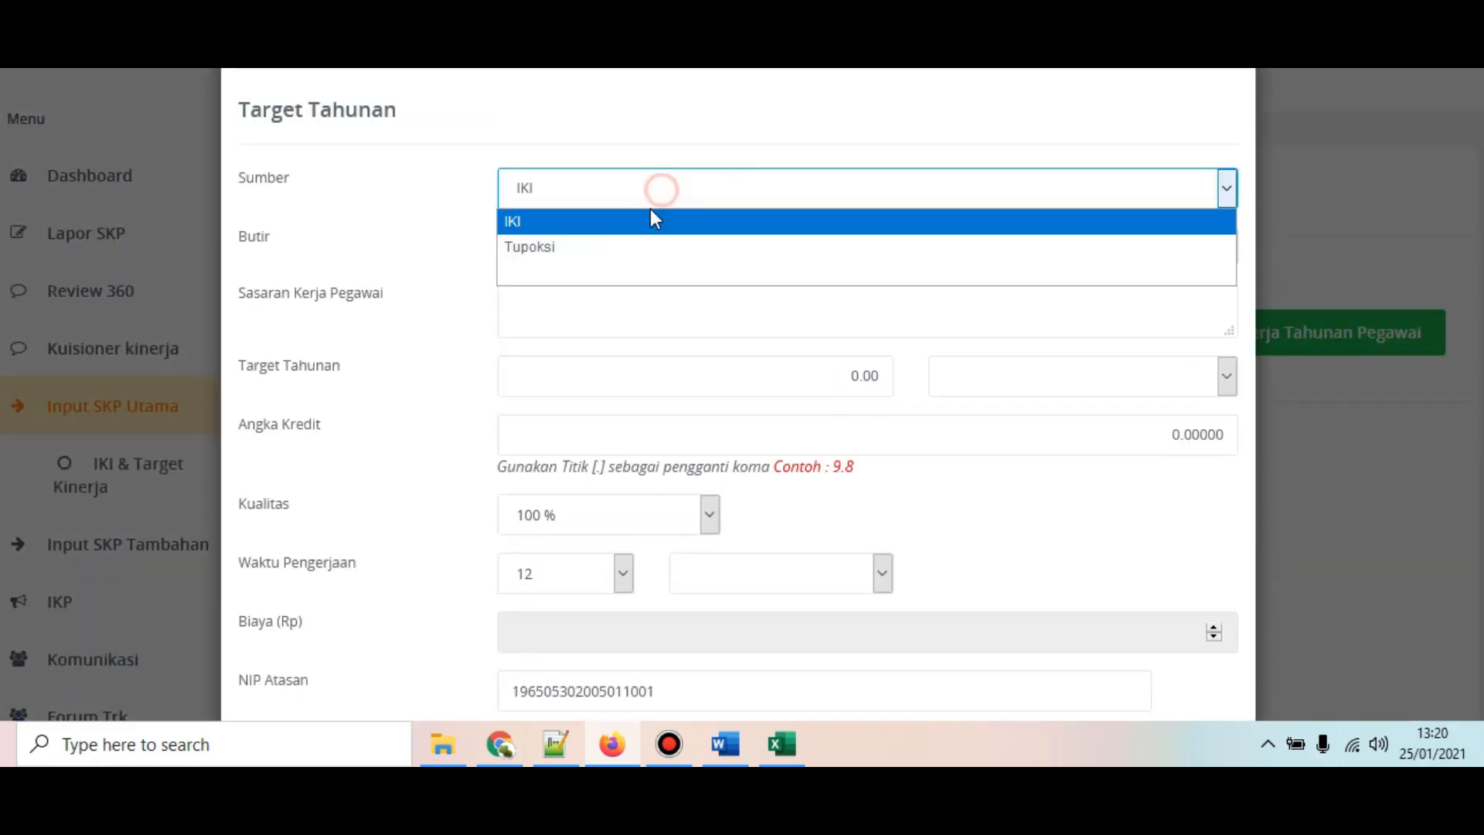
pyautogui.click(616, 246)
pyautogui.click(664, 199)
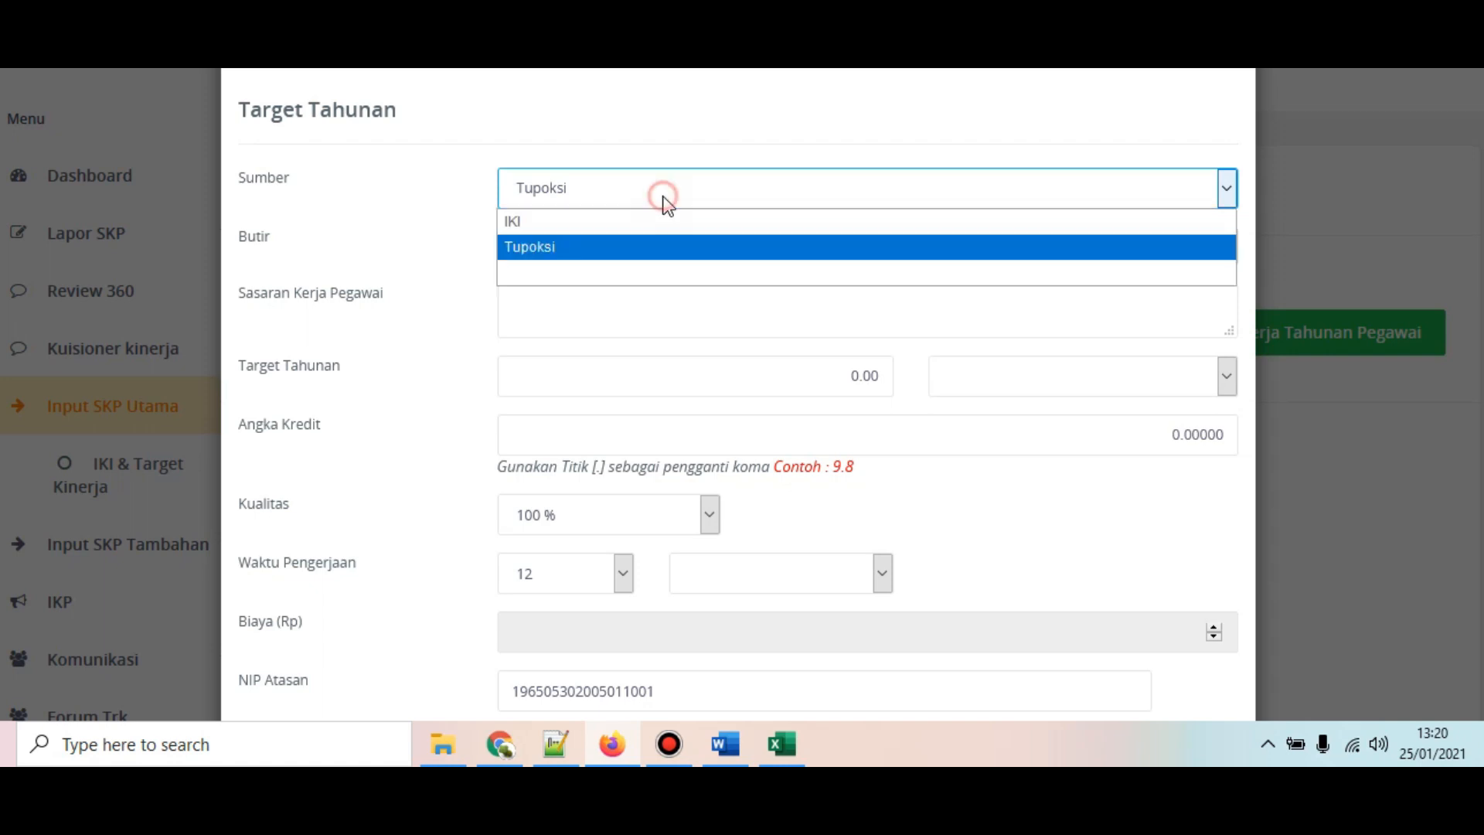
pyautogui.click(607, 245)
pyautogui.click(629, 247)
pyautogui.scroll(-10, 609, 370)
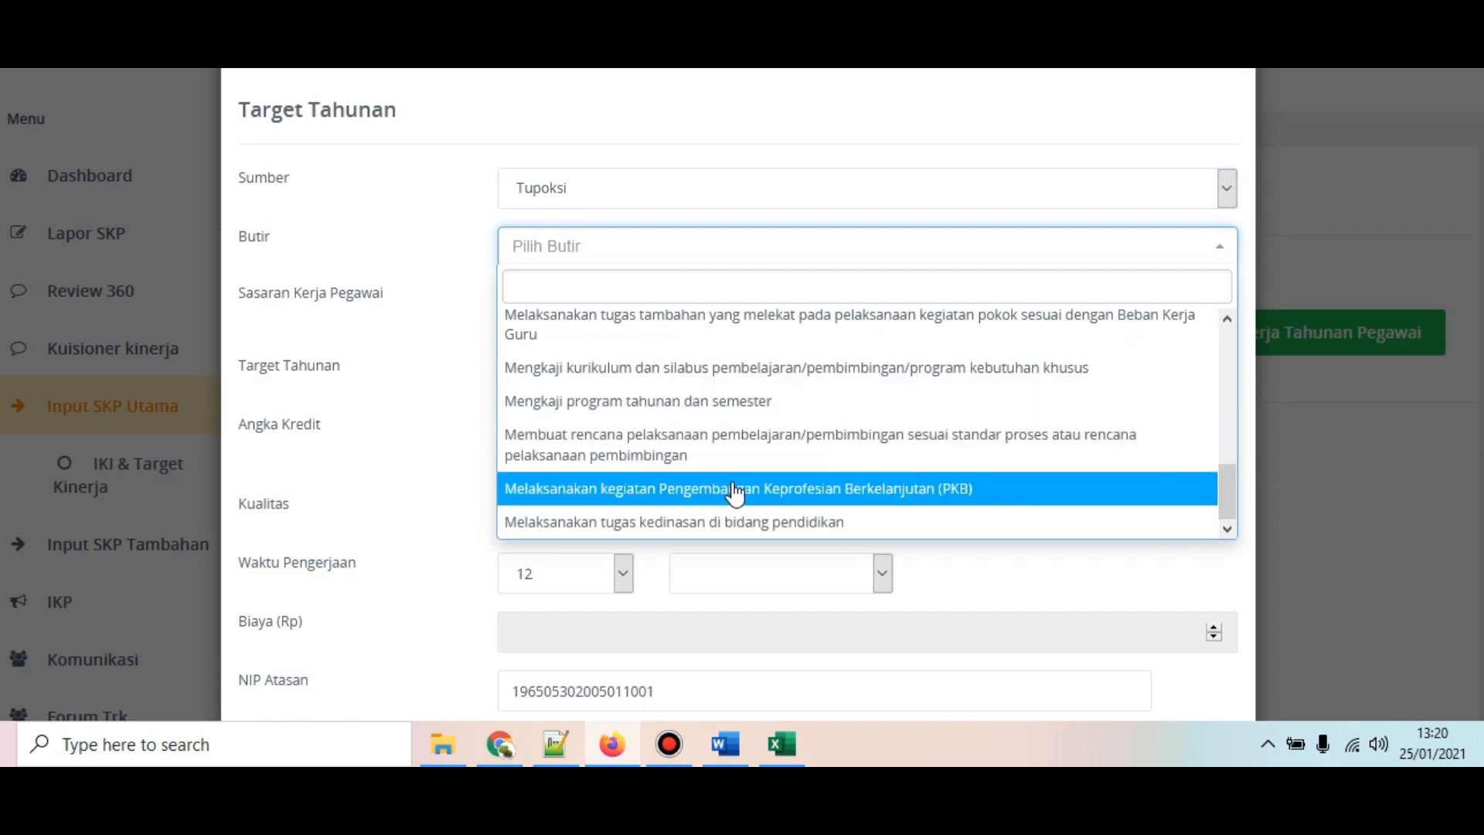
# Step: Set Sumber to IKI and open its list of Butir choices
pyautogui.click(753, 200)
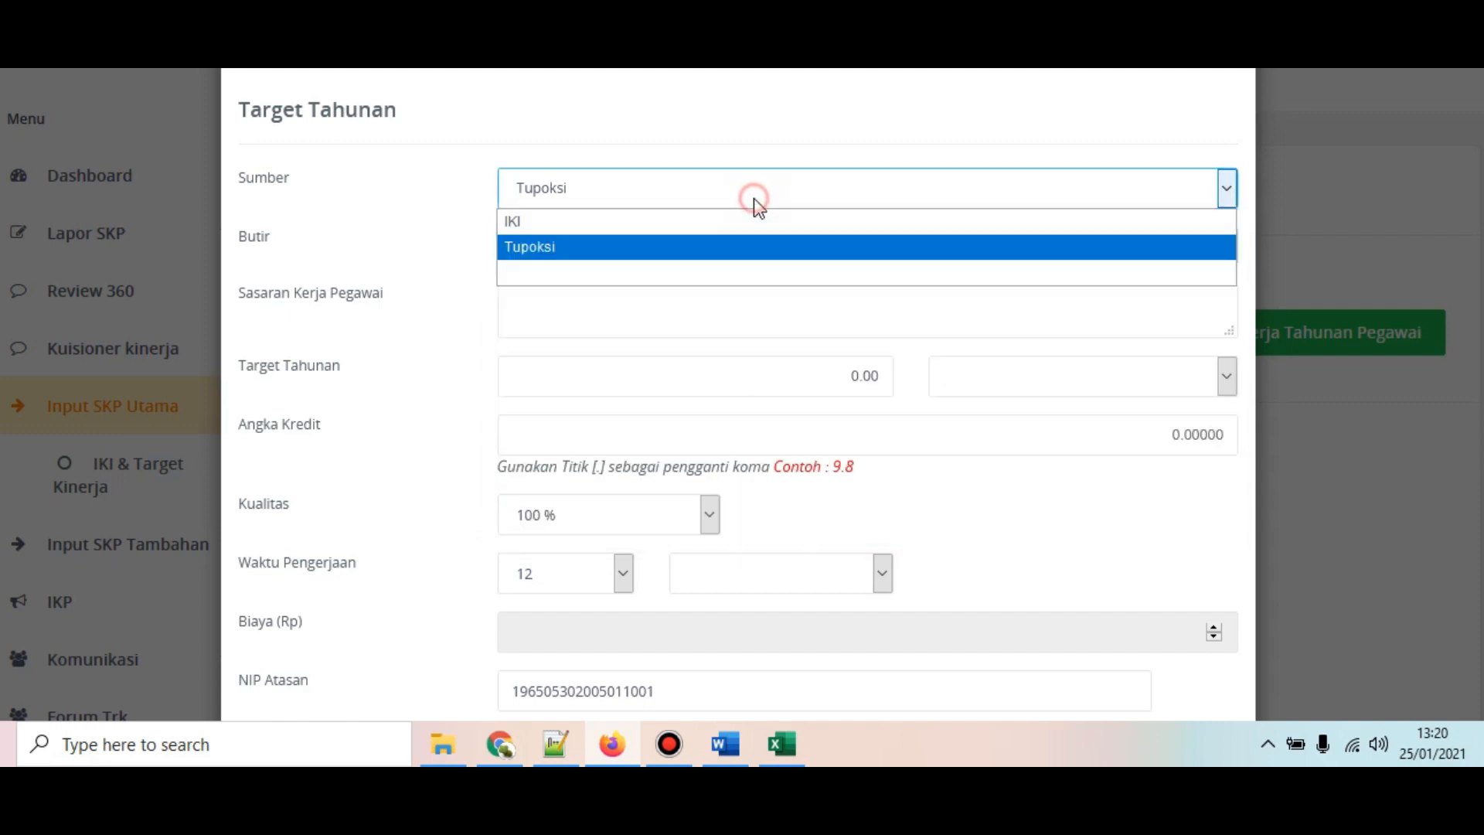
pyautogui.click(596, 213)
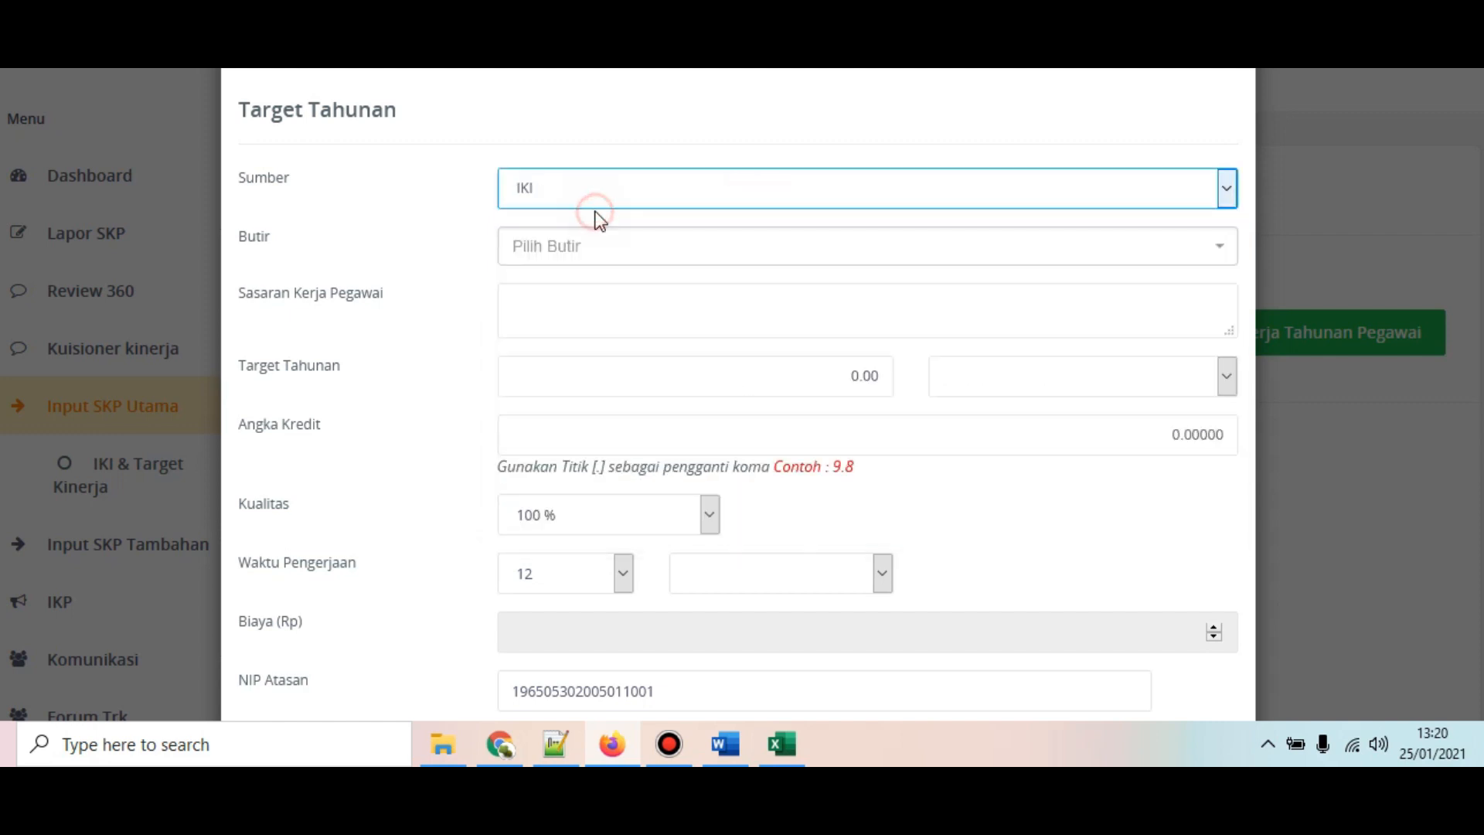
pyautogui.click(661, 249)
pyautogui.scroll(-3, 677, 356)
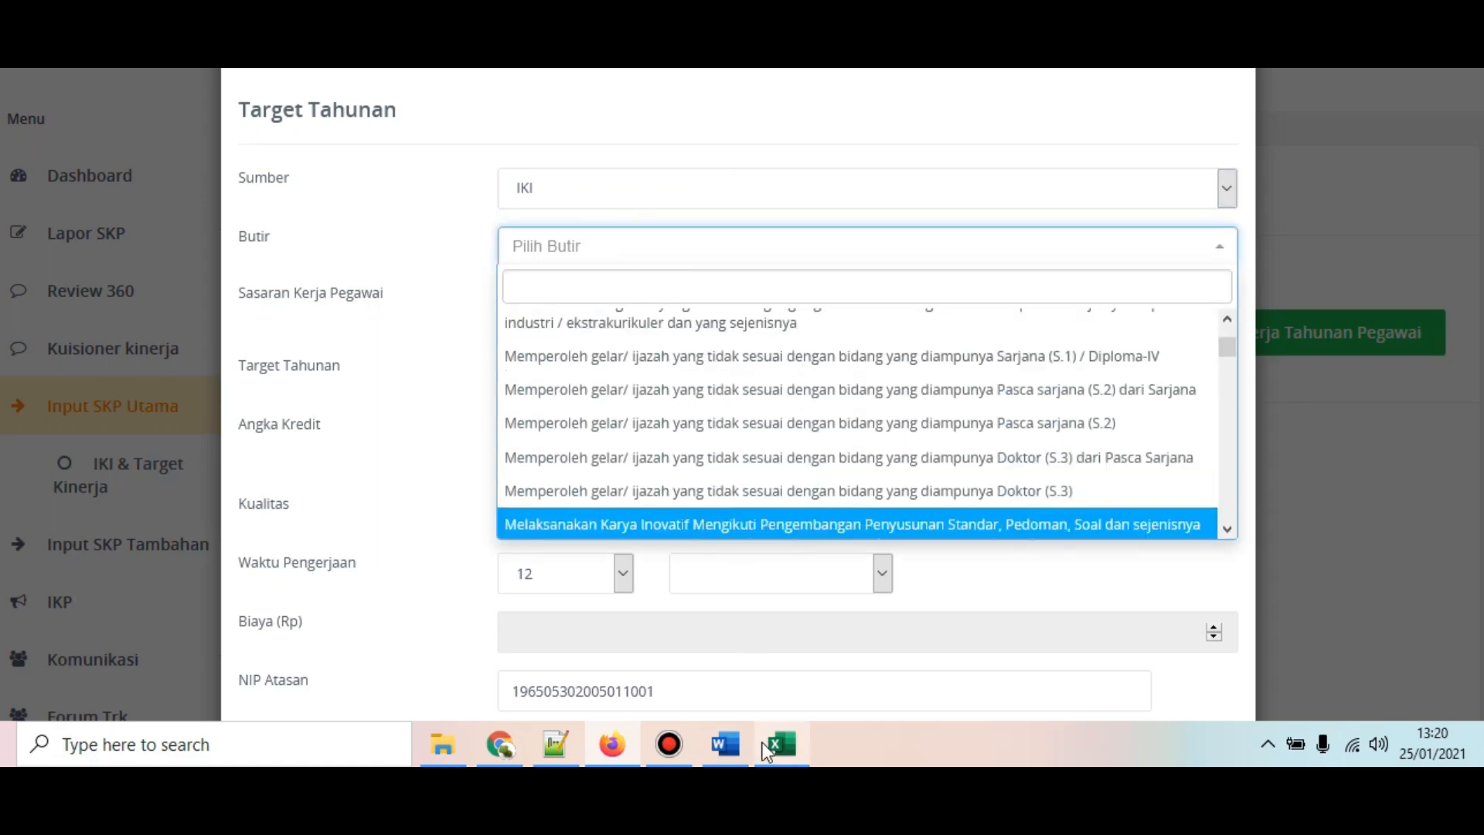
# Step: Switch to the Word document and examine the Pendidikan and Pembelajaran/Bimbingan credit items in the assessment table, then return to the browser form
pyautogui.click(725, 744)
pyautogui.scroll(-1, 698, 560)
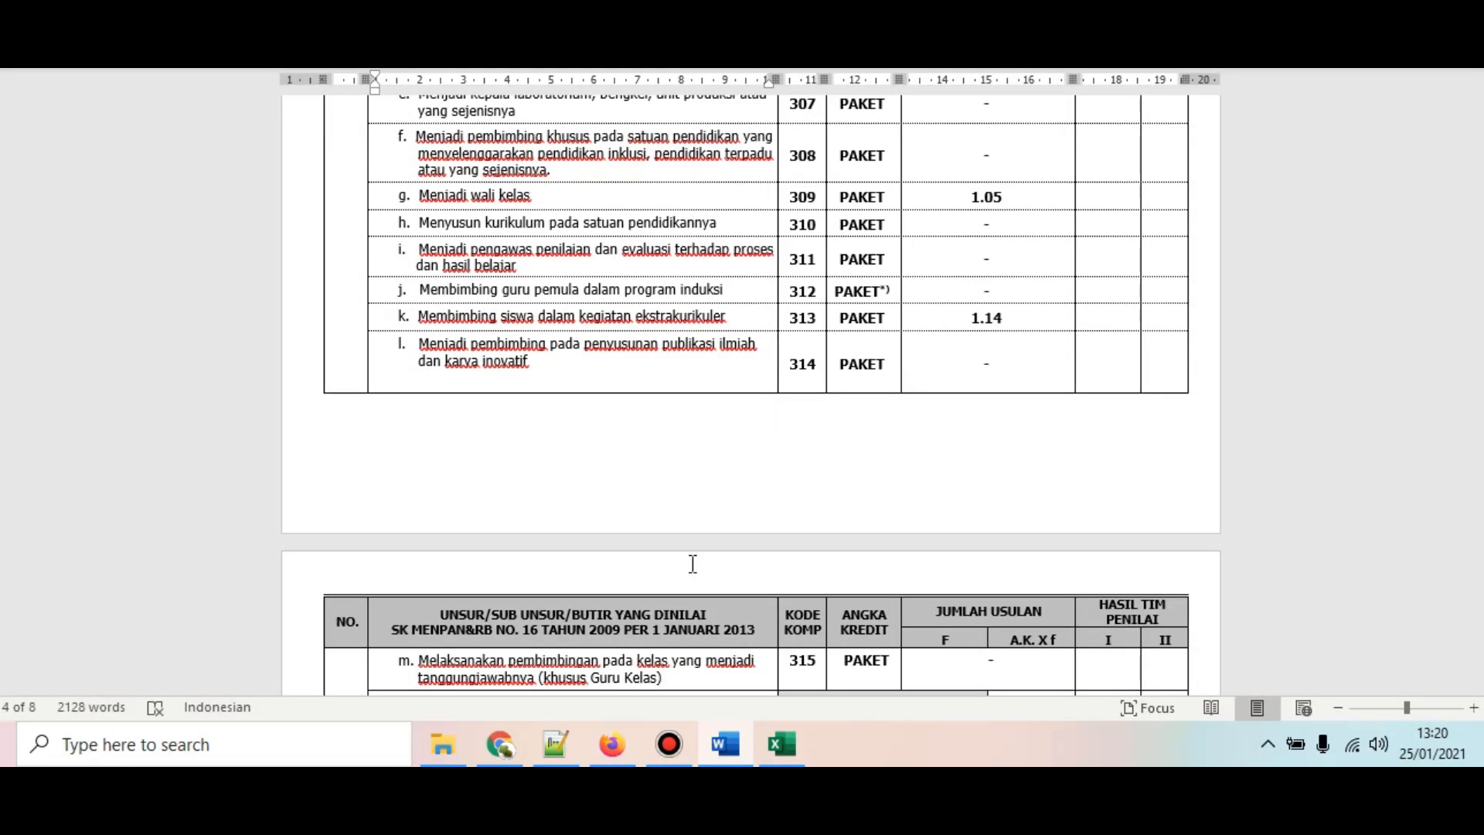
pyautogui.scroll(-1, 625, 604)
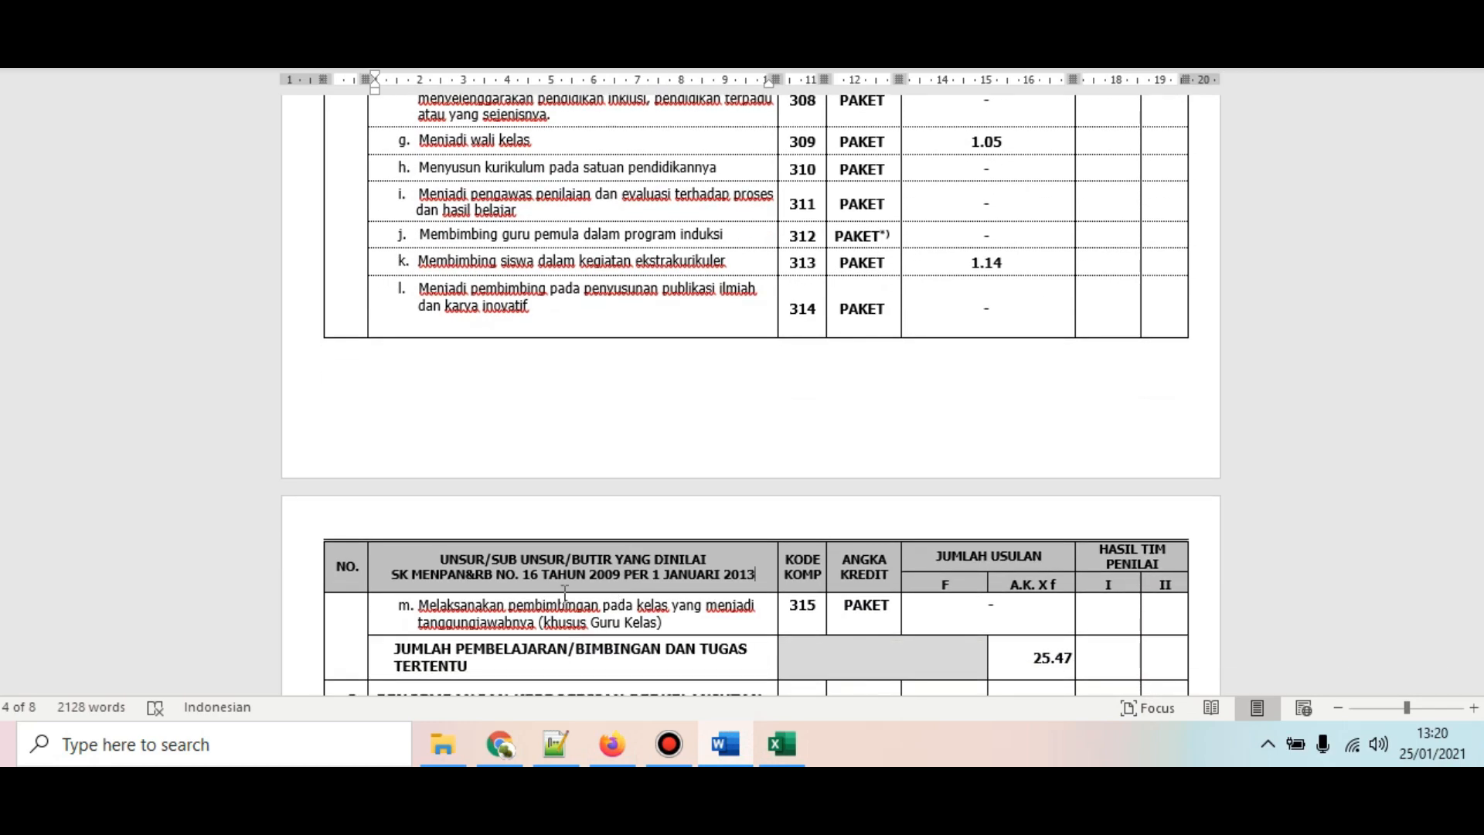
pyautogui.scroll(-1, 545, 582)
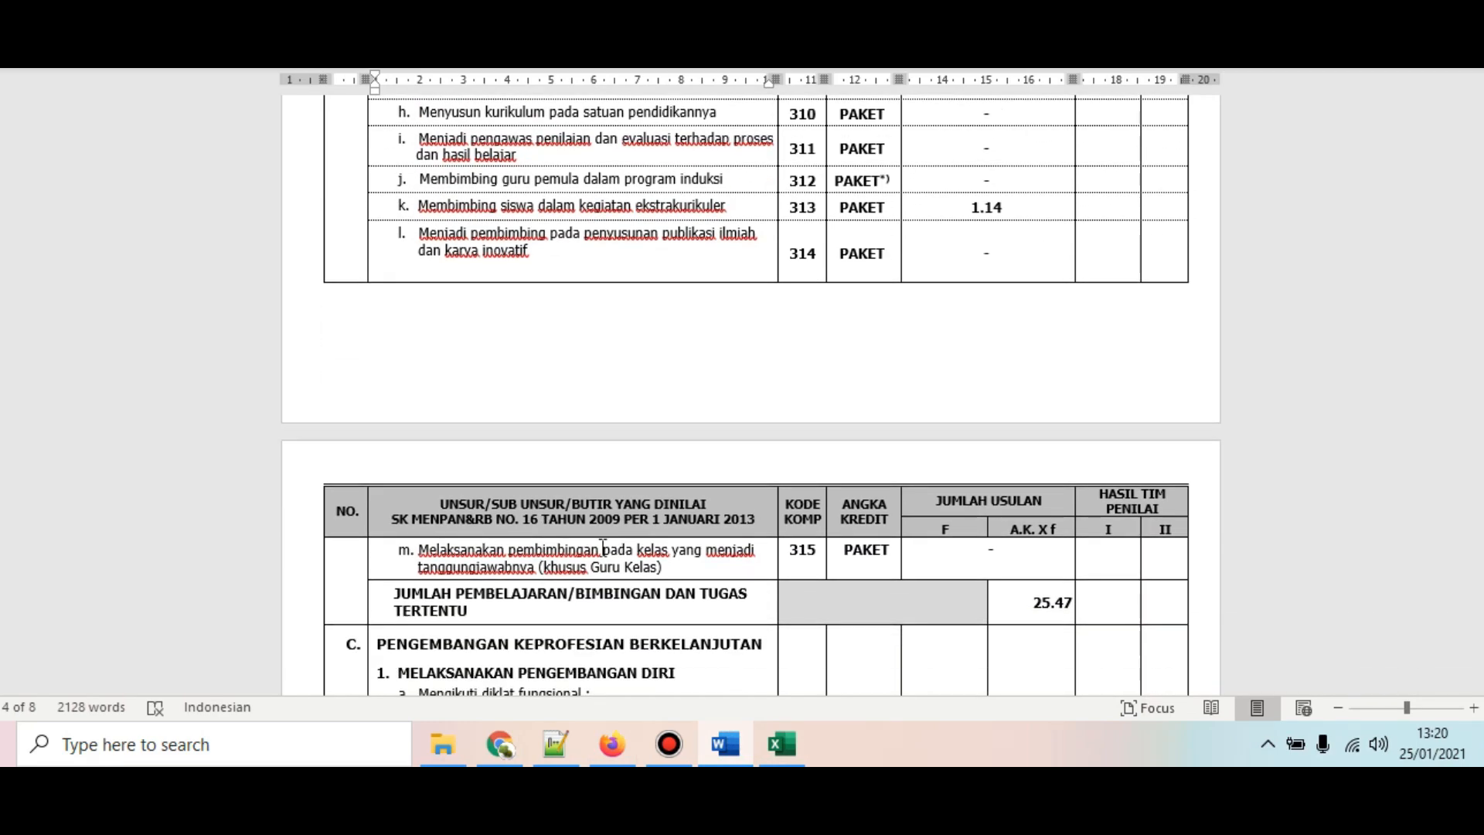
pyautogui.scroll(-1, 658, 541)
pyautogui.scroll(13, 646, 530)
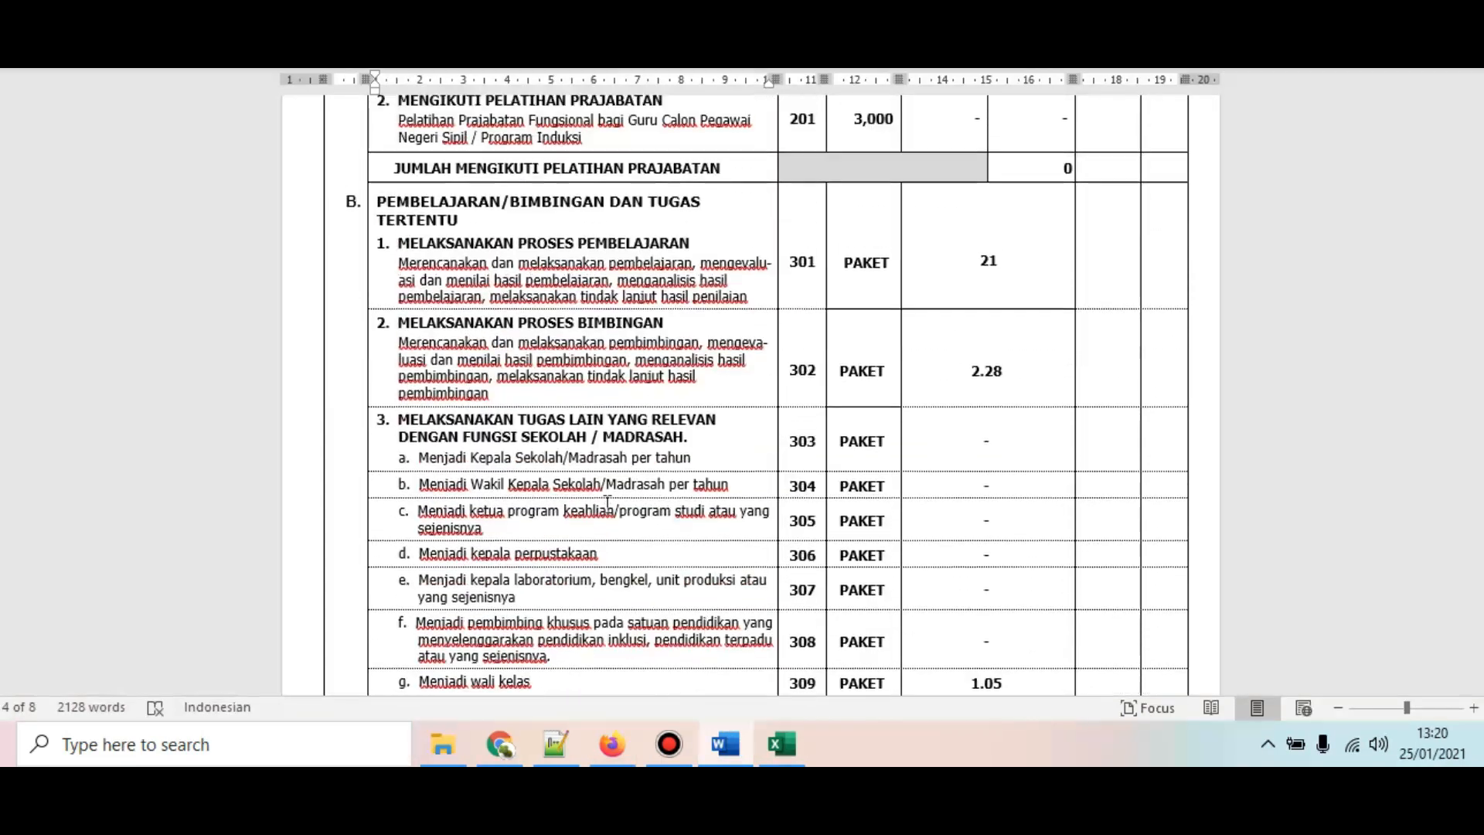
pyautogui.scroll(1, 618, 479)
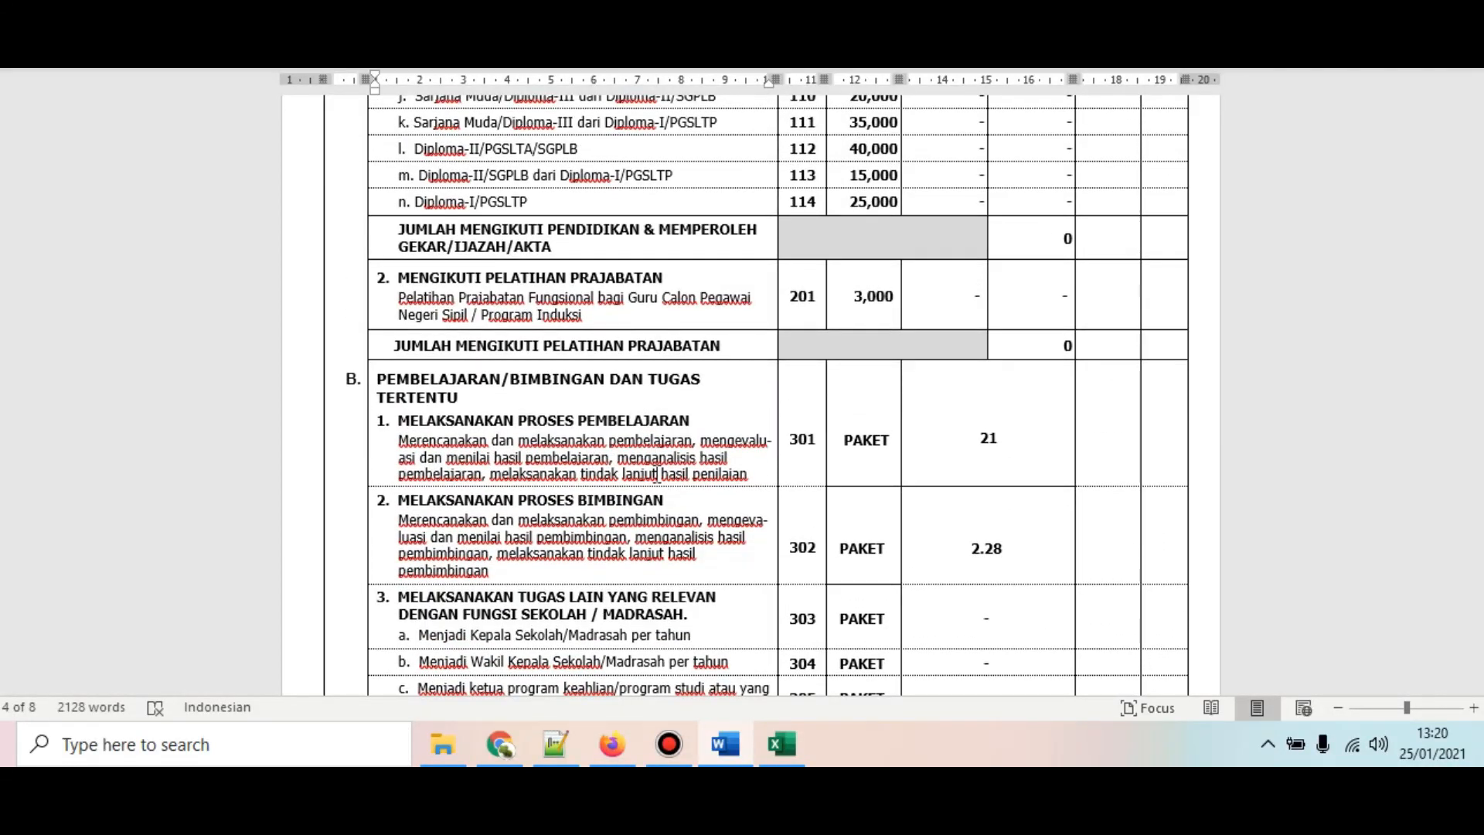
pyautogui.scroll(14, 646, 438)
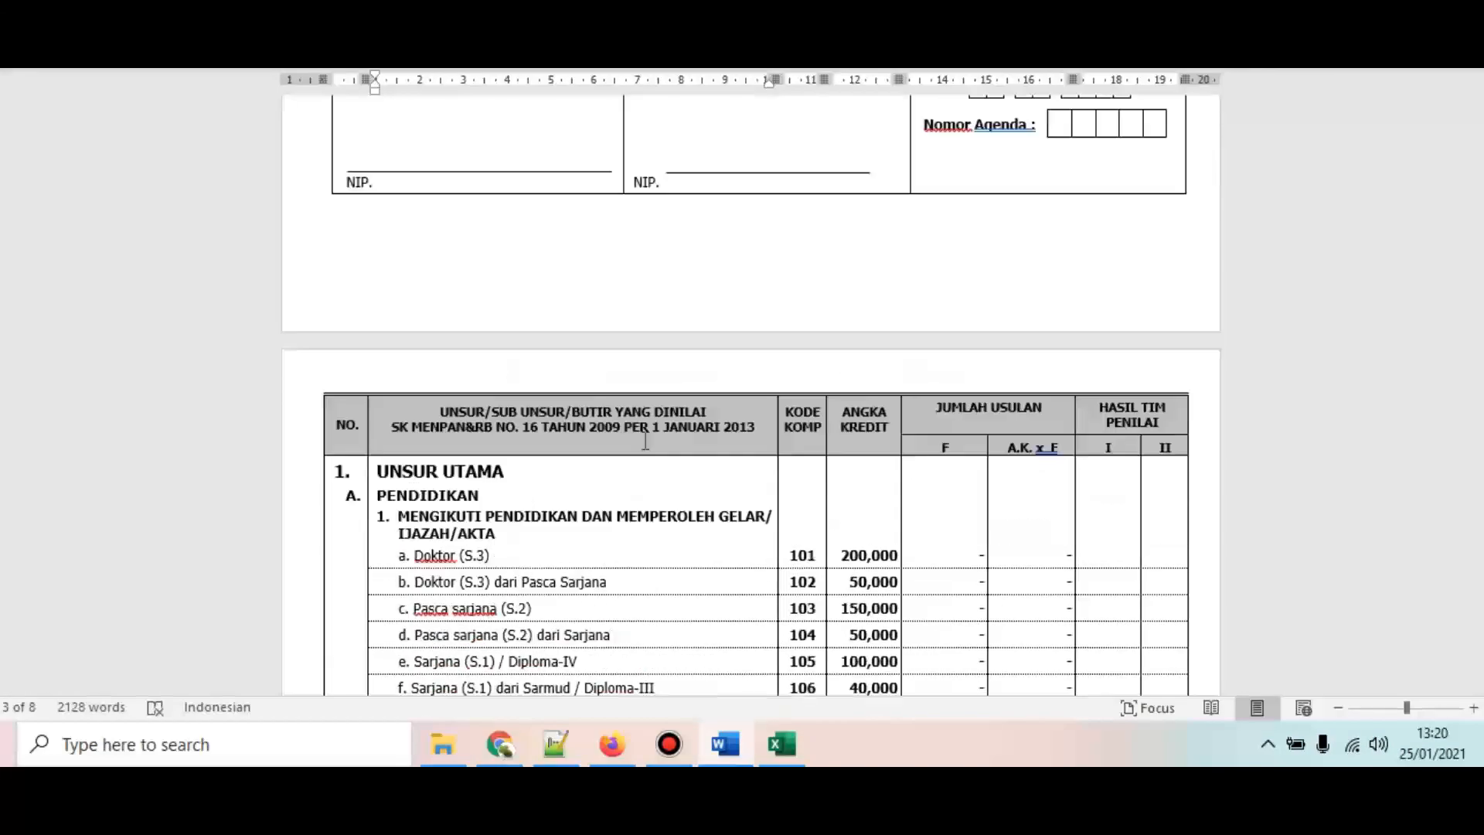
pyautogui.scroll(5, 645, 438)
pyautogui.scroll(-16, 646, 439)
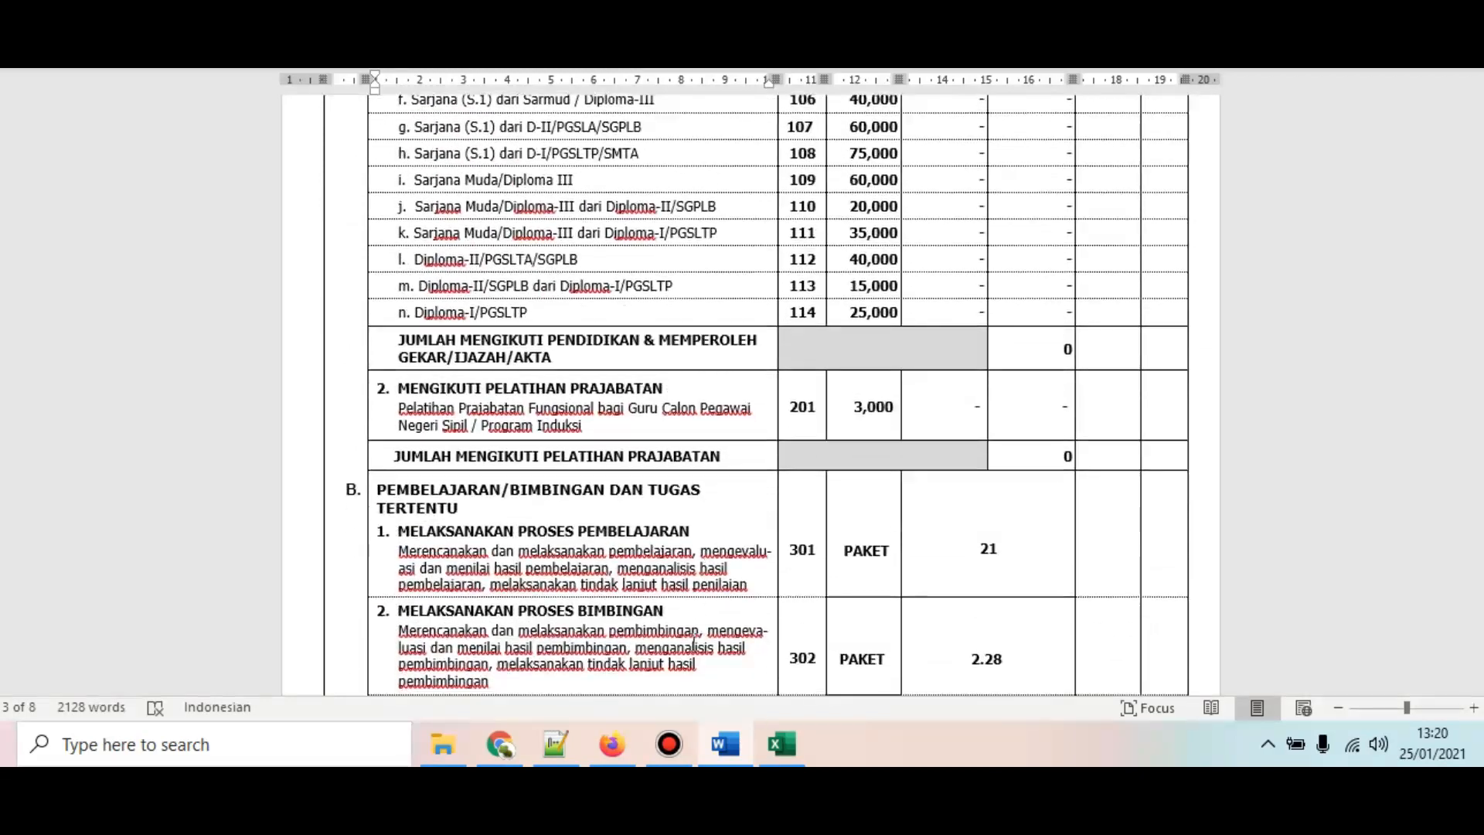
pyautogui.click(612, 744)
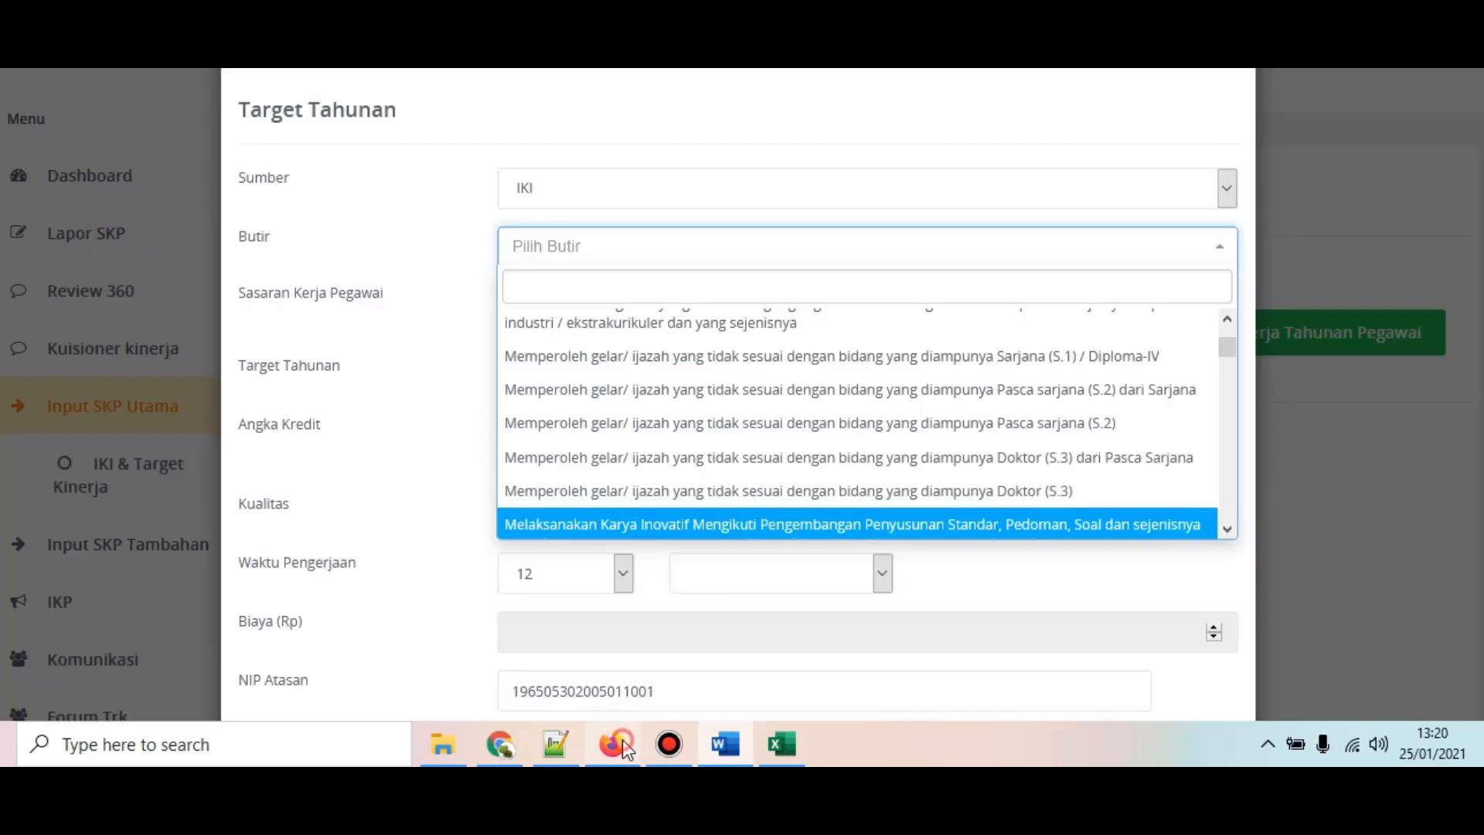
# Step: Switch to the Excel workbook and review the activity descriptions on the Pertama sheet, ending on the first activity about pembelajaran
pyautogui.click(801, 727)
pyautogui.click(320, 305)
pyautogui.click(332, 237)
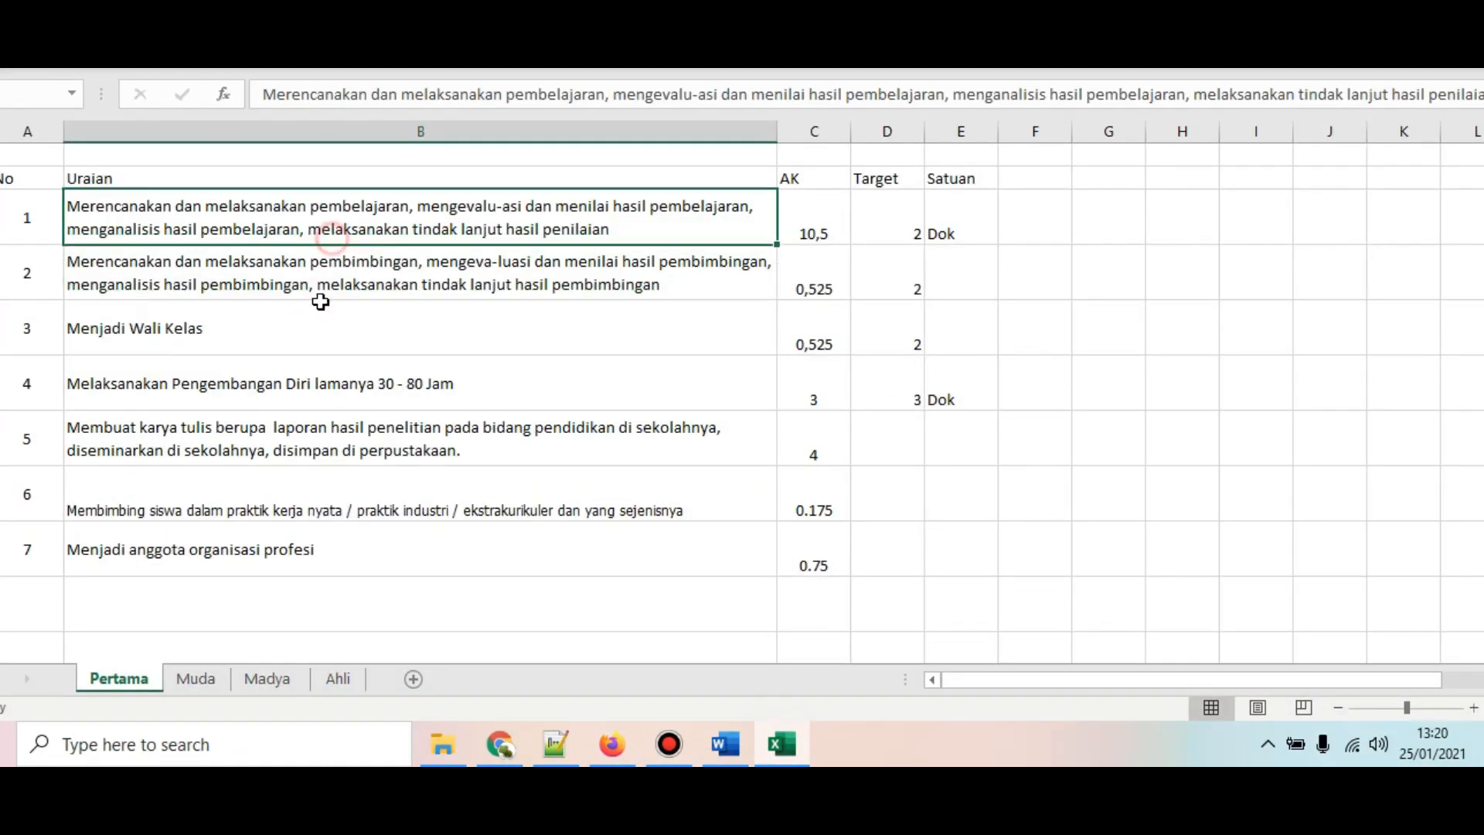
pyautogui.click(314, 355)
pyautogui.click(372, 486)
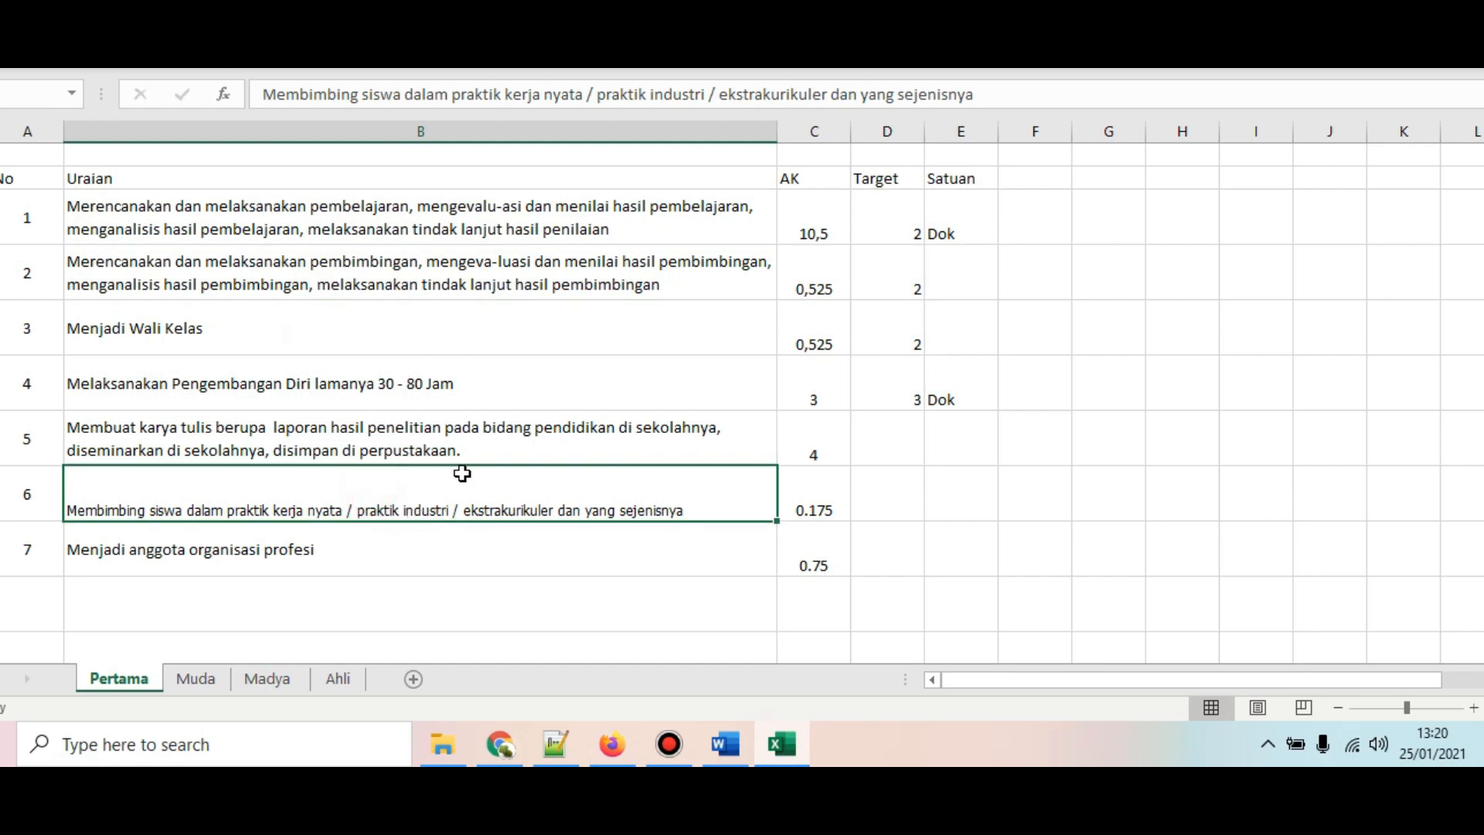
pyautogui.click(470, 228)
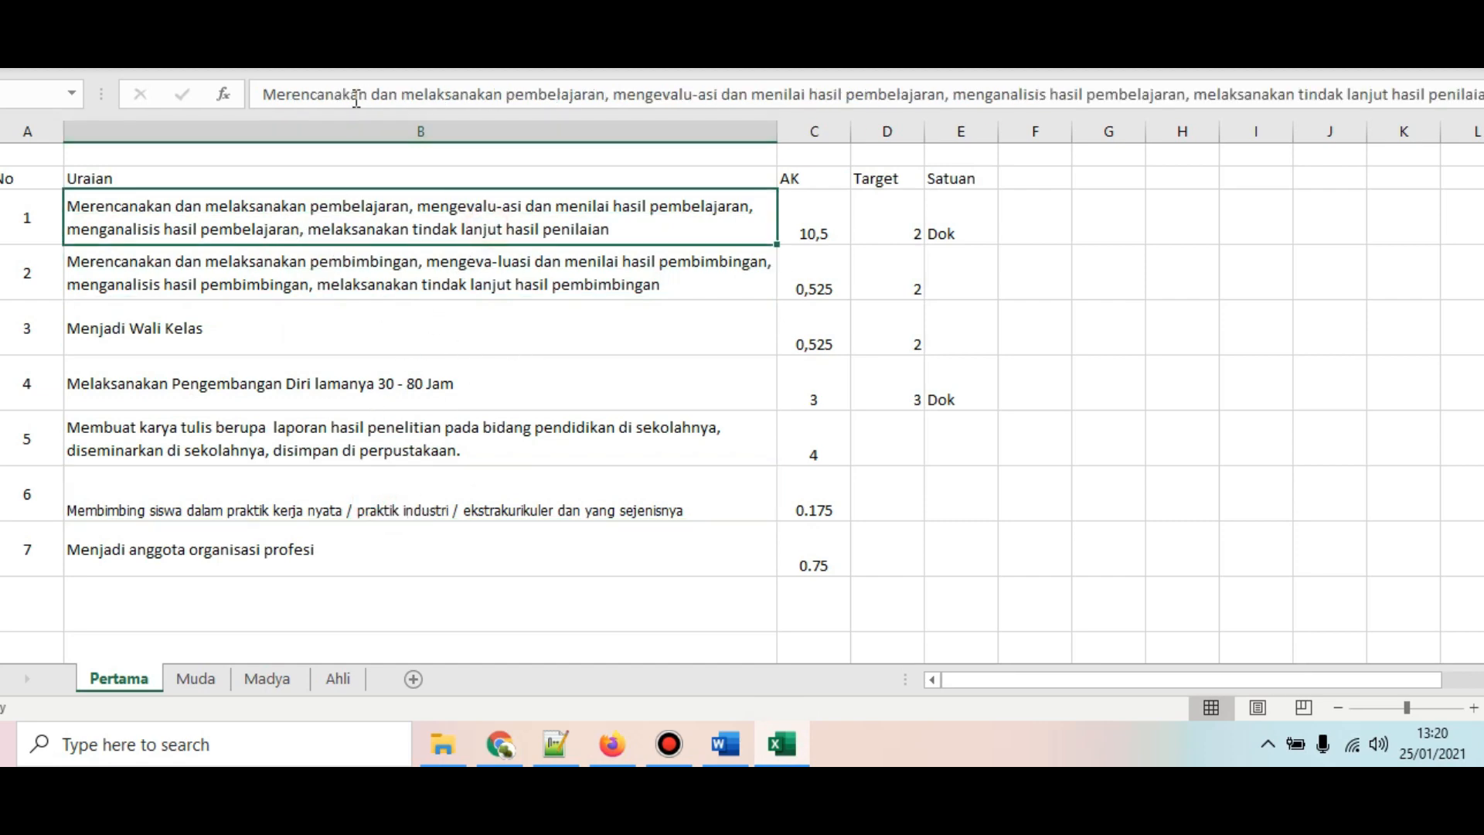
# Step: Return to the browser form and choose the Butir "Melaksanakan proses Pembelajaran Merencanakan dan melaksanakan pembelajaran"
pyautogui.click(613, 739)
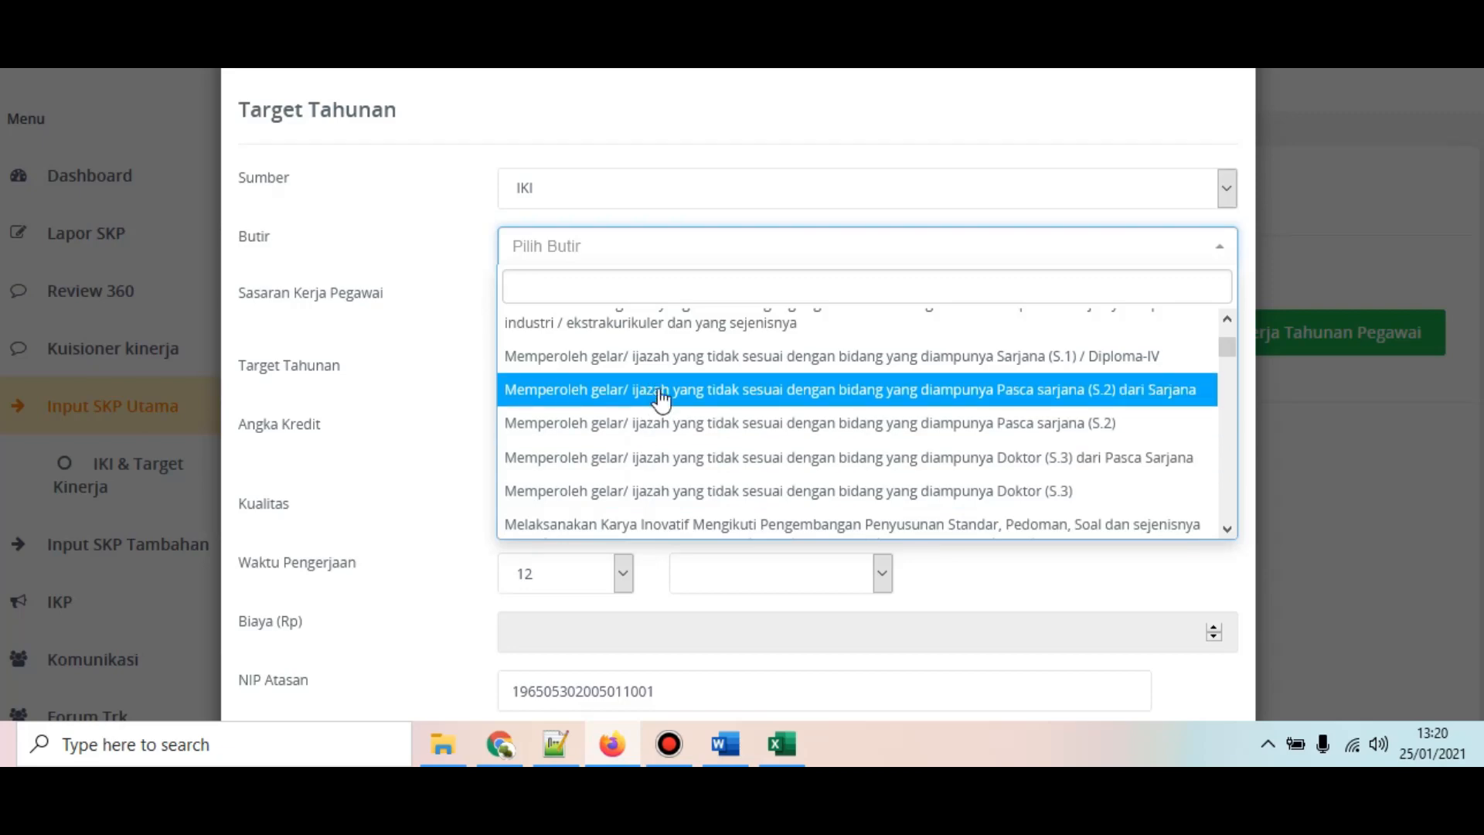
pyautogui.scroll(-5, 702, 402)
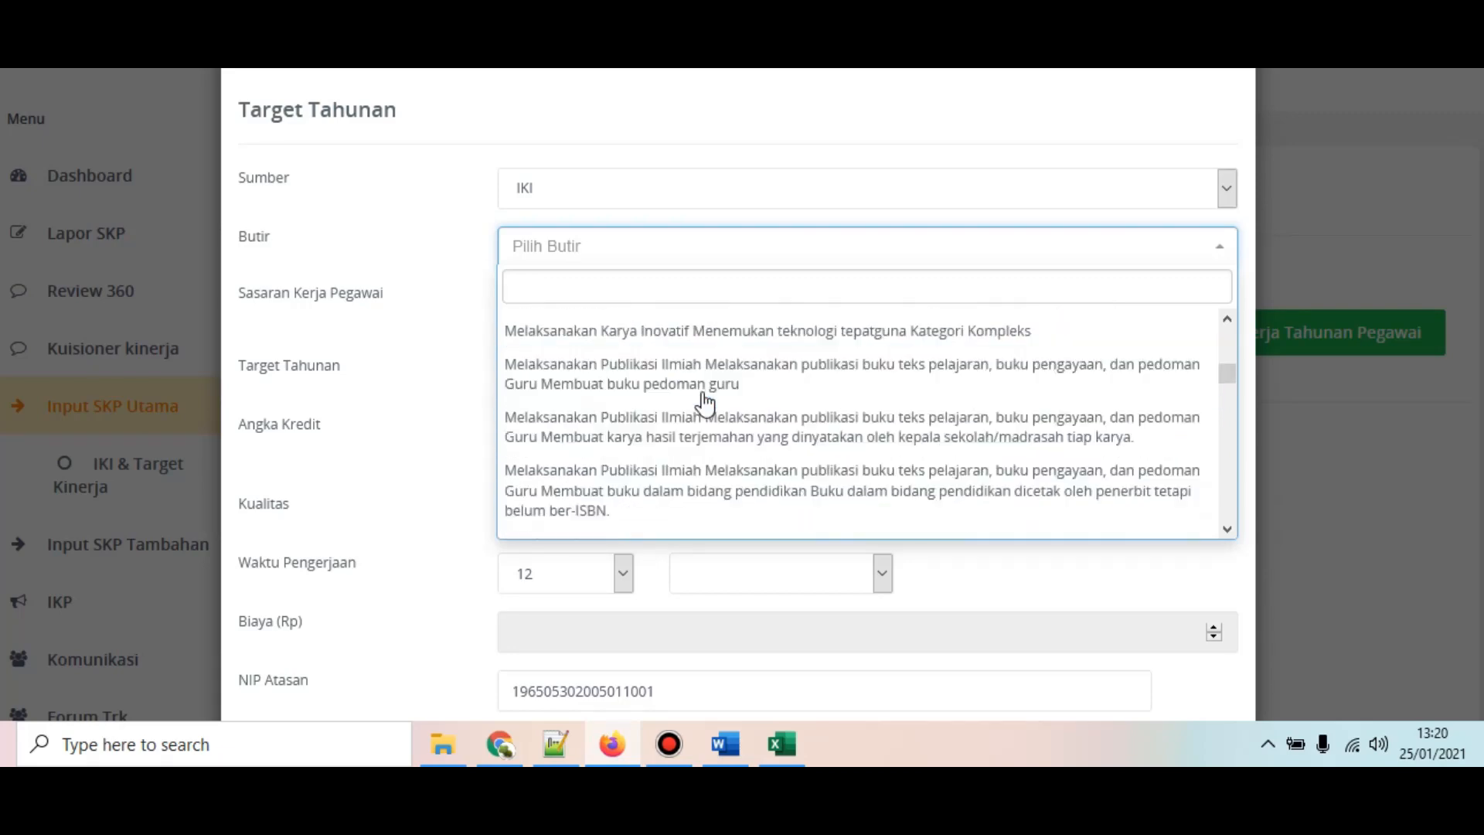
pyautogui.scroll(-5, 703, 401)
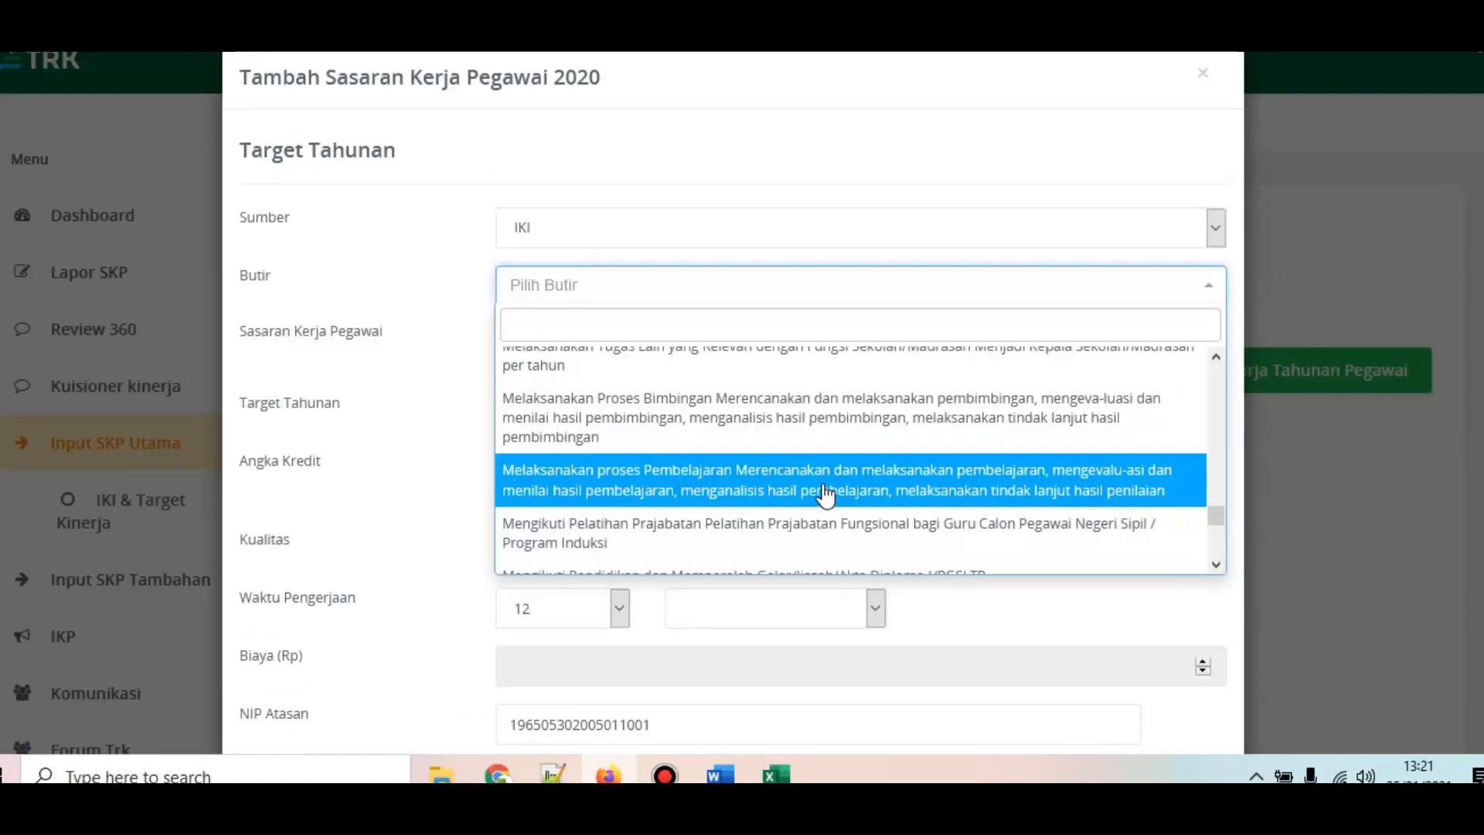
pyautogui.click(780, 486)
# Step: Set the Target Tahunan to 2 dokumen and the Angka Kredit to 10.5
pyautogui.click(824, 406)
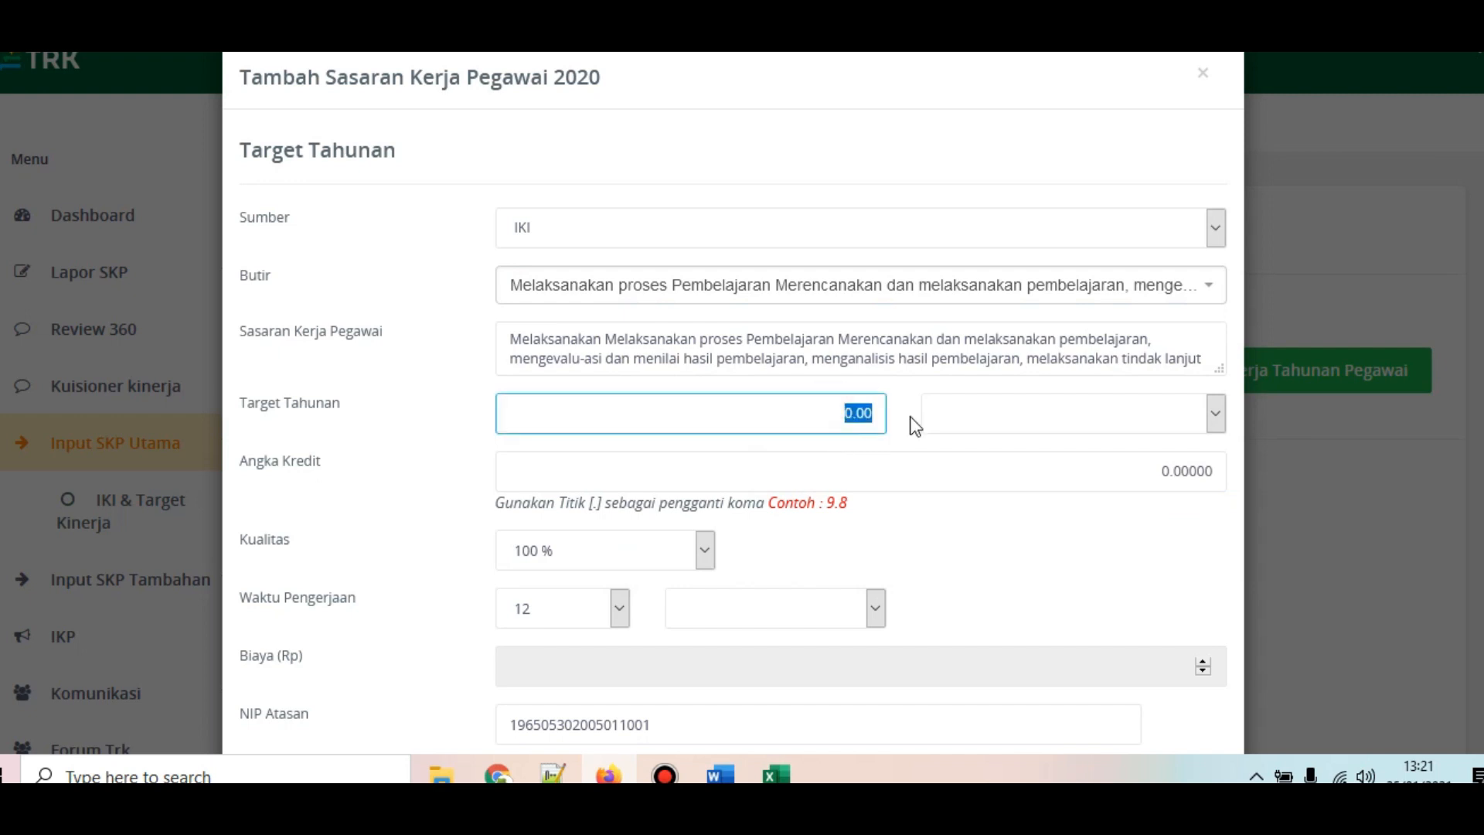
pyautogui.write('2')
pyautogui.click(1045, 425)
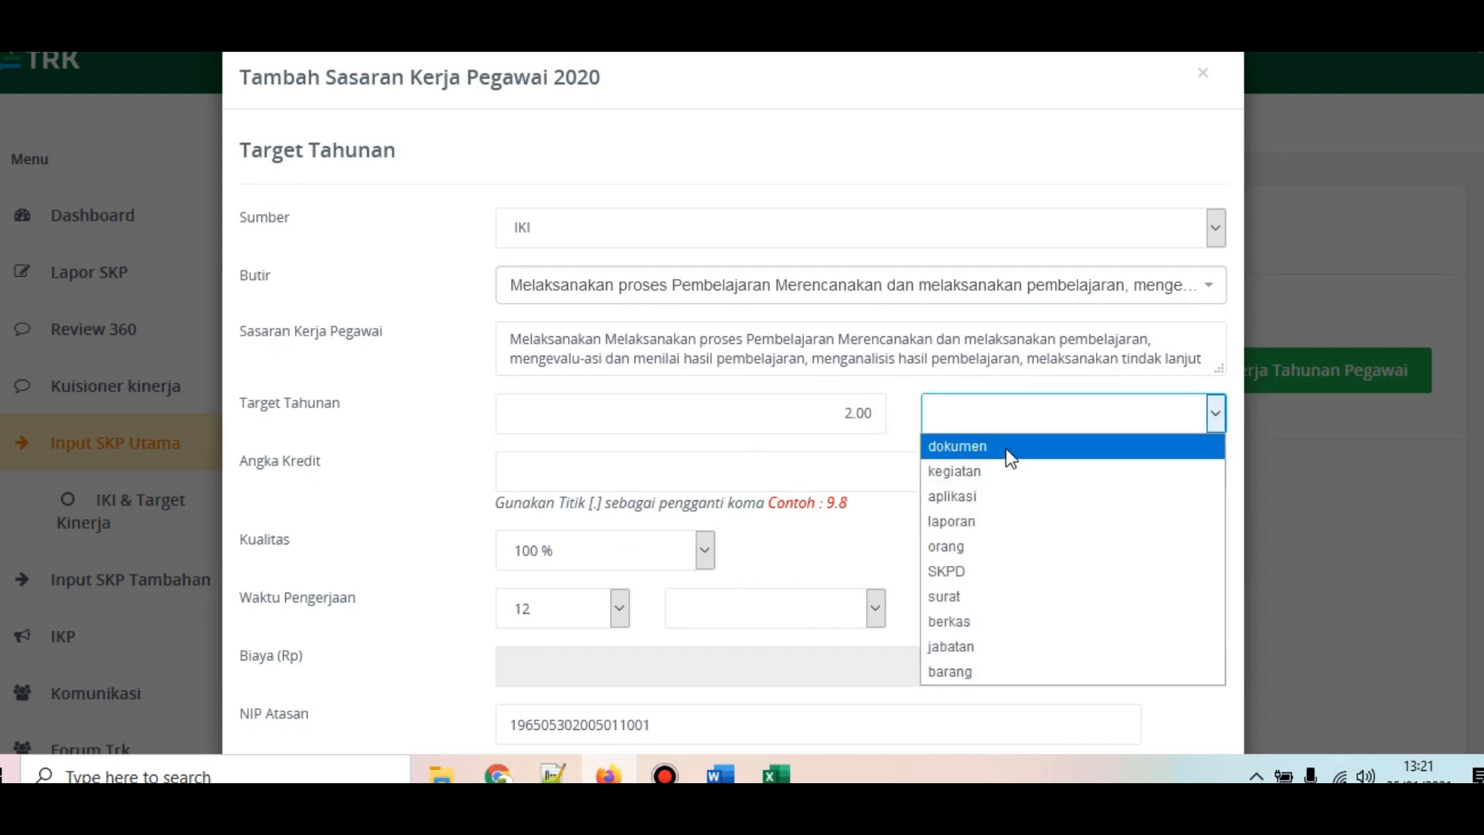
pyautogui.click(1007, 453)
pyautogui.click(948, 473)
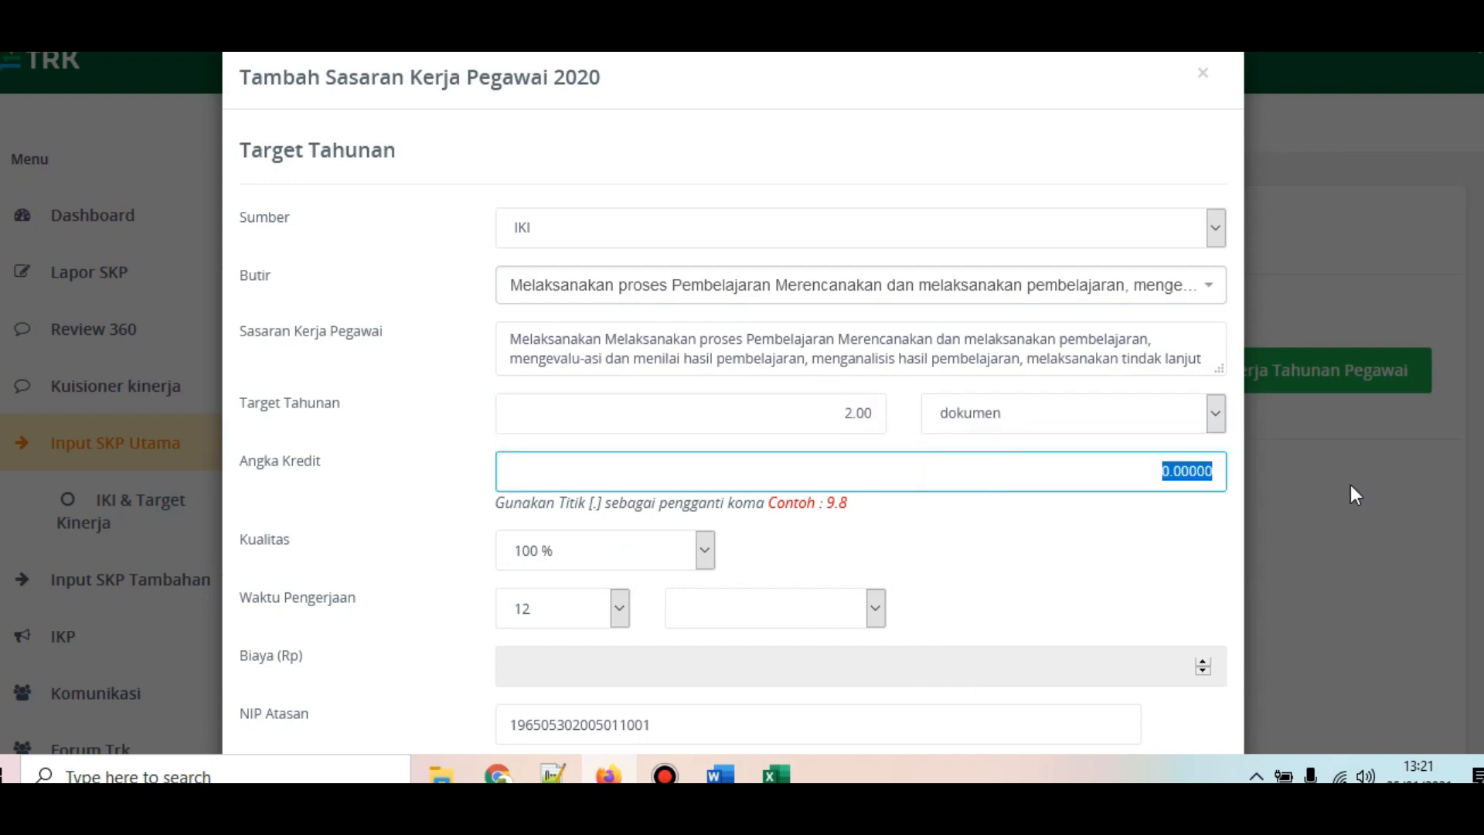
pyautogui.write('10.5')
pyautogui.click(1005, 558)
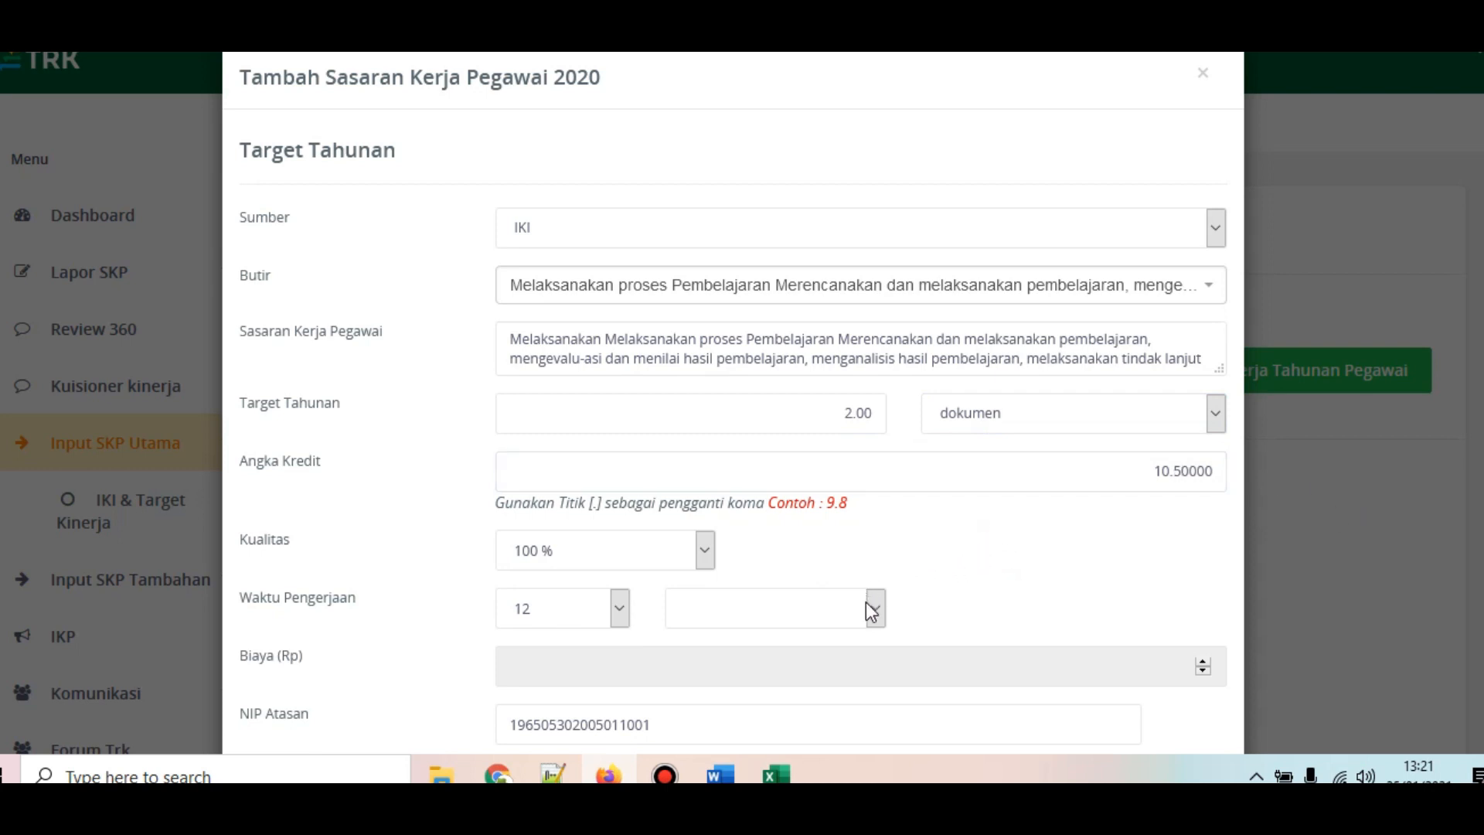
# Step: Set the Waktu Pengerjaan unit to bulan and save the annual work target
pyautogui.click(879, 623)
pyautogui.click(747, 641)
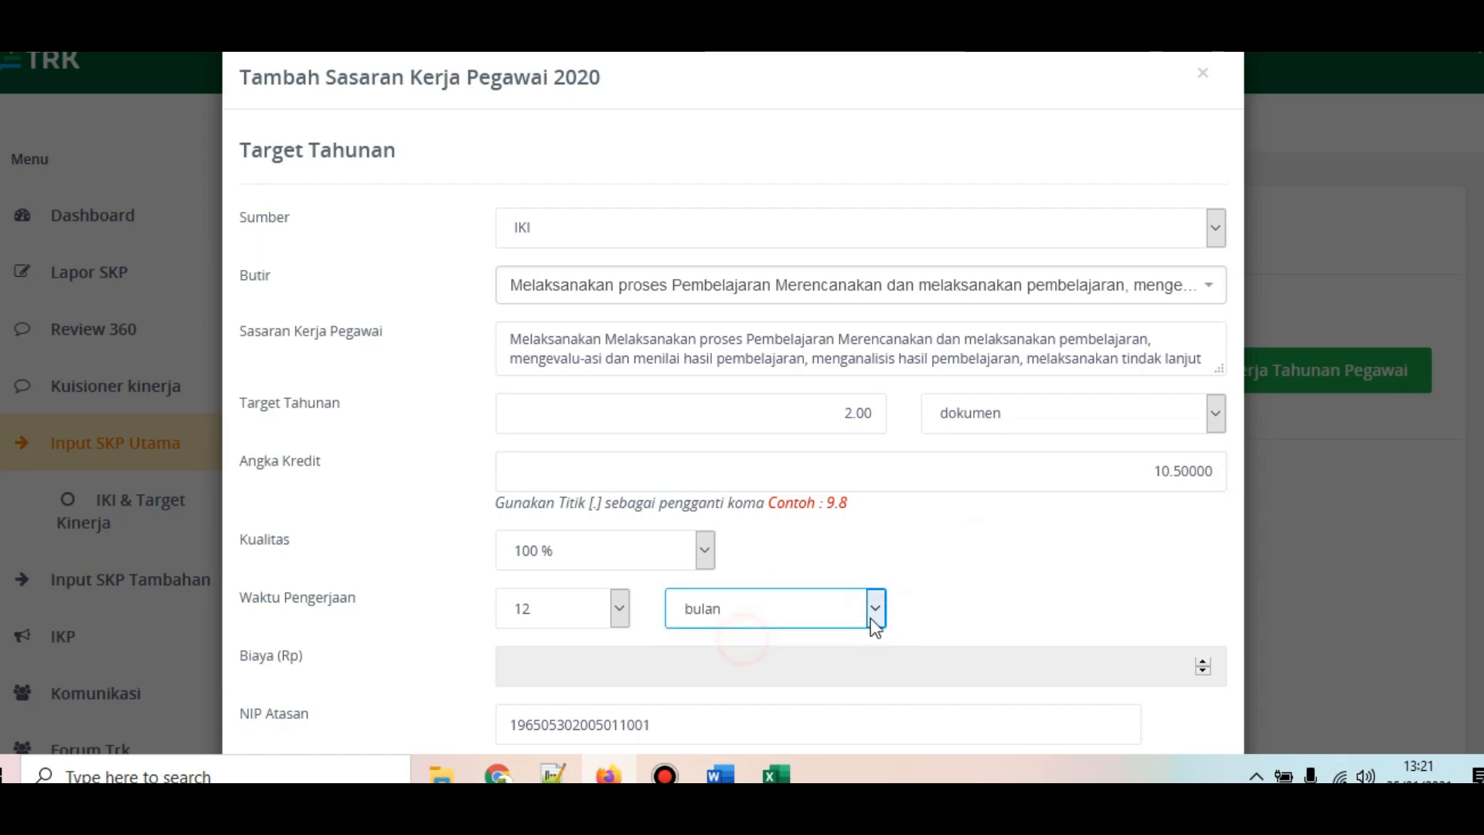
pyautogui.scroll(-2, 881, 620)
pyautogui.scroll(-1, 929, 602)
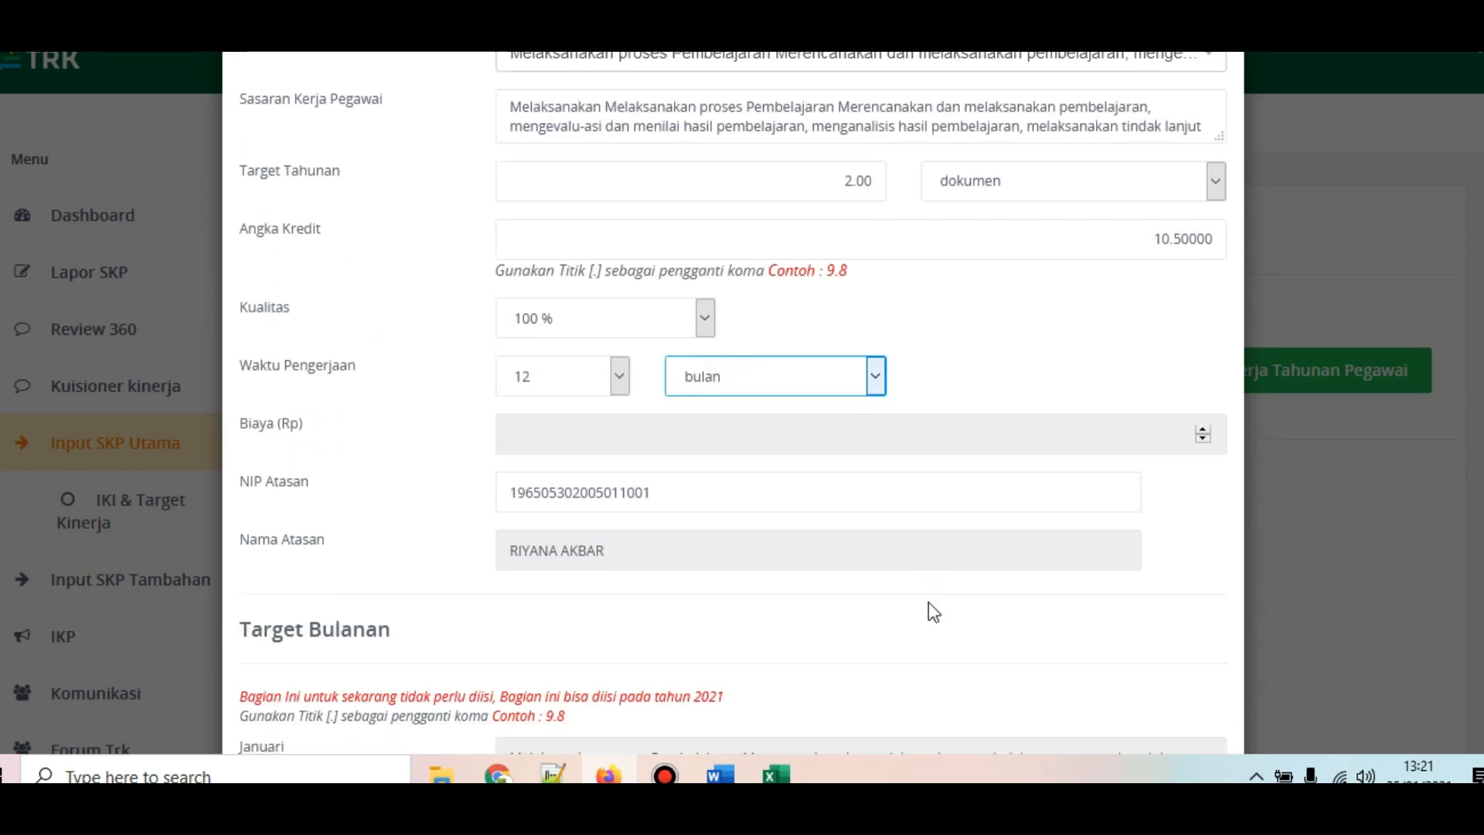
pyautogui.scroll(-5, 929, 601)
pyautogui.scroll(-20, 929, 601)
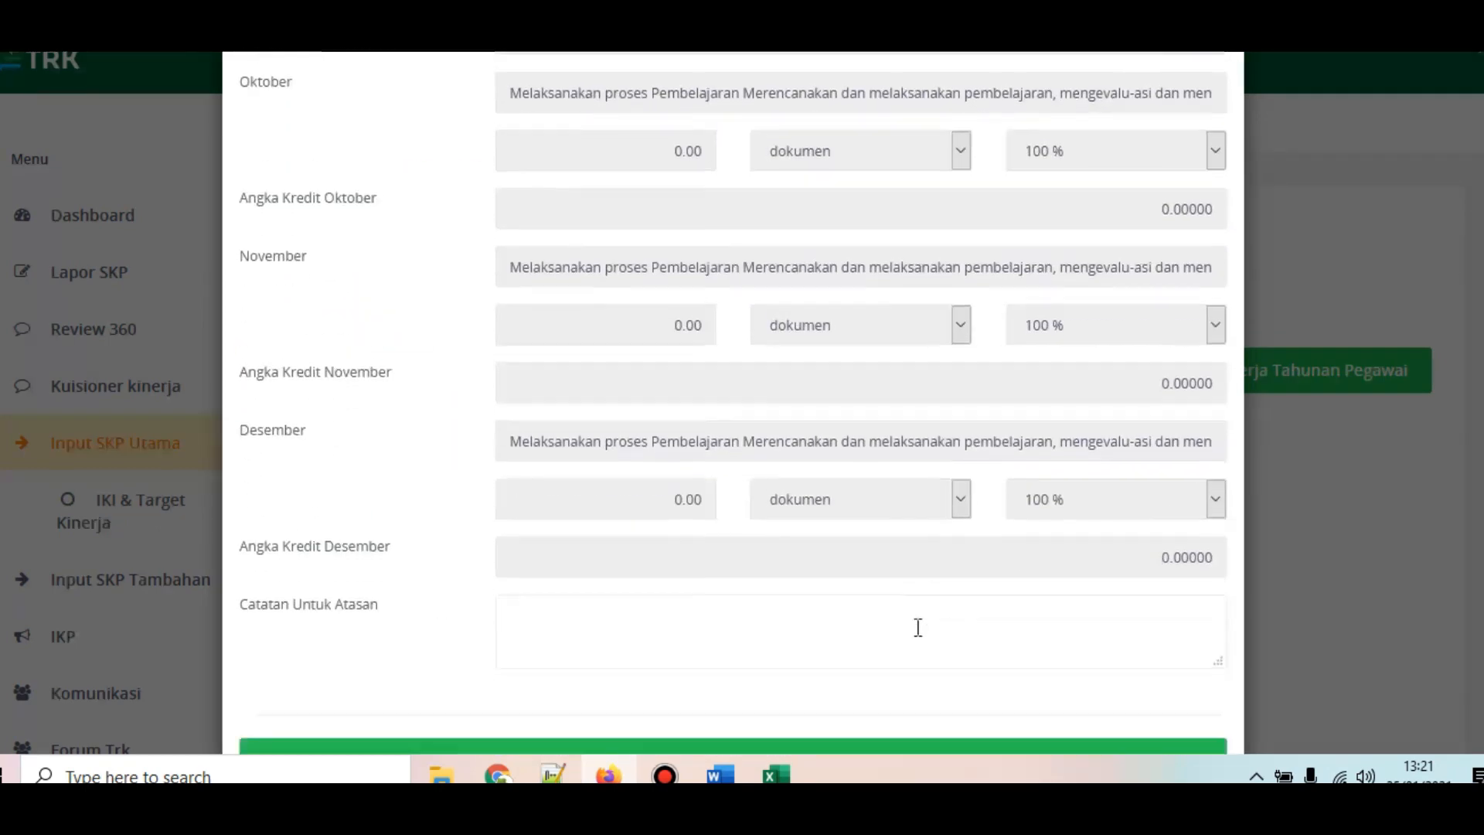
pyautogui.click(818, 672)
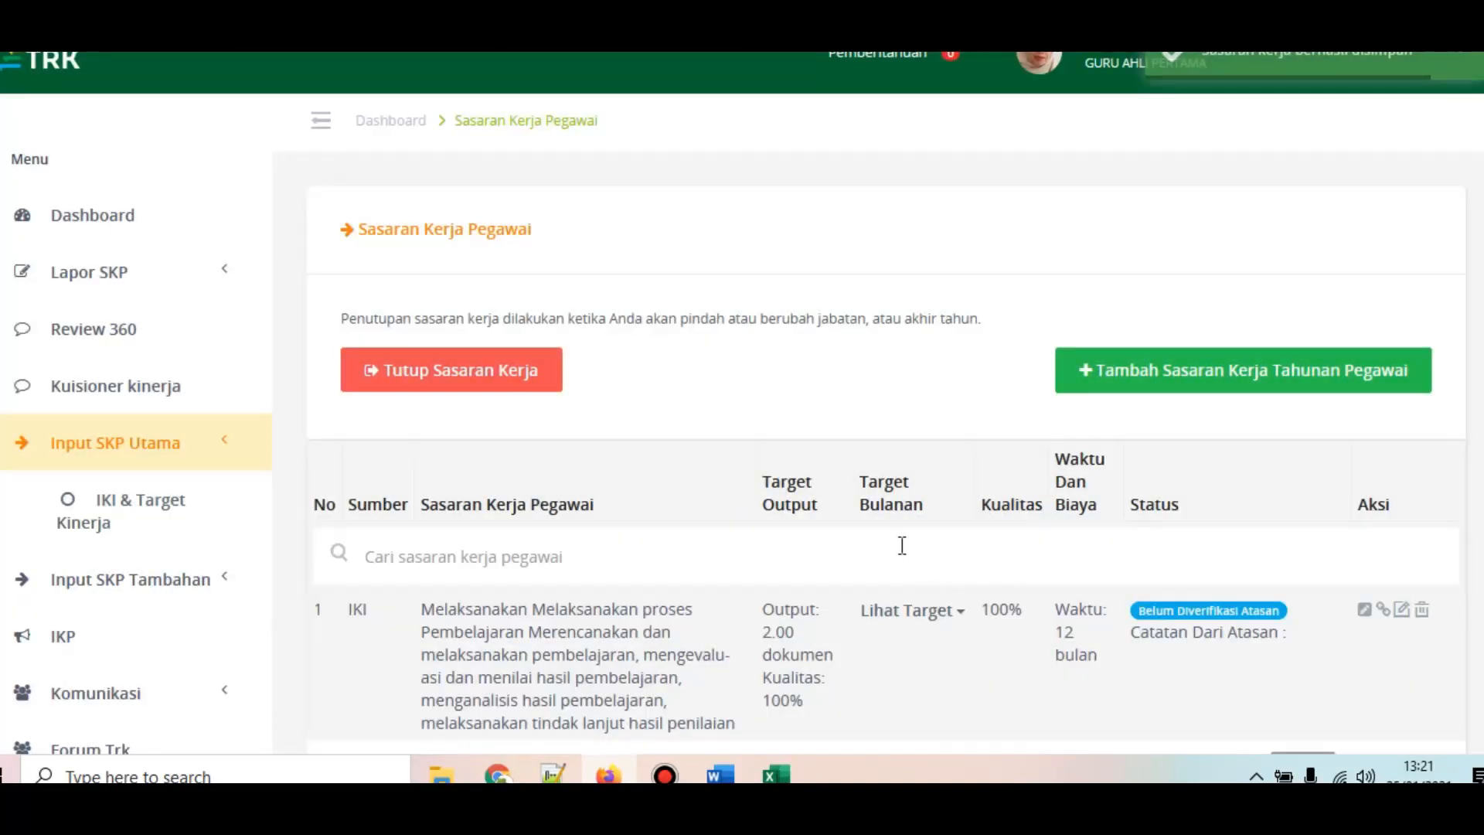
pyautogui.scroll(-3, 912, 545)
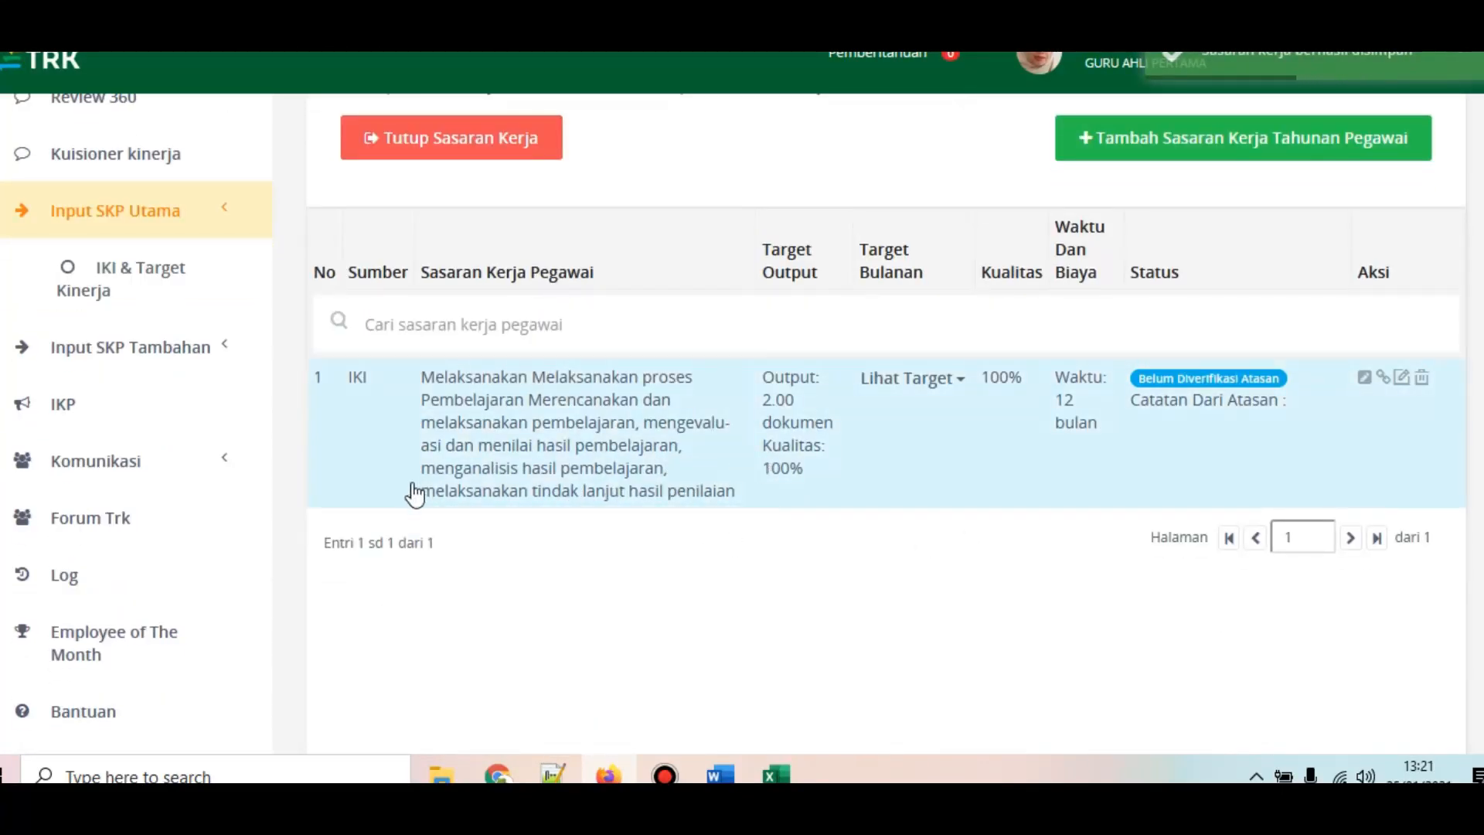
pyautogui.scroll(2, 836, 508)
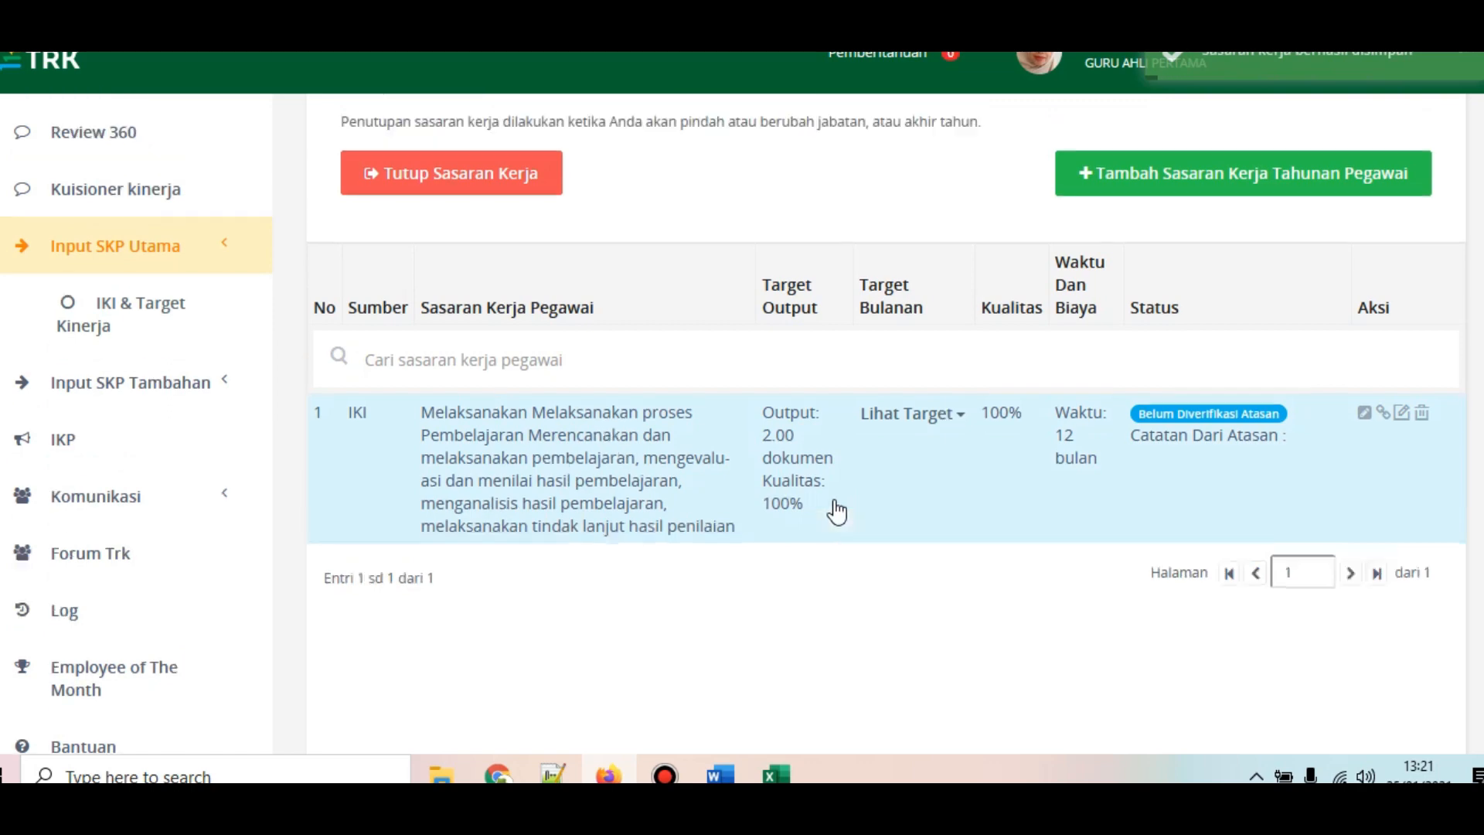
# Step: Start adding a new annual work target and set its Sumber to IKI
pyautogui.click(1113, 269)
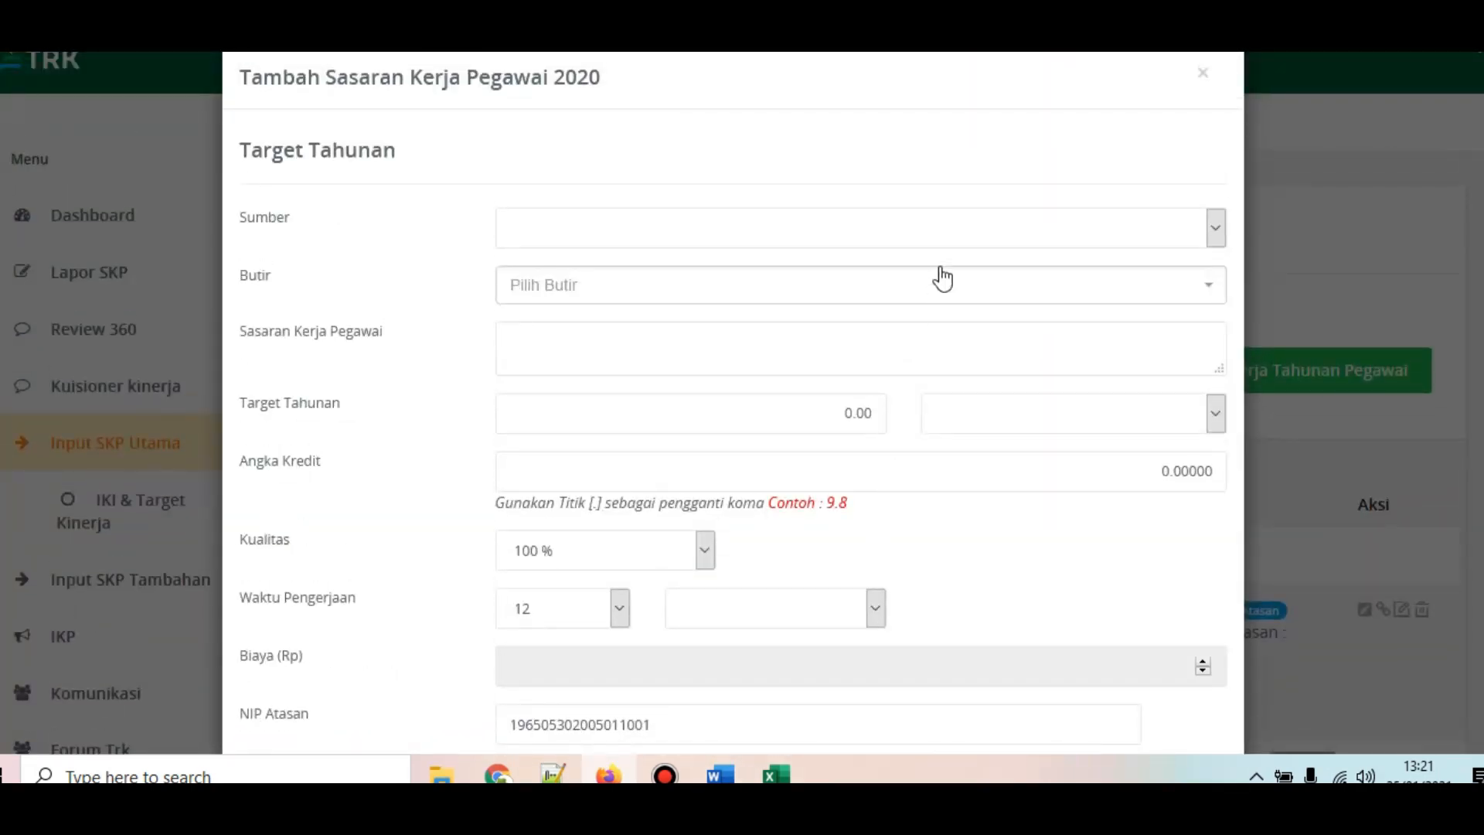
pyautogui.click(951, 235)
pyautogui.click(746, 261)
pyautogui.click(761, 286)
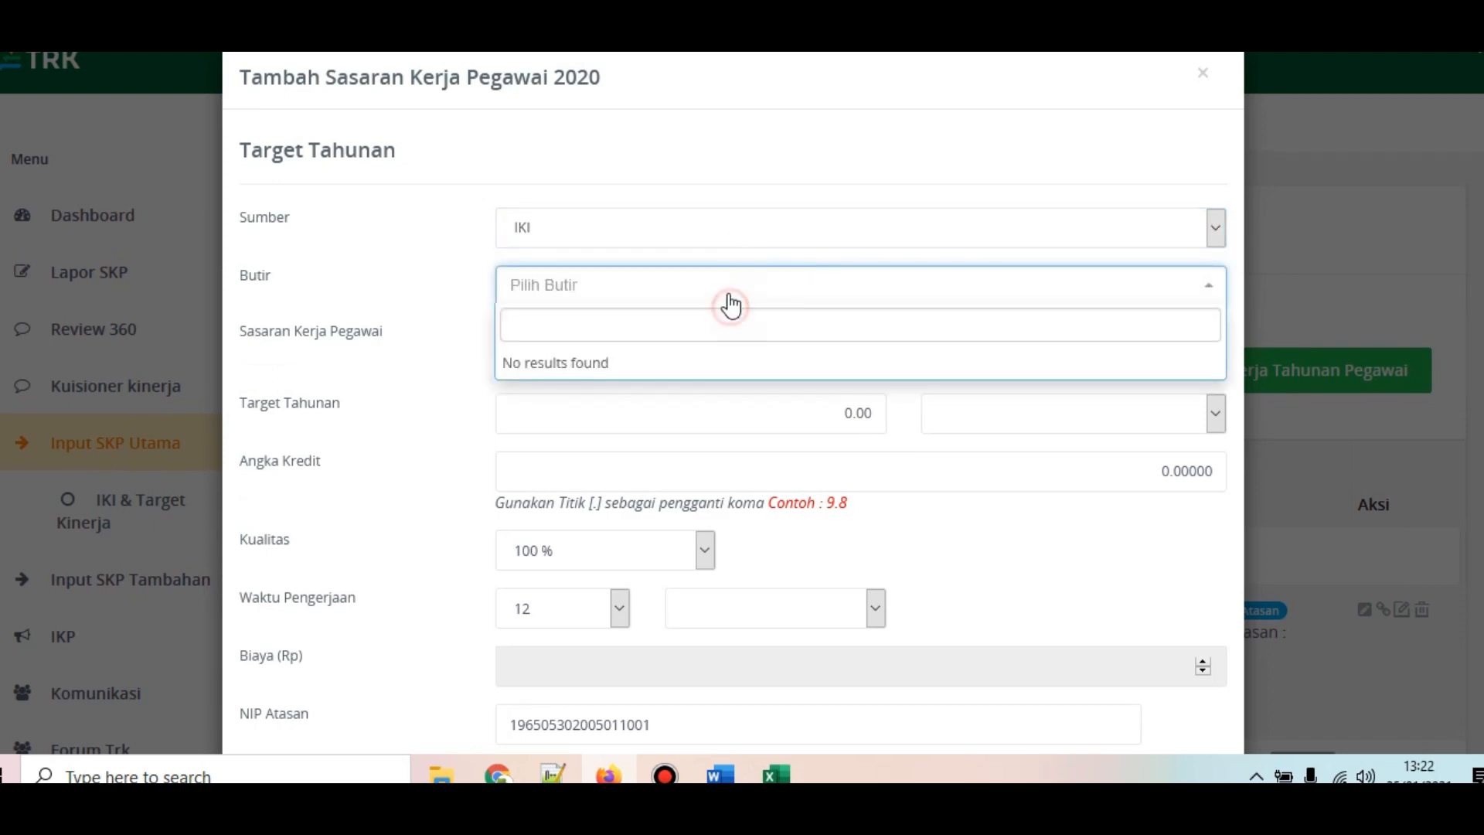
# Step: Reload the Butir choices by switching Sumber to Tupoksi and back to IKI
pyautogui.click(738, 232)
pyautogui.click(665, 251)
pyautogui.click(646, 294)
pyautogui.click(647, 294)
pyautogui.click(647, 293)
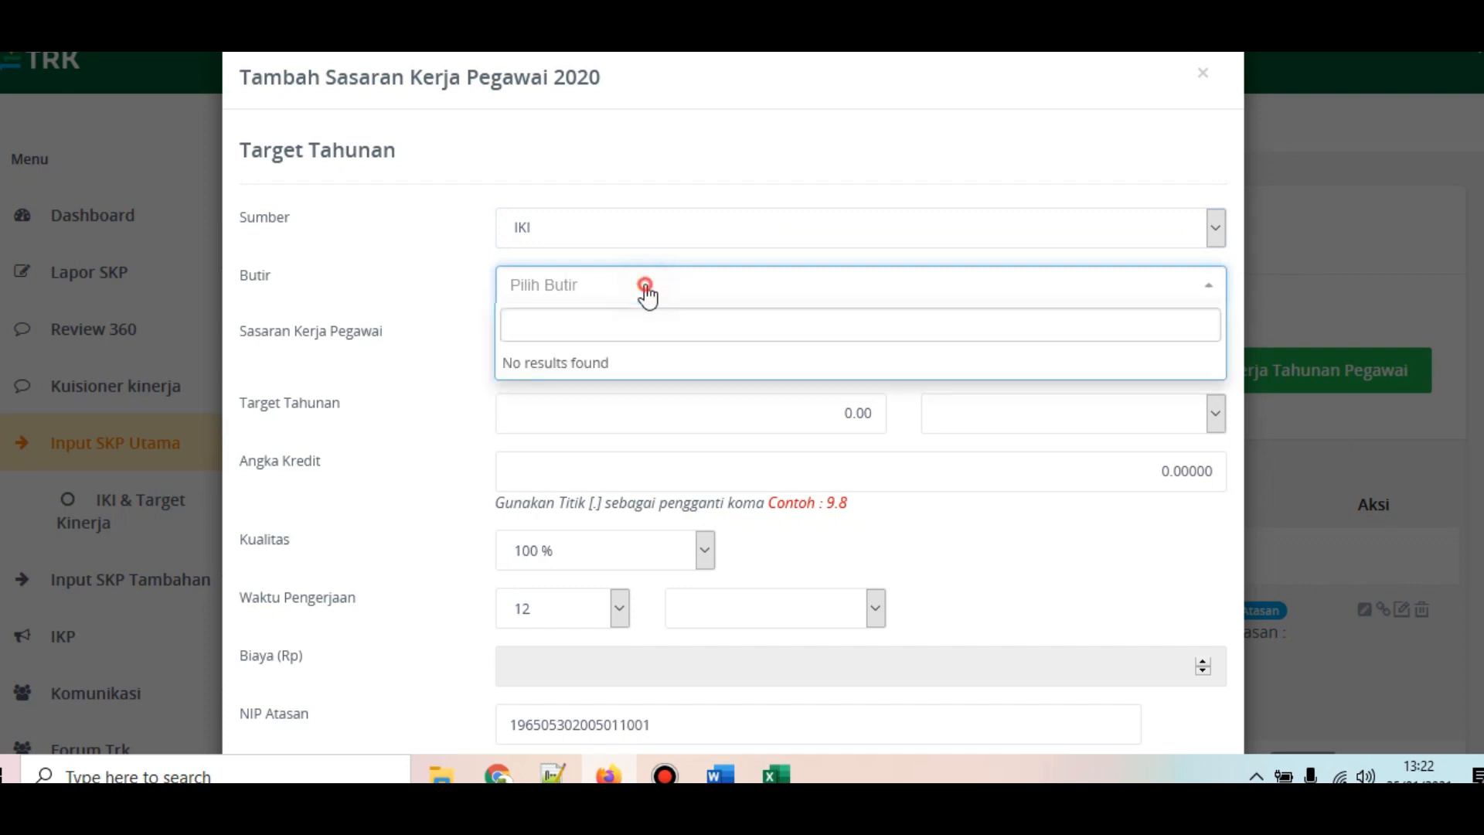
pyautogui.click(662, 238)
pyautogui.click(588, 281)
pyautogui.click(607, 292)
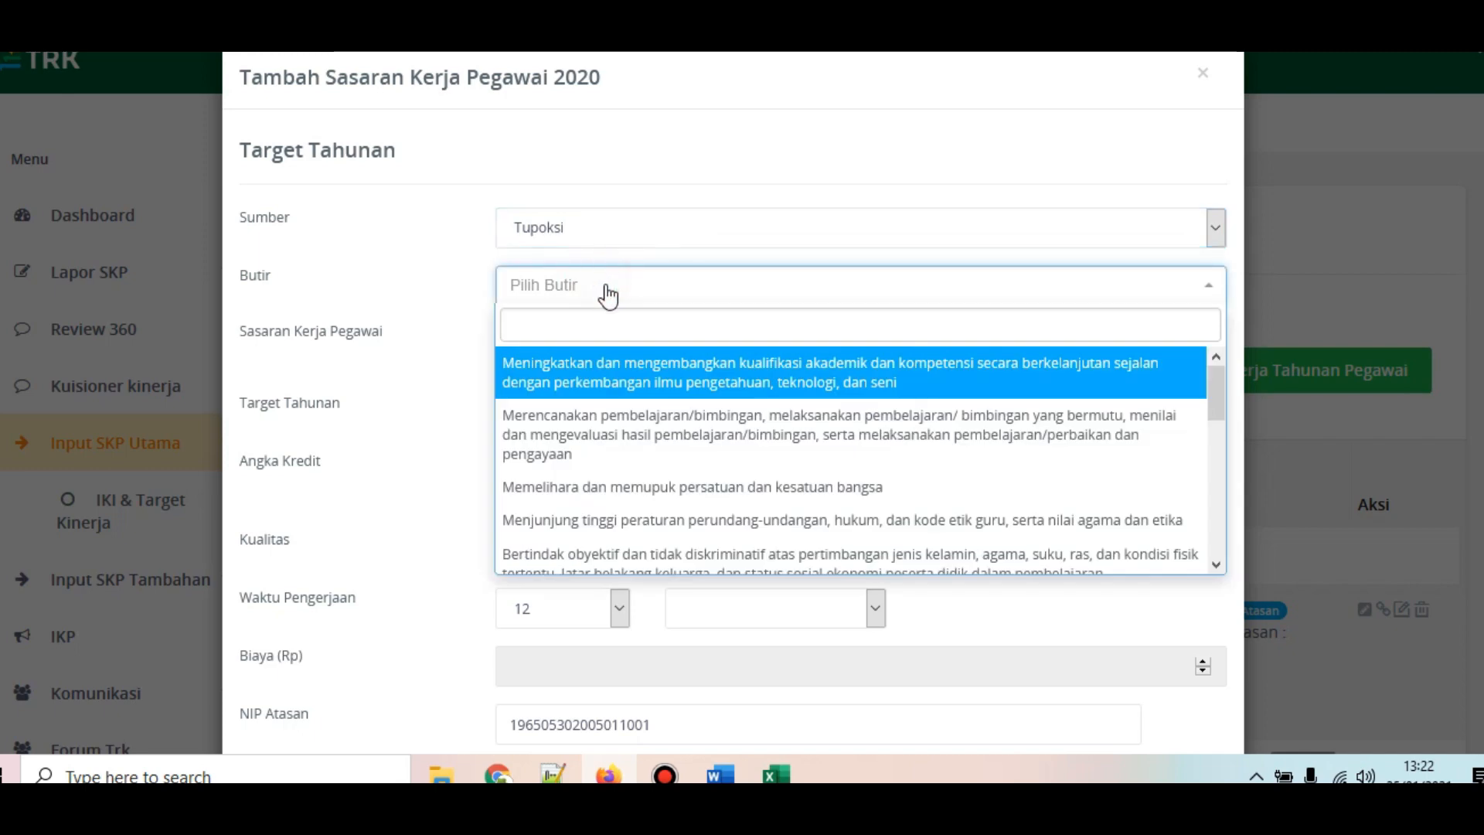
pyautogui.click(636, 246)
pyautogui.click(635, 246)
pyautogui.click(596, 258)
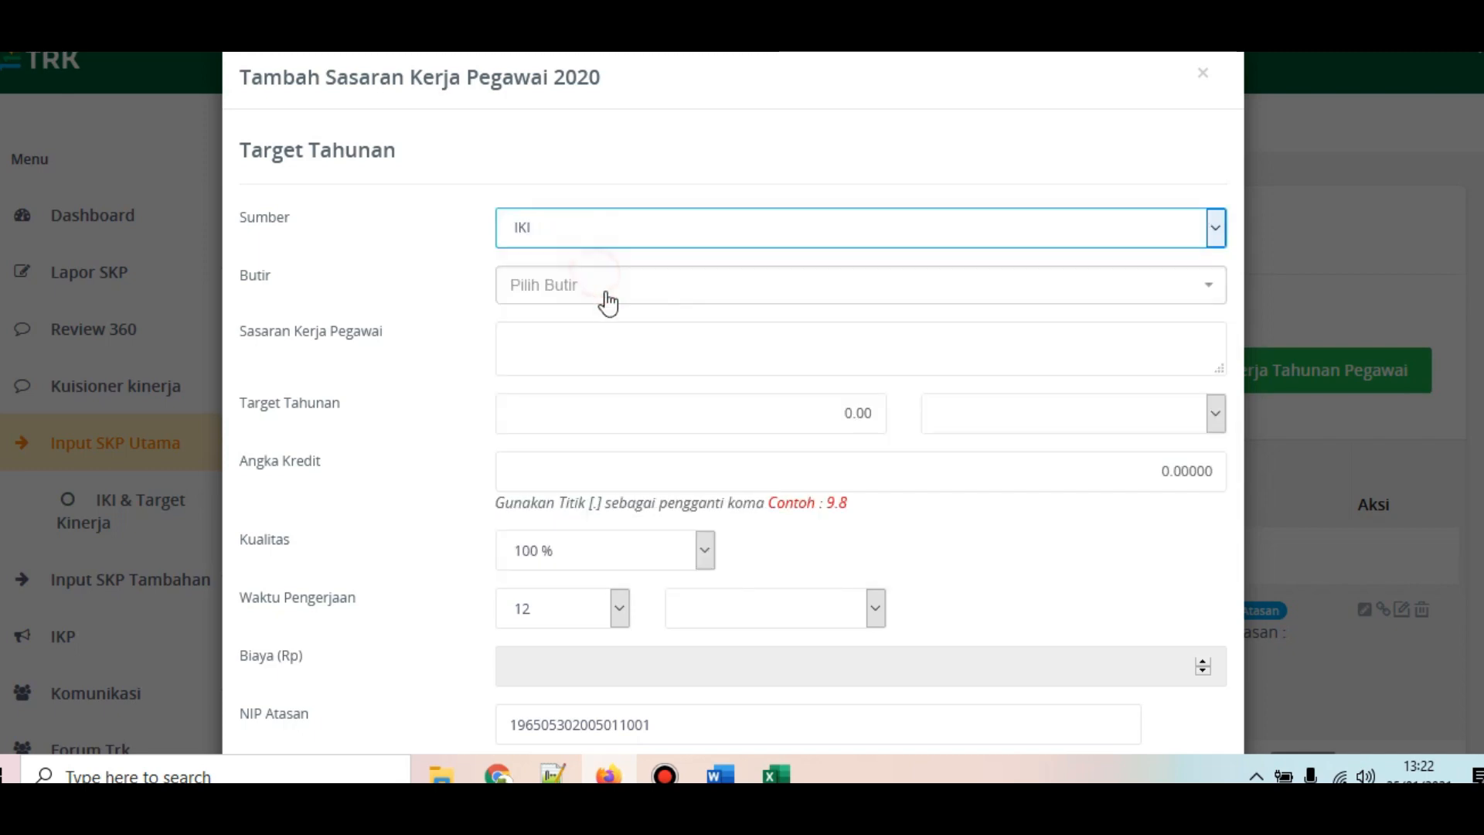
# Step: Choose the Butir "Melaksanakan Proses Bimbingan Merencanakan dan melaksanakan pembimbingan"
pyautogui.click(606, 294)
pyautogui.scroll(-12, 653, 408)
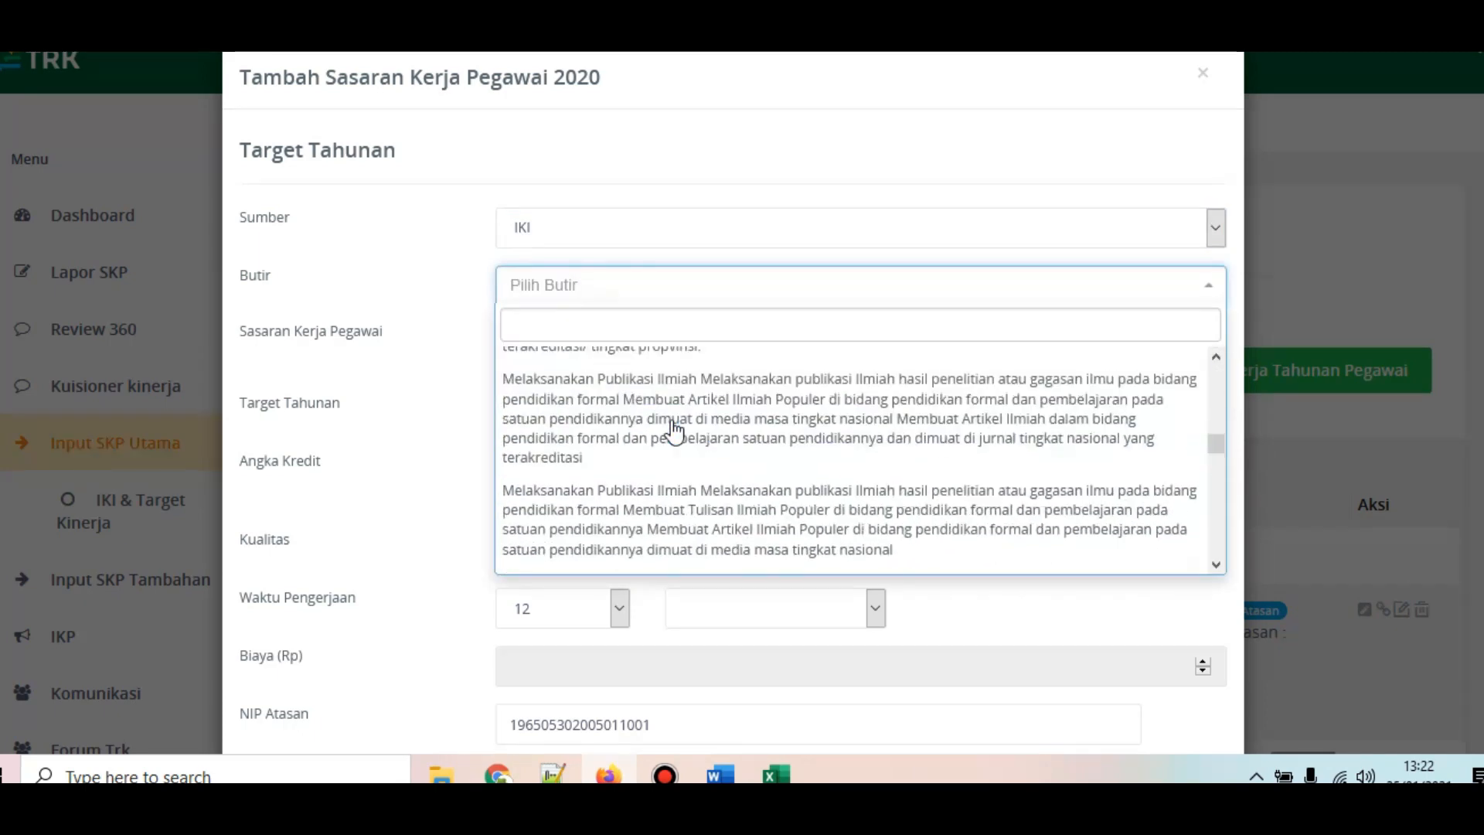
pyautogui.scroll(-5, 672, 436)
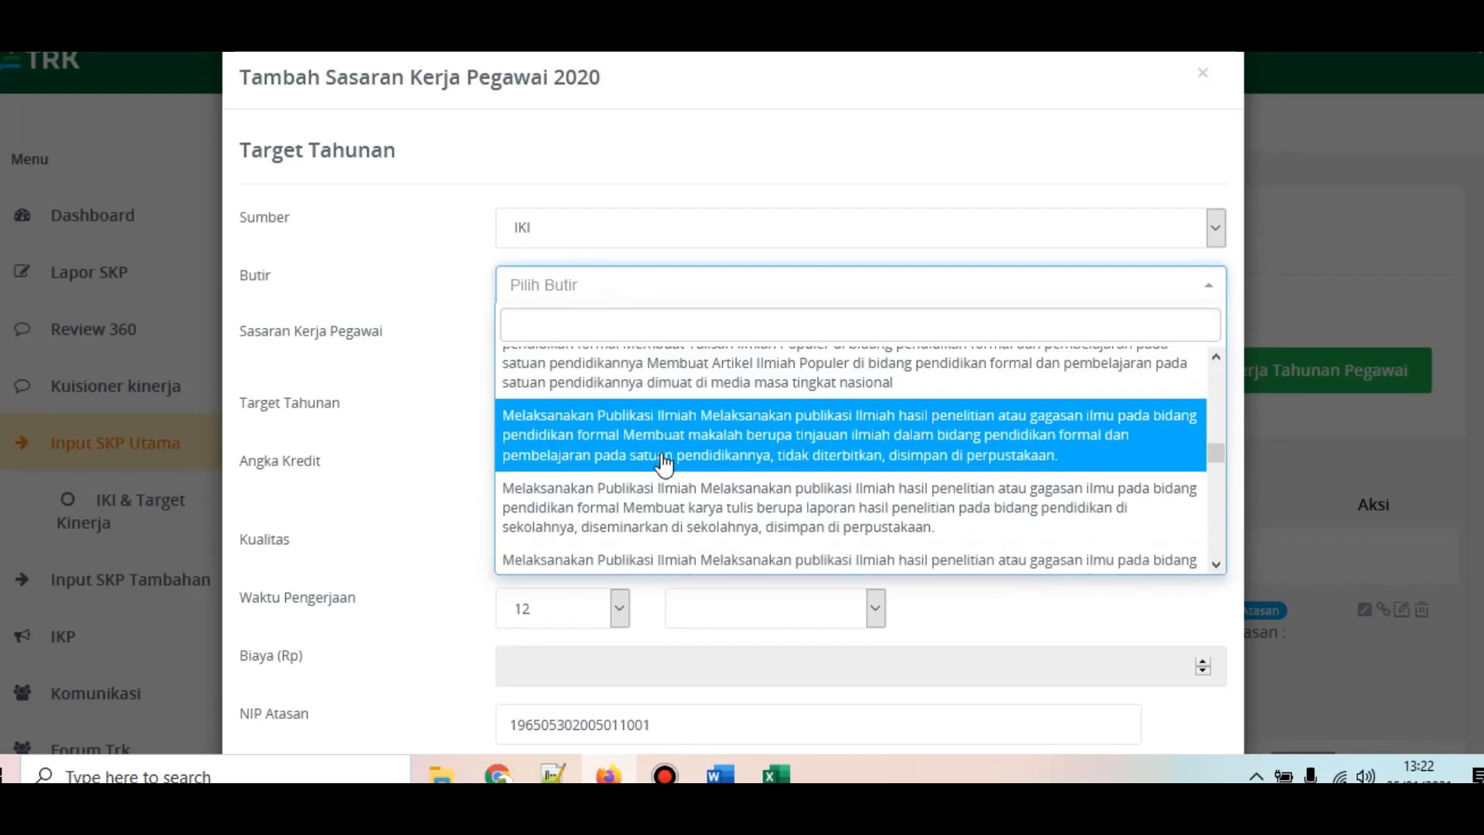
pyautogui.scroll(-6, 667, 449)
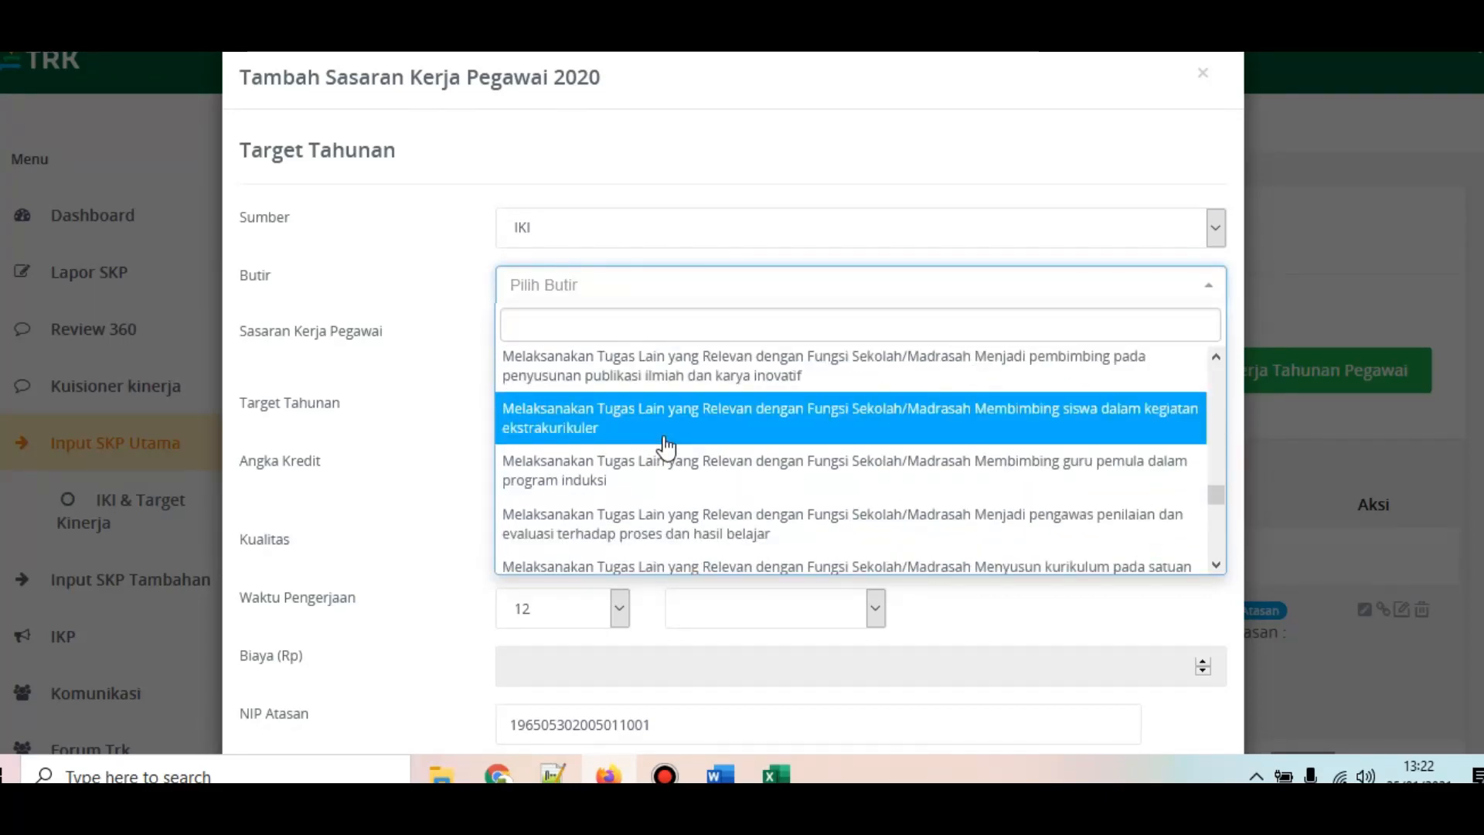
pyautogui.scroll(-5, 667, 444)
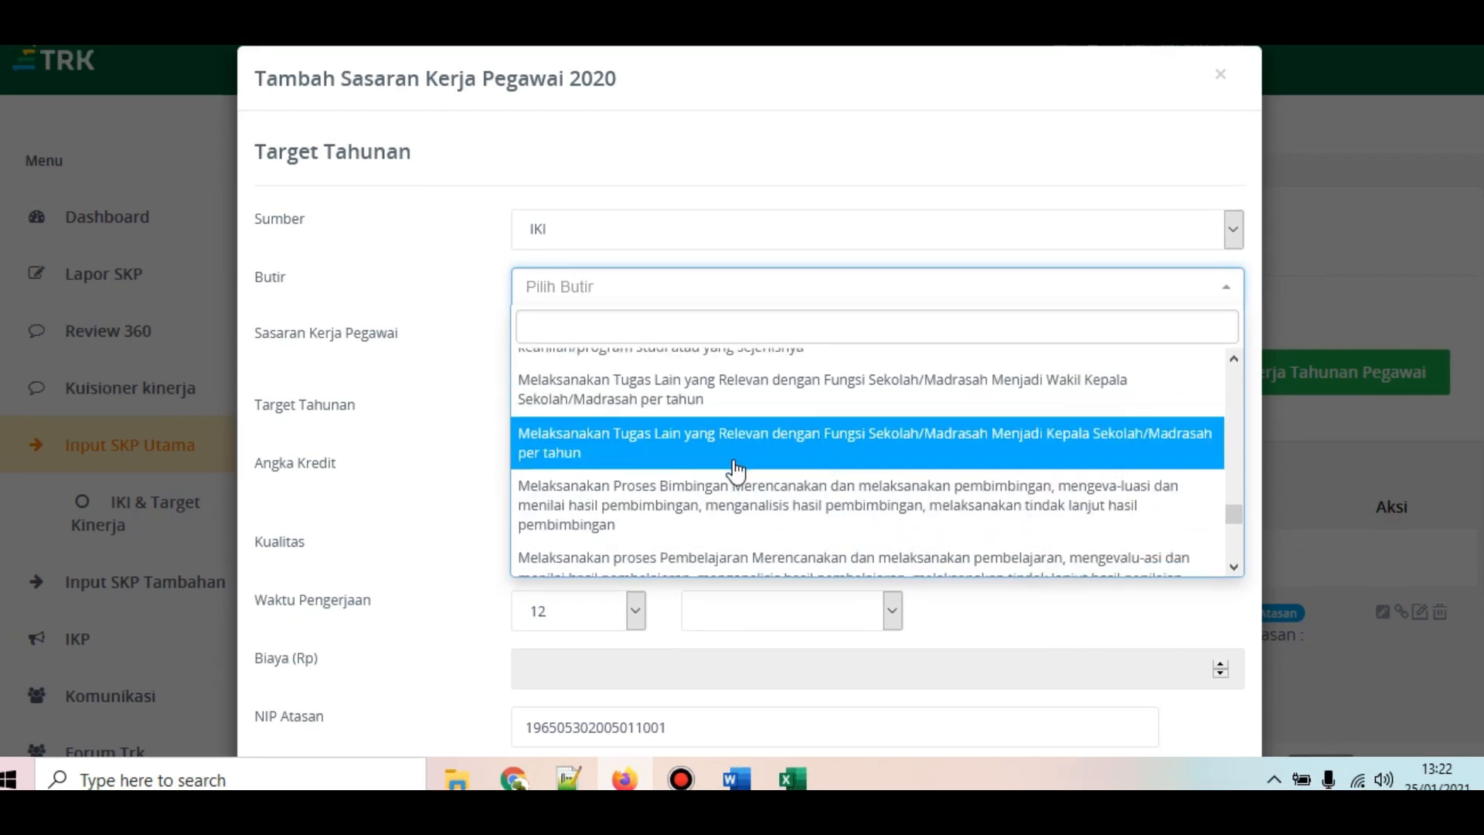
pyautogui.scroll(-2, 732, 464)
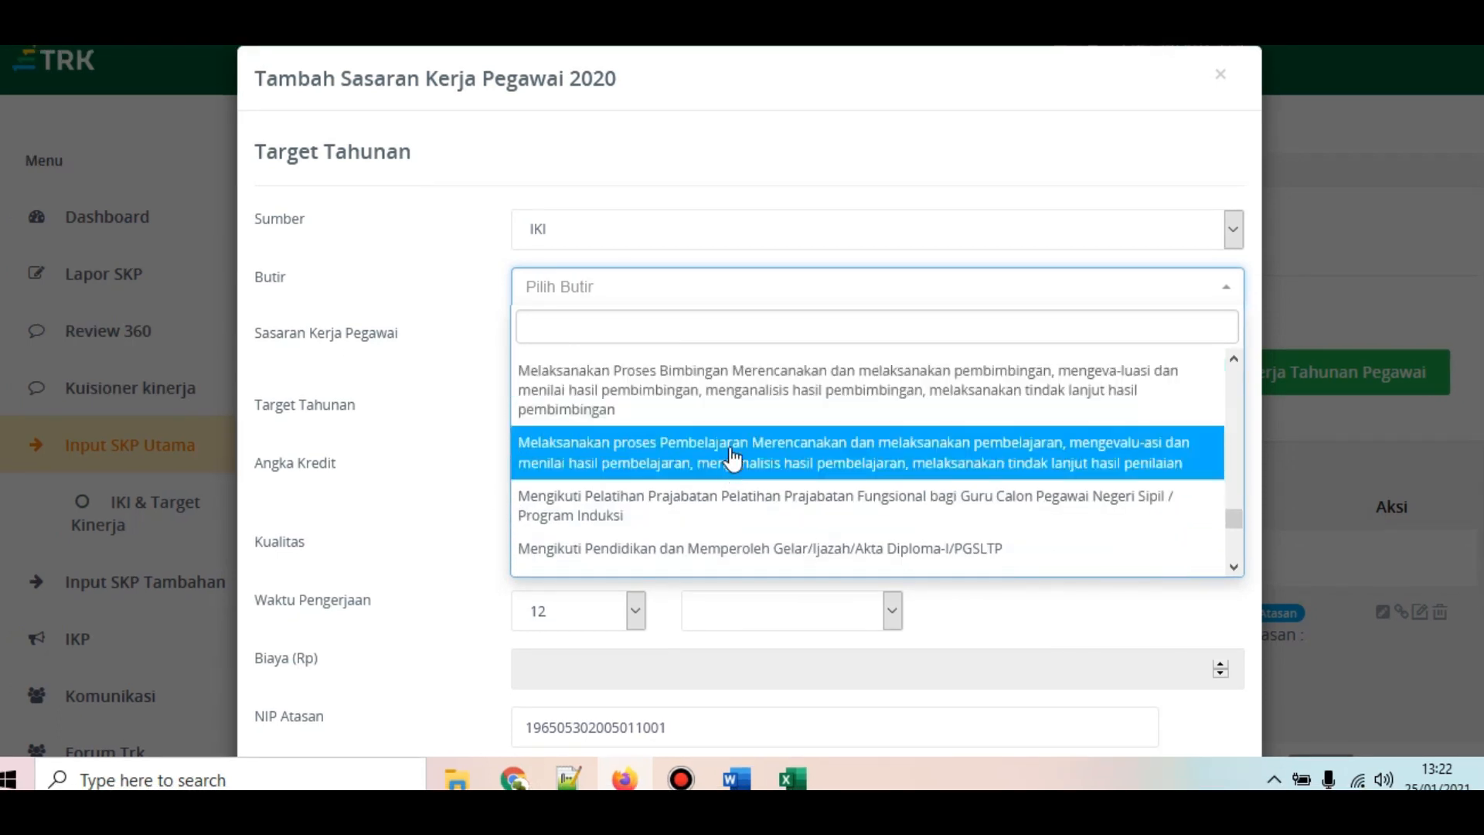
pyautogui.click(752, 406)
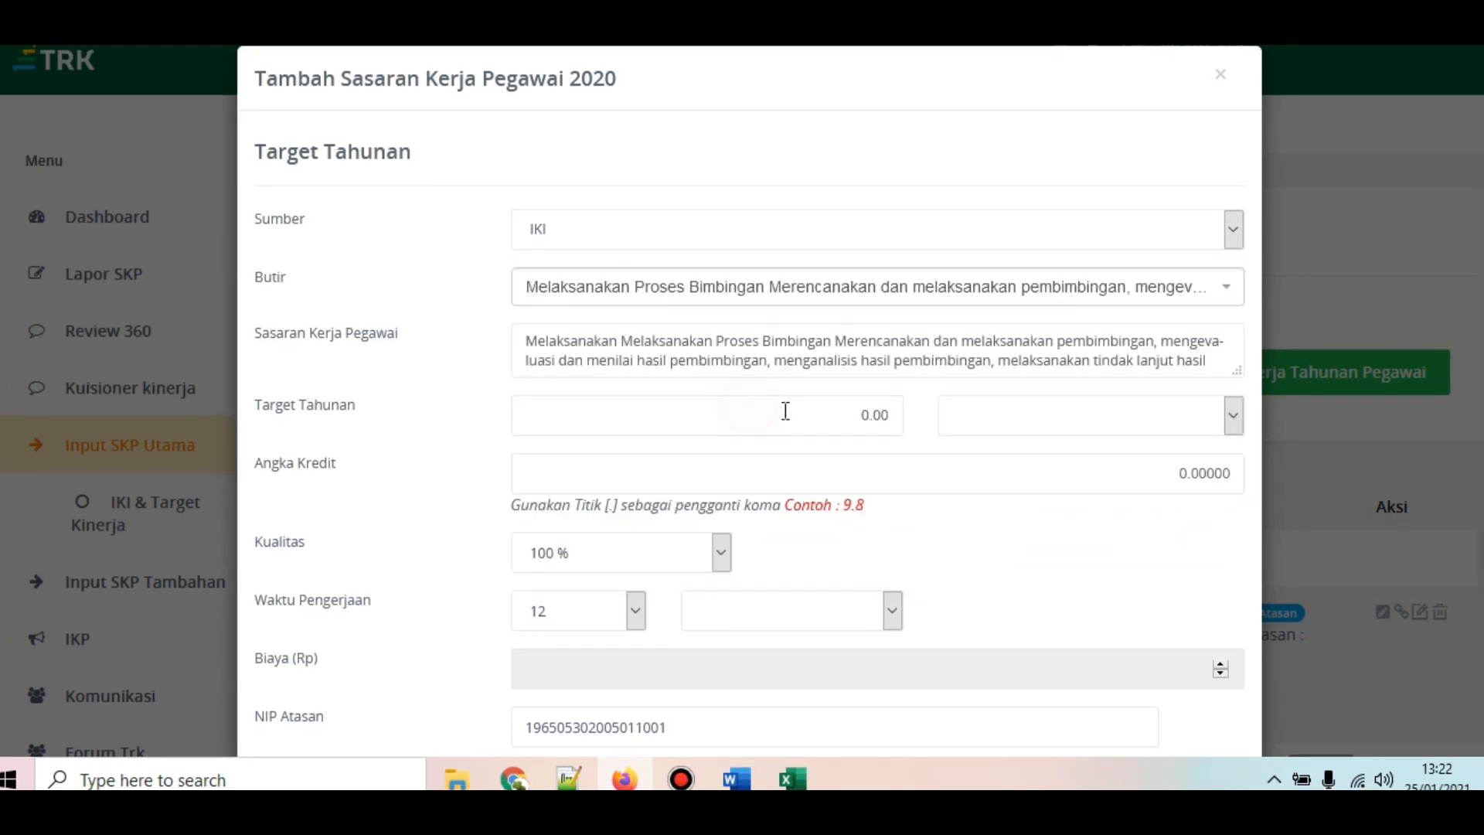
# Step: Set the Target Tahunan of the pembimbingan target to 2 dokumen
pyautogui.click(841, 415)
pyautogui.write('2')
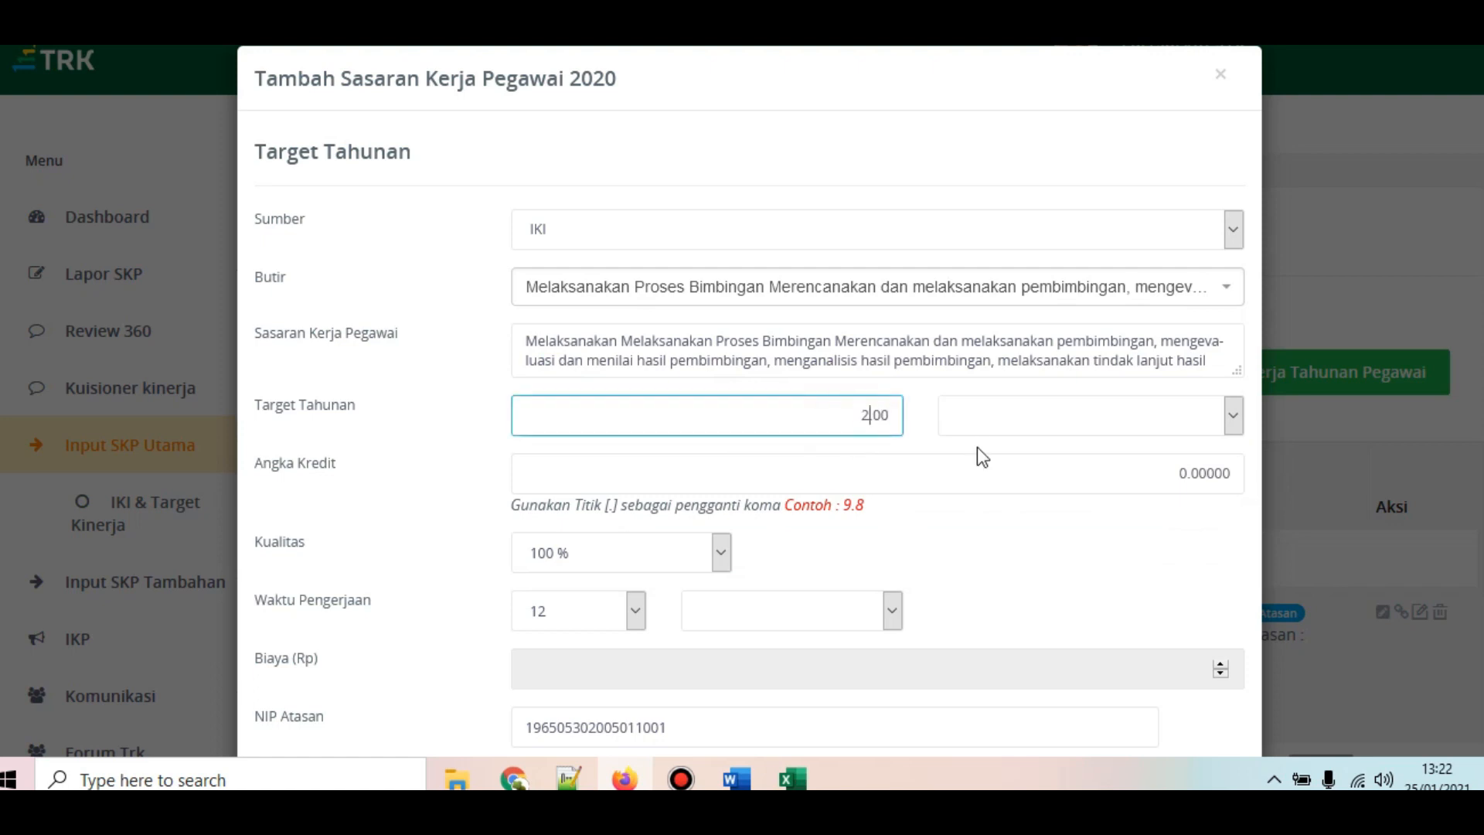
pyautogui.click(1074, 425)
pyautogui.click(1045, 452)
# Step: Check the AK of the pembimbingan activity in the Excel workbook and set Angka Kredit to 0.52 in the browser form
pyautogui.click(1234, 489)
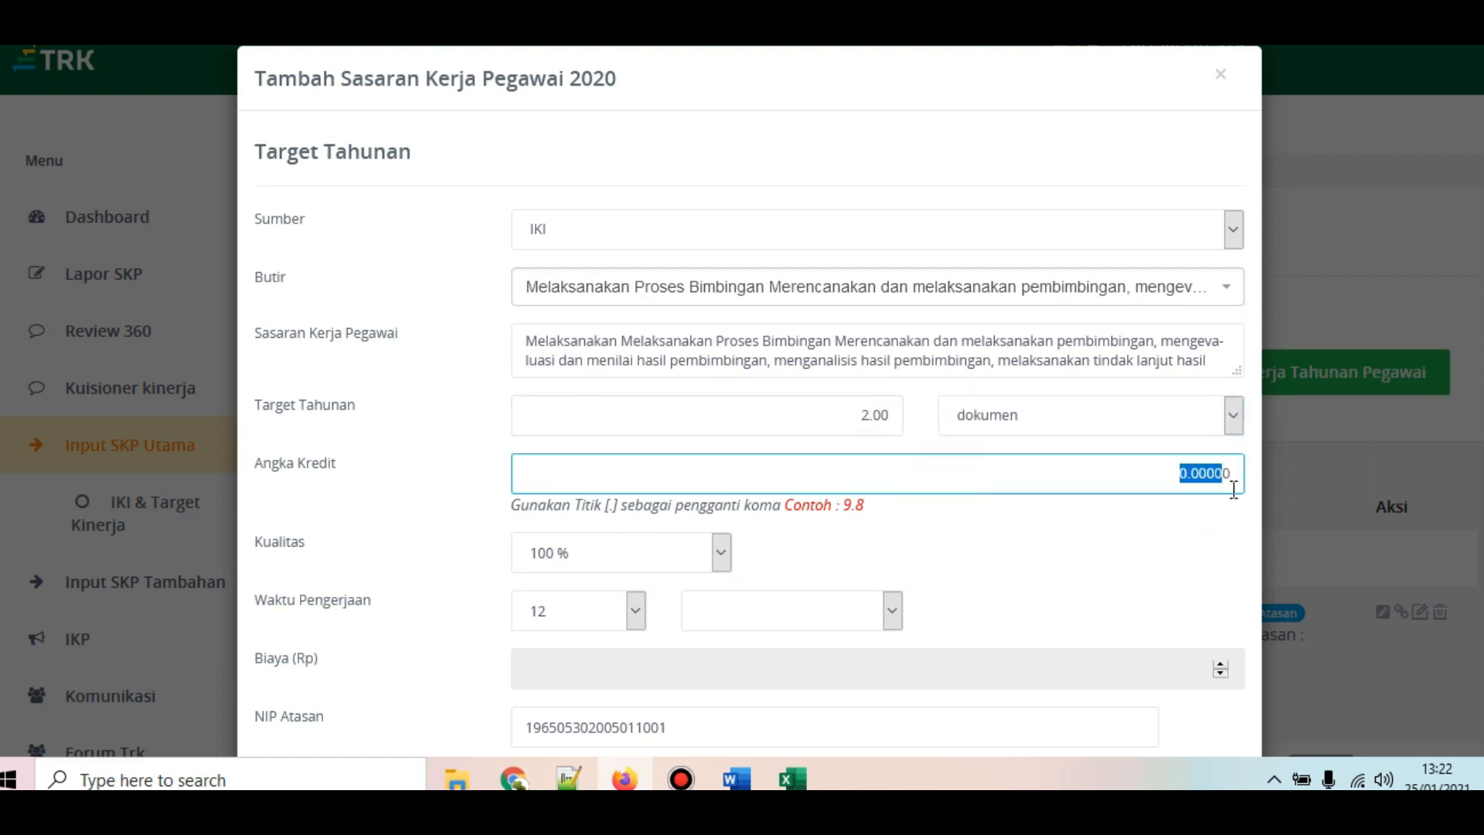
pyautogui.click(788, 779)
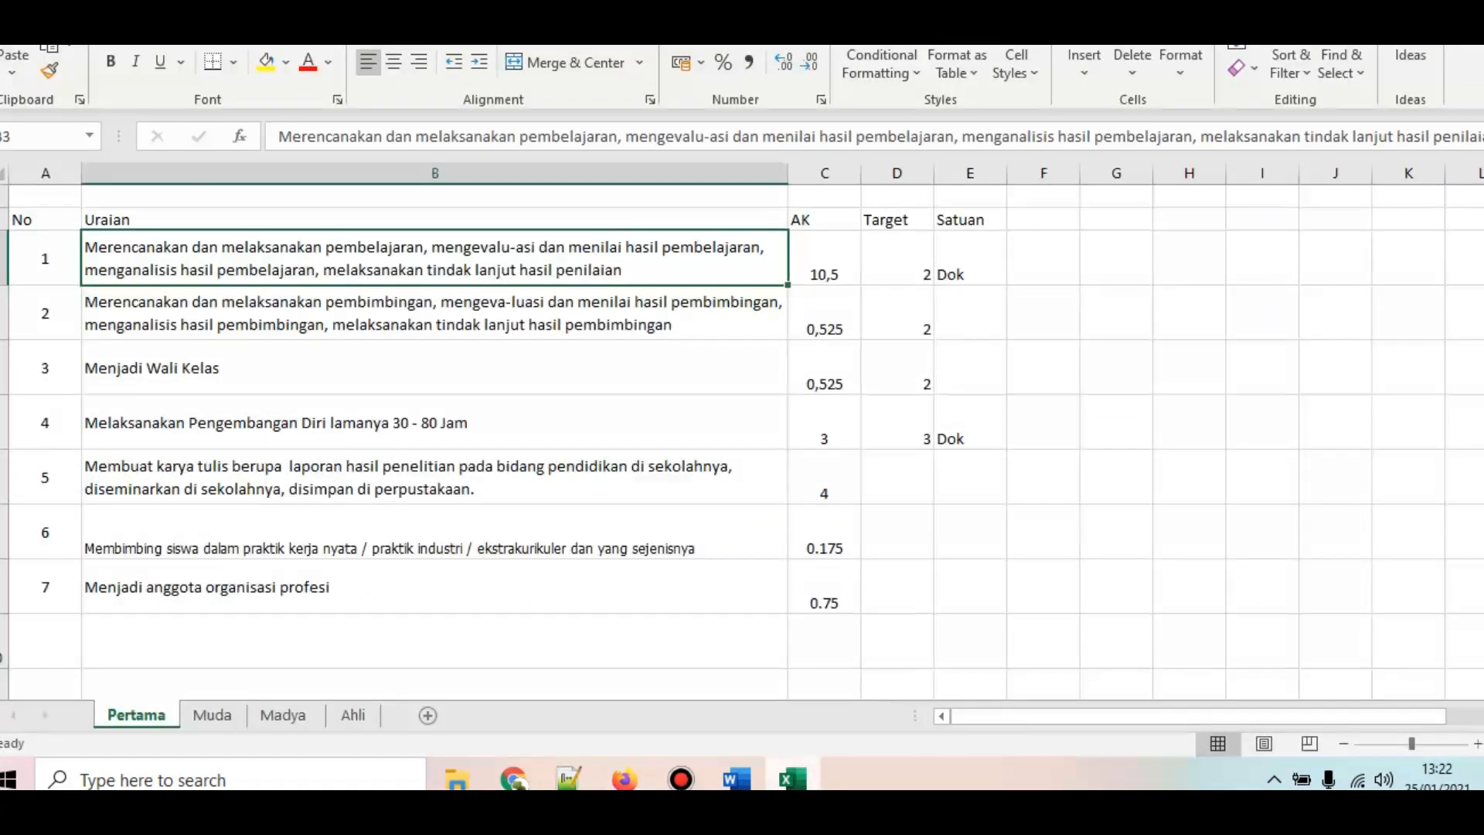
pyautogui.click(825, 334)
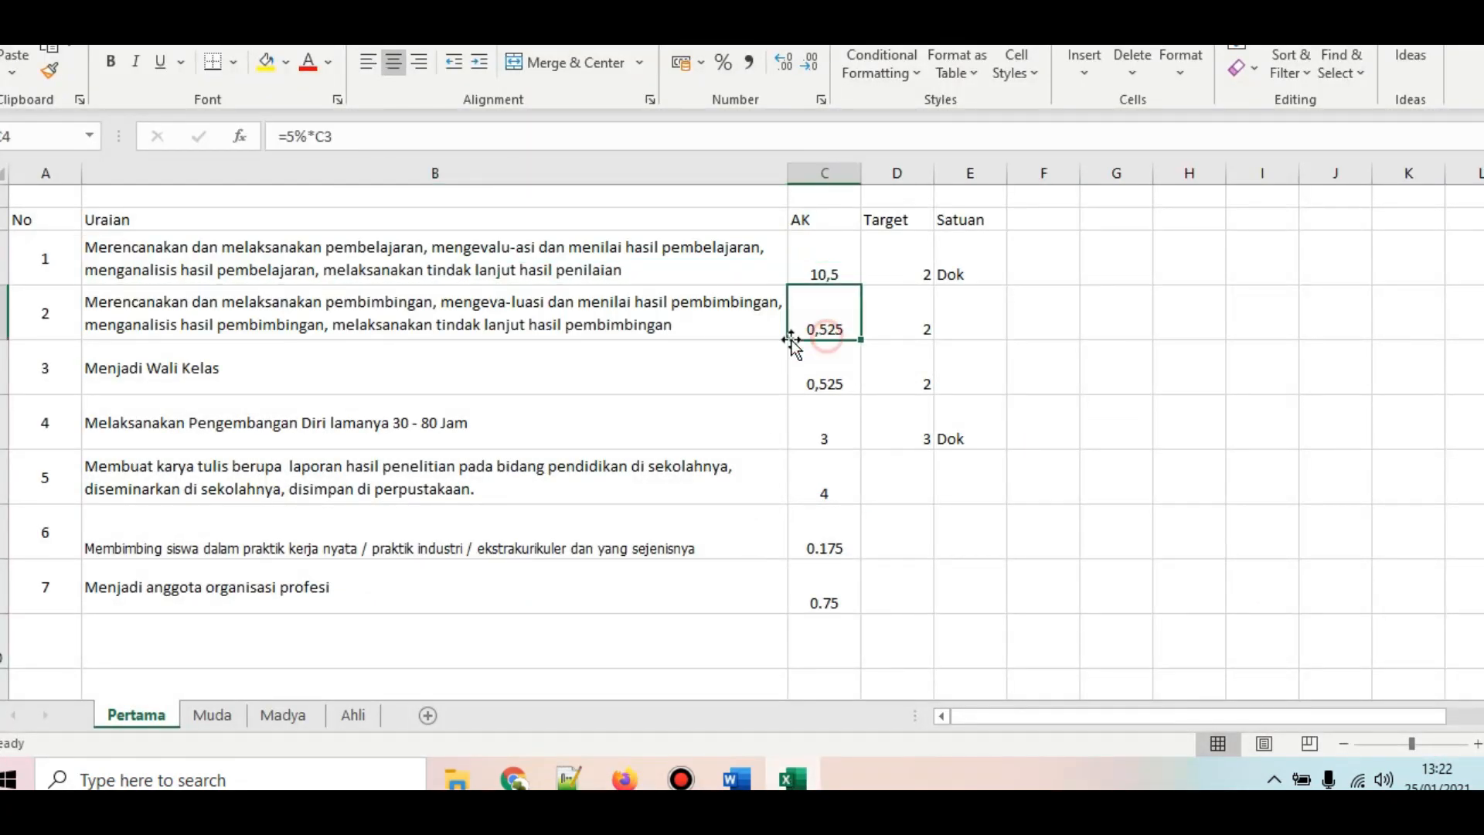
pyautogui.click(807, 275)
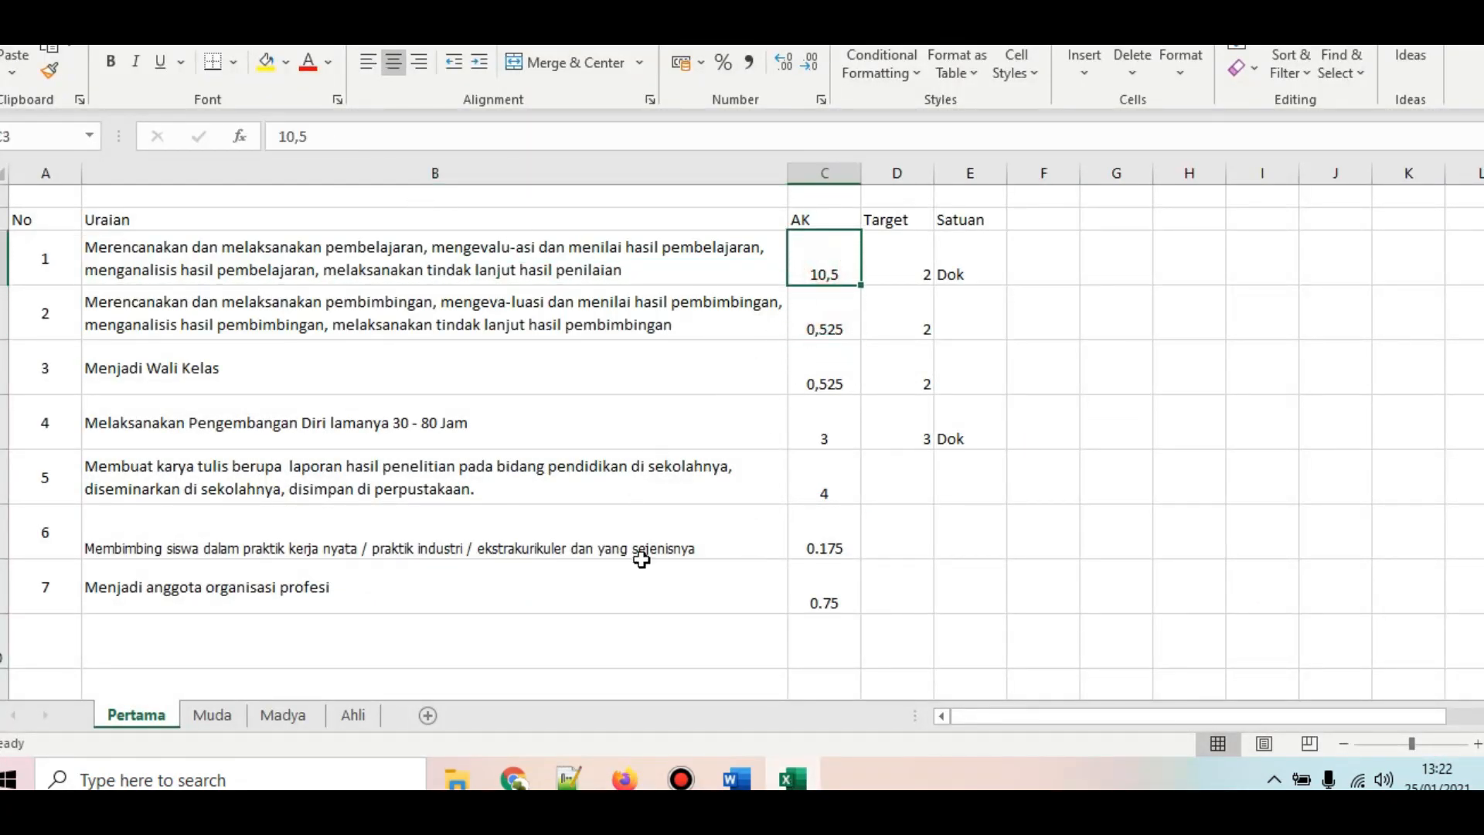
pyautogui.click(513, 778)
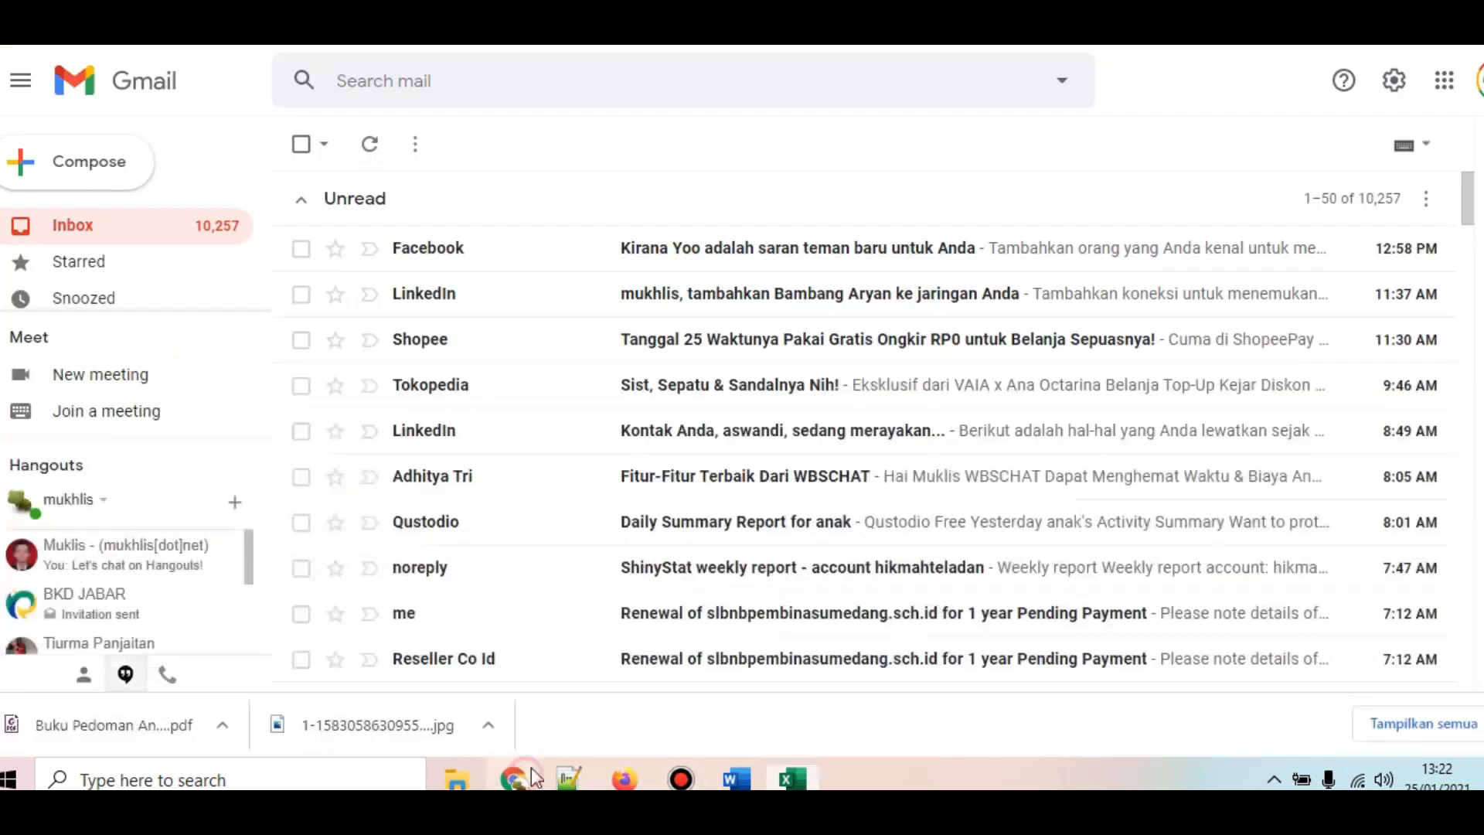
pyautogui.click(622, 779)
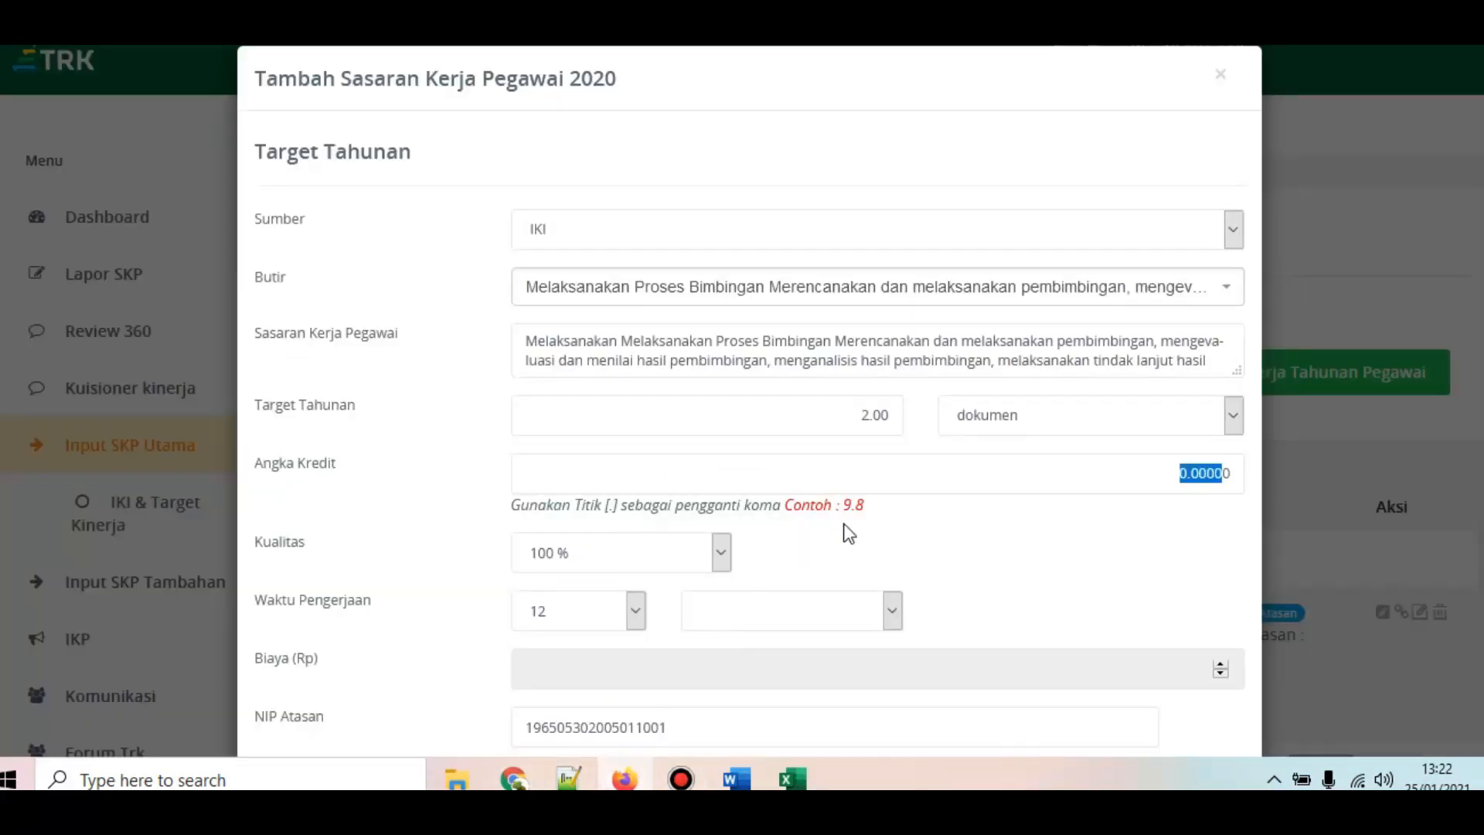
pyautogui.moveTo(1158, 476); pyautogui.dragTo(1133, 493)
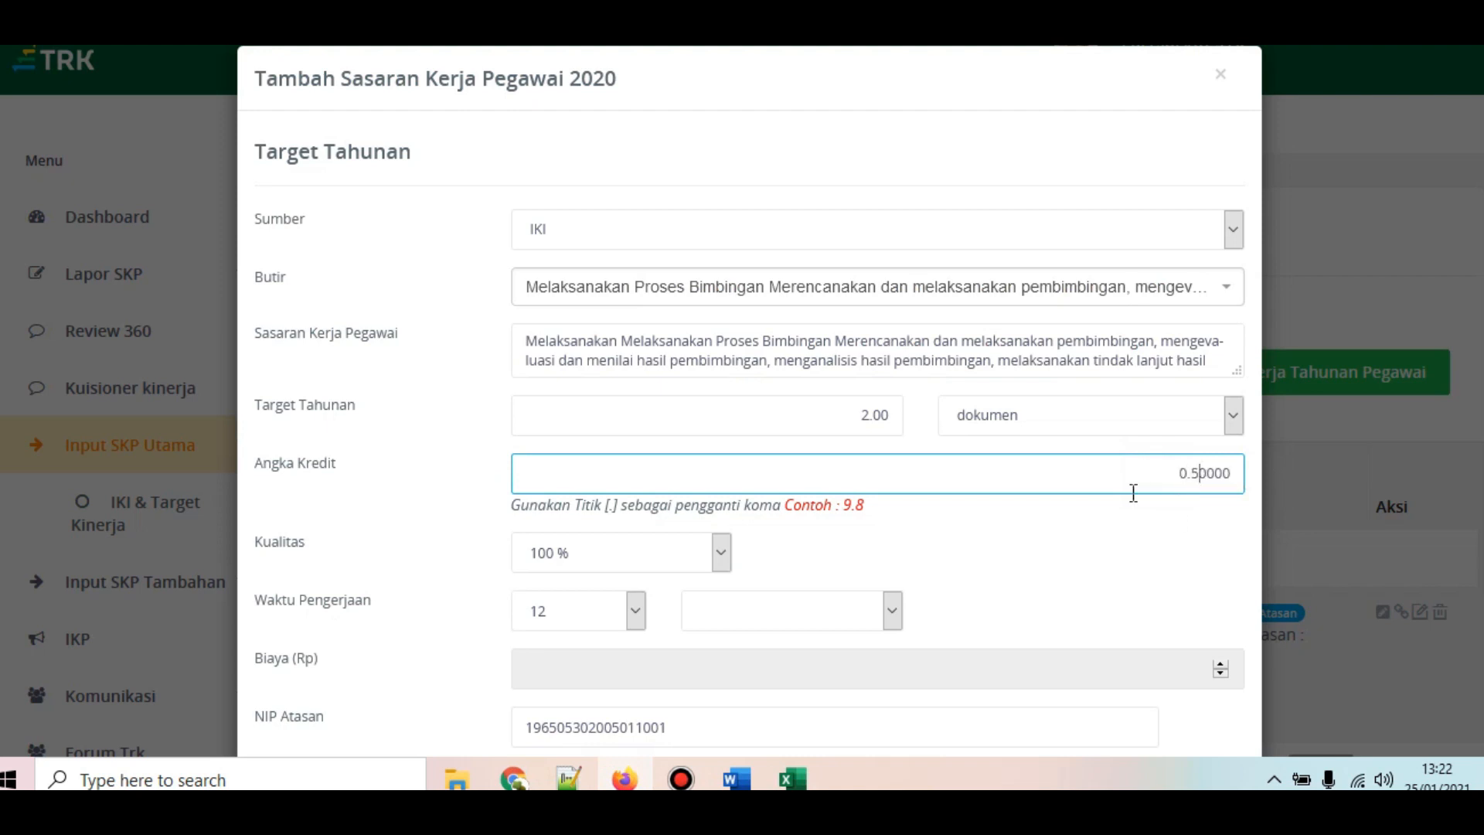
pyautogui.scroll(-3, 1113, 557)
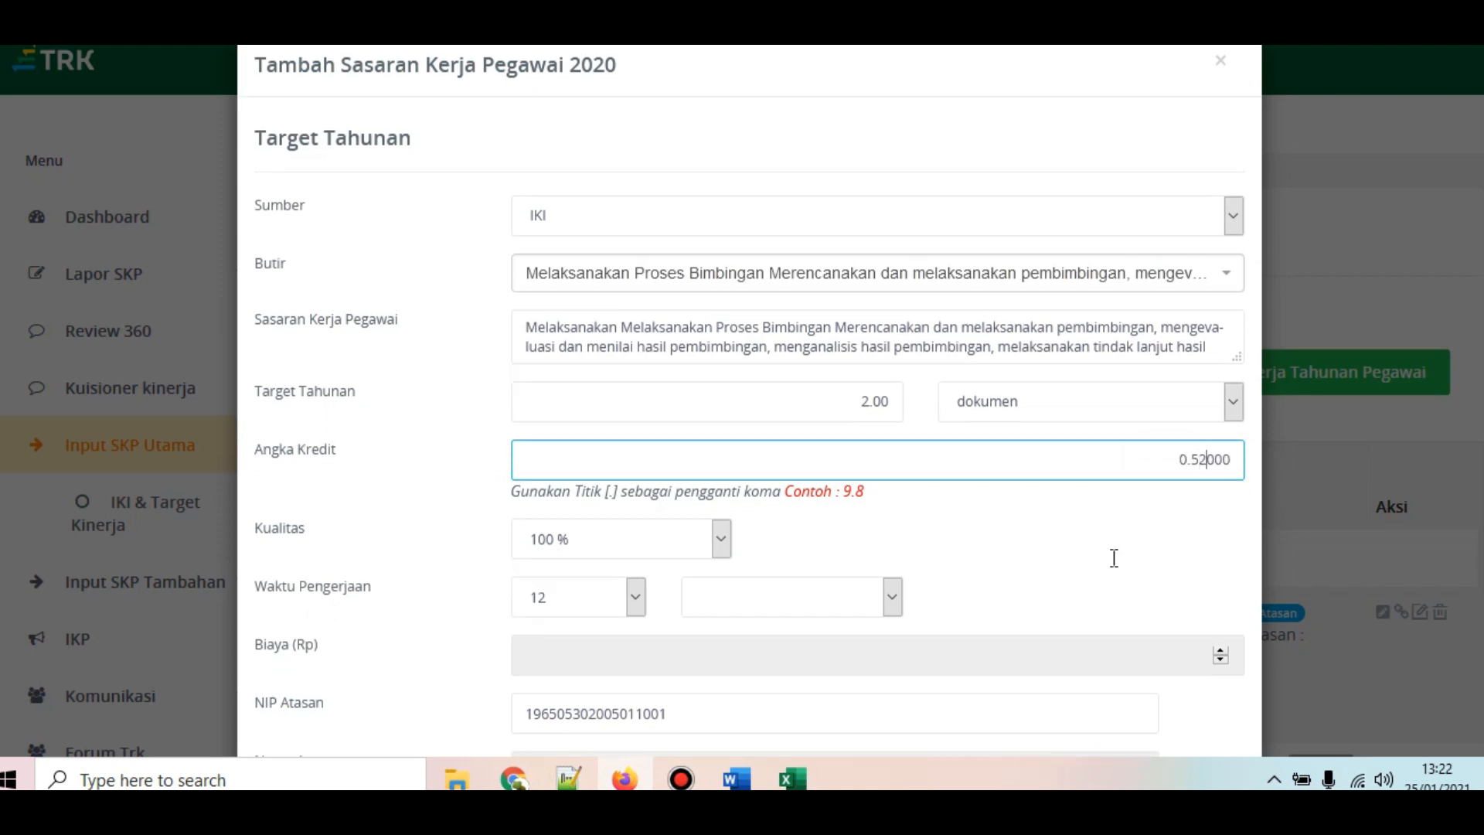
# Step: Set the Waktu Pengerjaan unit to bulan and save the pembimbingan target
pyautogui.click(891, 495)
pyautogui.click(800, 528)
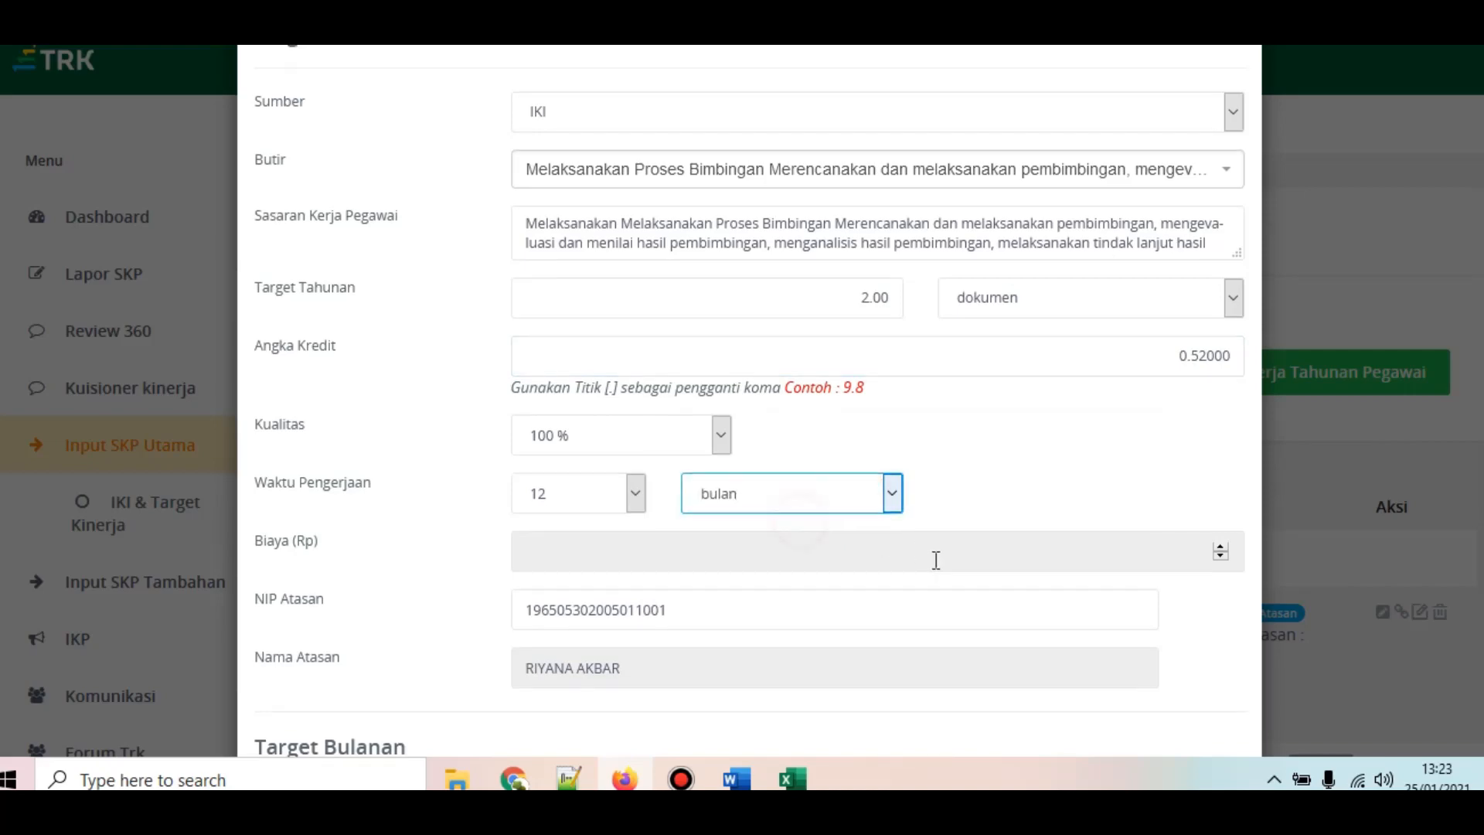
pyautogui.scroll(-20, 943, 592)
pyautogui.scroll(-6, 821, 695)
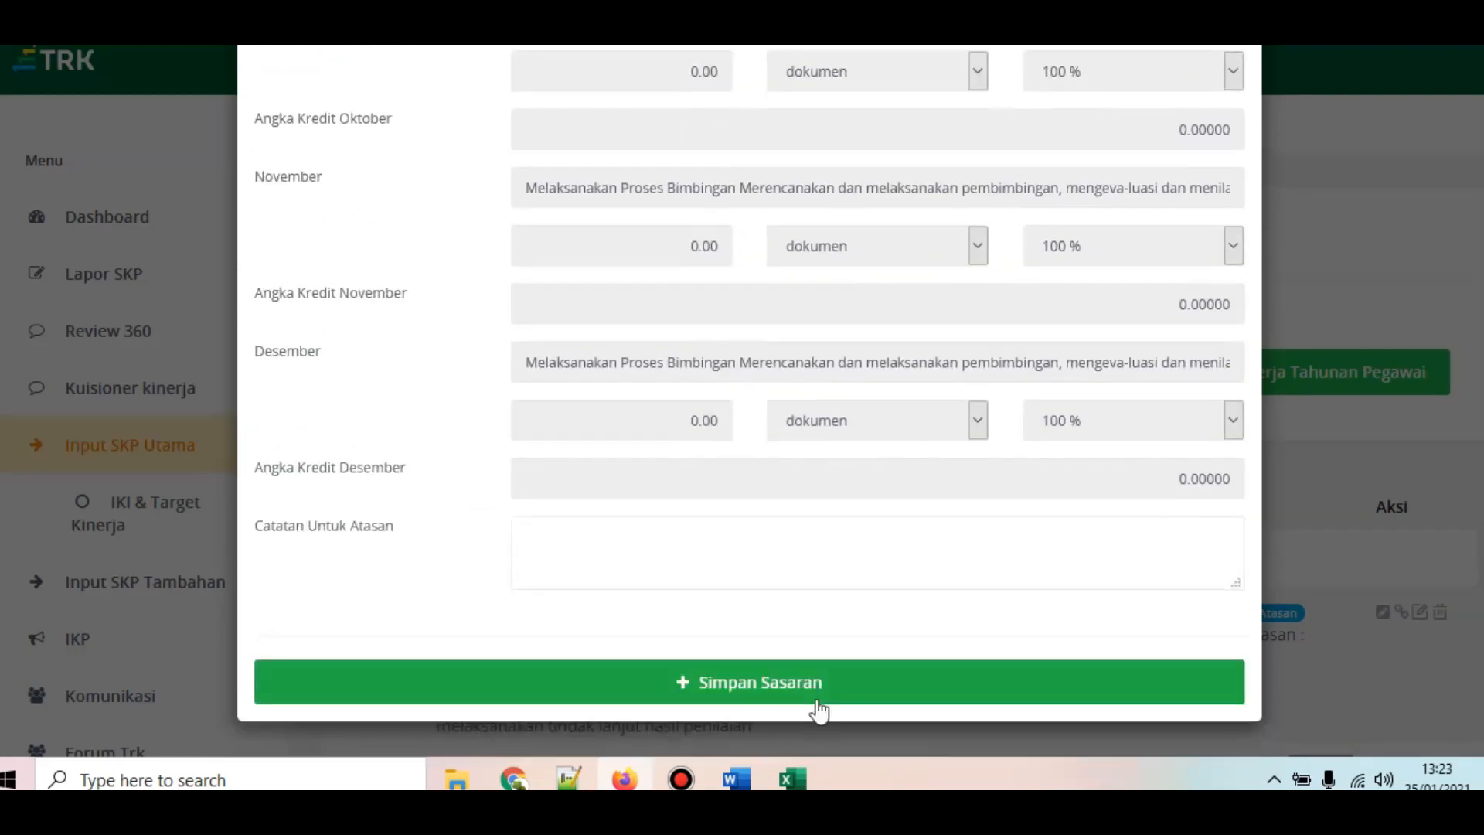
pyautogui.click(815, 691)
pyautogui.scroll(-5, 941, 530)
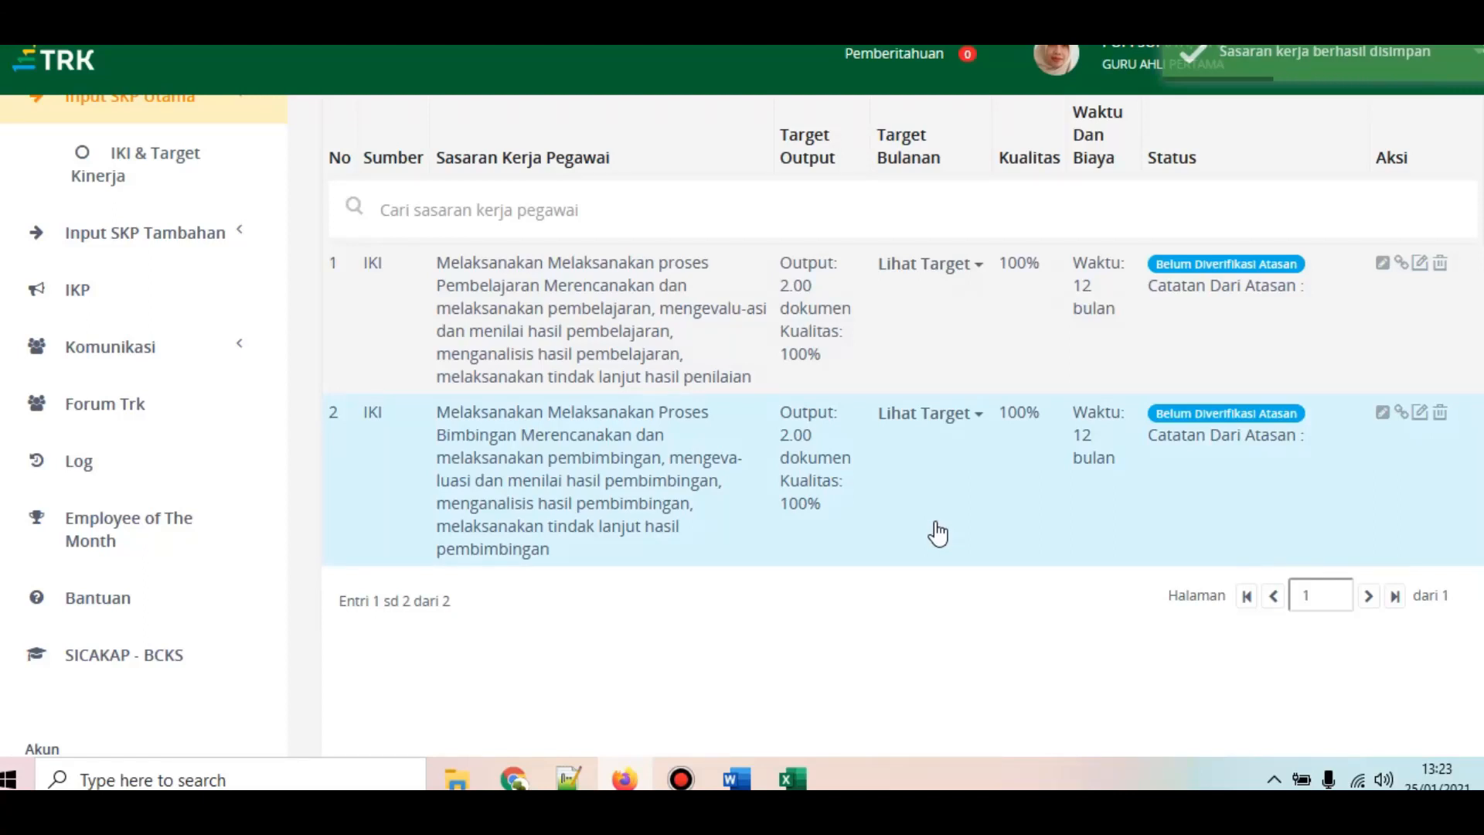
# Step: Look up the third activity, Menjadi Wali Kelas, on the Pertama sheet in Excel and return to the browser
pyautogui.click(788, 773)
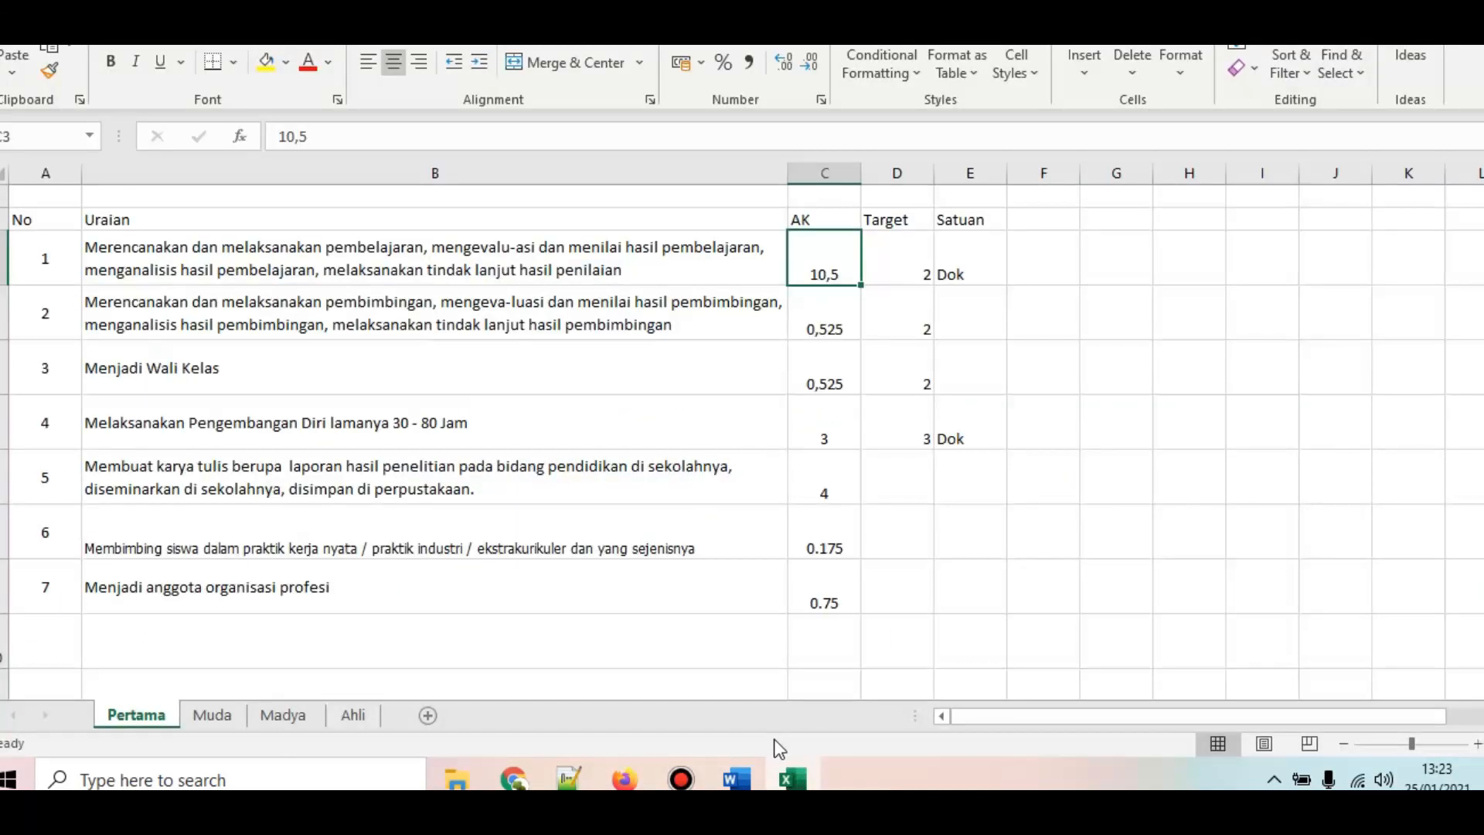
pyautogui.click(459, 363)
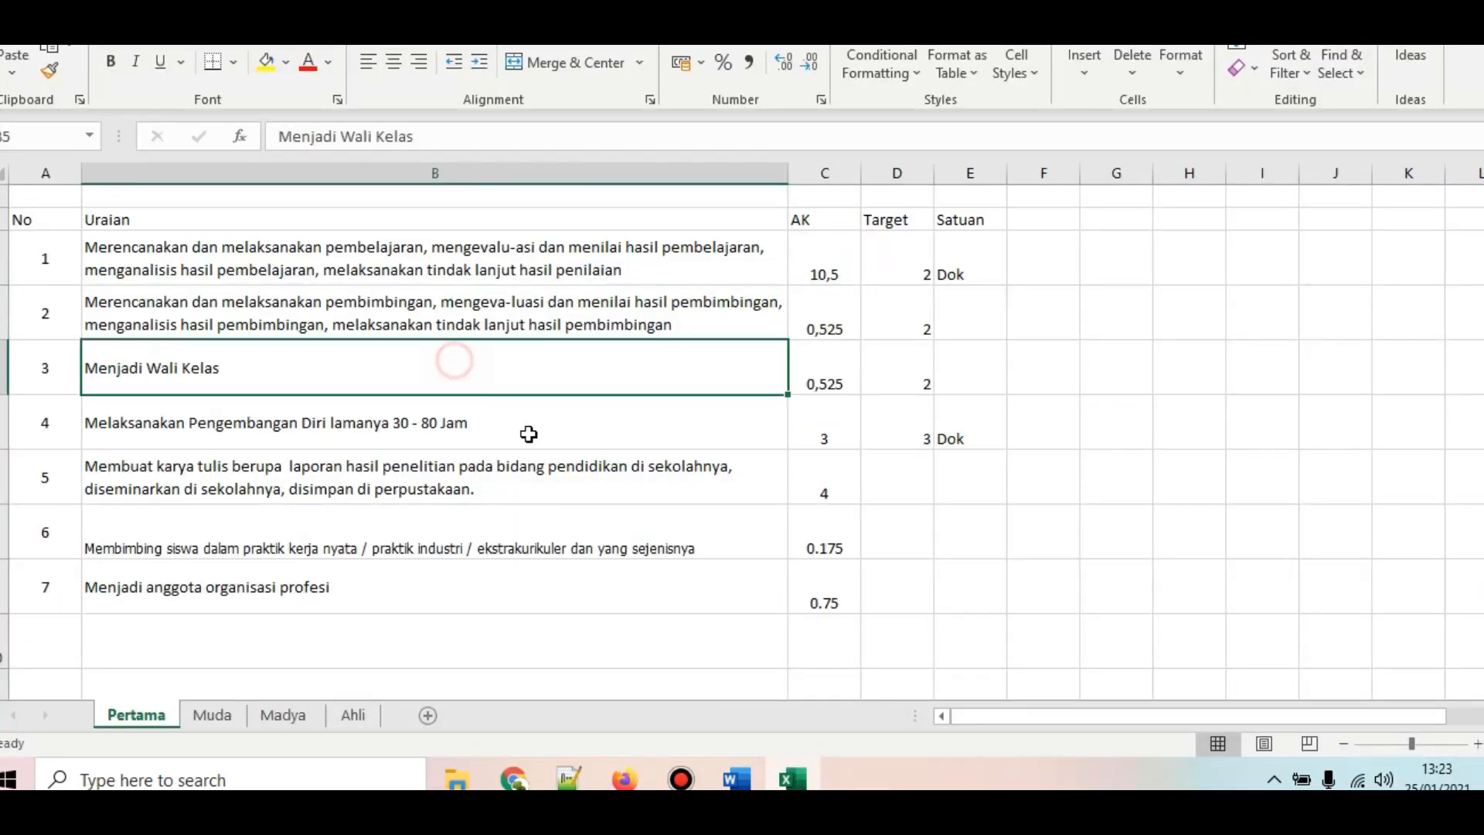
pyautogui.click(639, 769)
# Step: Start adding another annual work target, switching its Sumber to Tupoksi and back to IKI
pyautogui.scroll(4, 920, 332)
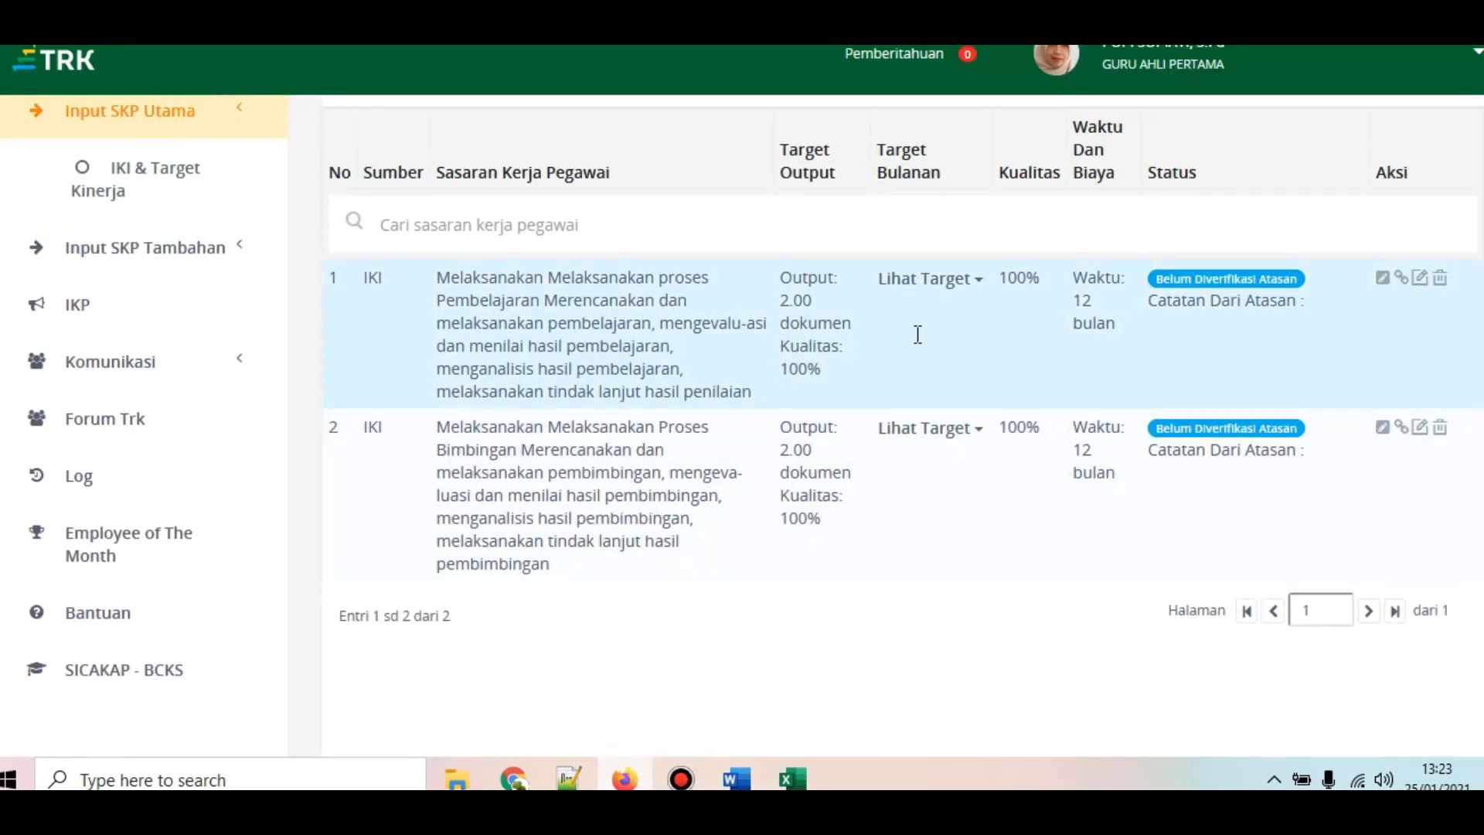
pyautogui.click(1082, 267)
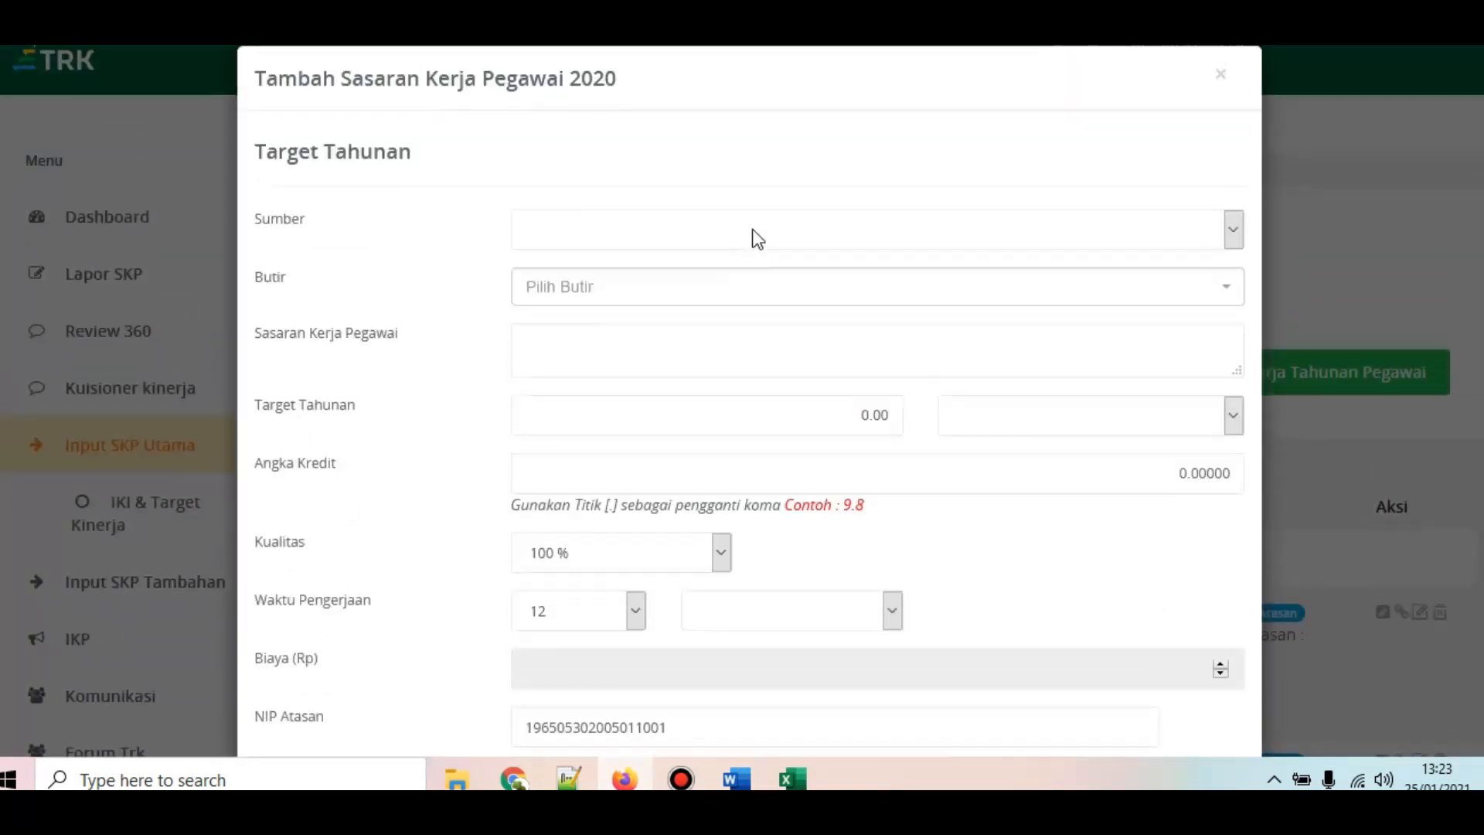
pyautogui.click(753, 230)
pyautogui.click(663, 257)
pyautogui.click(670, 232)
pyautogui.click(646, 287)
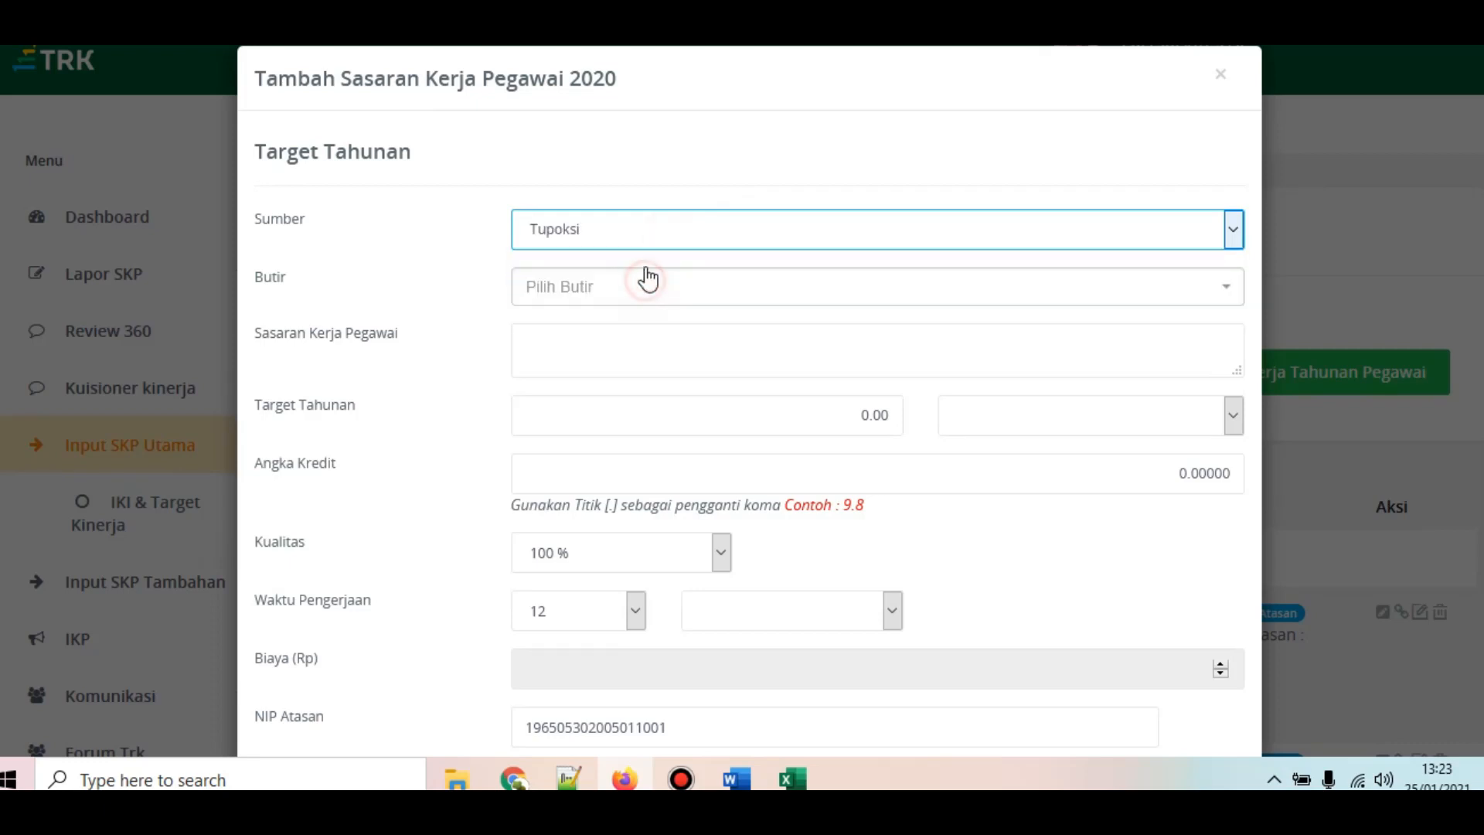
pyautogui.click(659, 235)
pyautogui.click(628, 262)
# Step: Choose the Butir "Melaksanakan Tugas Lain yang Relevan dengan Fungsi Sekolah/Madrasah Menjadi wali kelas"
pyautogui.scroll(-8, 696, 379)
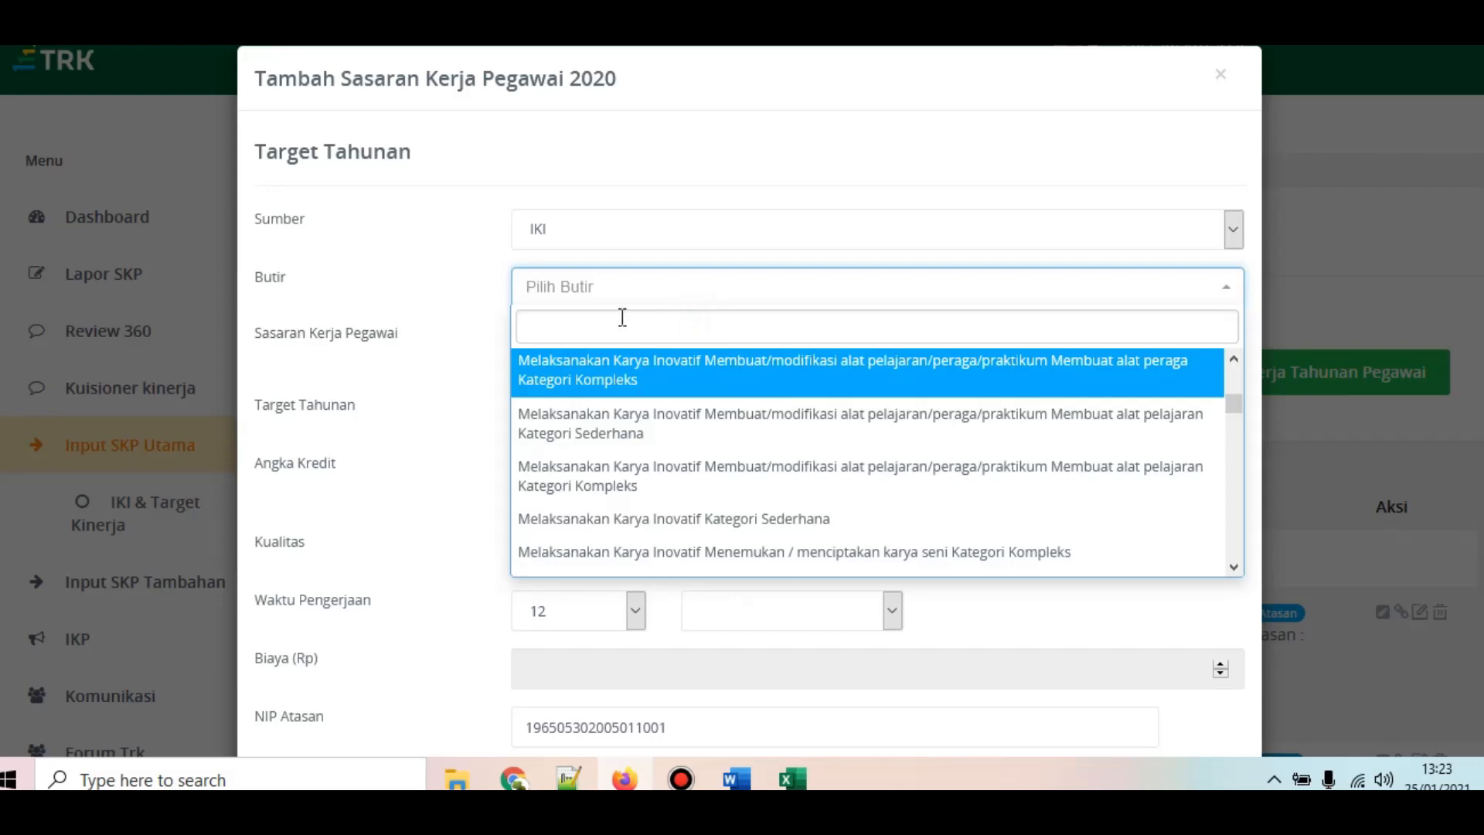
pyautogui.click(586, 319)
pyautogui.scroll(-10, 686, 443)
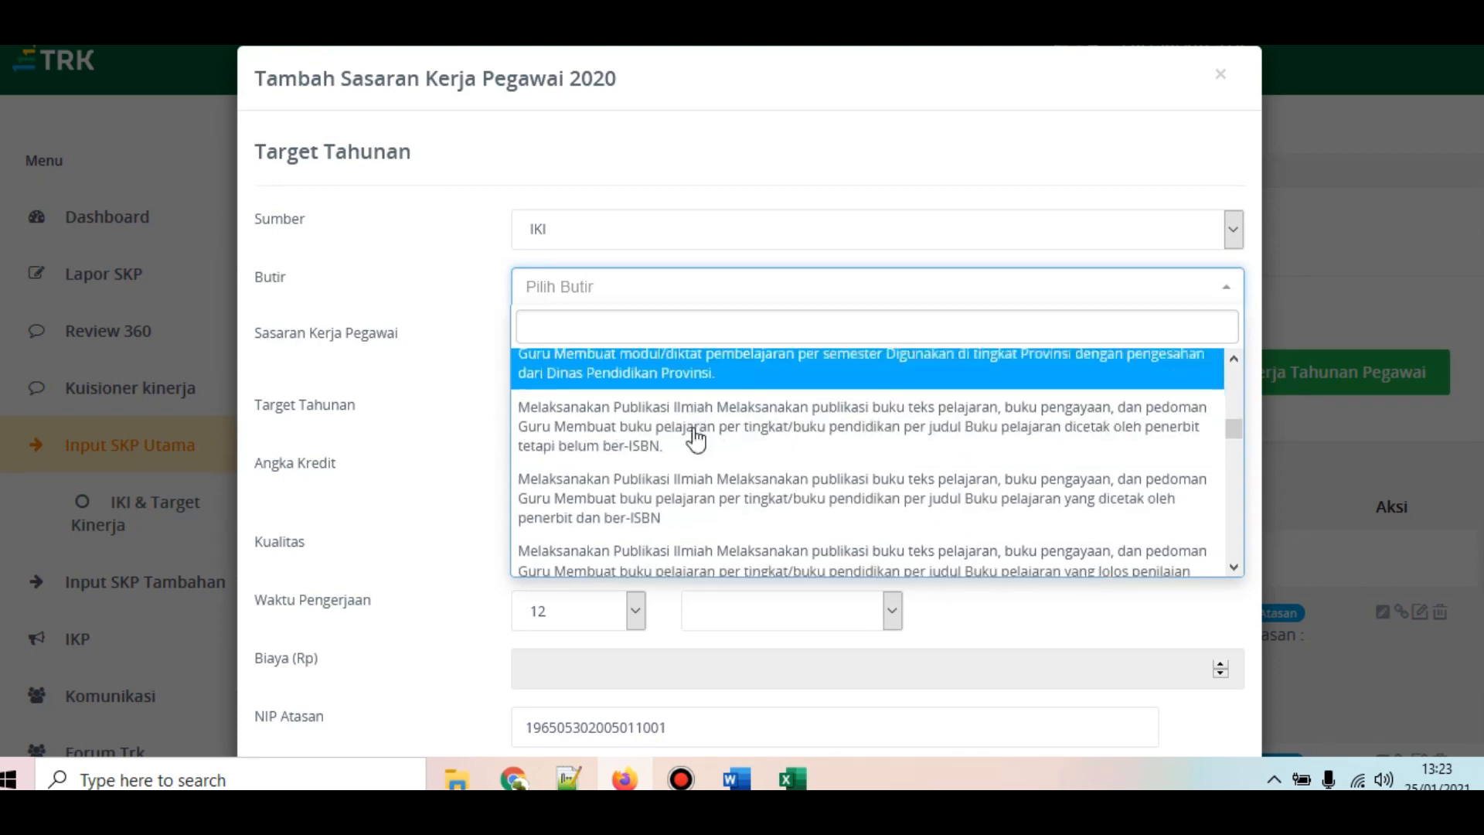
pyautogui.scroll(-10, 710, 437)
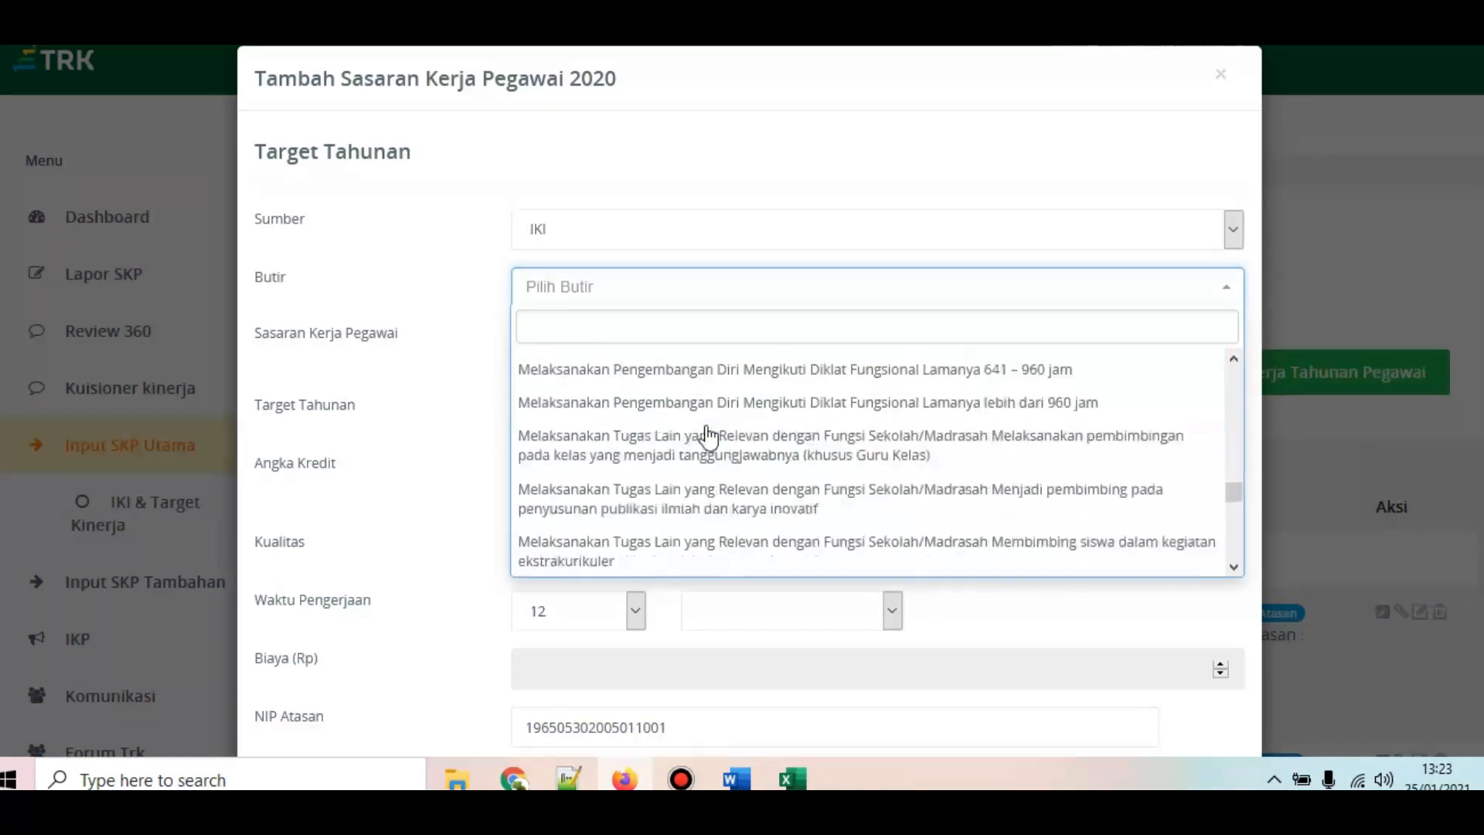
pyautogui.scroll(2, 710, 437)
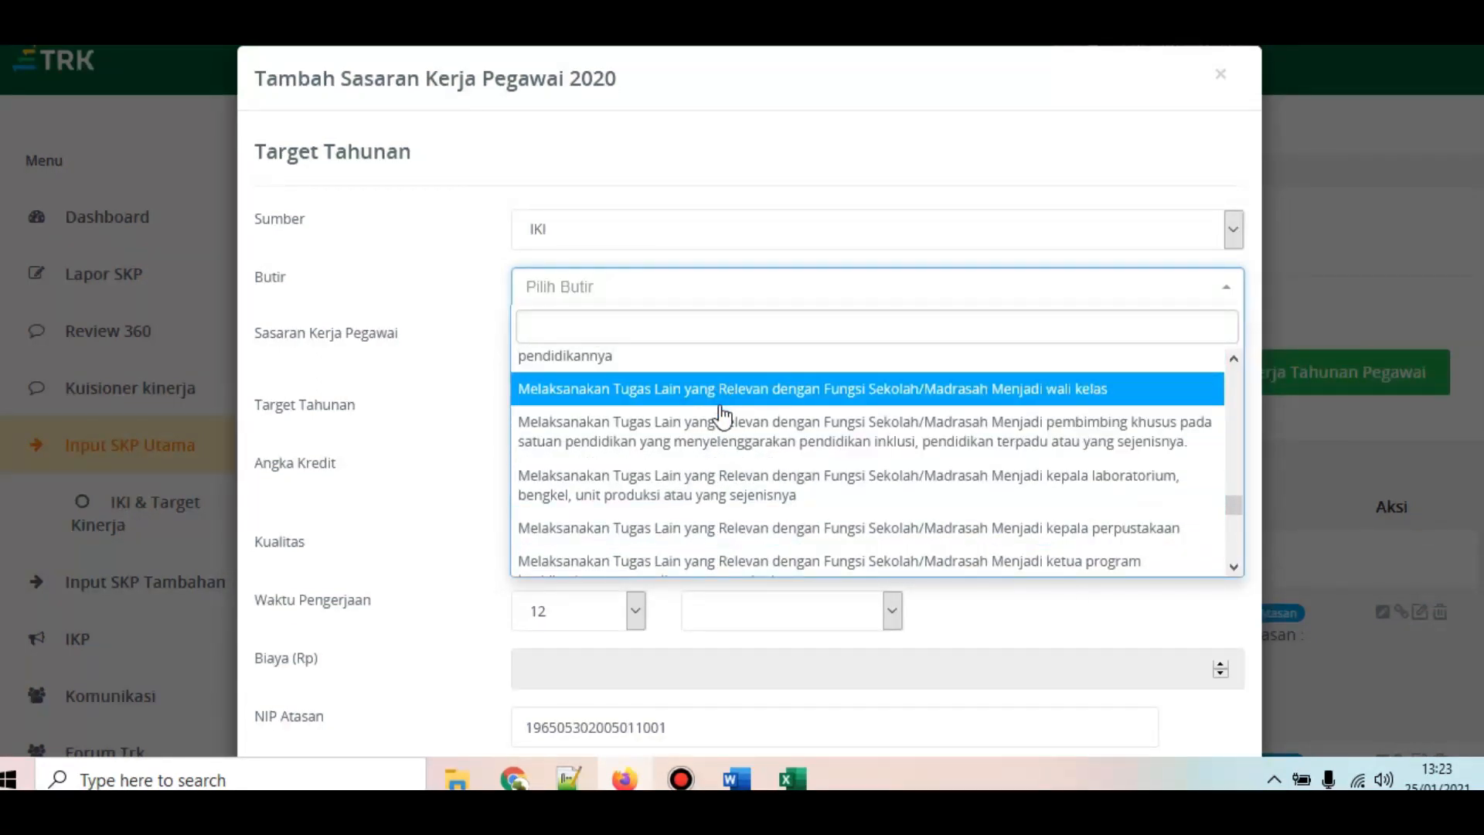
pyautogui.click(723, 405)
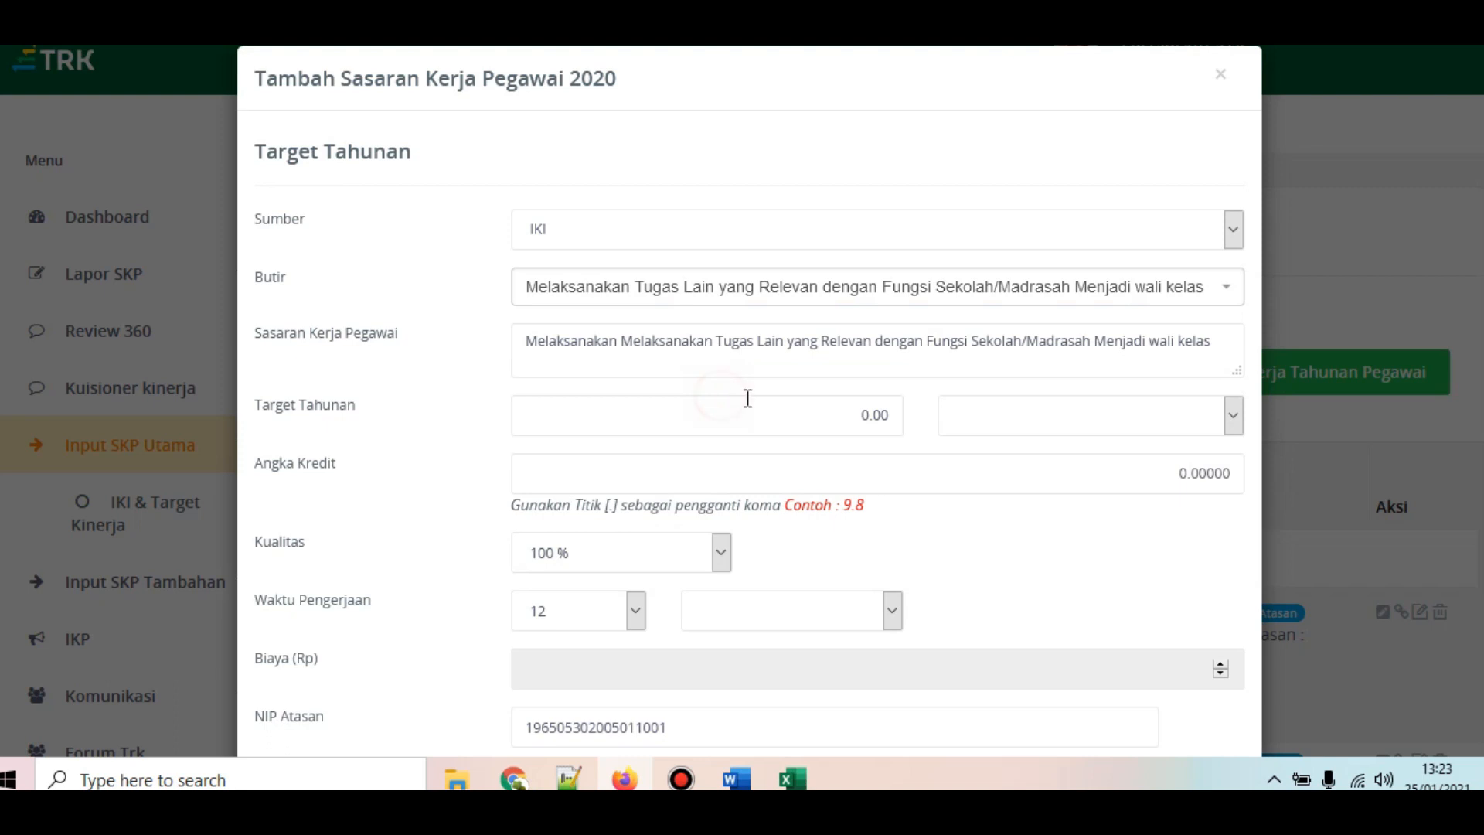
# Step: Set the wali kelas target's Target Tahunan to 2 dokumen and its Angka Kredit to 0.52
pyautogui.click(1015, 423)
pyautogui.click(852, 420)
pyautogui.moveTo(840, 415); pyautogui.dragTo(1023, 427)
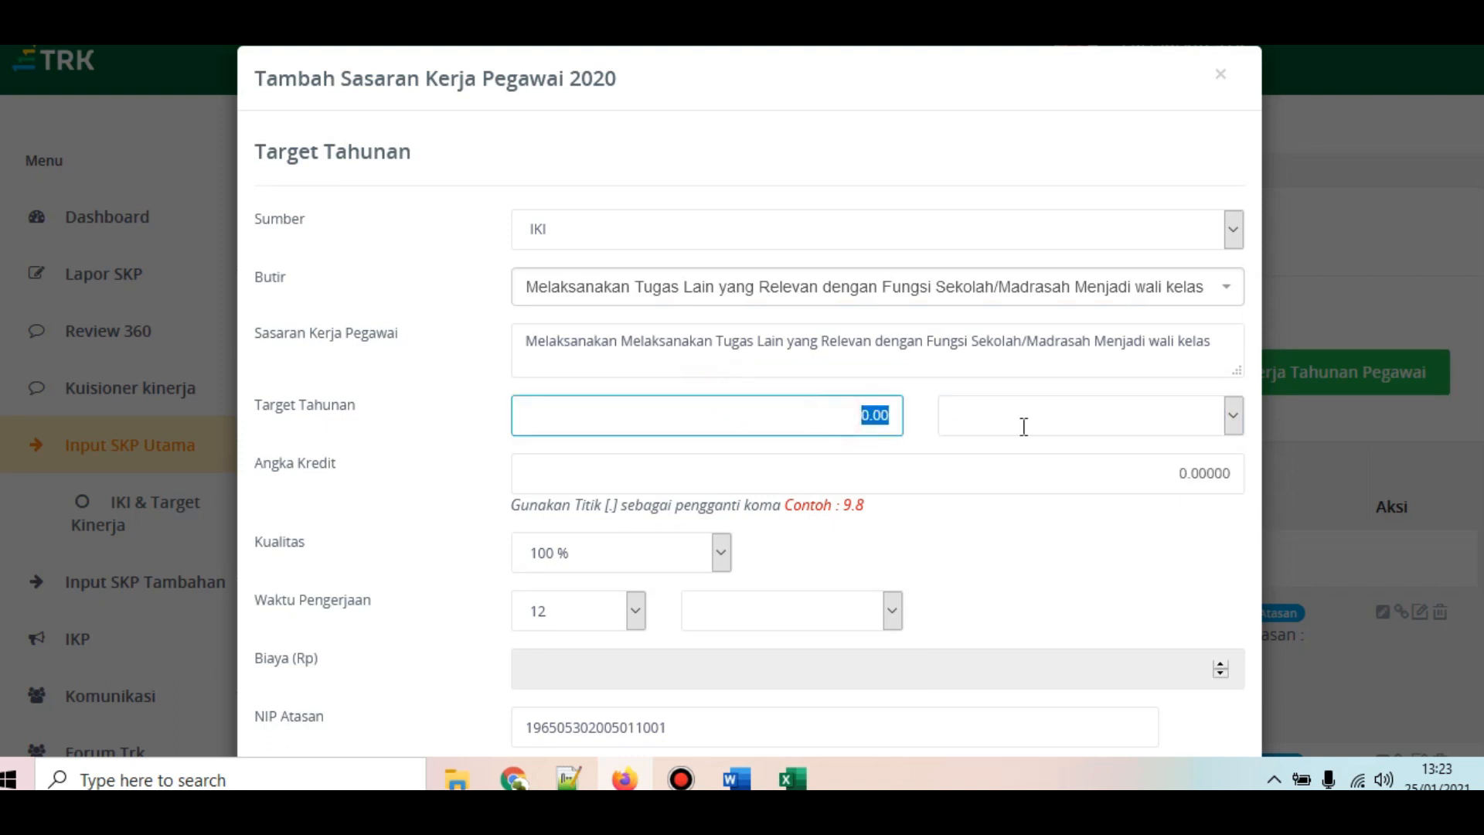
pyautogui.write('2')
pyautogui.click(1026, 434)
pyautogui.click(1032, 463)
pyautogui.click(1028, 475)
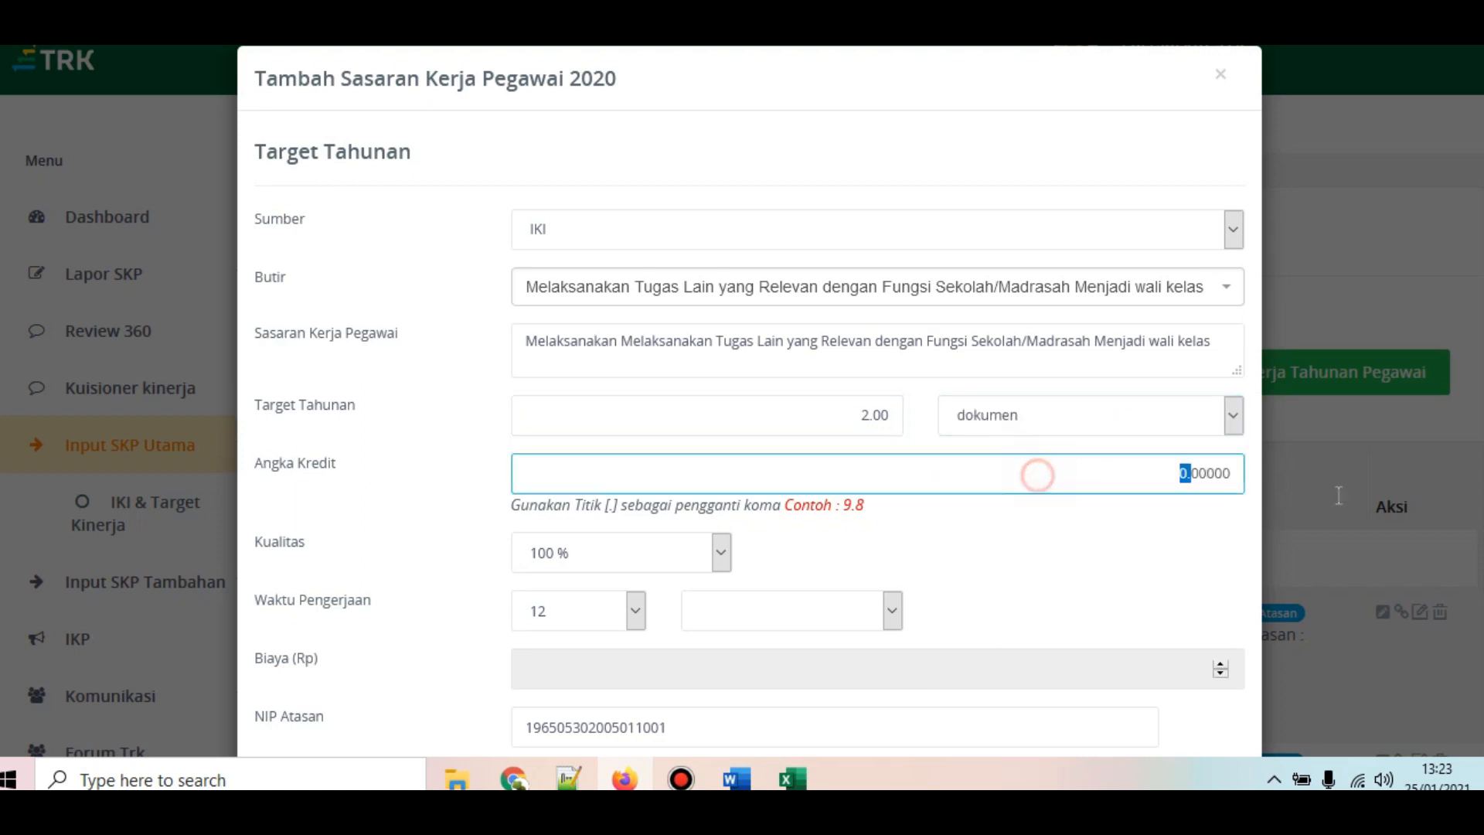
pyautogui.write('0.52')
# Step: Set the Waktu Pengerjaan unit to bulan and save the wali kelas target
pyautogui.scroll(-2, 1260, 533)
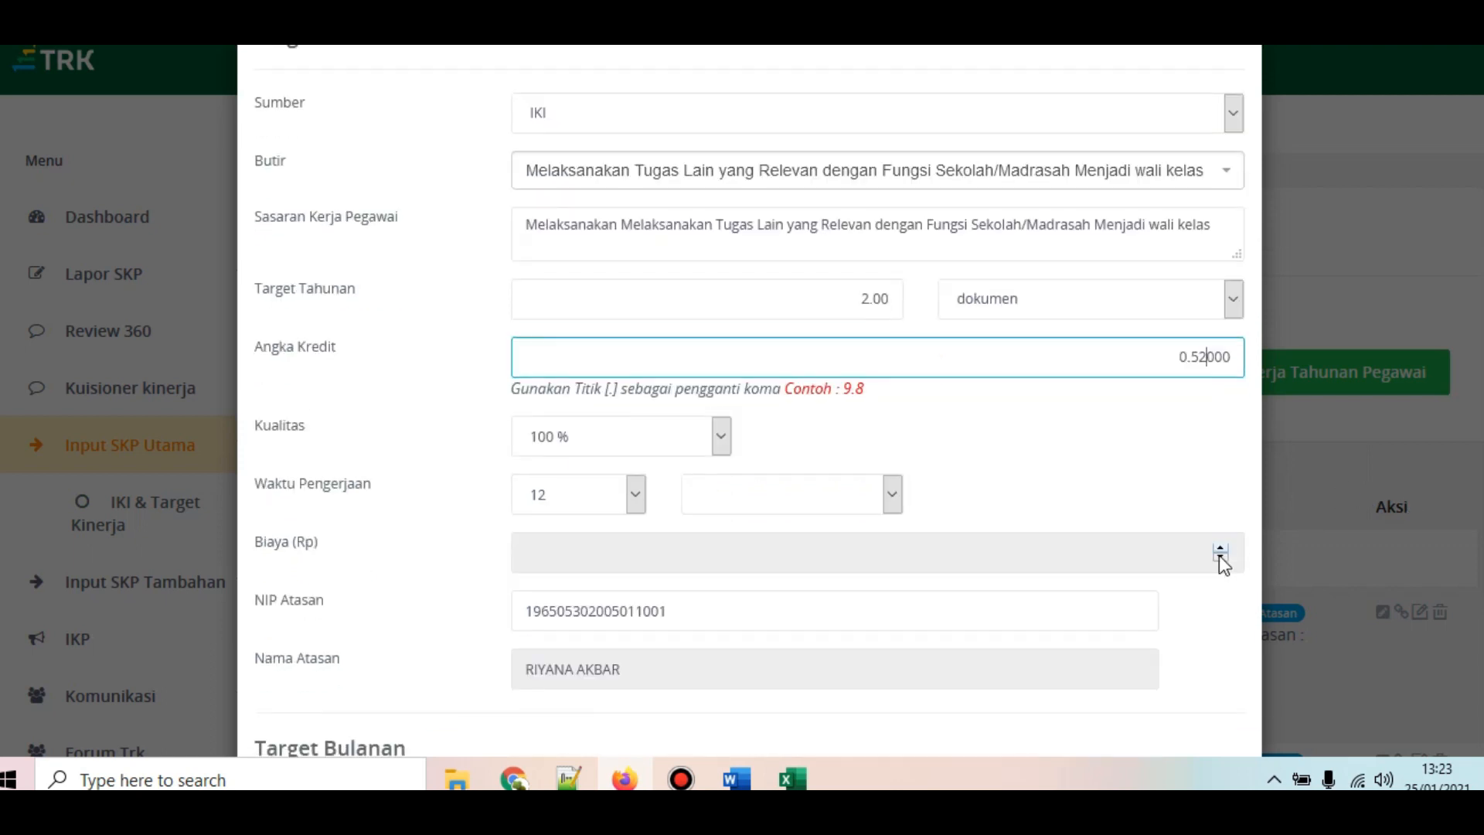
pyautogui.click(917, 495)
pyautogui.click(838, 506)
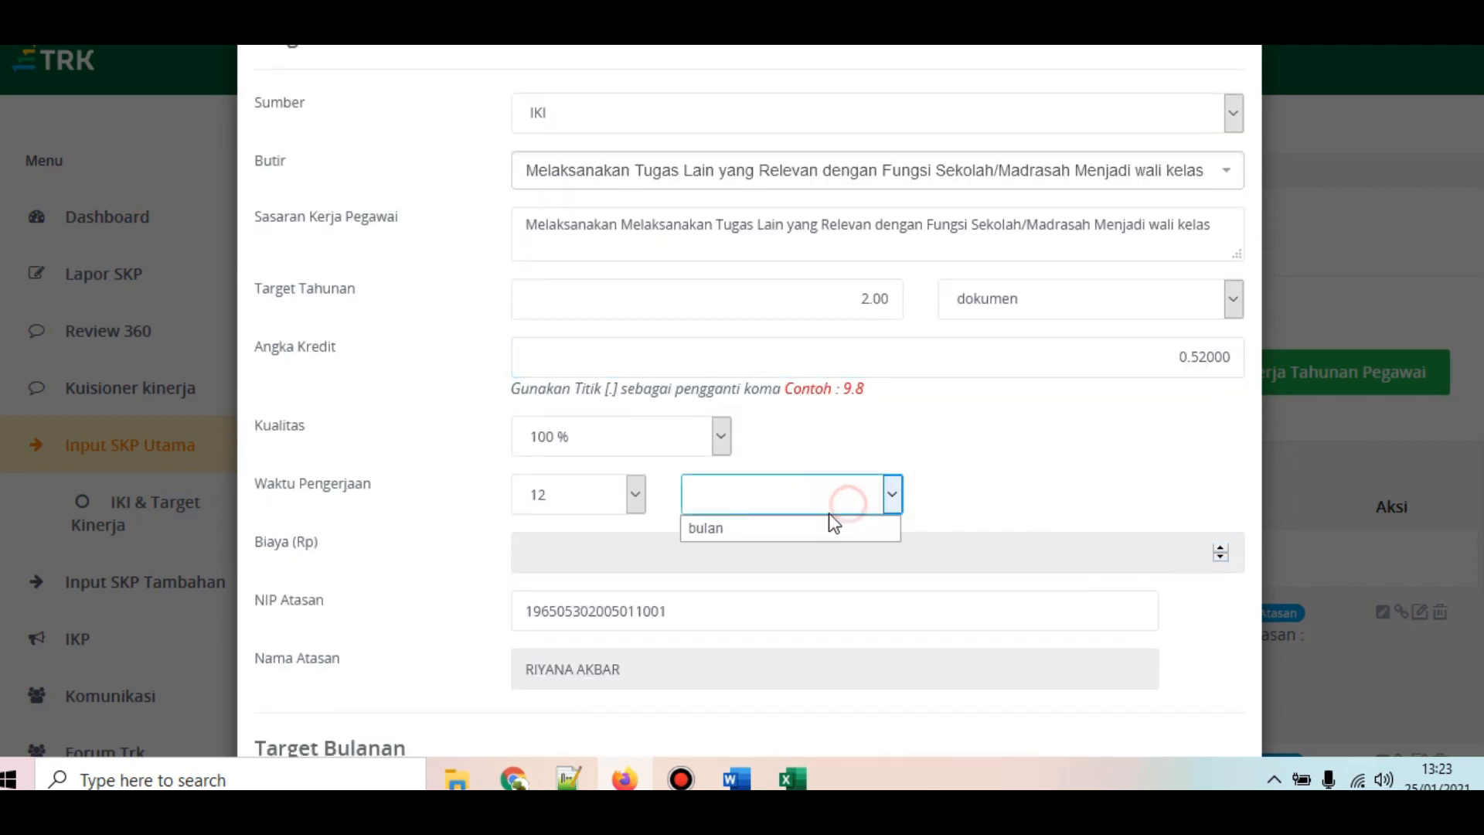
pyautogui.click(782, 524)
pyautogui.scroll(-9, 851, 559)
pyautogui.scroll(-10, 981, 603)
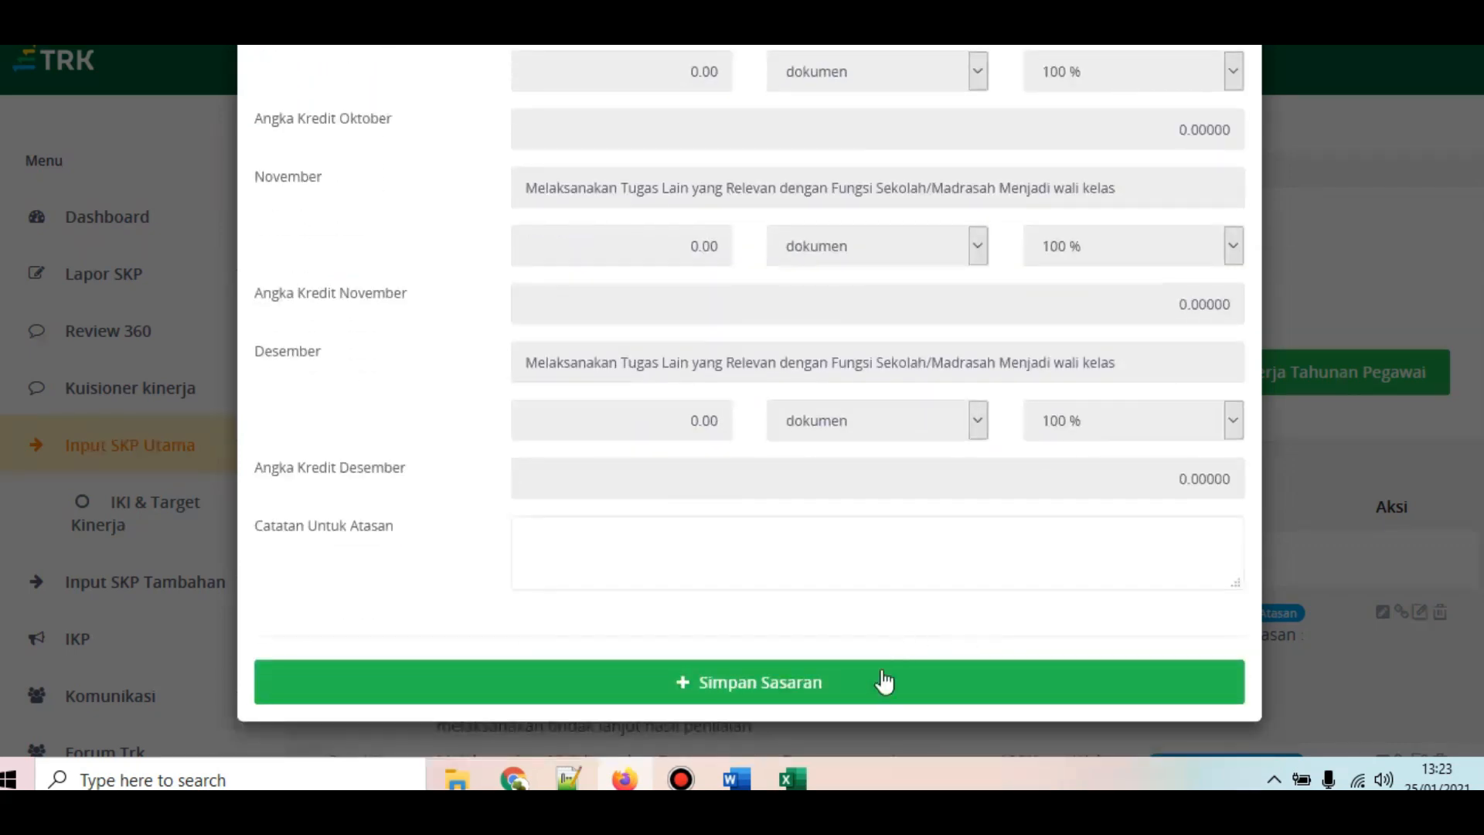
pyautogui.click(884, 682)
# Step: Look up the fourth activity, Melaksanakan Pengembangan Diri lamanya 30 - 80 Jam, on the Pertama sheet in Excel and return to the browser
pyautogui.scroll(-6, 911, 651)
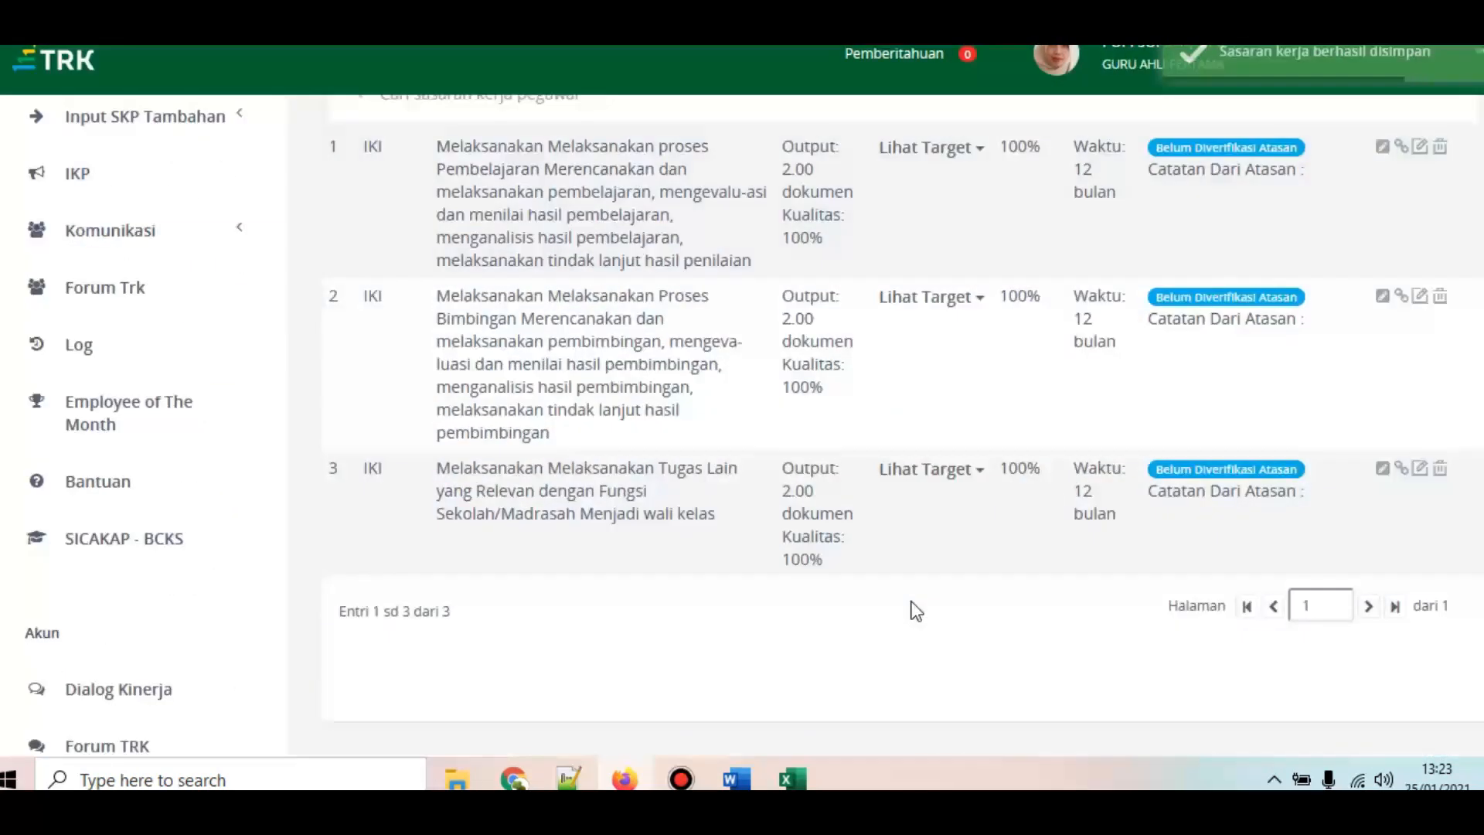
pyautogui.click(790, 780)
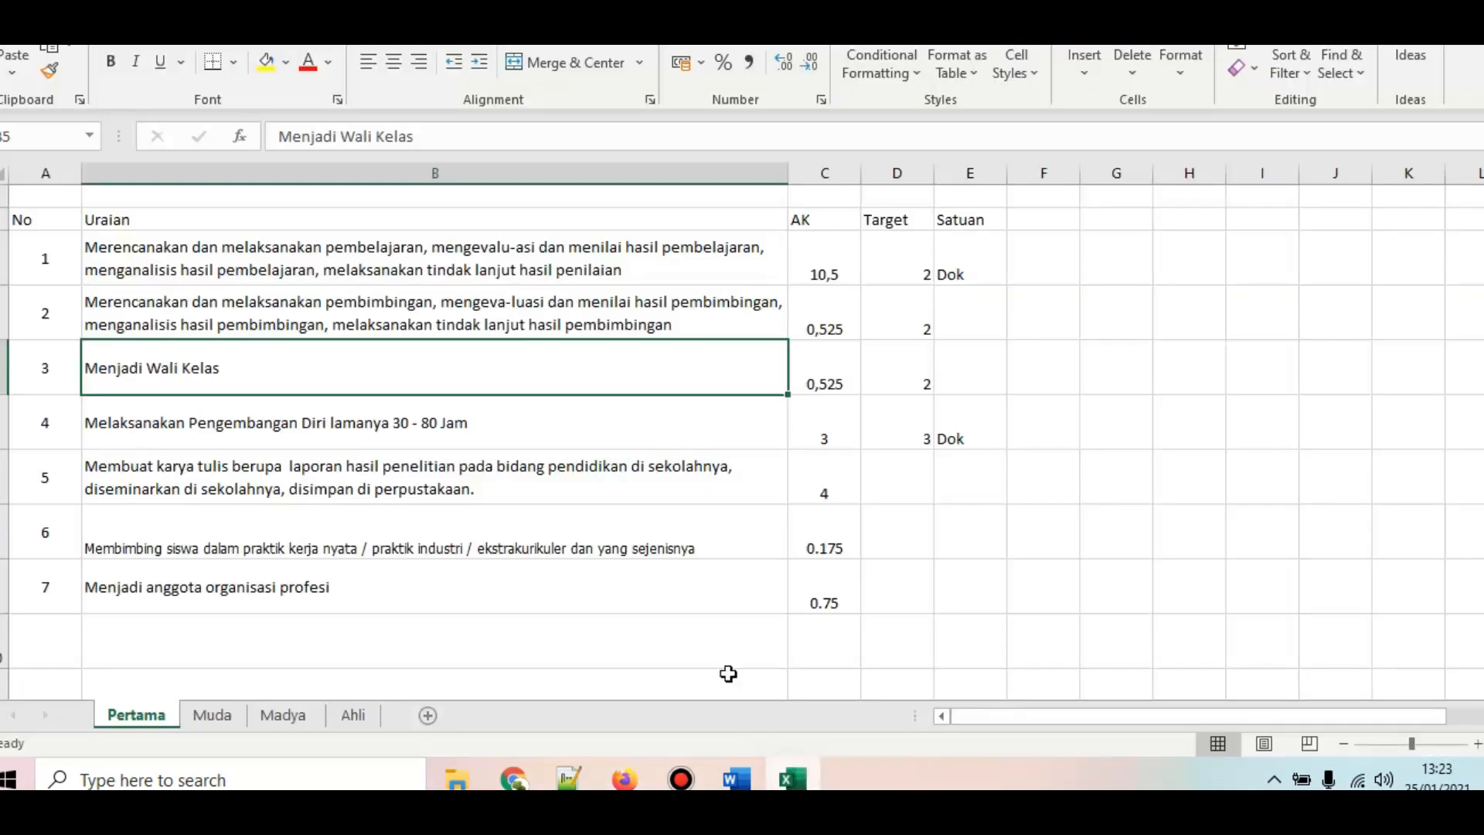
pyautogui.click(493, 435)
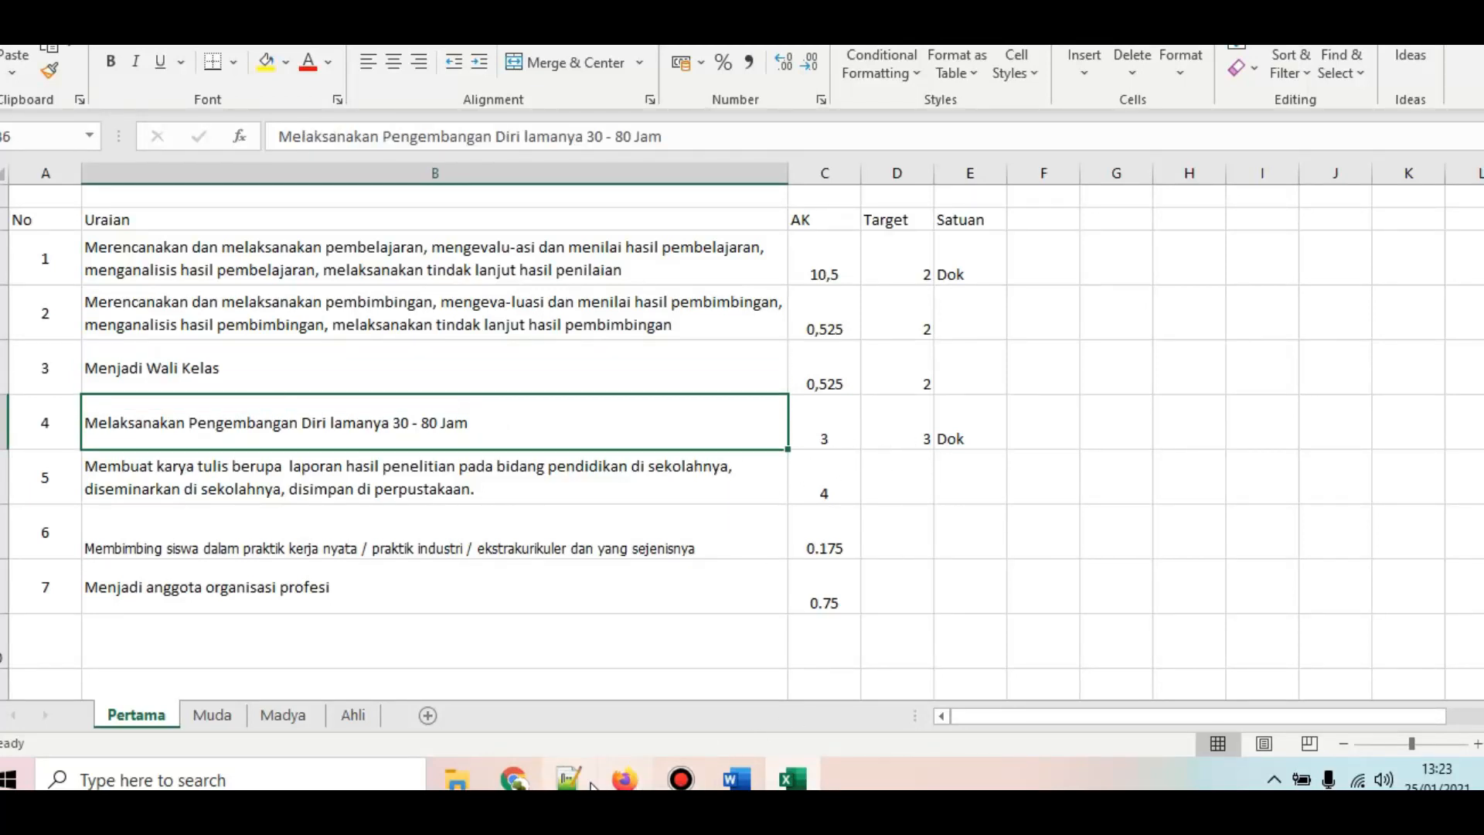
pyautogui.click(514, 779)
# Step: Start a new annual work target for the self-development activity, setting its Sumber to IKI after trying Tupoksi
pyautogui.scroll(5, 888, 520)
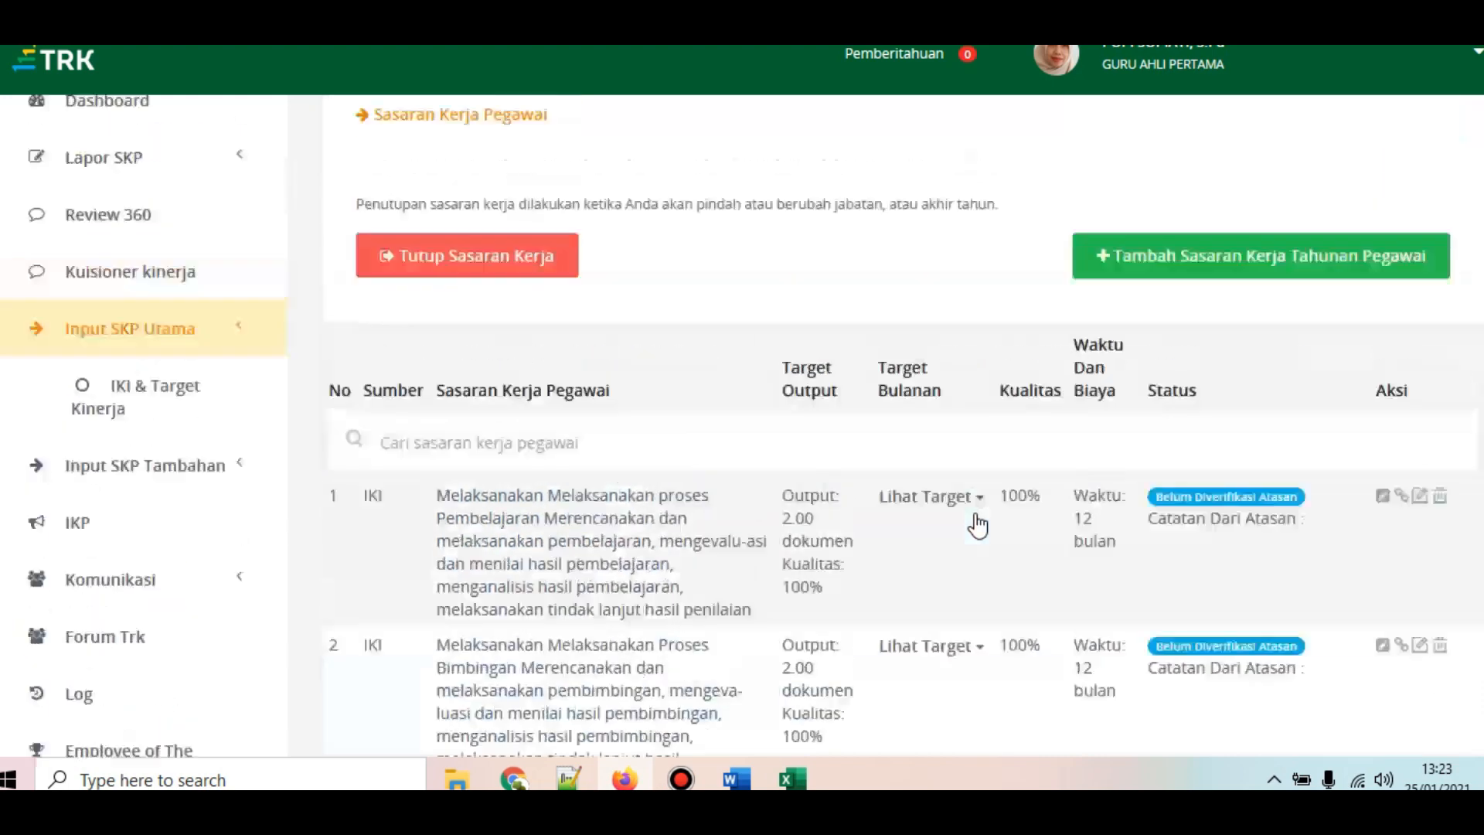
pyautogui.click(1136, 263)
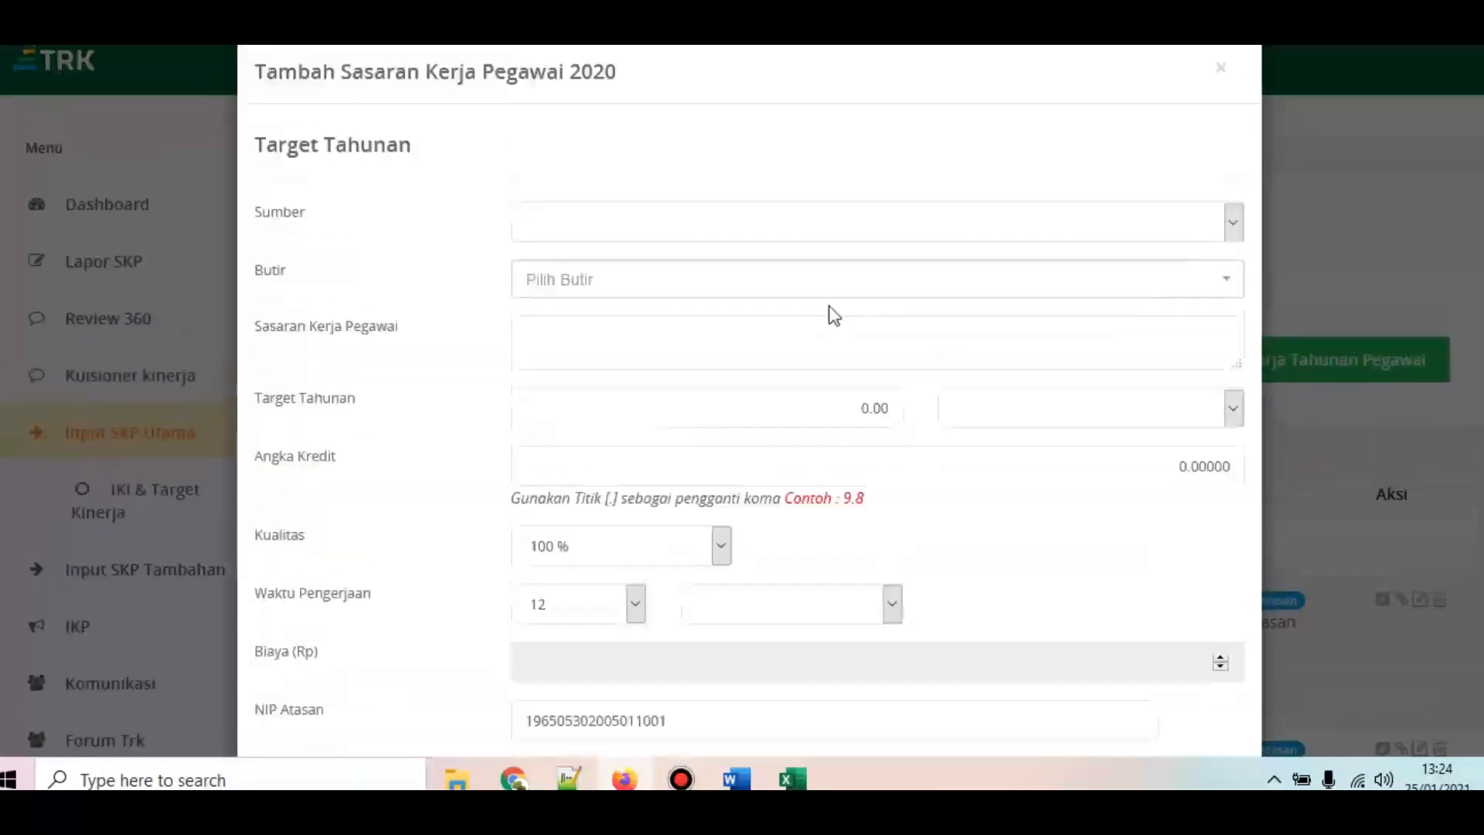
pyautogui.click(833, 288)
pyautogui.click(826, 246)
pyautogui.click(728, 267)
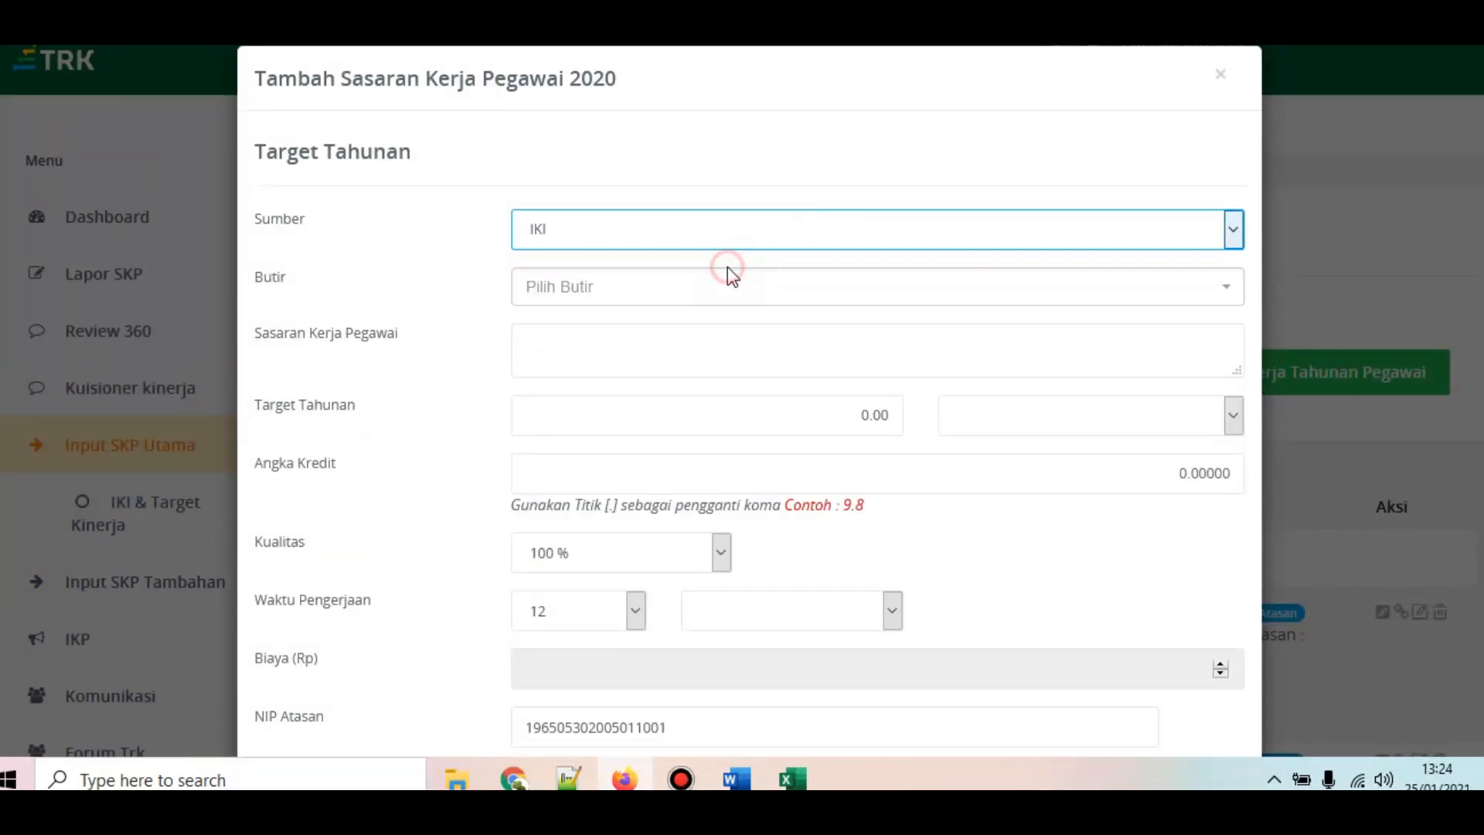
pyautogui.click(730, 287)
pyautogui.click(745, 246)
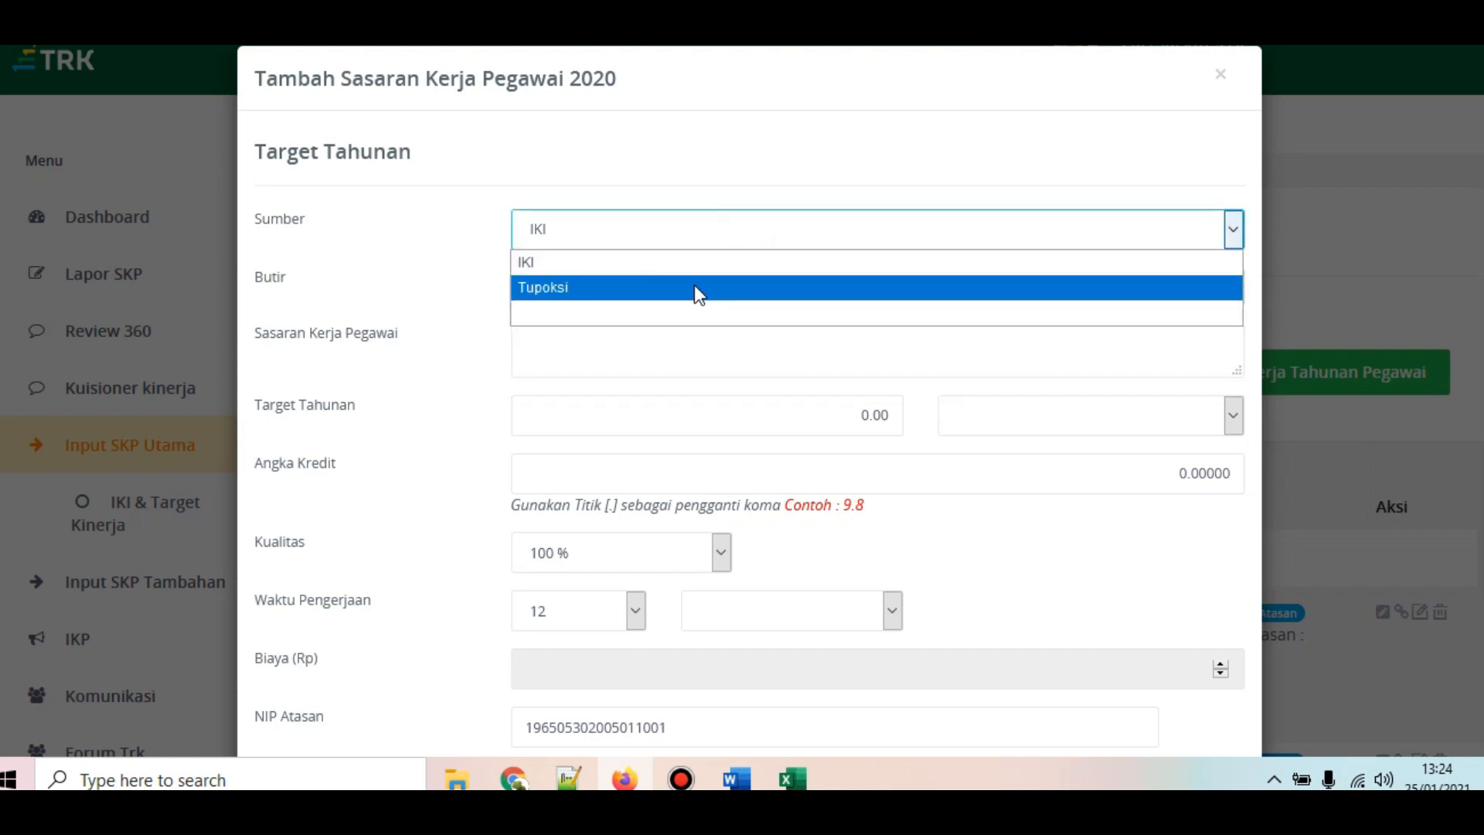
pyautogui.click(699, 287)
pyautogui.click(718, 246)
pyautogui.click(681, 265)
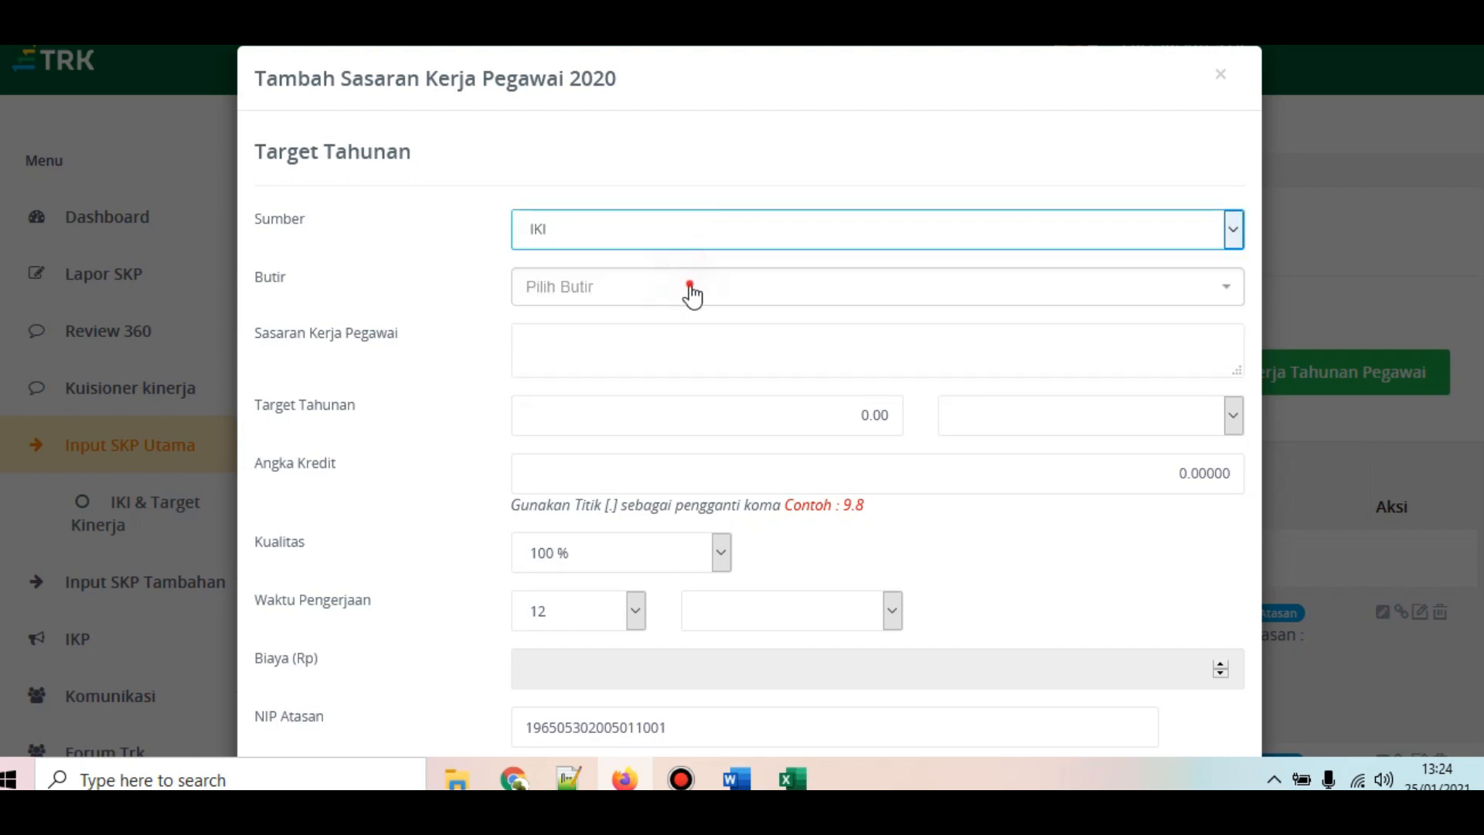
# Step: Choose the Butir "Melaksanakan Pengembangan Diri Mengikuti Diklat Fungsional Lamanya 30 – 80 jam"
pyautogui.click(689, 288)
pyautogui.scroll(-5, 789, 397)
pyautogui.scroll(-6, 795, 397)
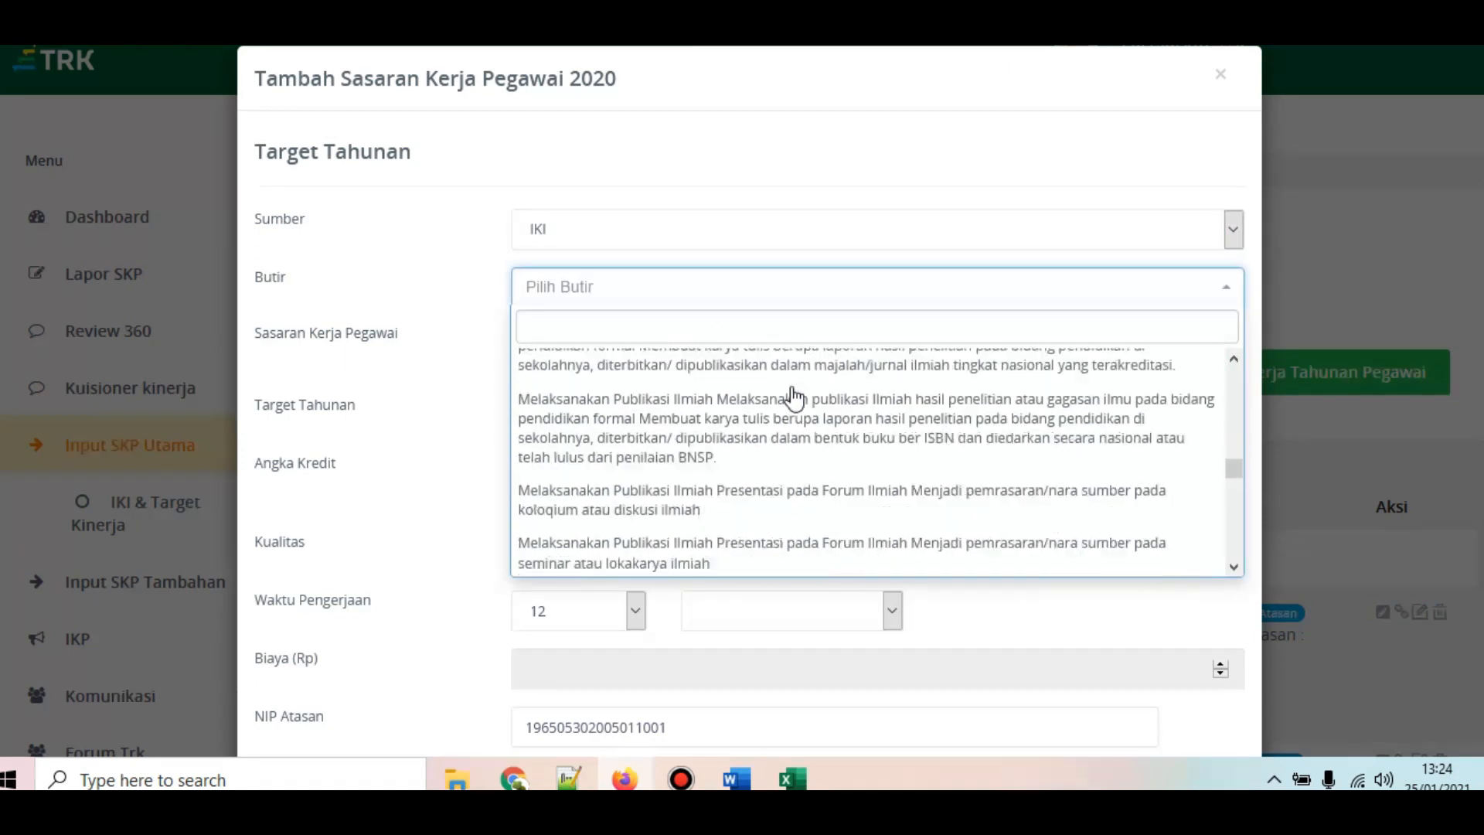
pyautogui.scroll(-3, 793, 393)
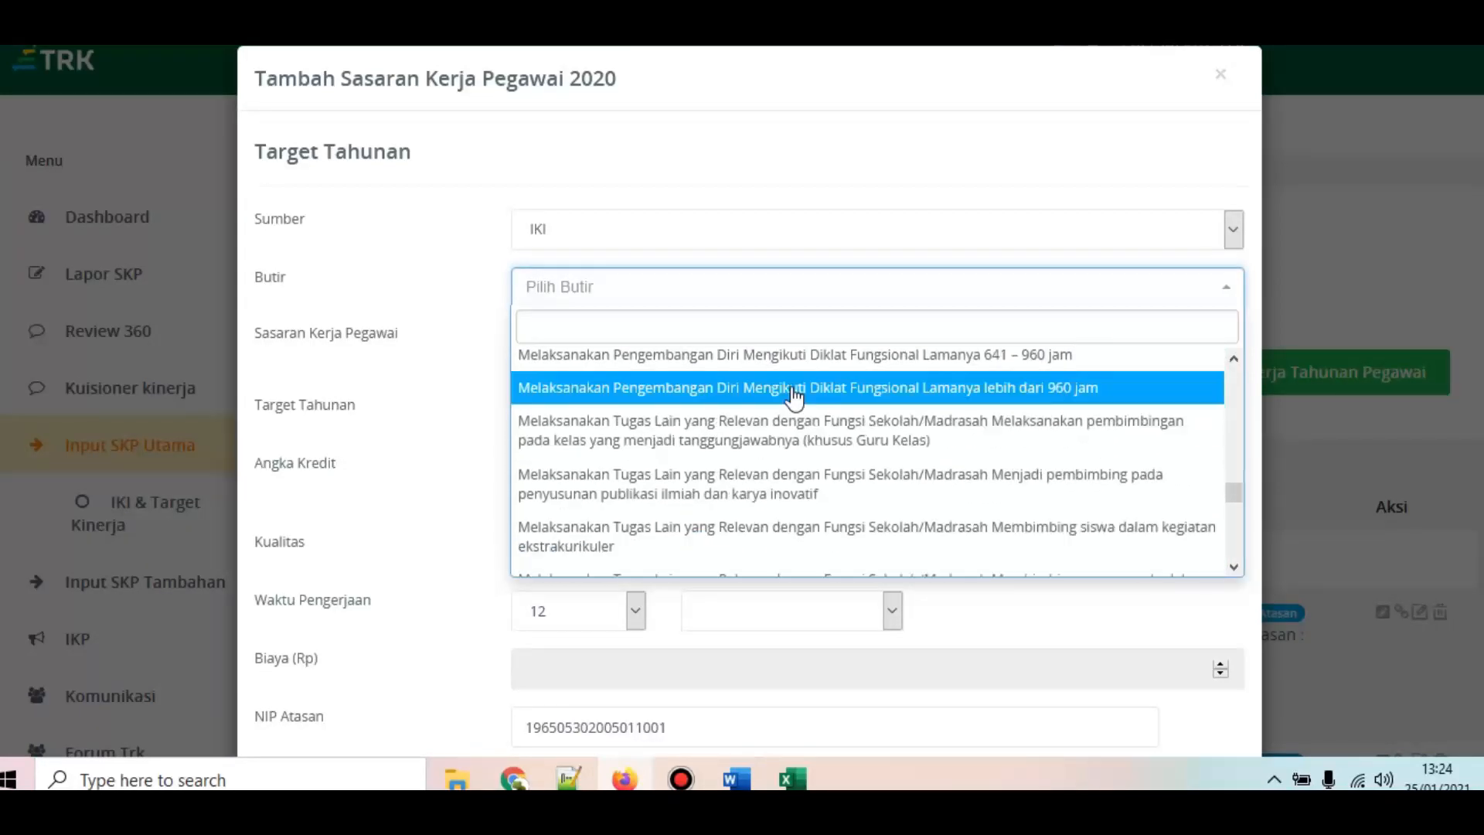
pyautogui.scroll(3, 811, 379)
pyautogui.click(821, 456)
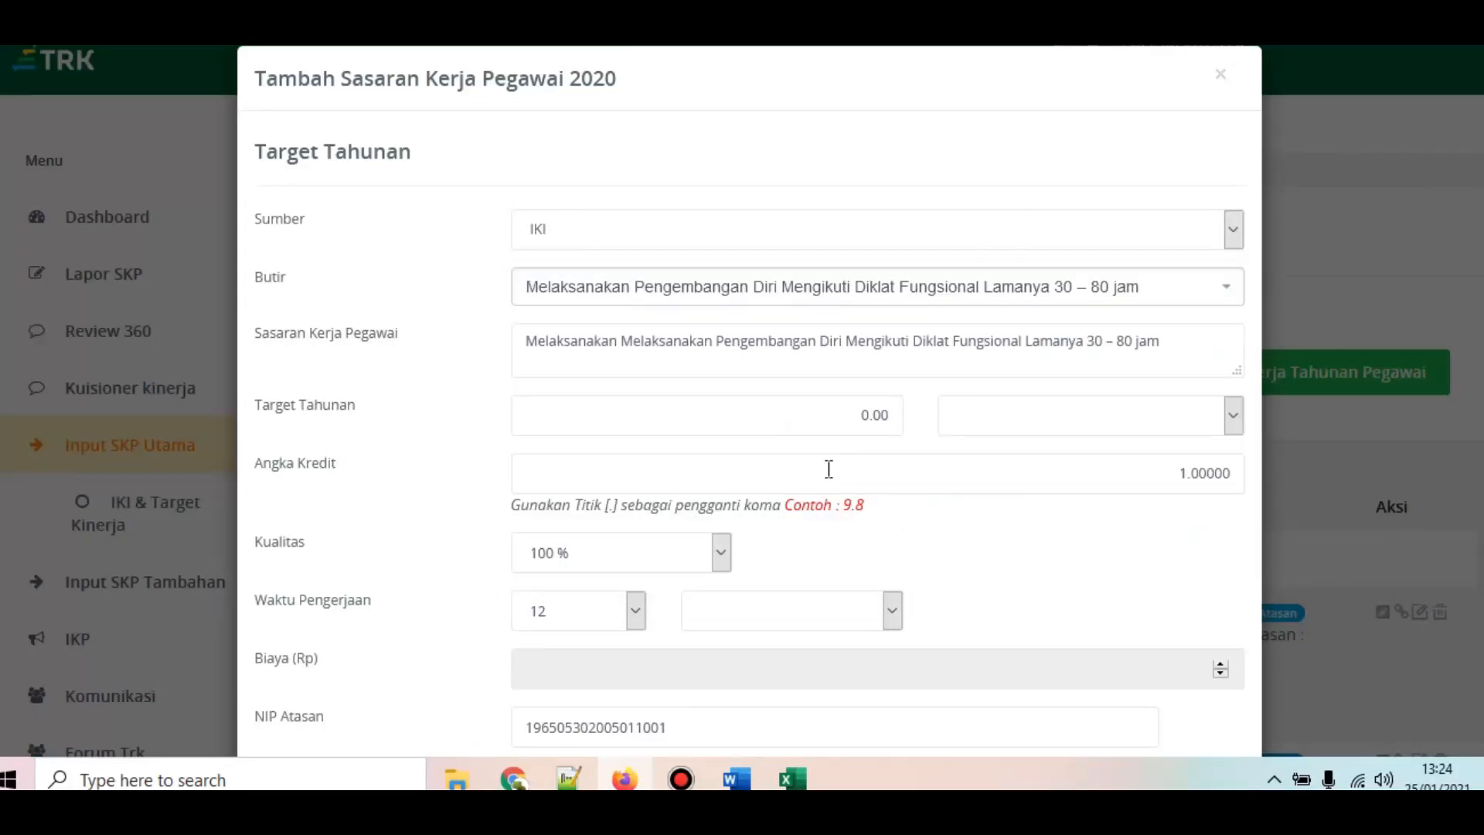
# Step: Set the Diklat Fungsional target's Target Tahunan to 3 dokumen and its Angka Kredit to 3
pyautogui.click(864, 418)
pyautogui.write('3')
pyautogui.click(1051, 430)
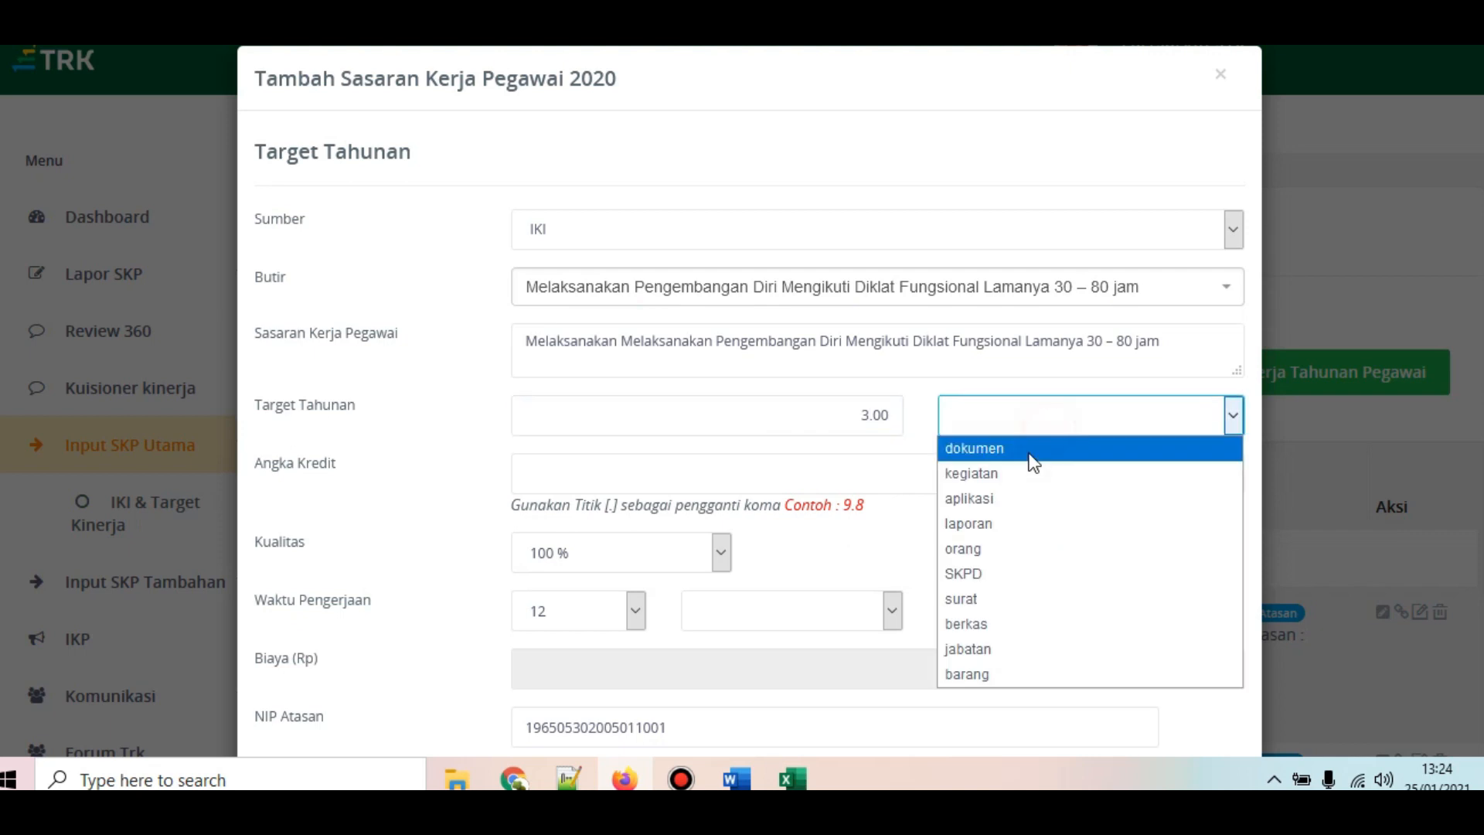
pyautogui.click(1030, 447)
pyautogui.click(1004, 475)
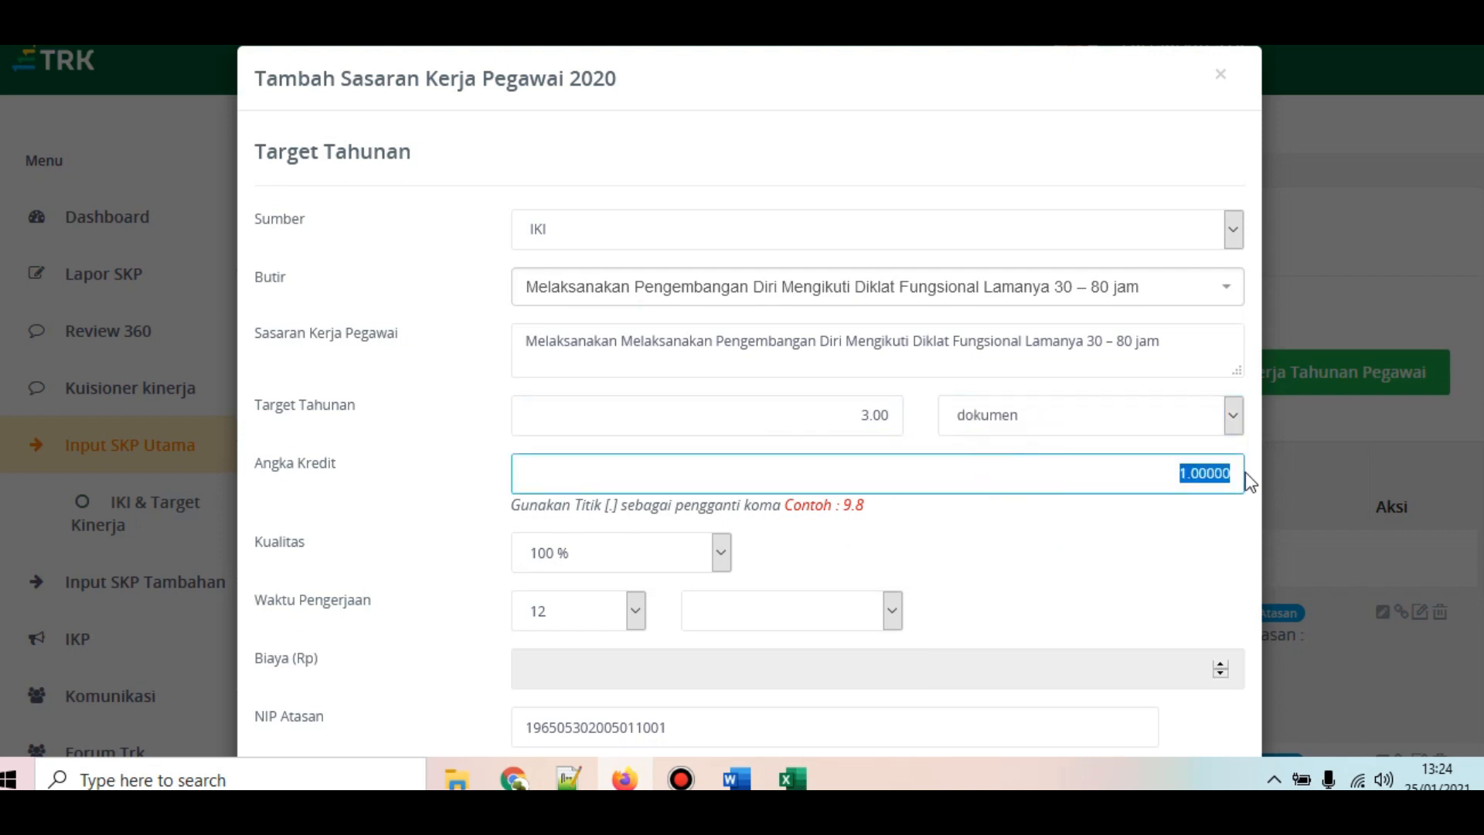
pyautogui.write('3')
# Step: Set the Waktu Pengerjaan to 3 bulan and save the Diklat Fungsional target
pyautogui.scroll(-3, 1127, 517)
pyautogui.click(892, 492)
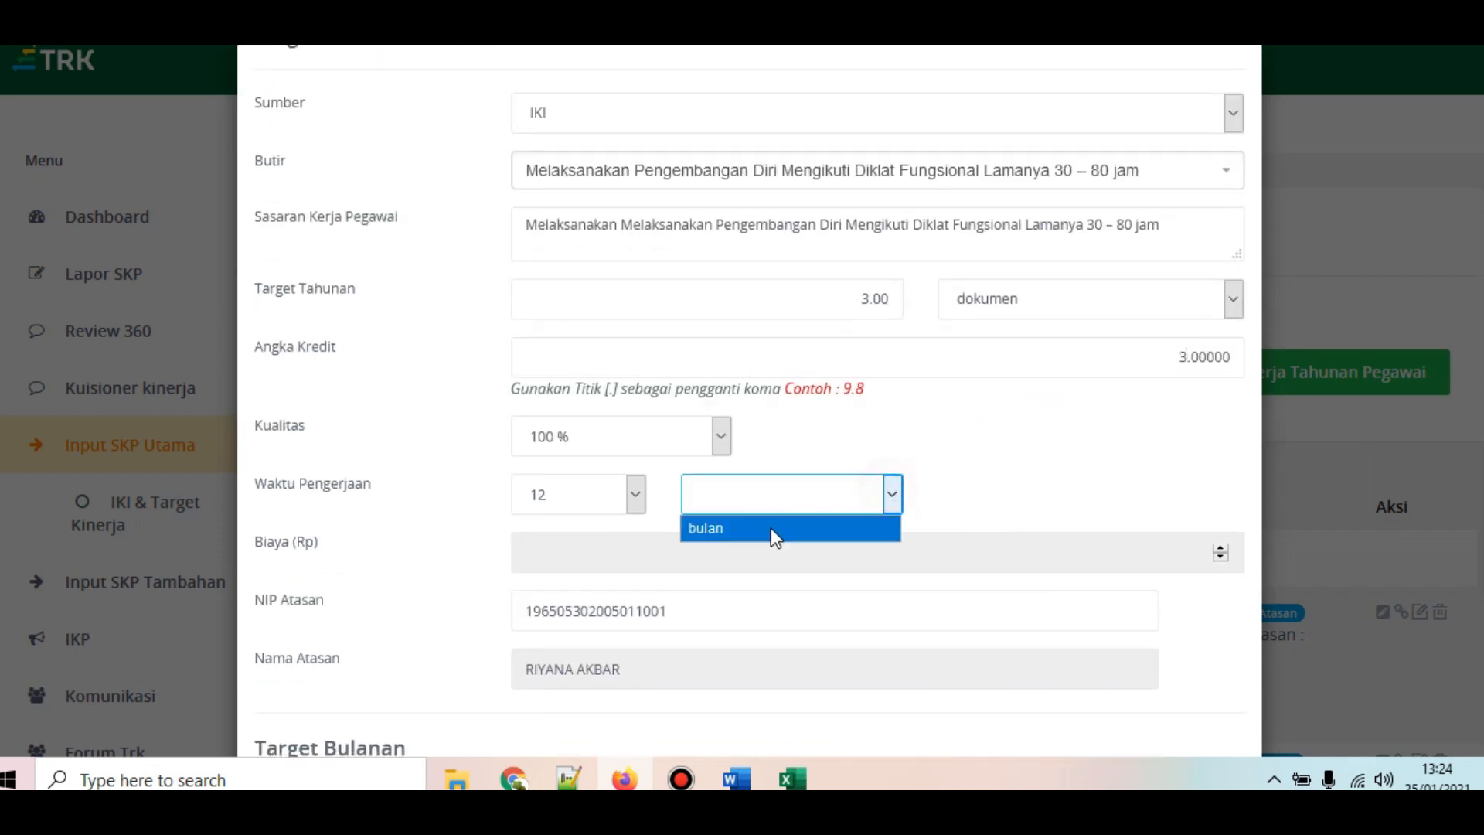
pyautogui.click(772, 529)
pyautogui.scroll(-15, 908, 583)
pyautogui.scroll(10, 871, 583)
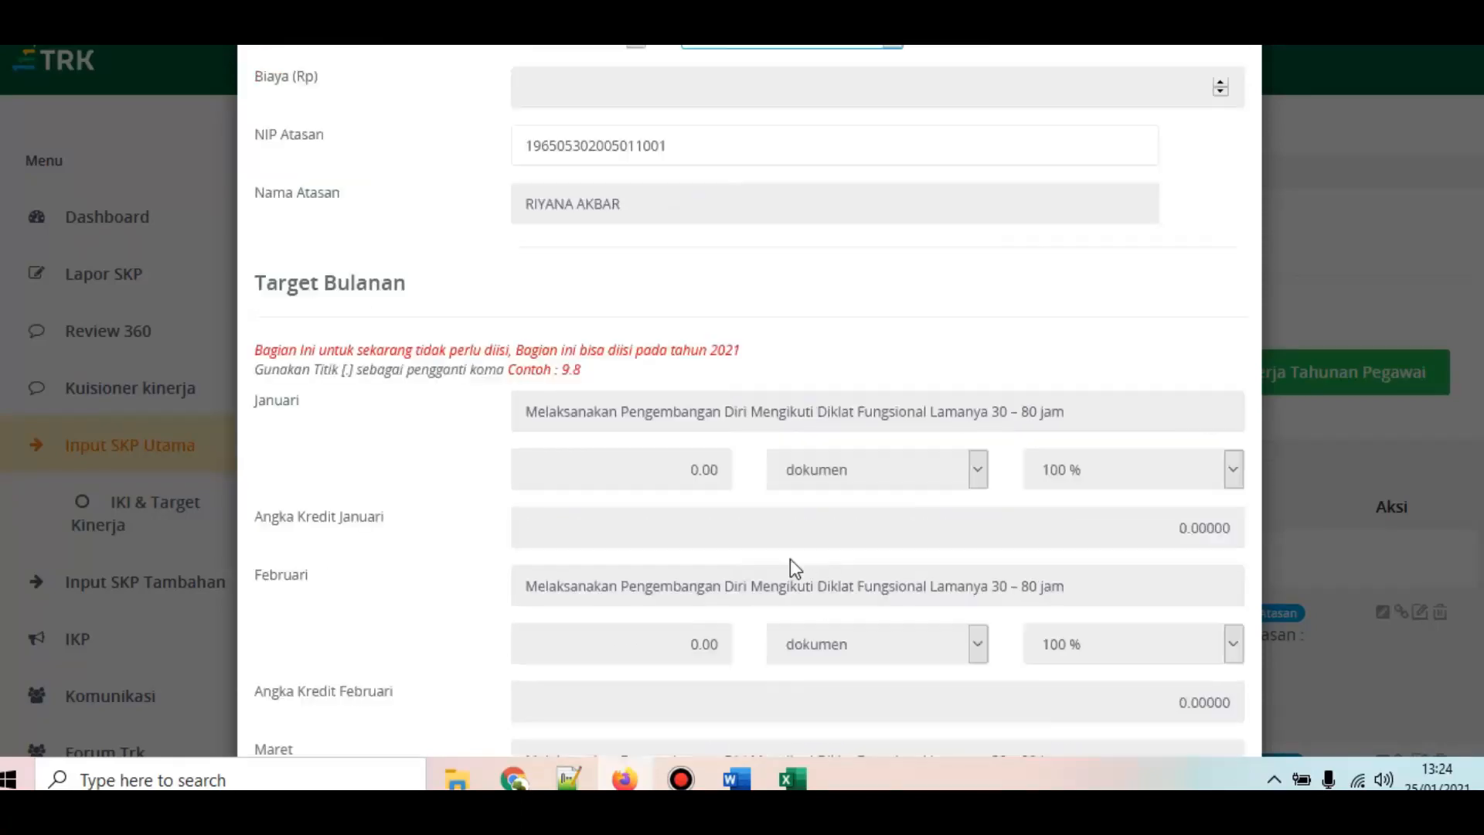
pyautogui.scroll(3, 683, 438)
pyautogui.click(605, 263)
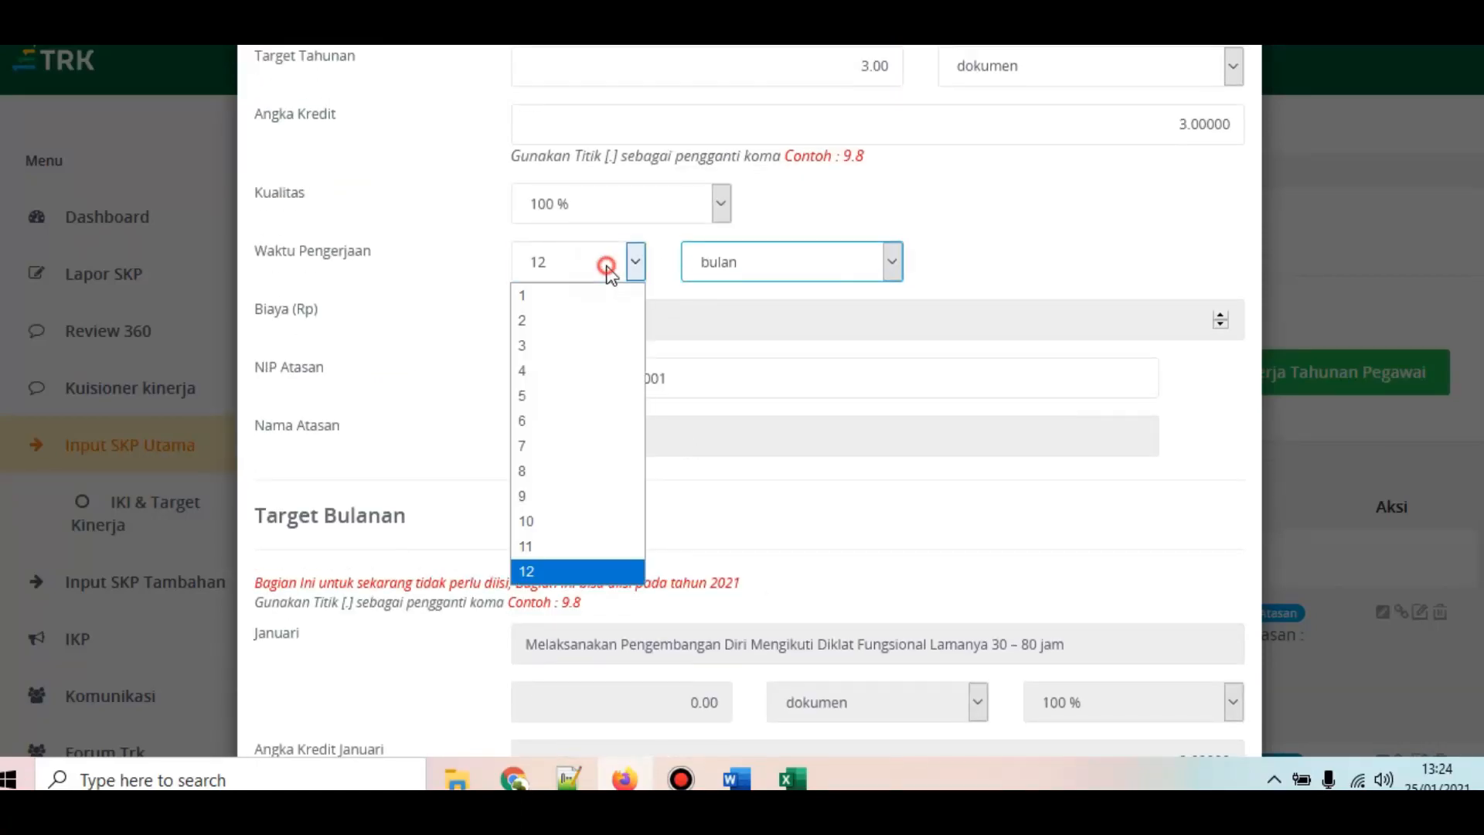
pyautogui.click(541, 332)
pyautogui.scroll(-20, 800, 369)
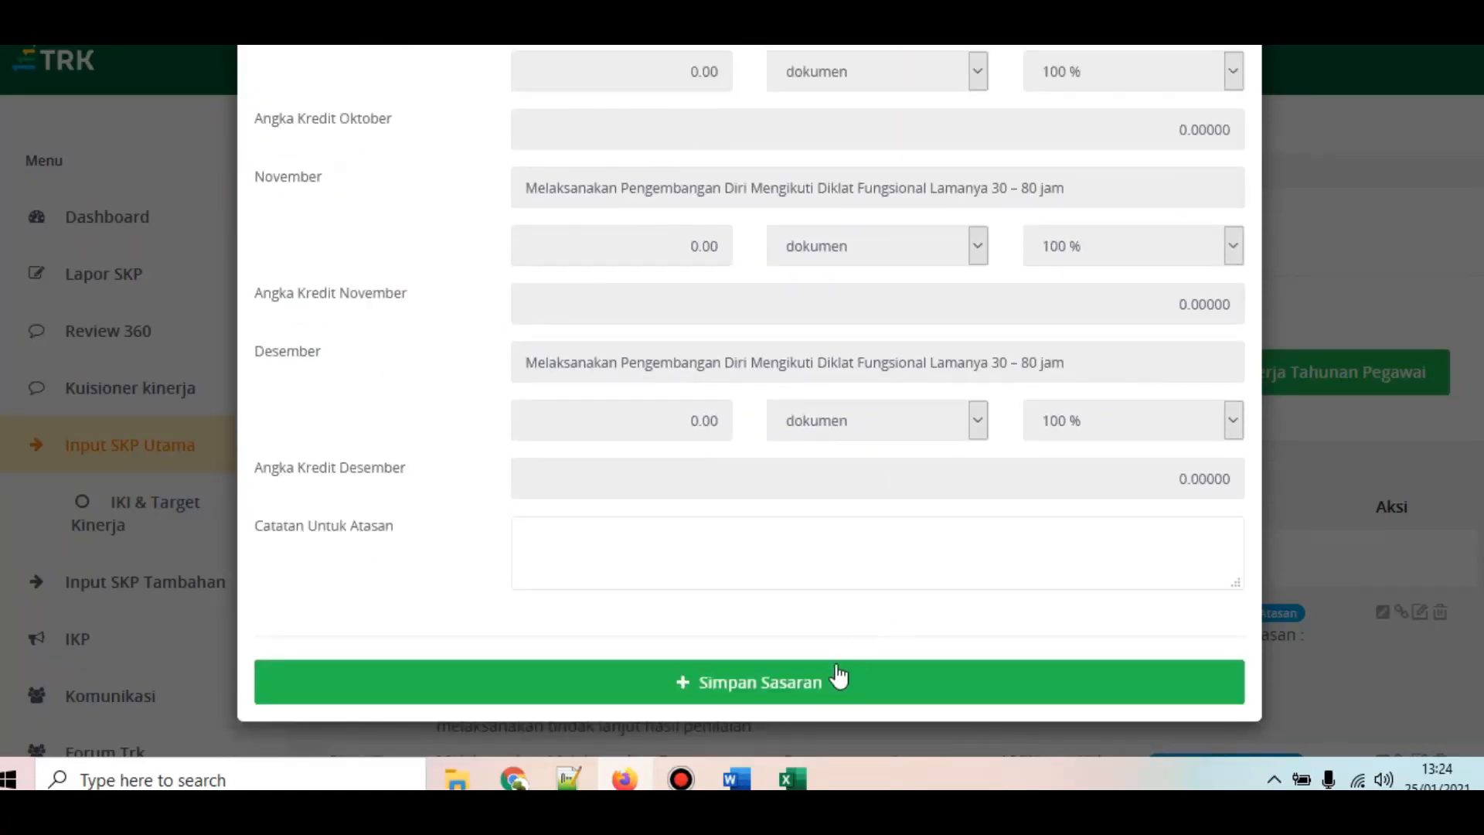
pyautogui.click(826, 664)
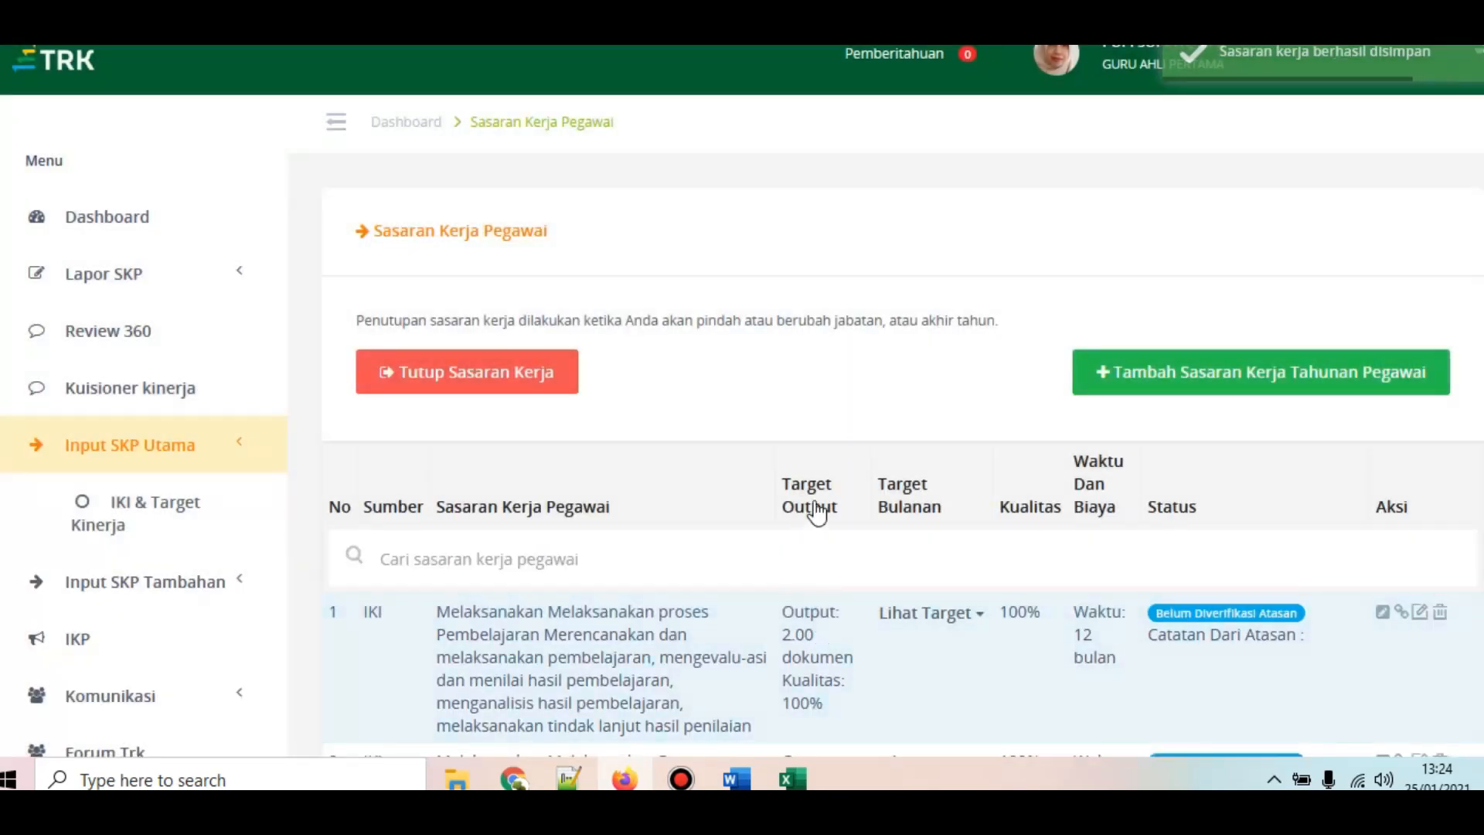
# Step: Switch to Excel and fill the row of the fifth activity, the karya tulis research report, with yellow on the Pertama sheet
pyautogui.scroll(-5, 1039, 464)
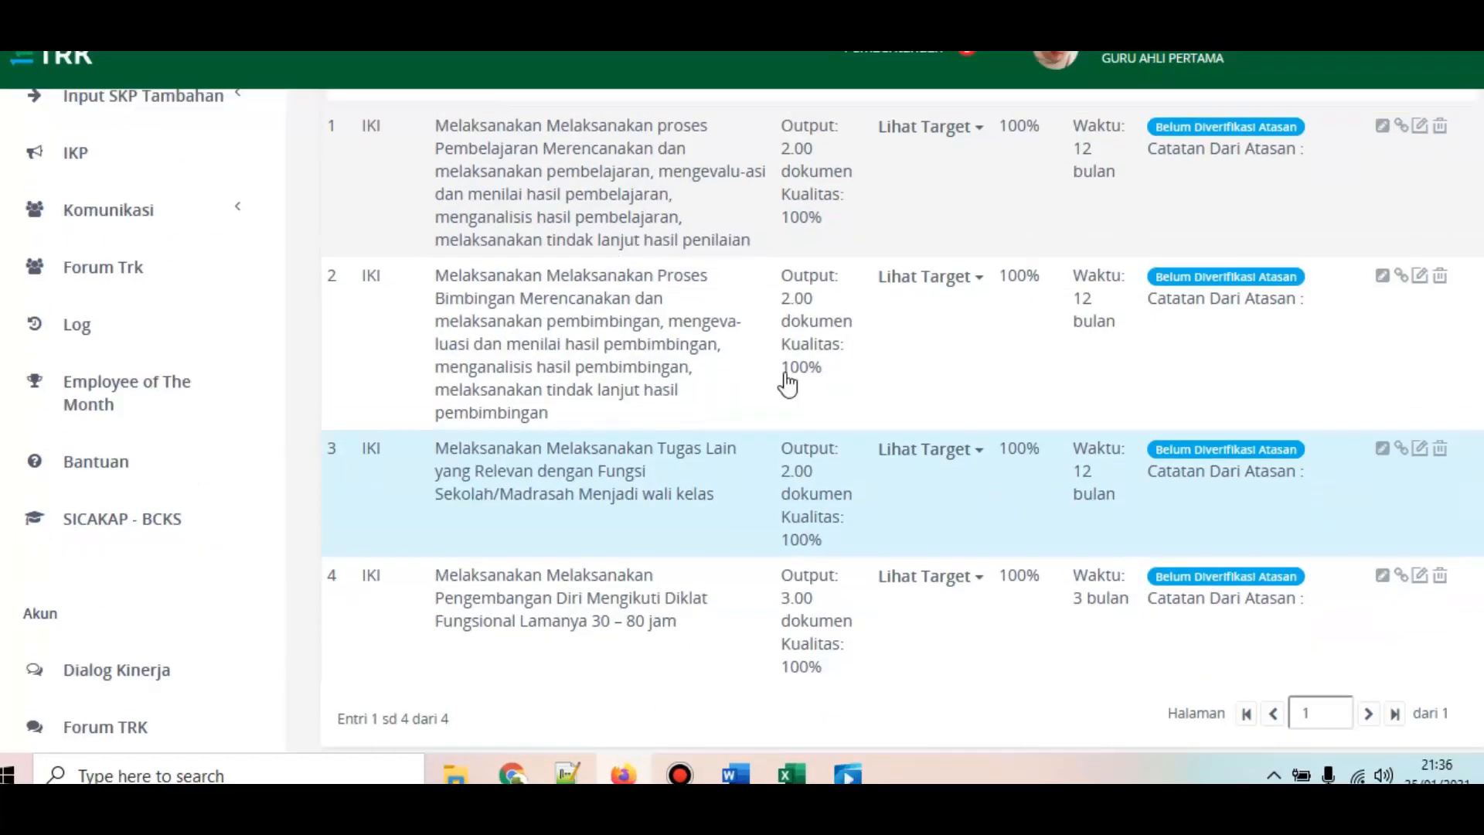
pyautogui.scroll(-2, 786, 391)
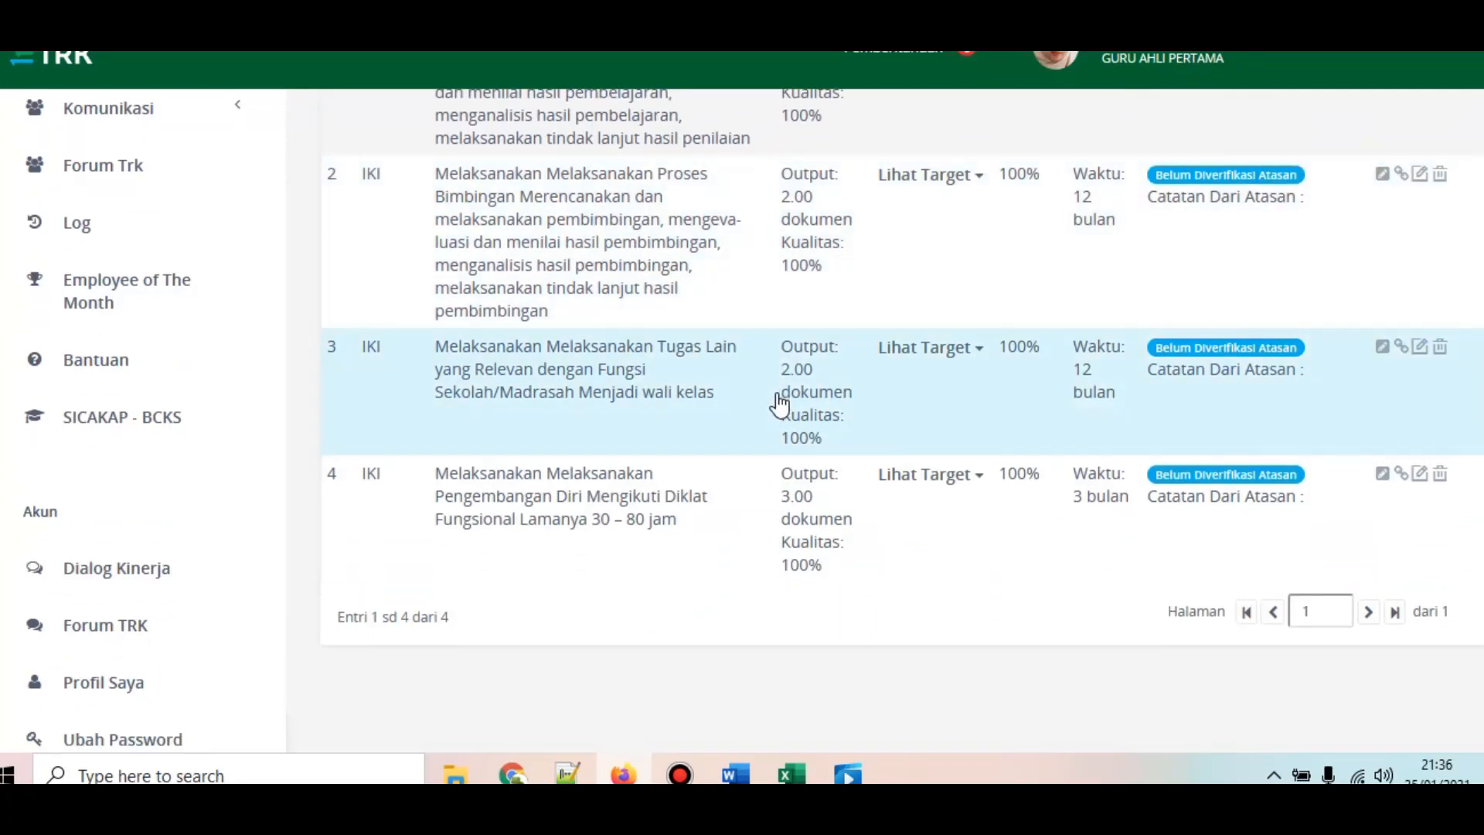
pyautogui.click(792, 776)
pyautogui.click(349, 466)
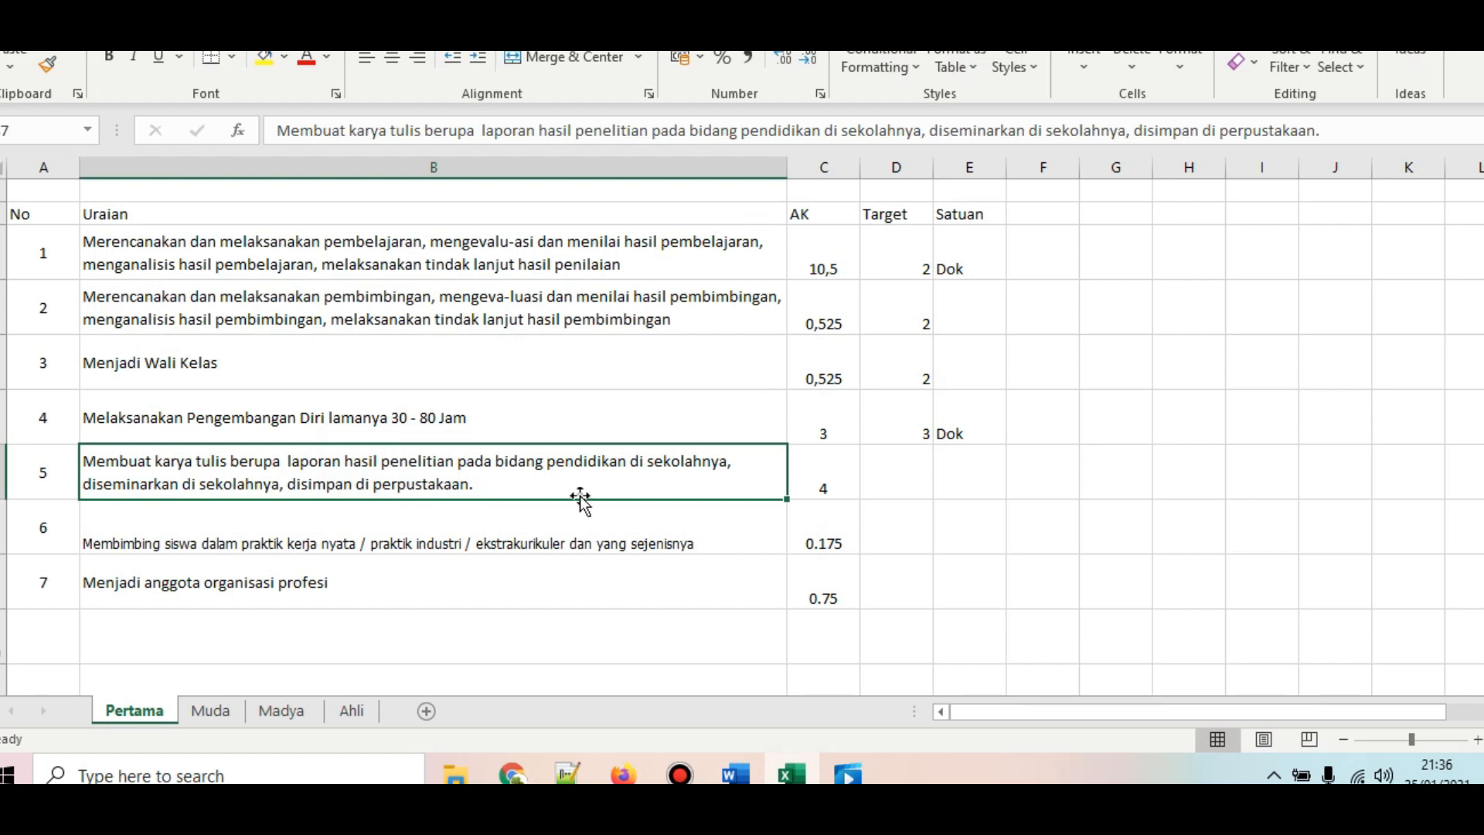
pyautogui.click(3, 472)
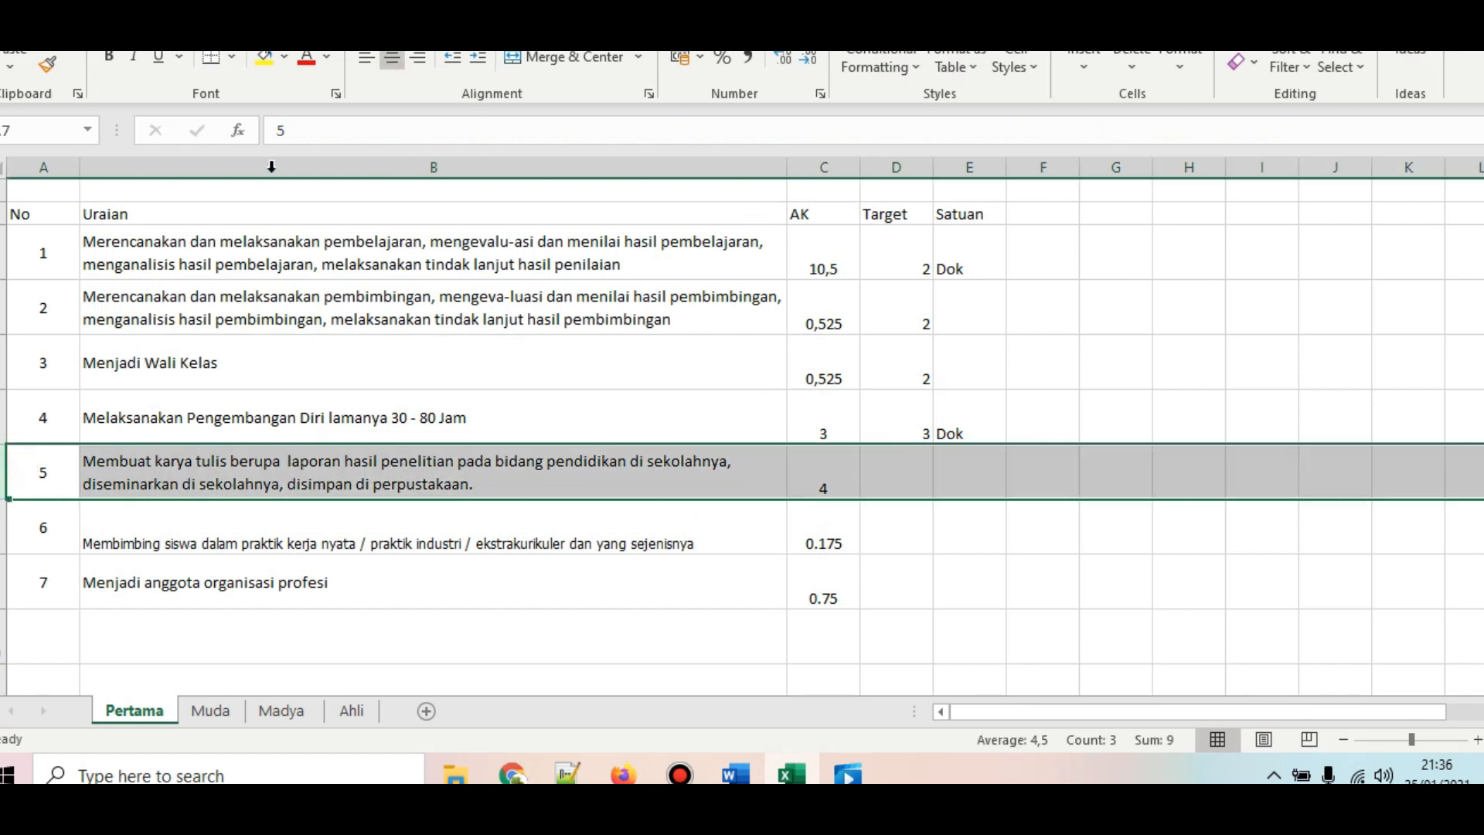
pyautogui.click(264, 57)
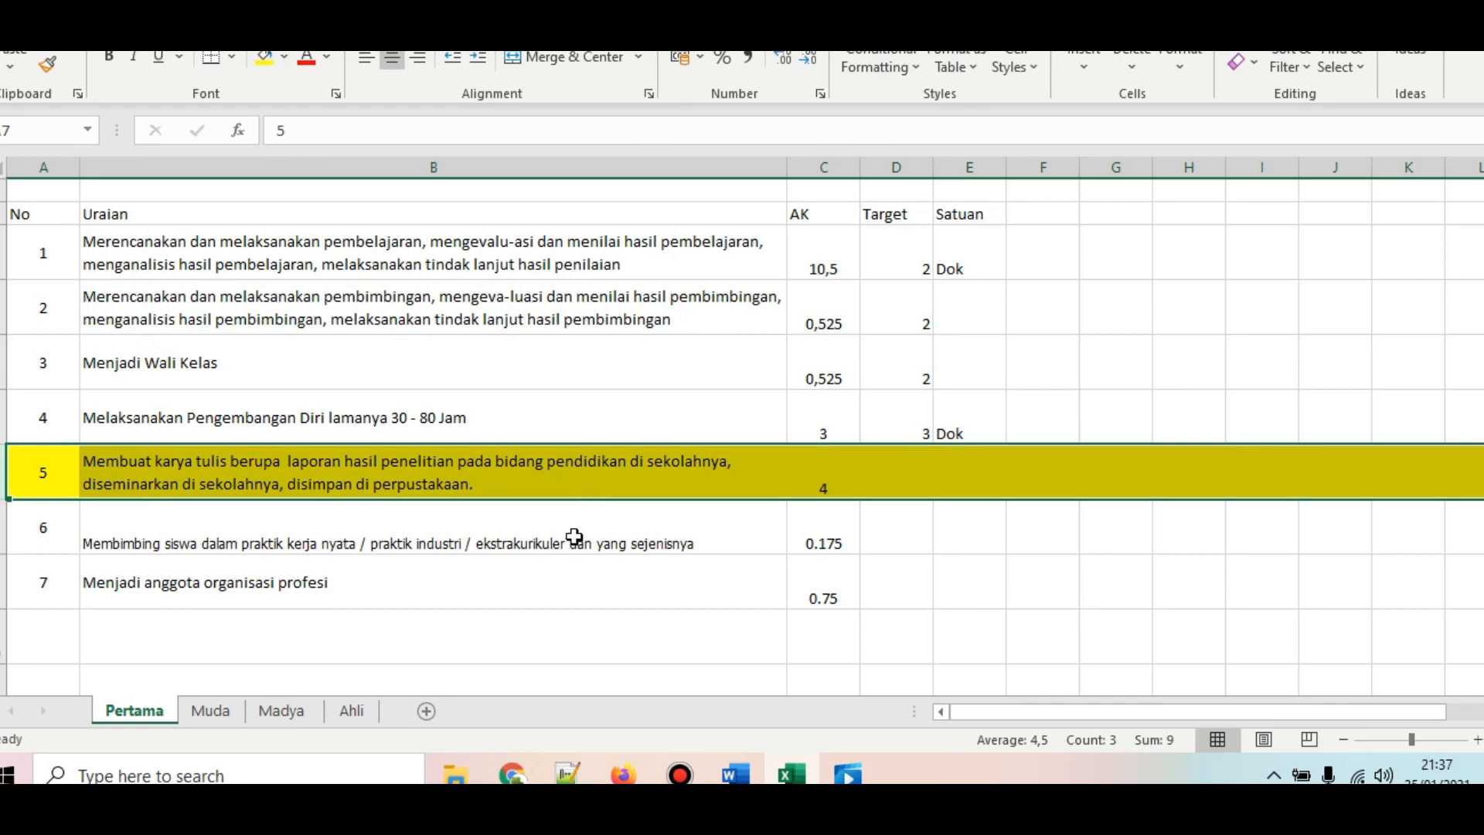
# Step: Select the full description text of the sixth activity, Membimbing siswa dalam praktik kerja nyata, and return to the browser
pyautogui.click(607, 541)
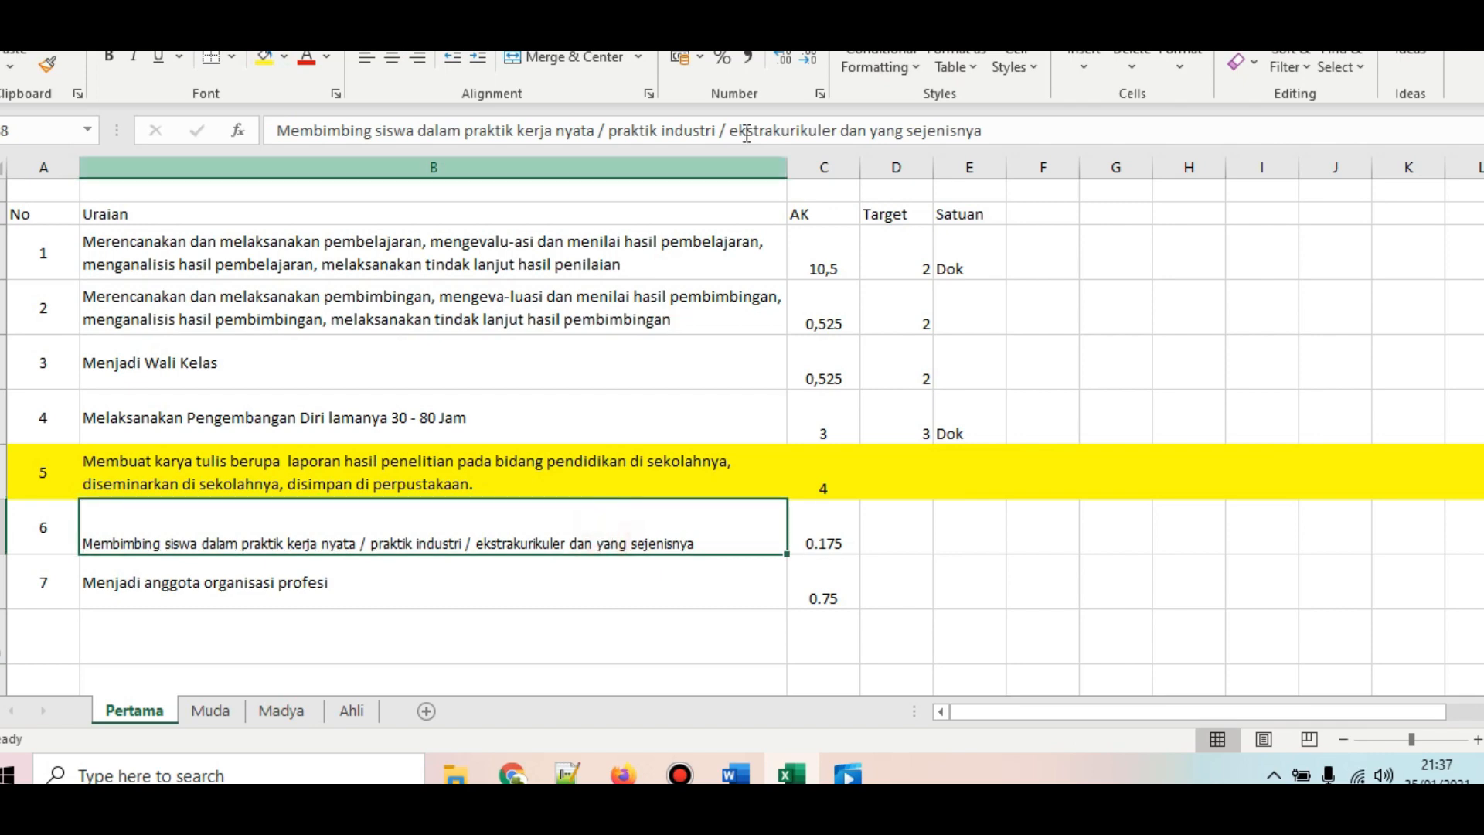
pyautogui.moveTo(1036, 133); pyautogui.dragTo(77, 159)
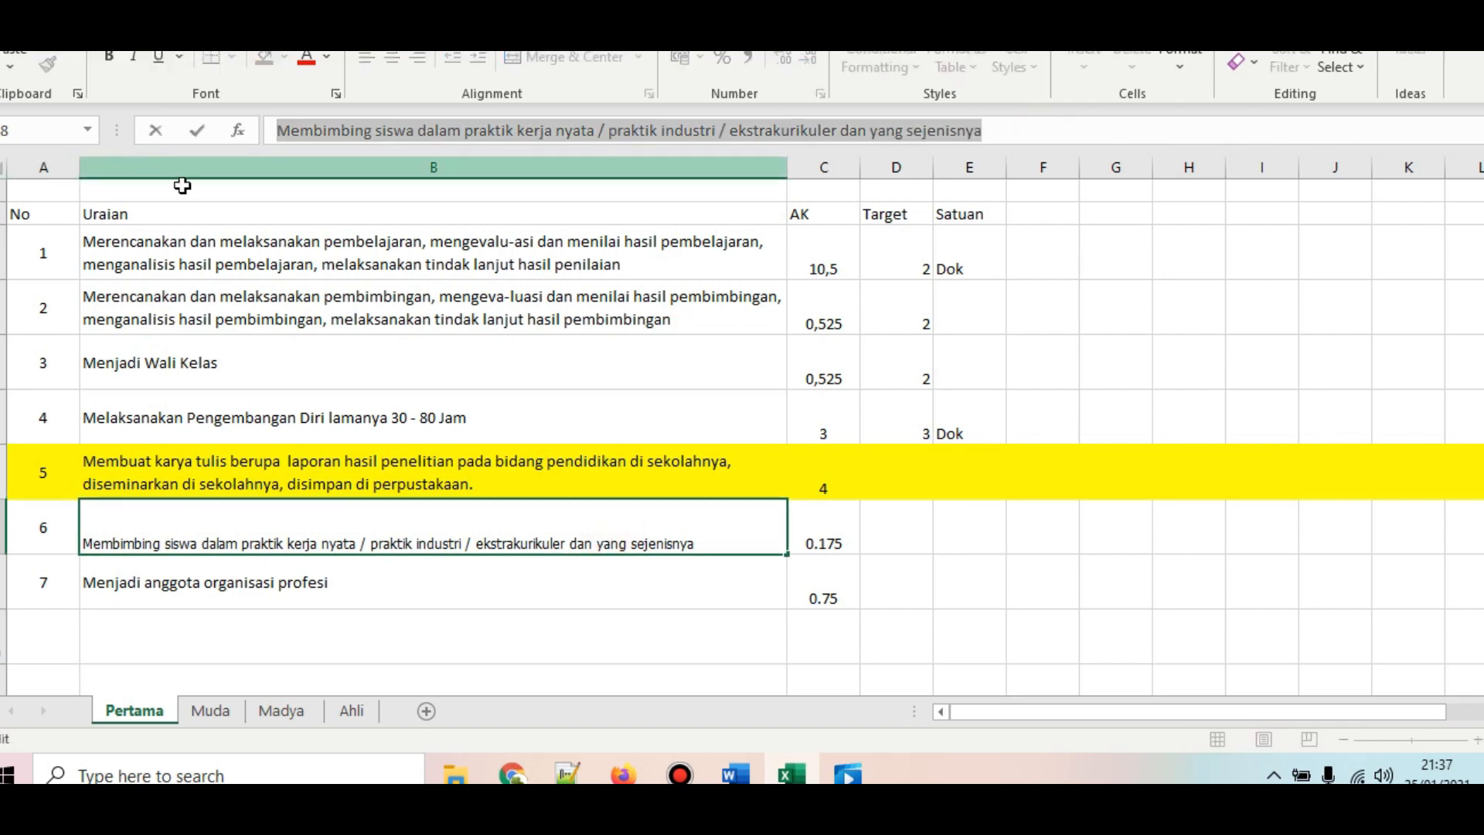
pyautogui.click(630, 774)
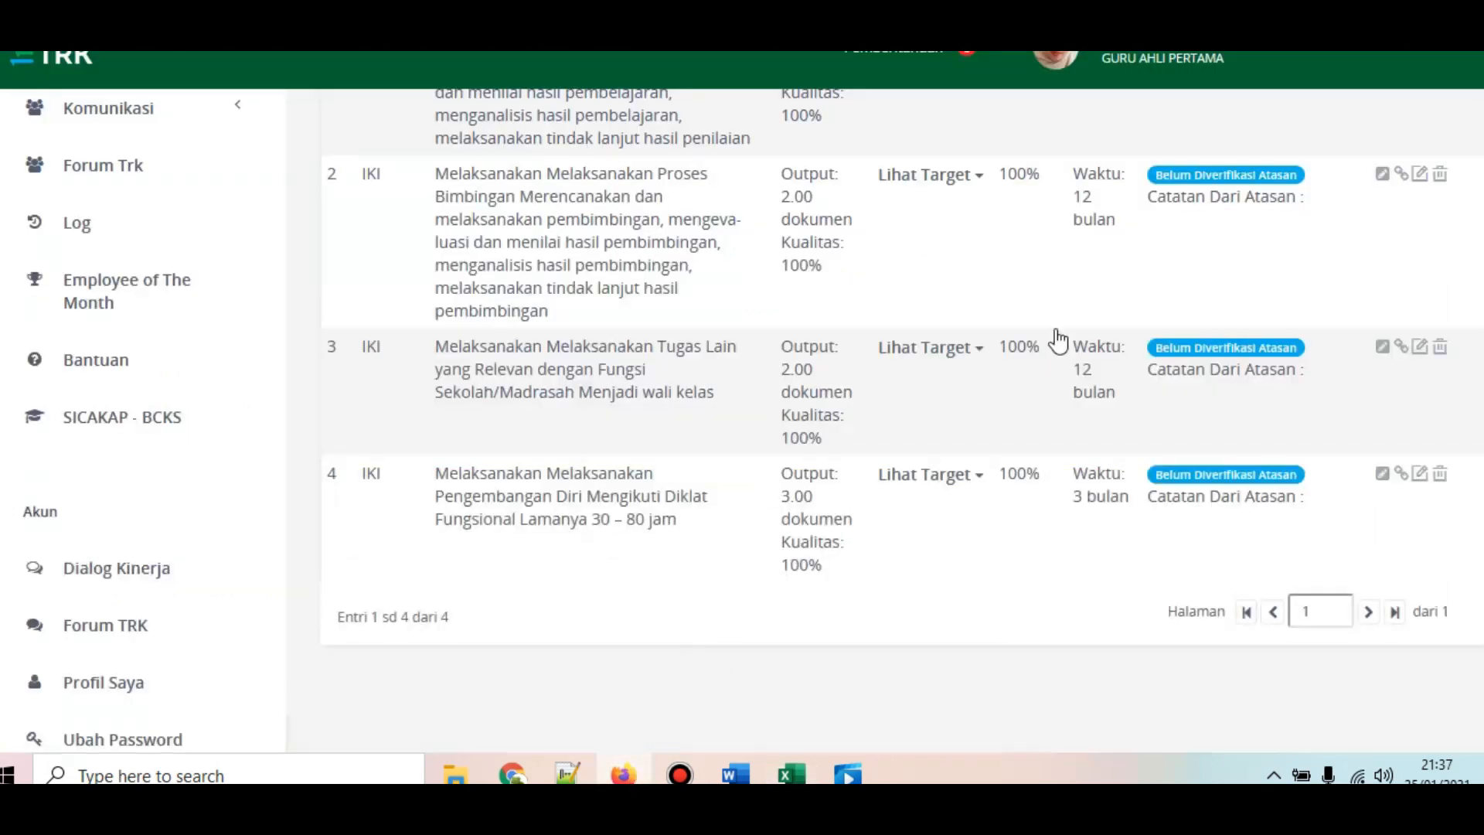
# Step: Start adding a further annual work target with Sumber IKI and open its Butir choices
pyautogui.scroll(5, 1058, 340)
pyautogui.scroll(-3, 1199, 392)
pyautogui.scroll(5, 1195, 404)
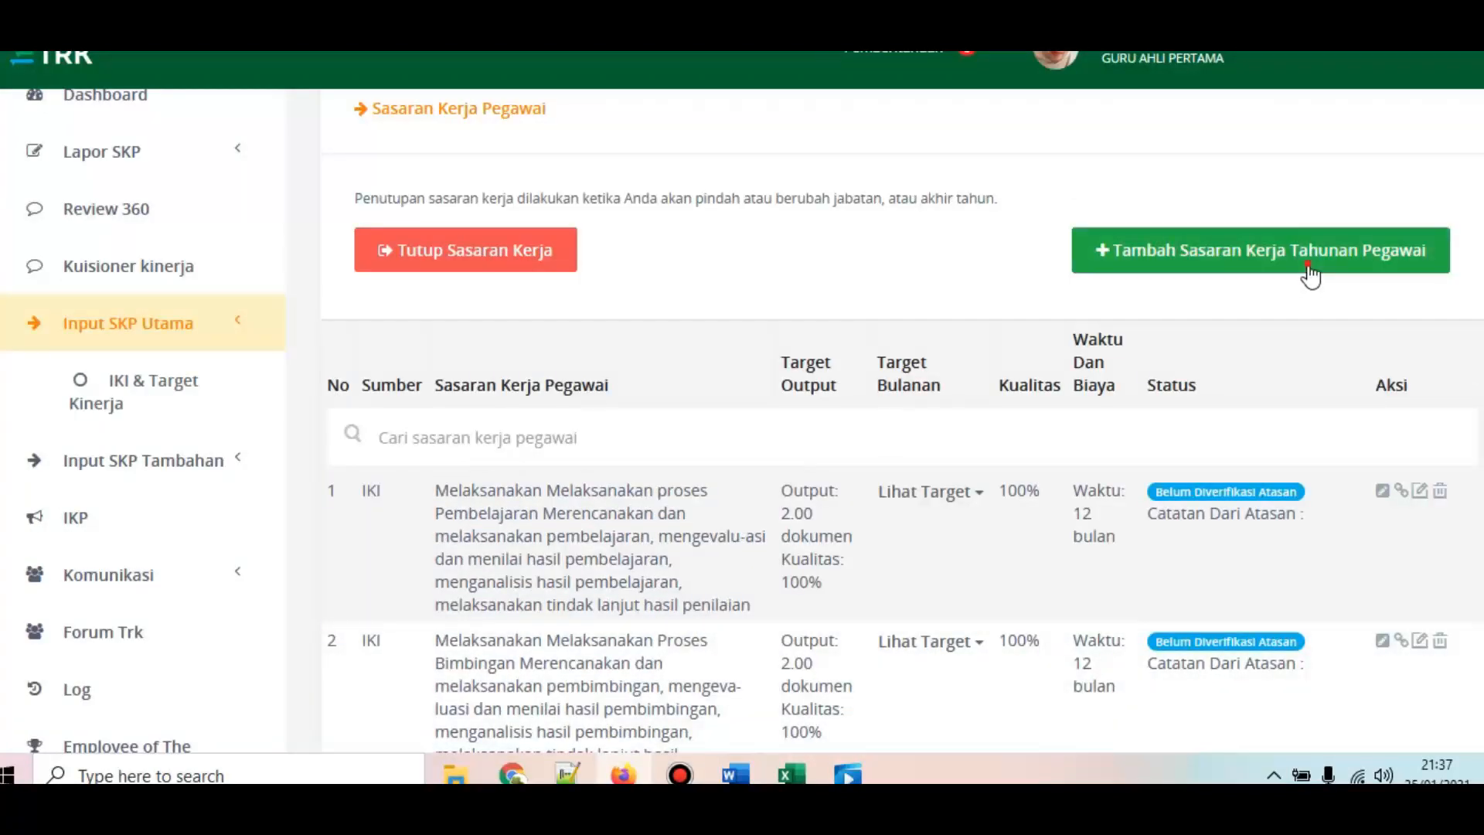
pyautogui.click(1310, 274)
pyautogui.click(667, 225)
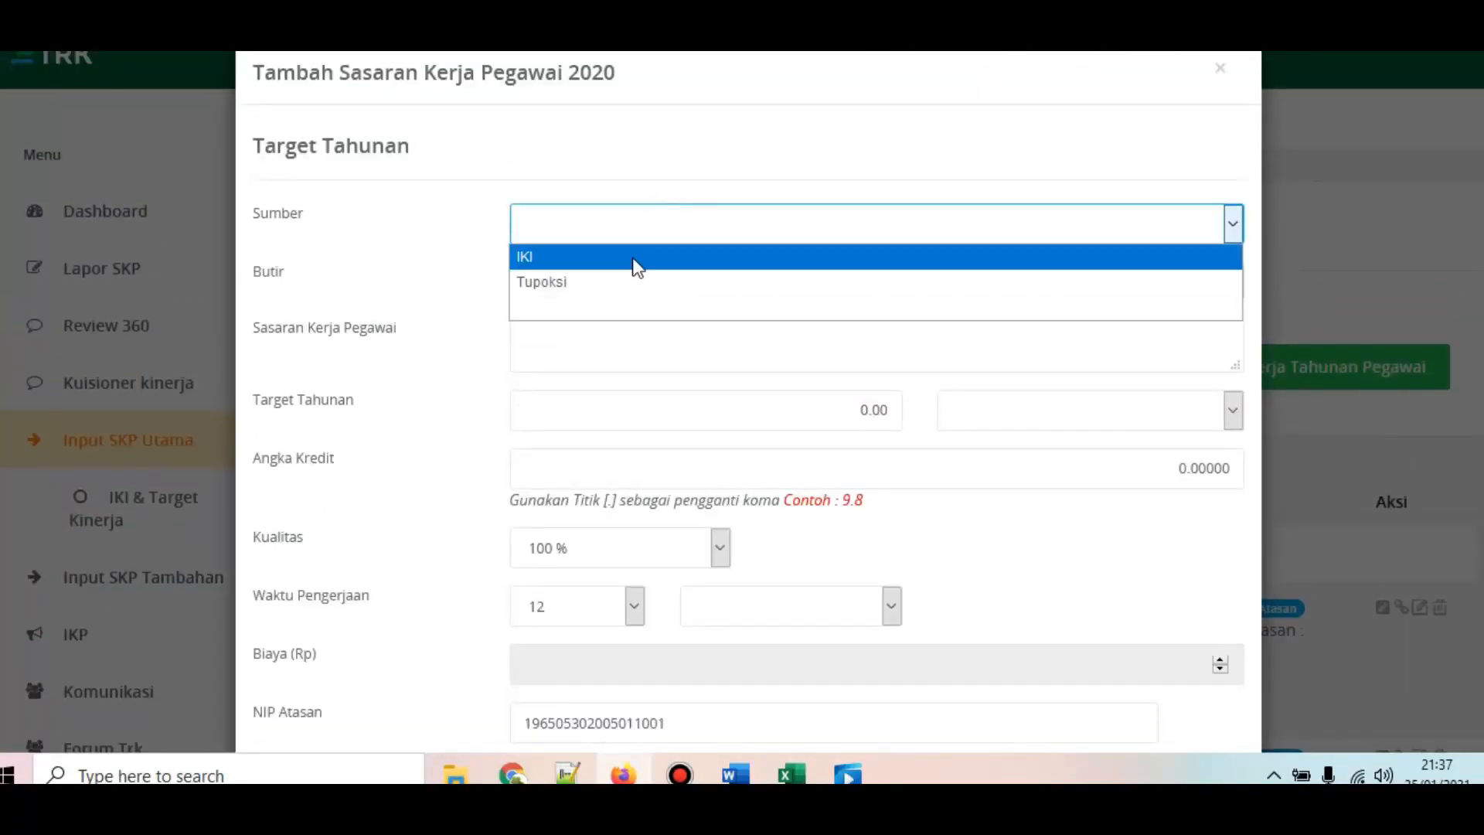
pyautogui.click(636, 261)
pyautogui.click(626, 283)
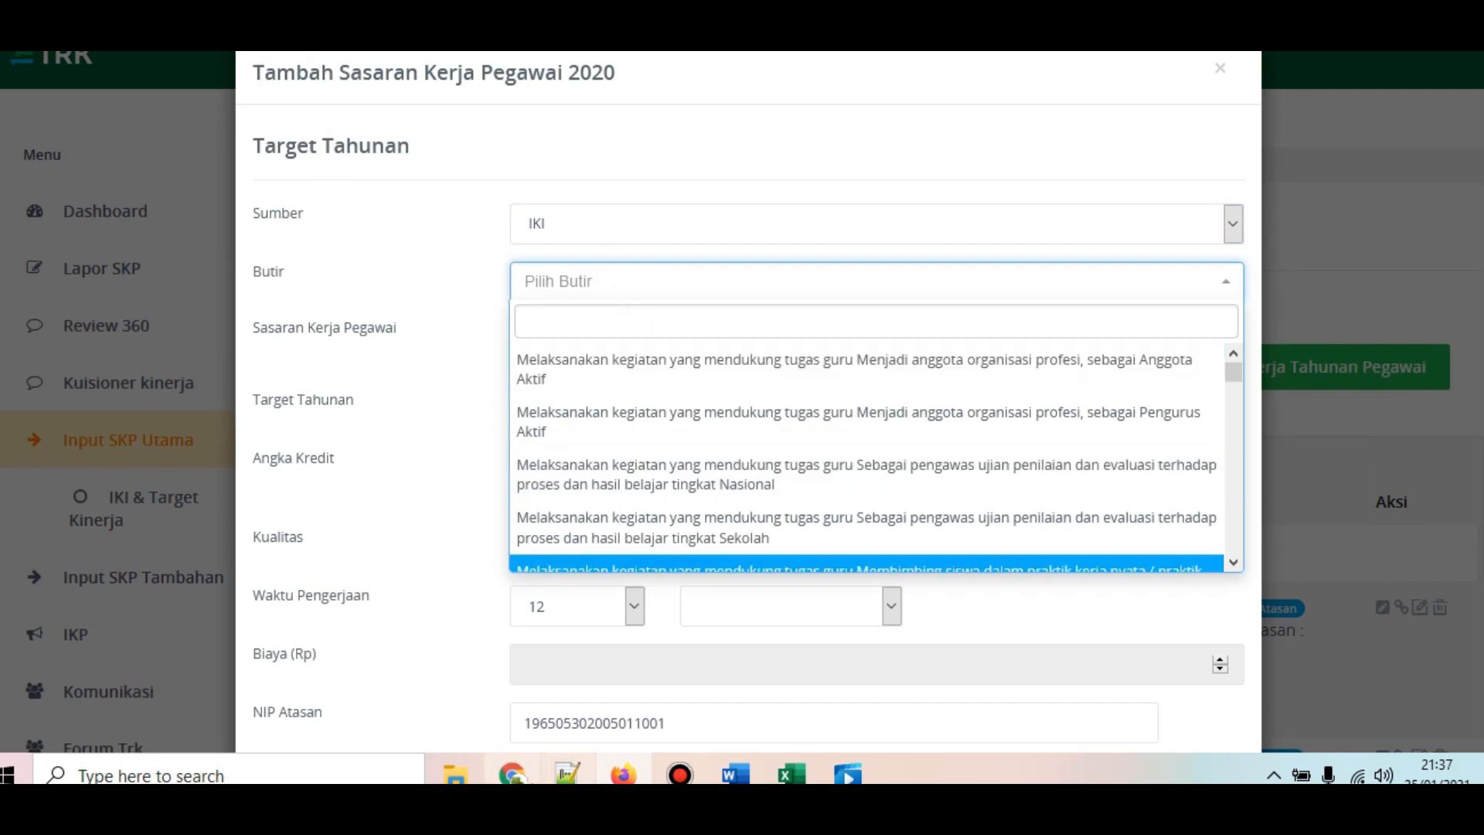
# Step: Recheck the sixth activity's description in Excel, then choose the Butir for Menjadi tutor/pelatih/instruktur (per 2 jam pelajaran) in the browser form
pyautogui.click(796, 773)
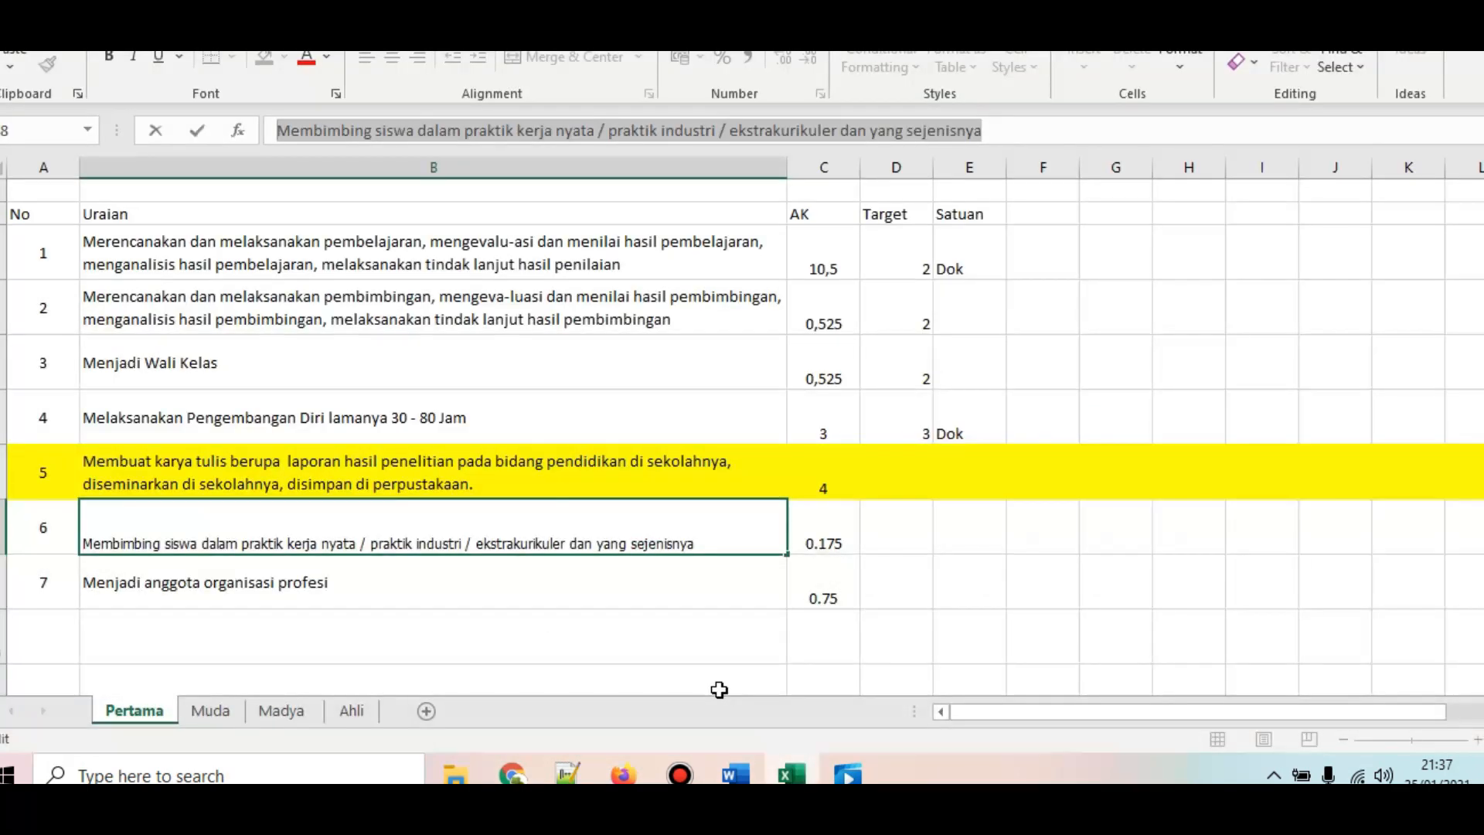
pyautogui.click(623, 773)
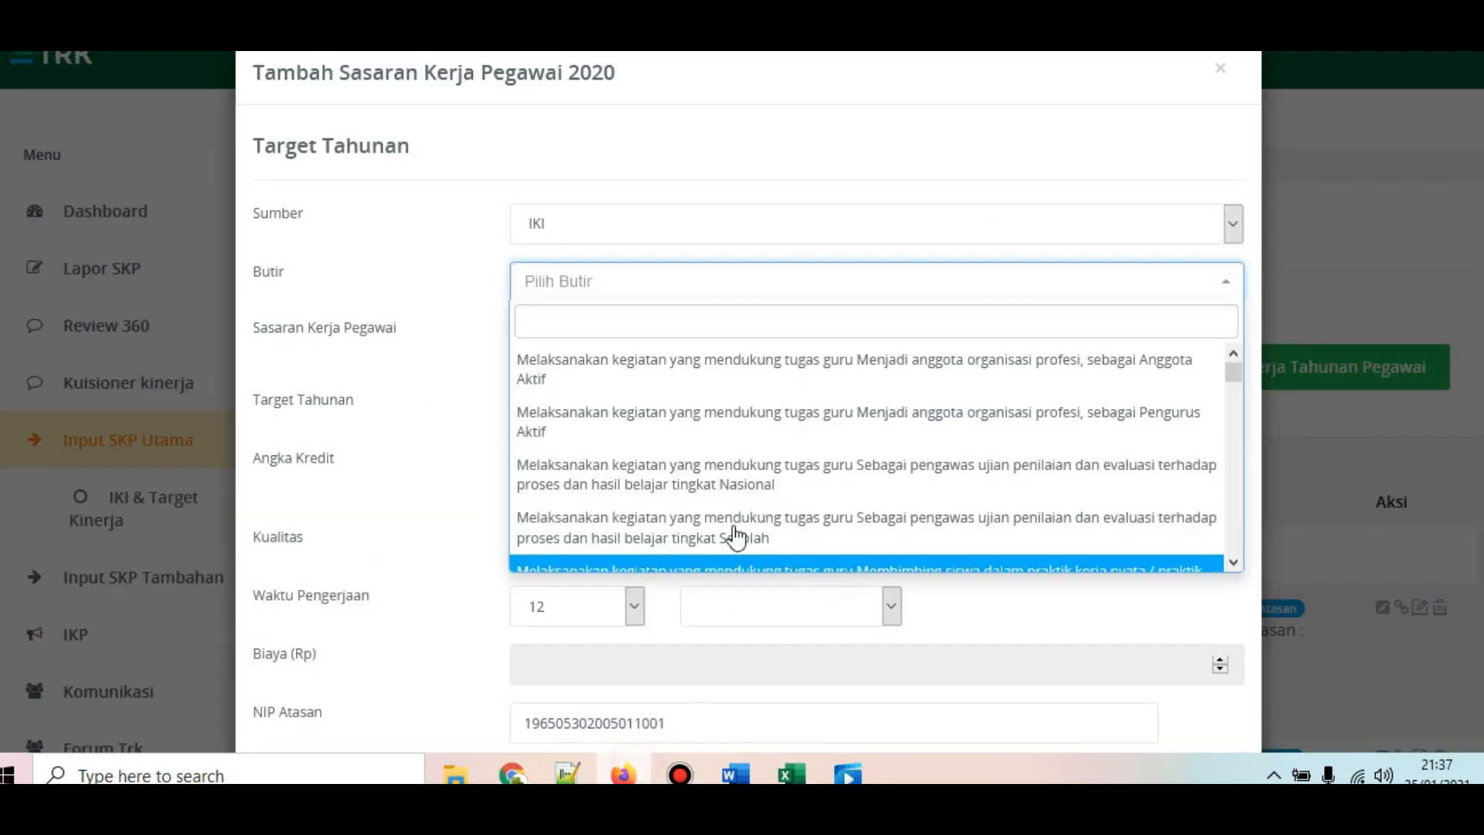
pyautogui.scroll(-10, 737, 487)
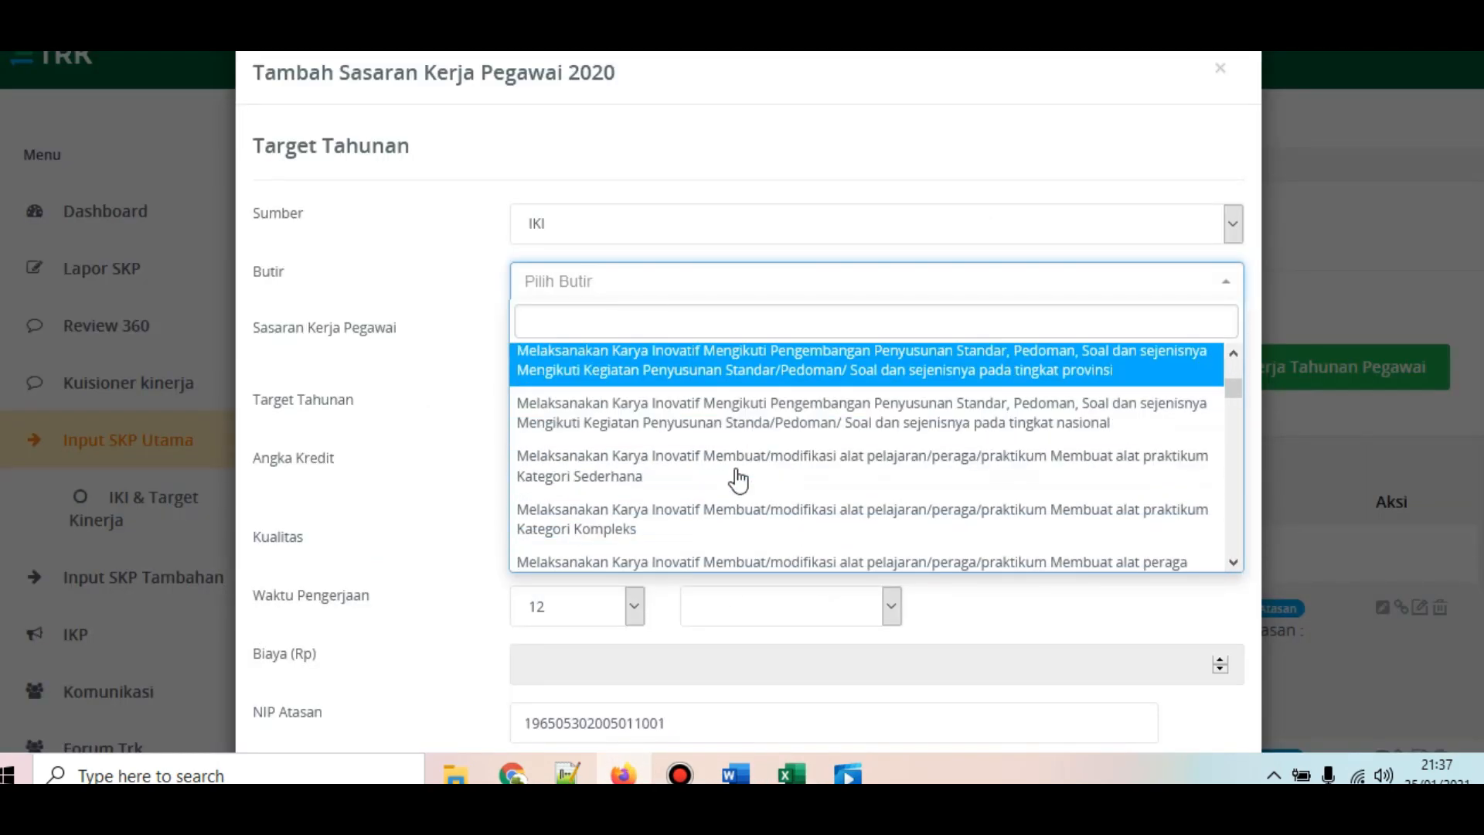
pyautogui.scroll(-15, 740, 477)
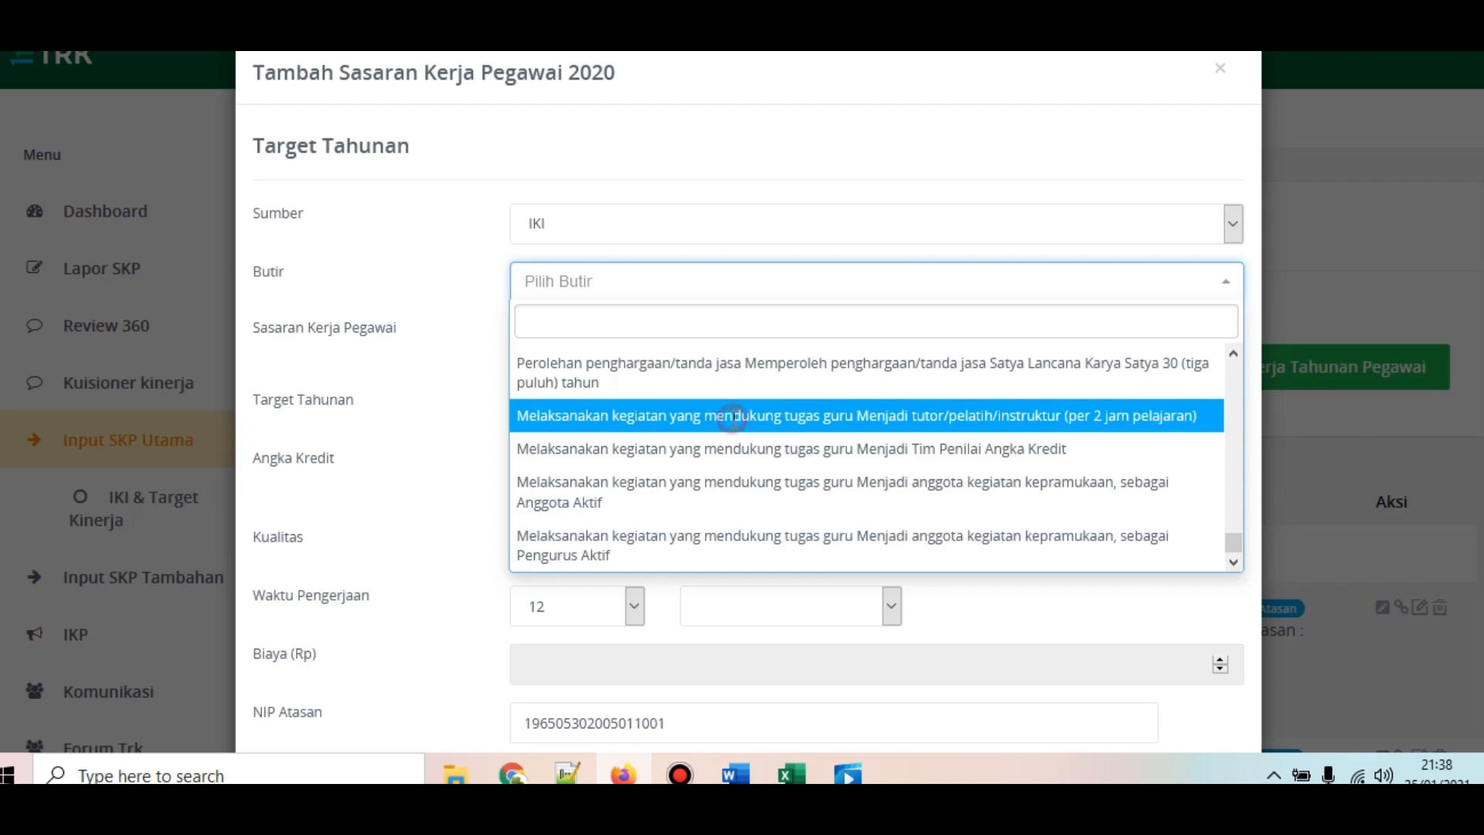
pyautogui.click(736, 421)
# Step: Switch to Excel, select the AK value of the sixth activity on the Pertama sheet, and return to the browser form
pyautogui.click(843, 418)
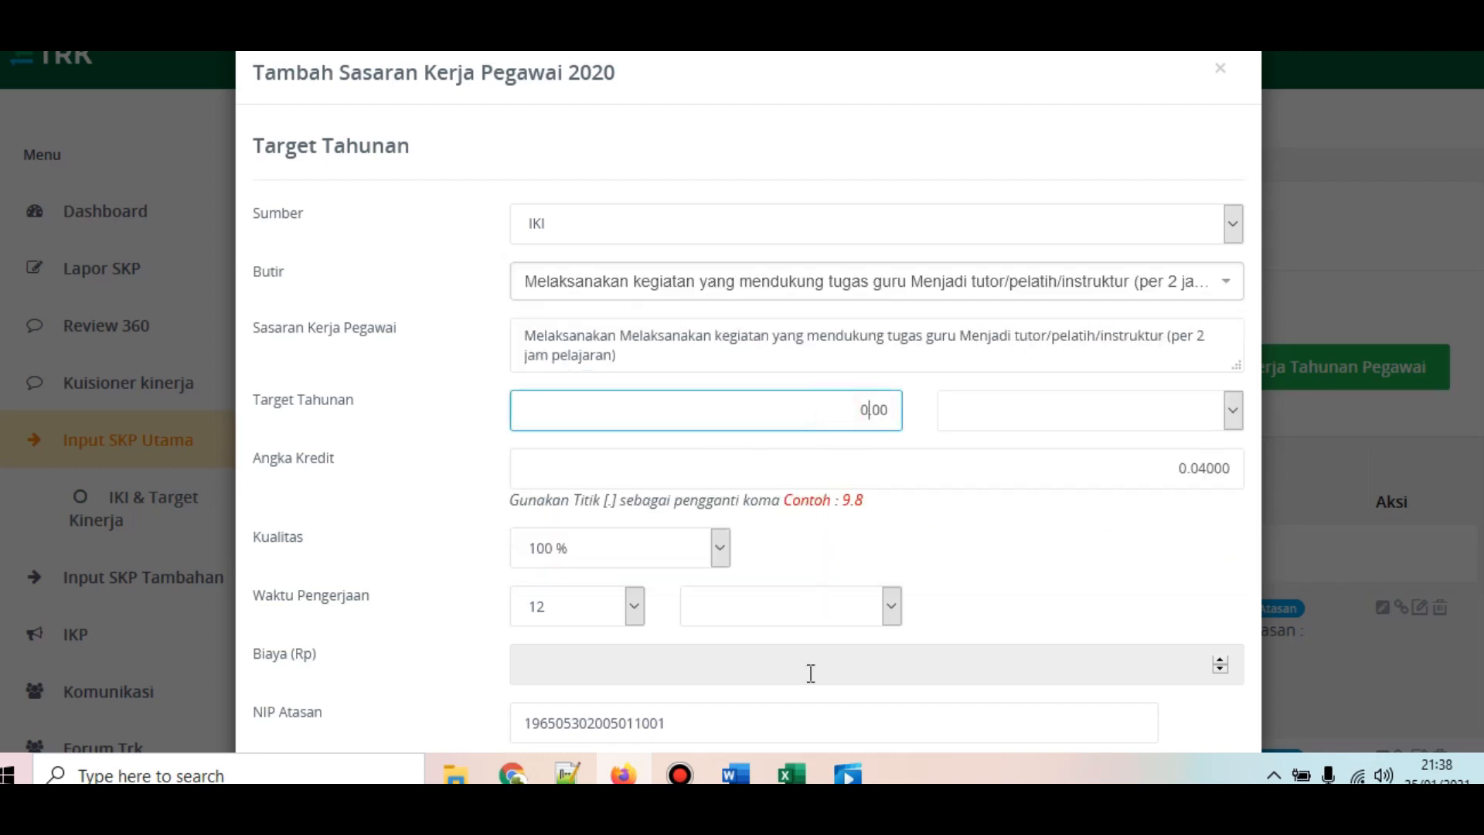
pyautogui.click(781, 765)
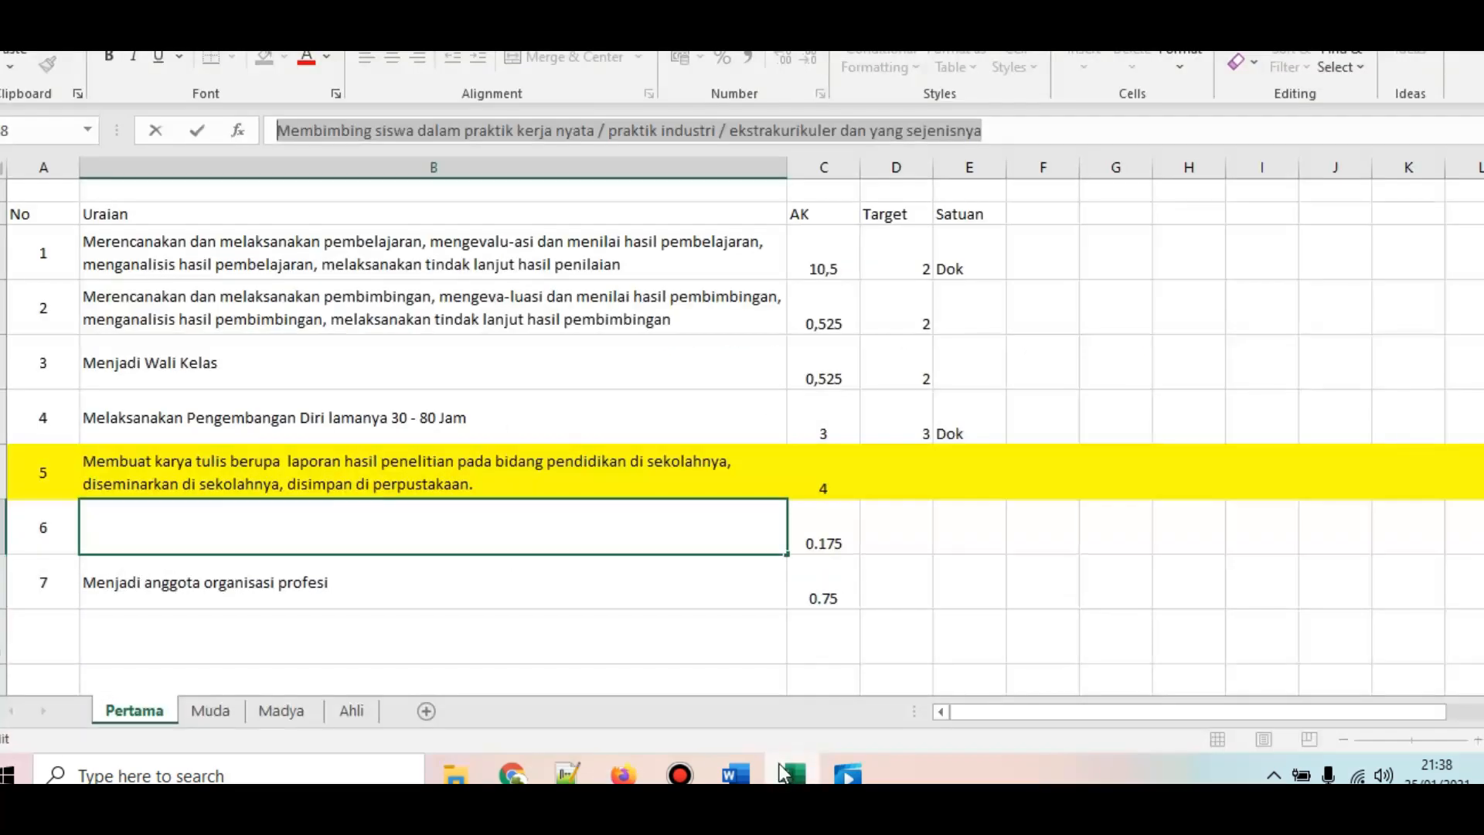
pyautogui.click(815, 536)
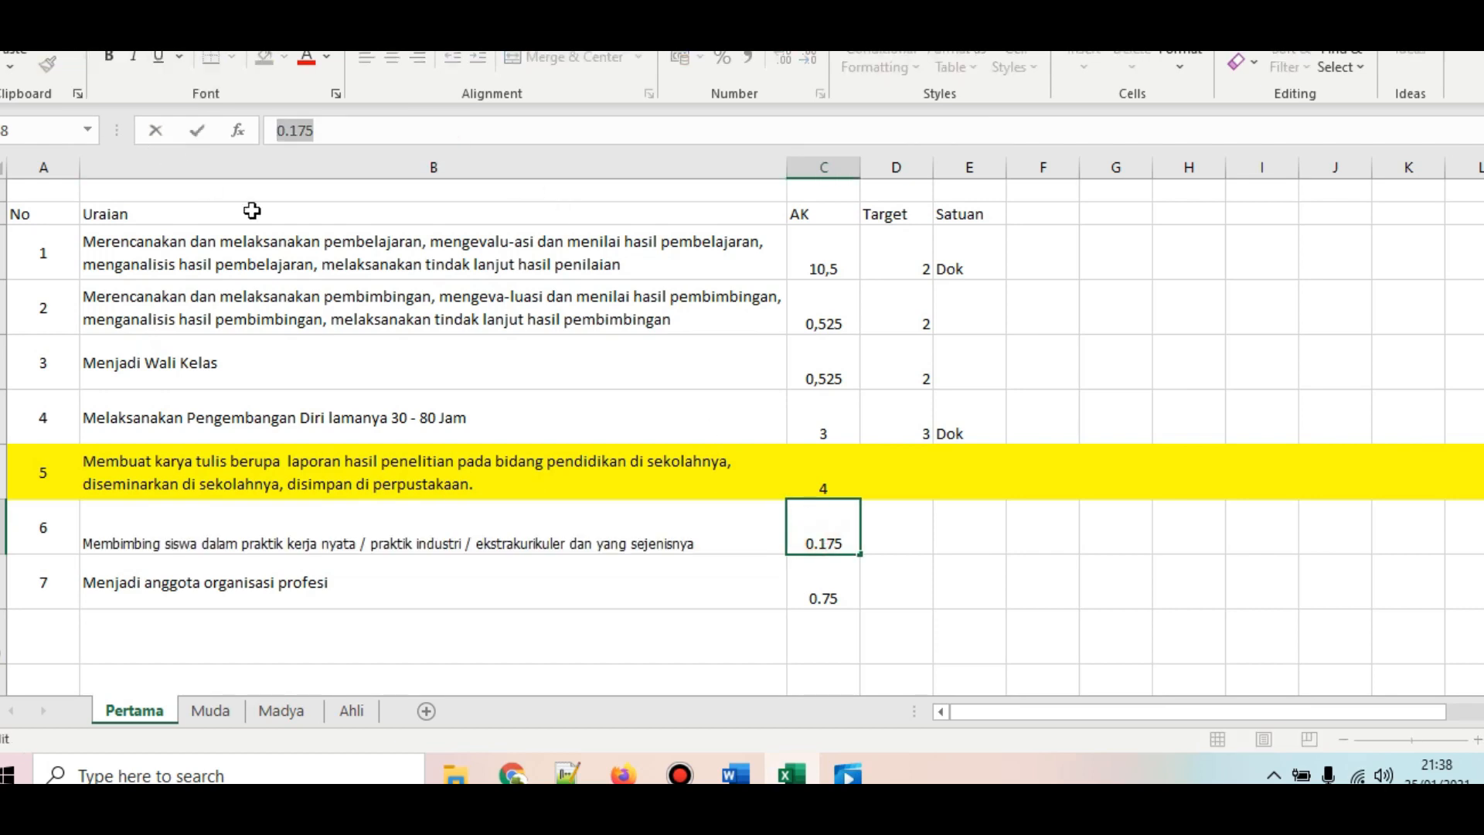
pyautogui.click(623, 773)
# Step: Set the Target Tahunan to 1 dokumen for the tutor/pelatih/instruktur target
pyautogui.moveTo(845, 410); pyautogui.dragTo(954, 411)
pyautogui.write('1')
pyautogui.click(1113, 425)
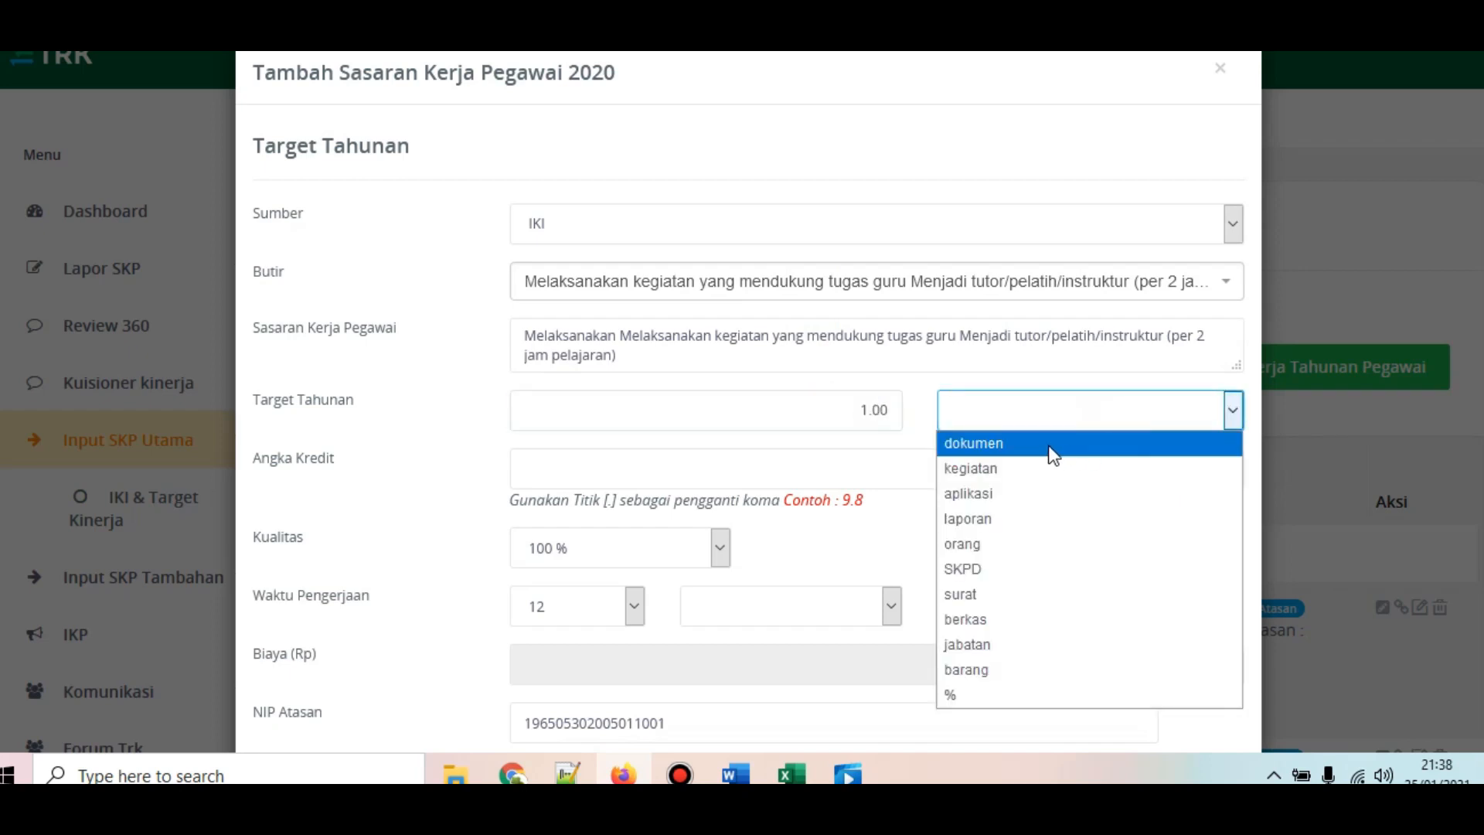
pyautogui.click(1052, 444)
# Step: Set the Angka Kredit of the tutor/pelatih/instruktur target to 0.175
pyautogui.click(917, 469)
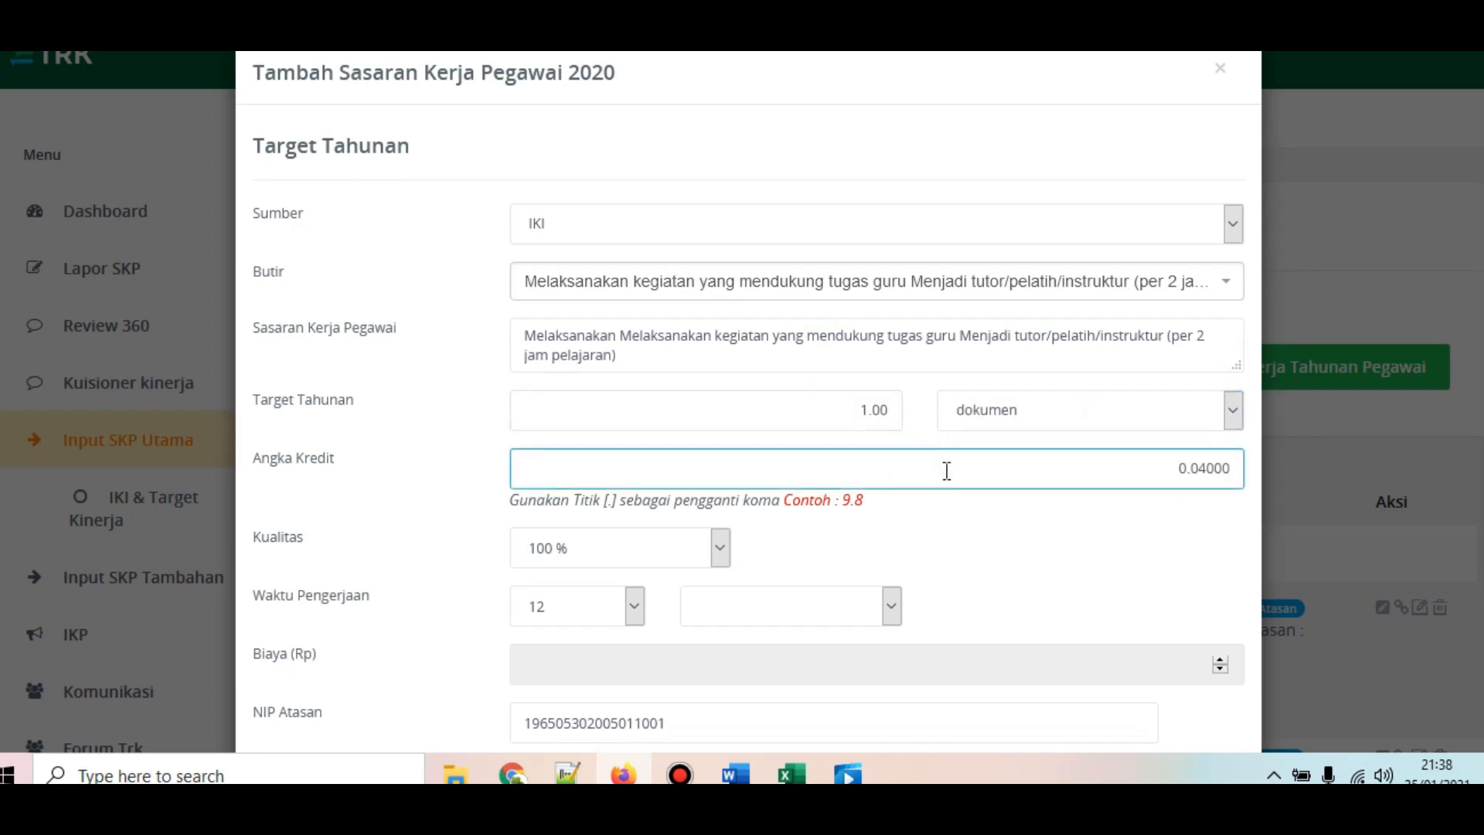
pyautogui.moveTo(944, 467); pyautogui.dragTo(1260, 465)
pyautogui.click(1176, 515)
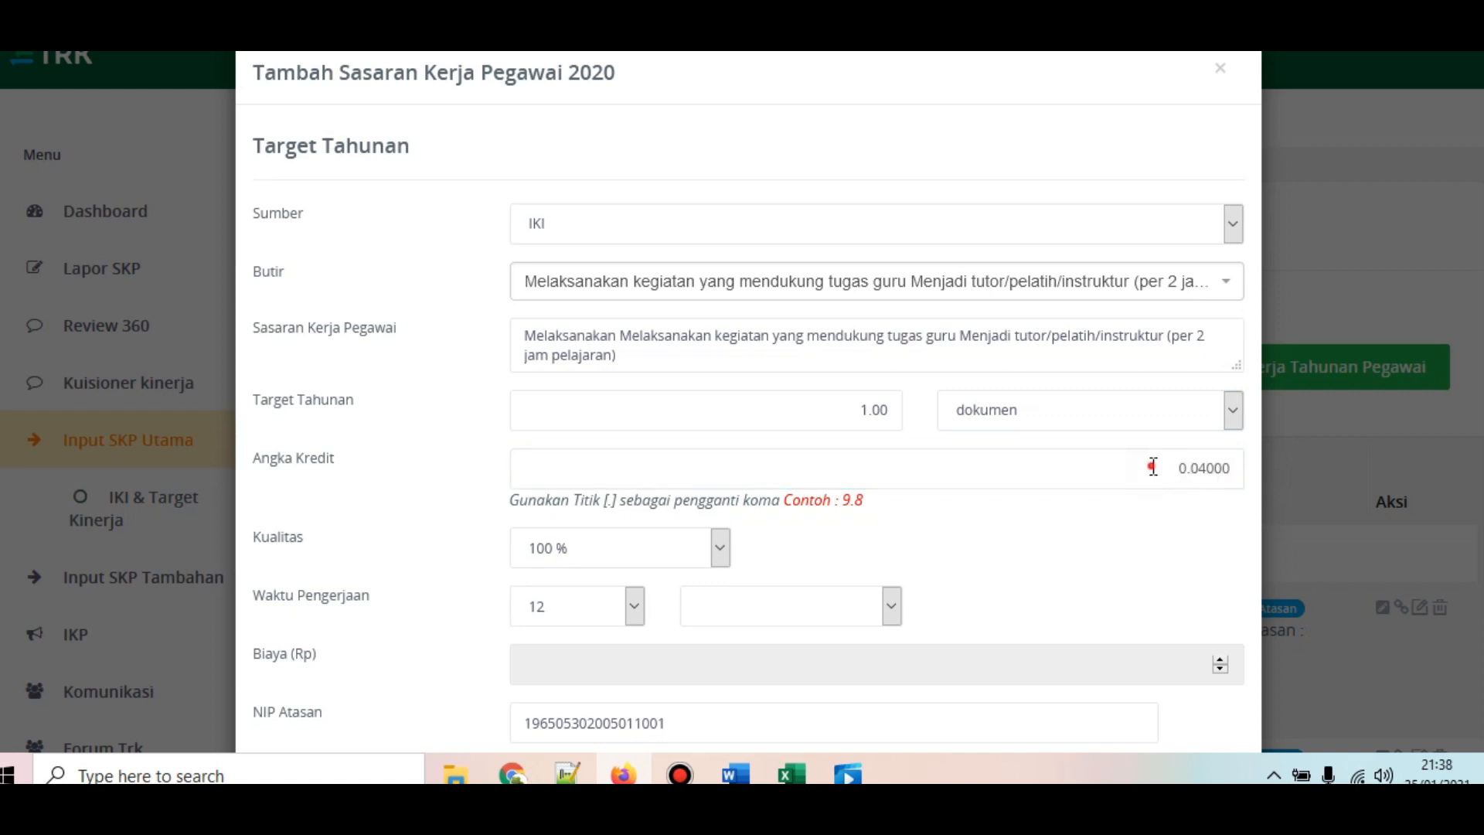
pyautogui.moveTo(1150, 467); pyautogui.dragTo(1234, 470)
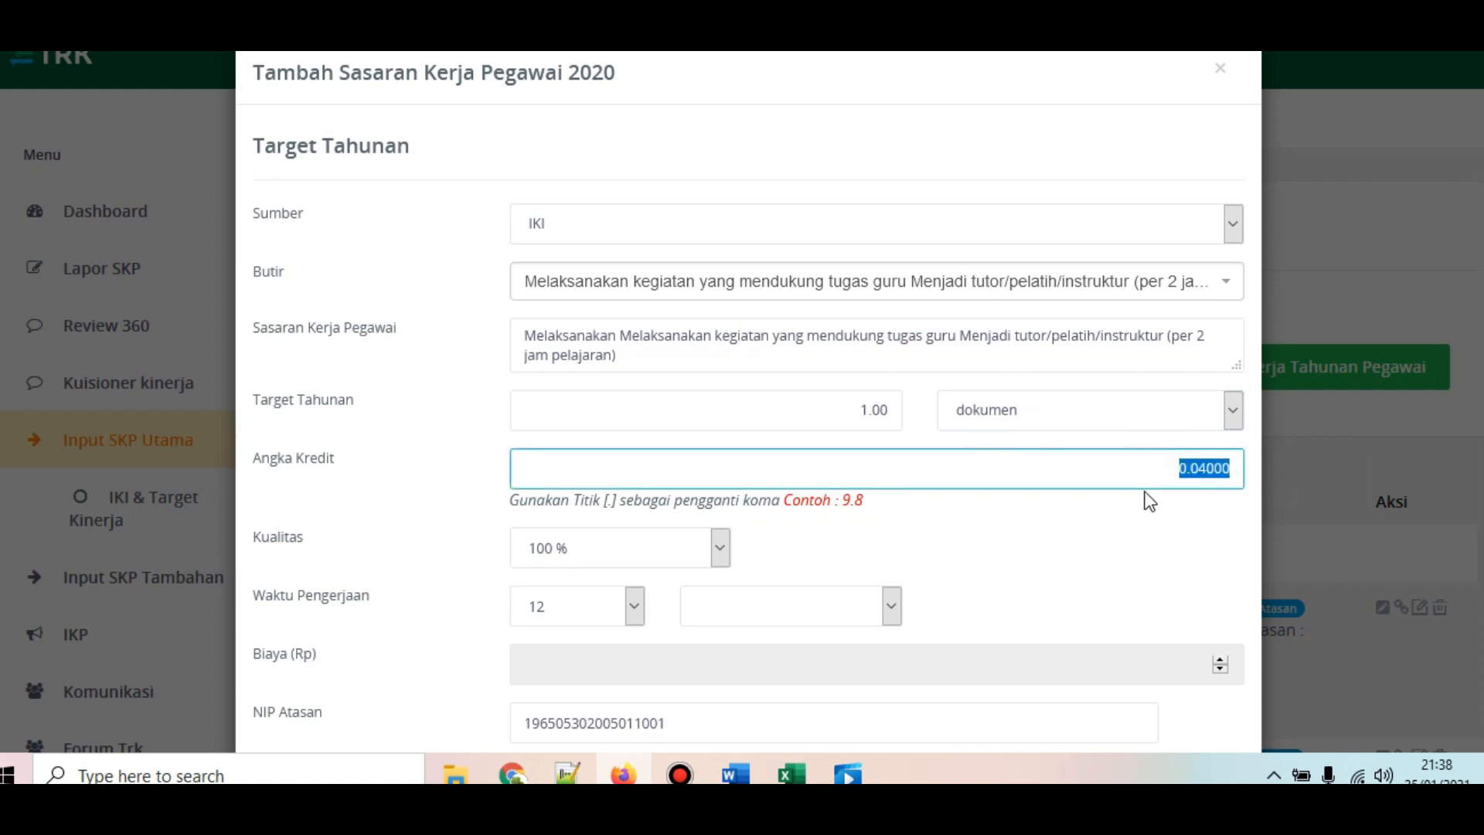
pyautogui.write('0.175')
# Step: Choose bulan as the Waktu Pengerjaan unit and save the tutor/pelatih/instruktur target
pyautogui.scroll(-2, 1082, 546)
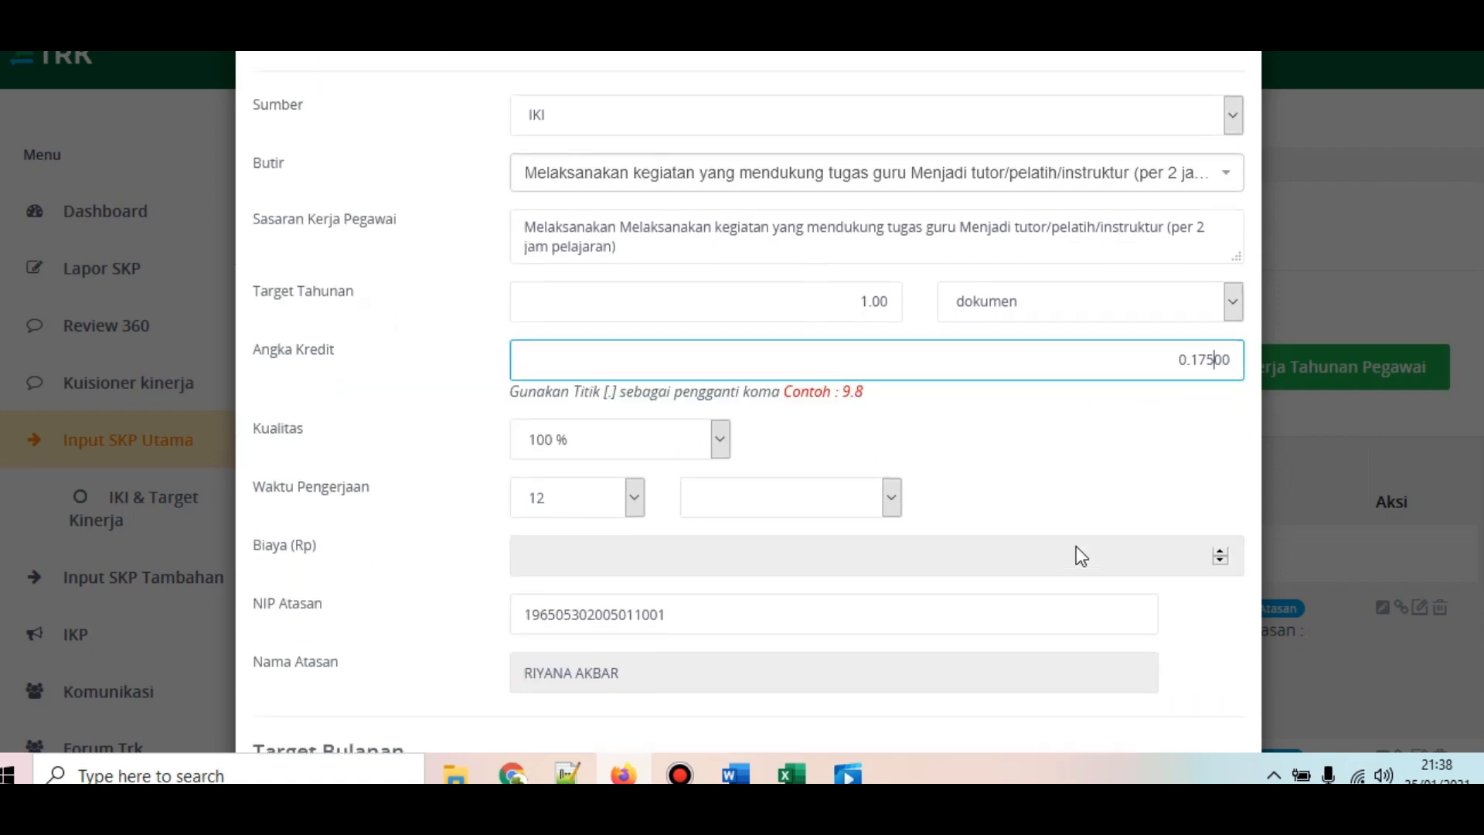
pyautogui.click(761, 497)
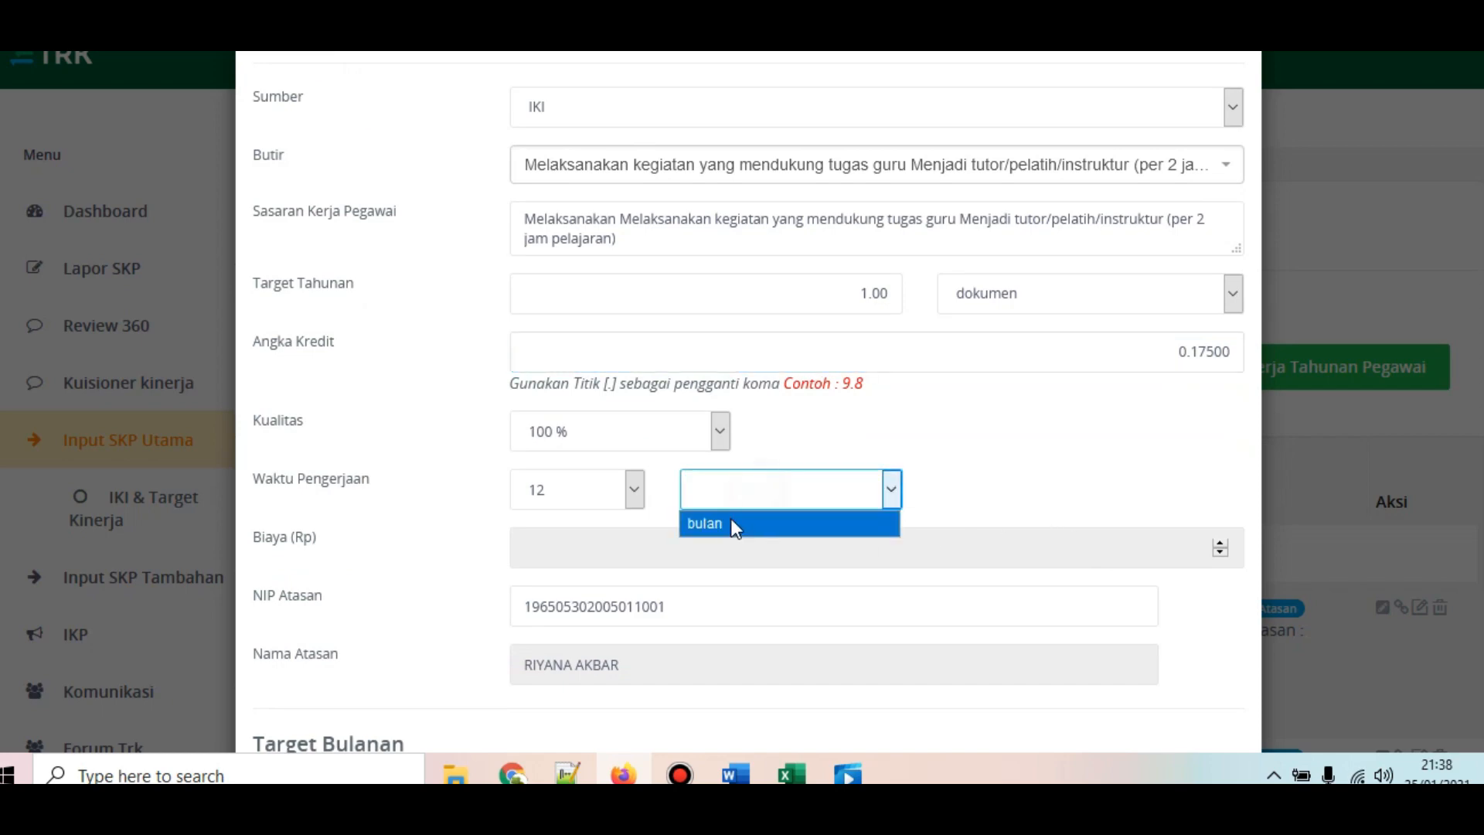
pyautogui.click(730, 518)
pyautogui.scroll(-20, 693, 504)
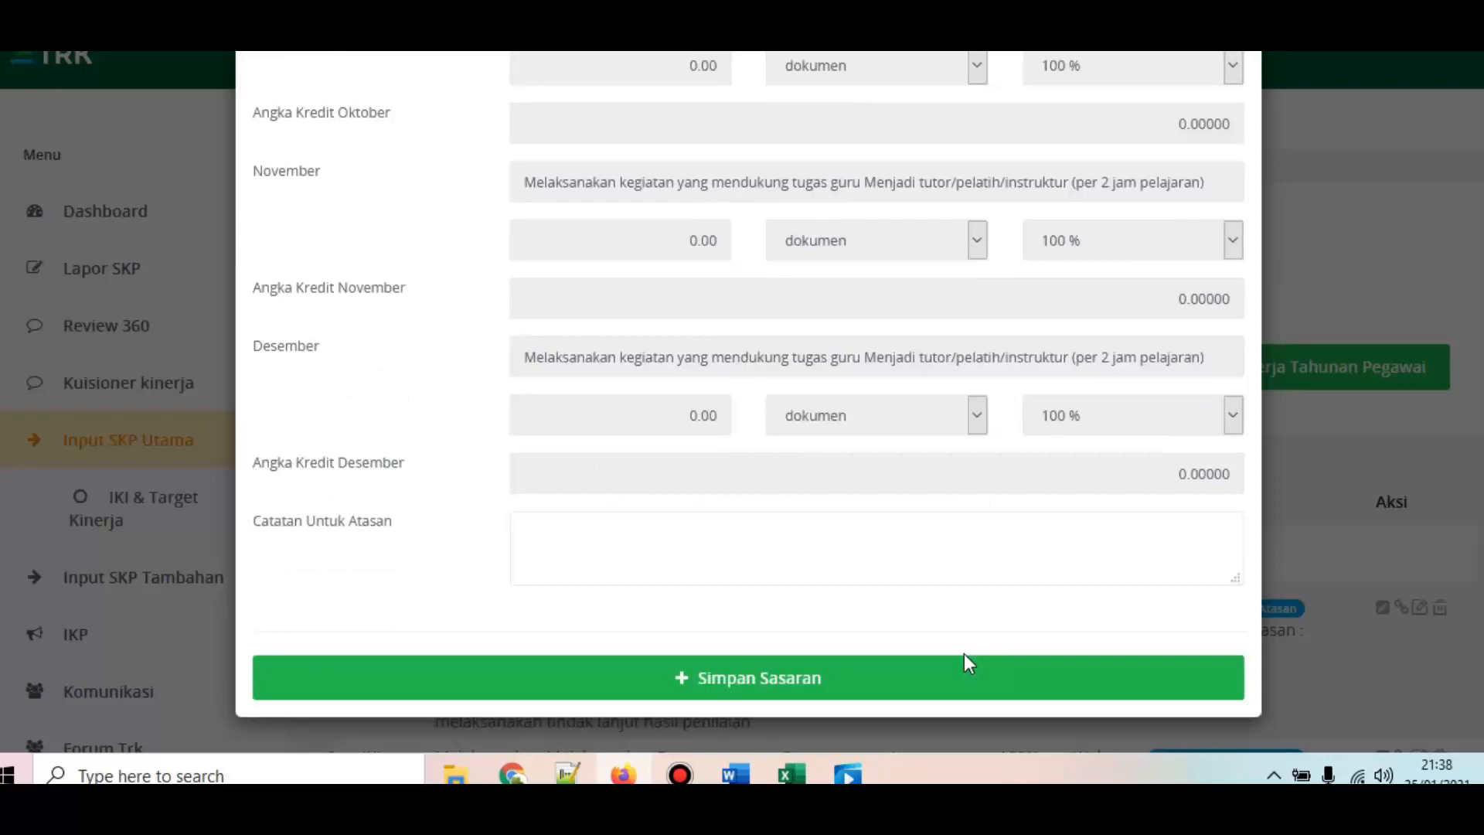
pyautogui.click(912, 685)
pyautogui.scroll(-10, 1061, 622)
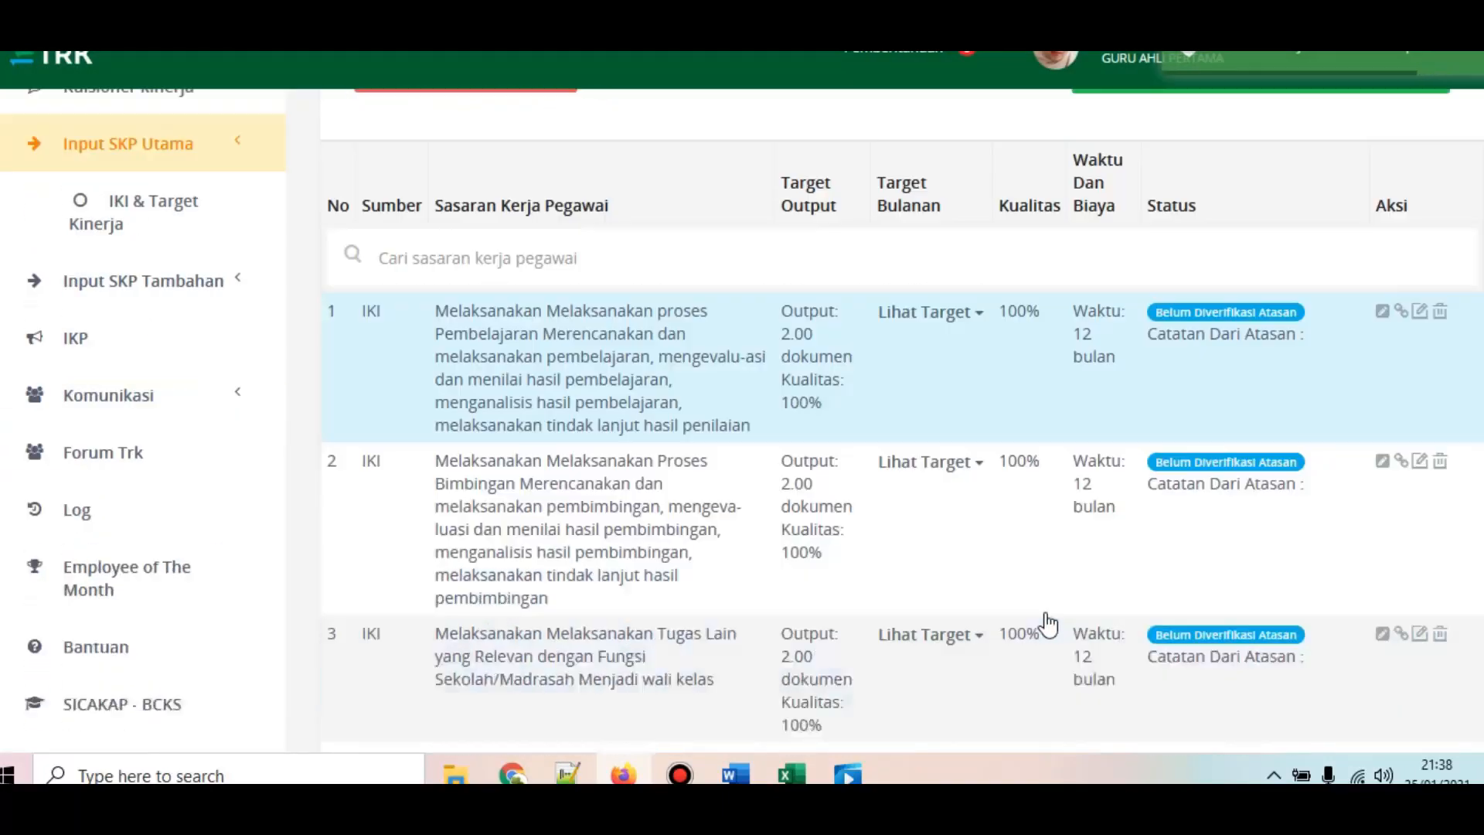
pyautogui.scroll(2, 685, 530)
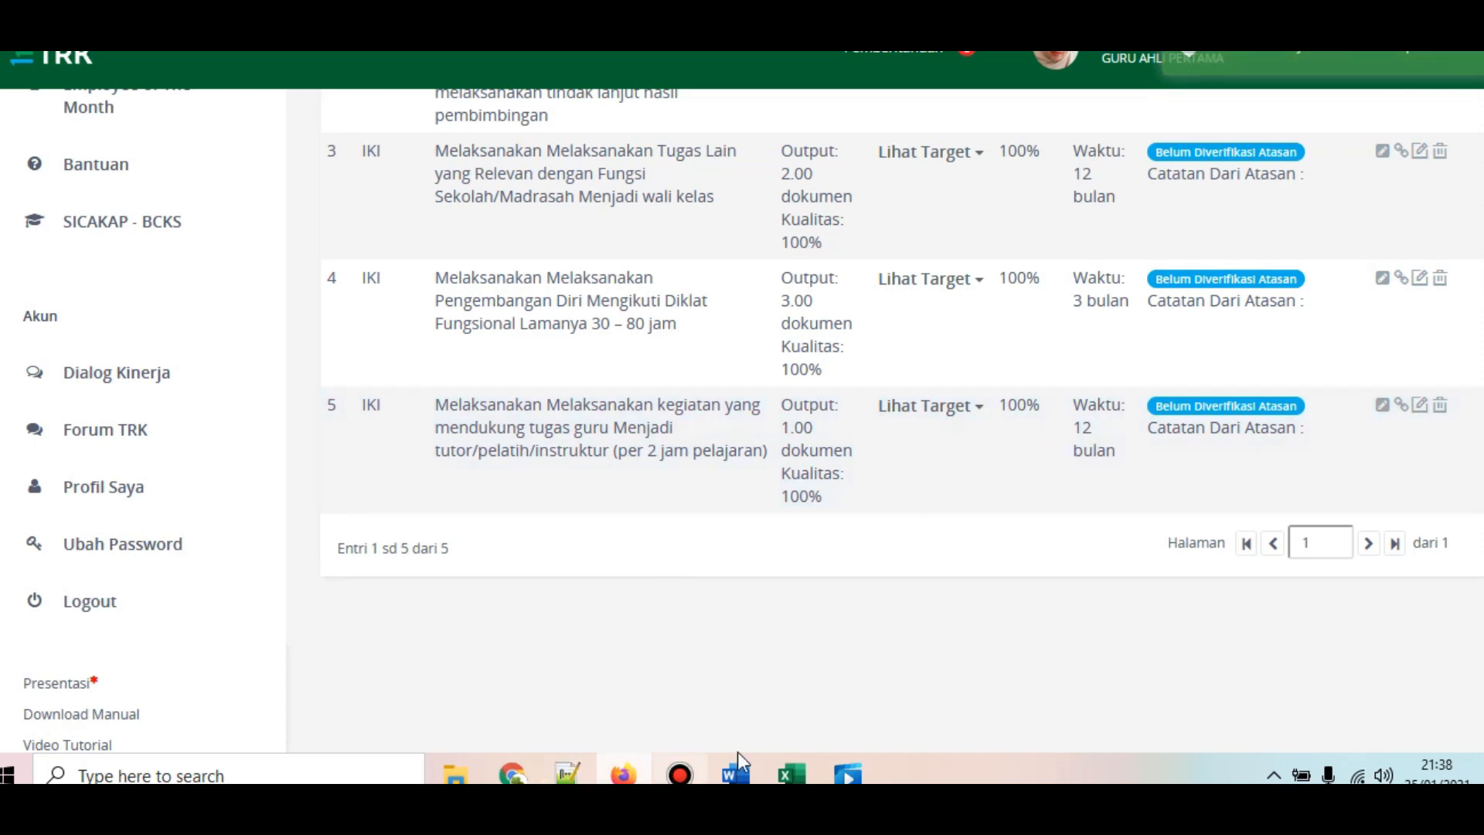
pyautogui.scroll(8, 1037, 579)
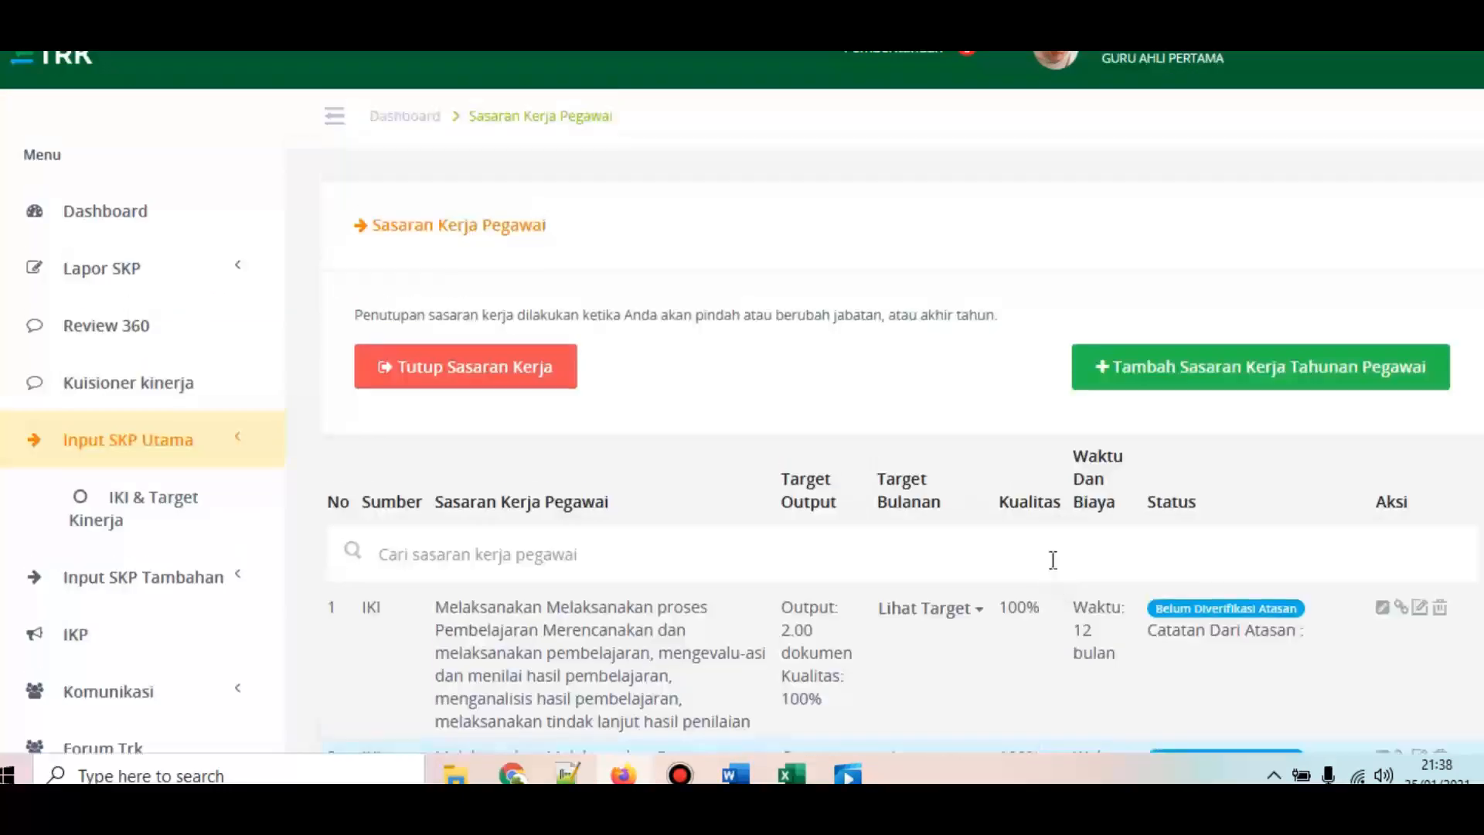
pyautogui.click(1165, 386)
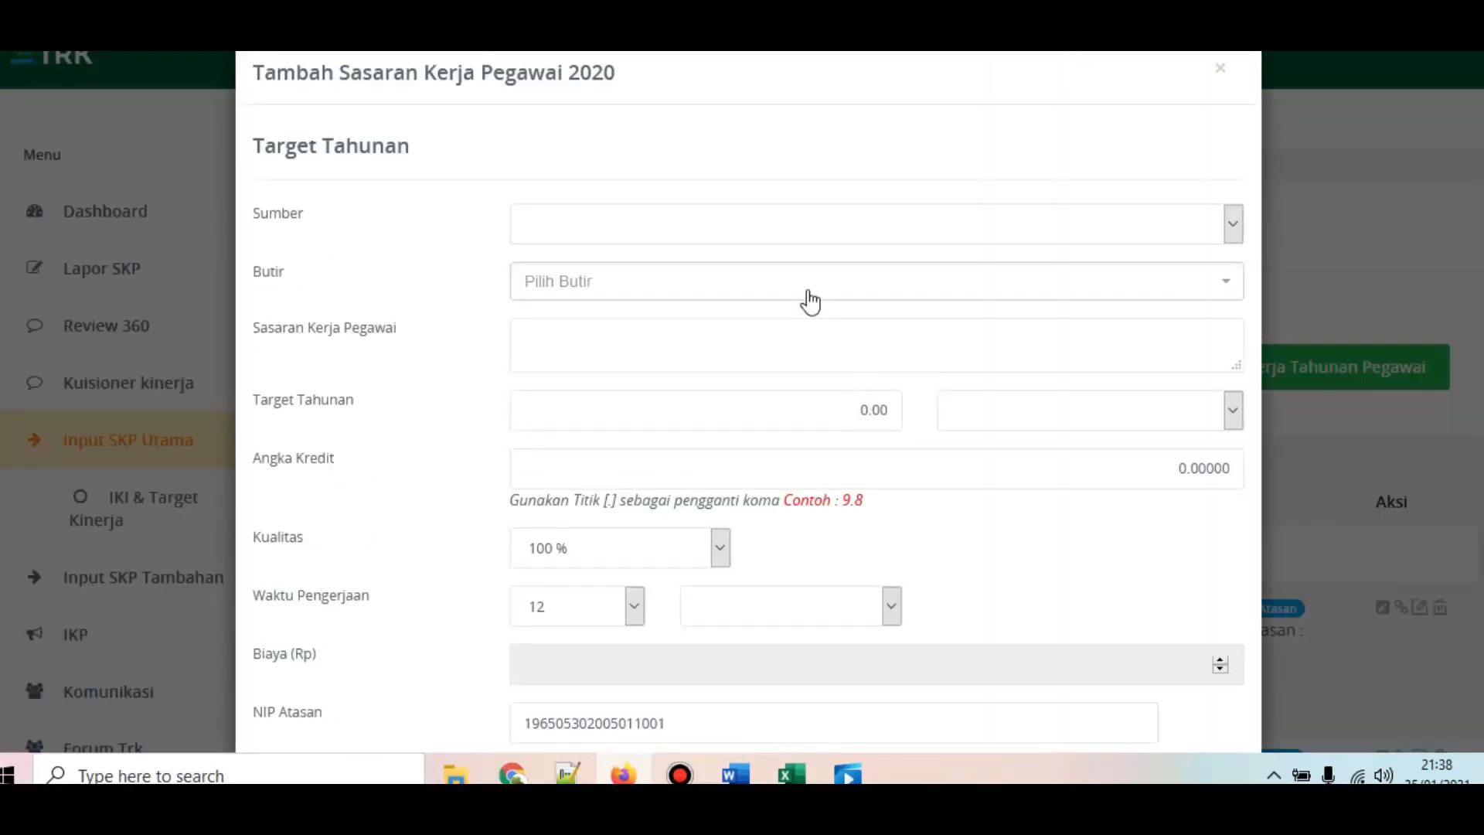
pyautogui.click(795, 235)
pyautogui.click(652, 281)
pyautogui.click(674, 225)
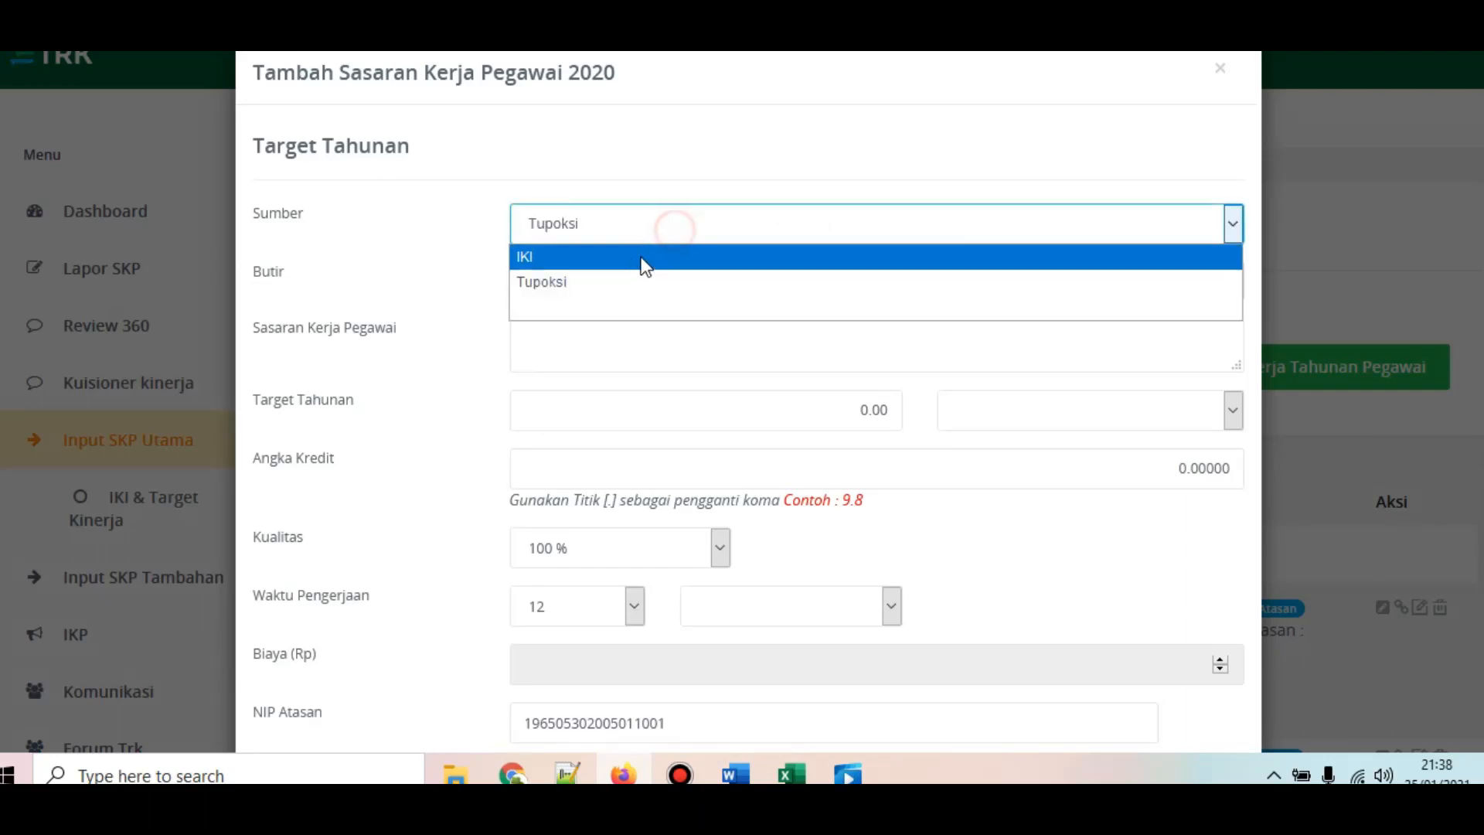
pyautogui.click(630, 255)
pyautogui.click(747, 288)
pyautogui.scroll(-10, 745, 391)
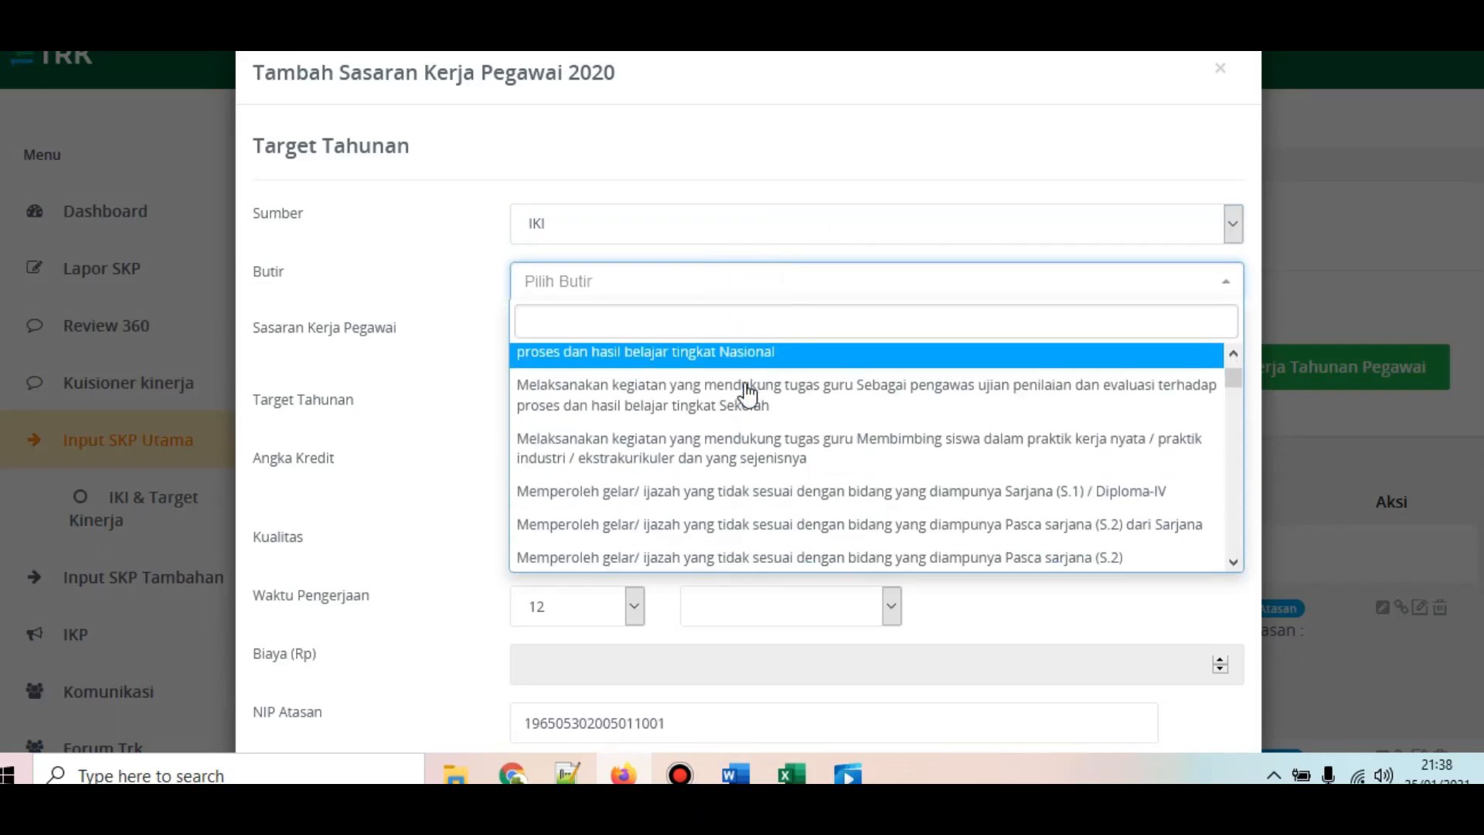
pyautogui.scroll(-5, 796, 418)
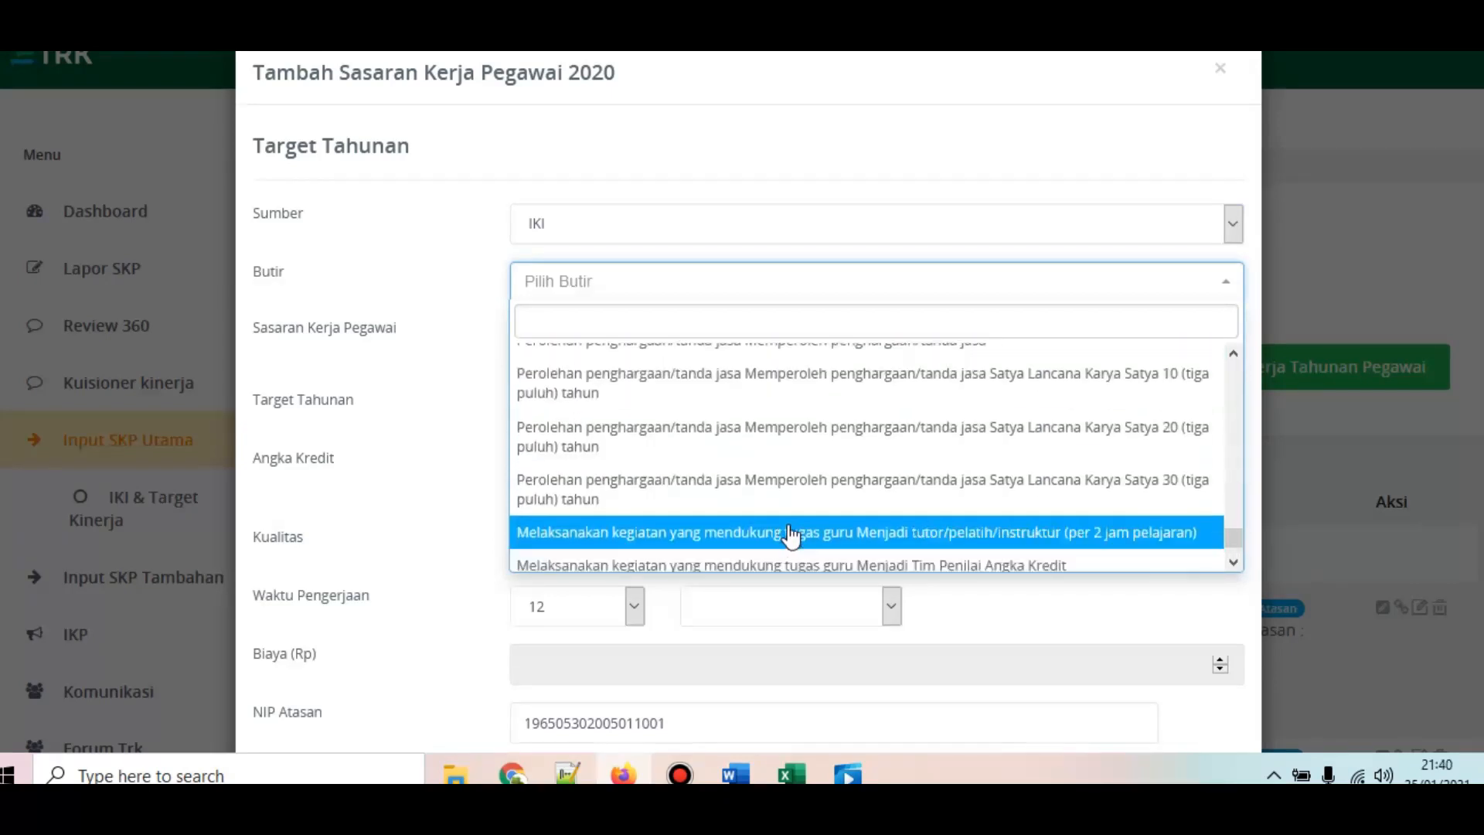
pyautogui.scroll(2, 791, 529)
pyautogui.scroll(3, 792, 530)
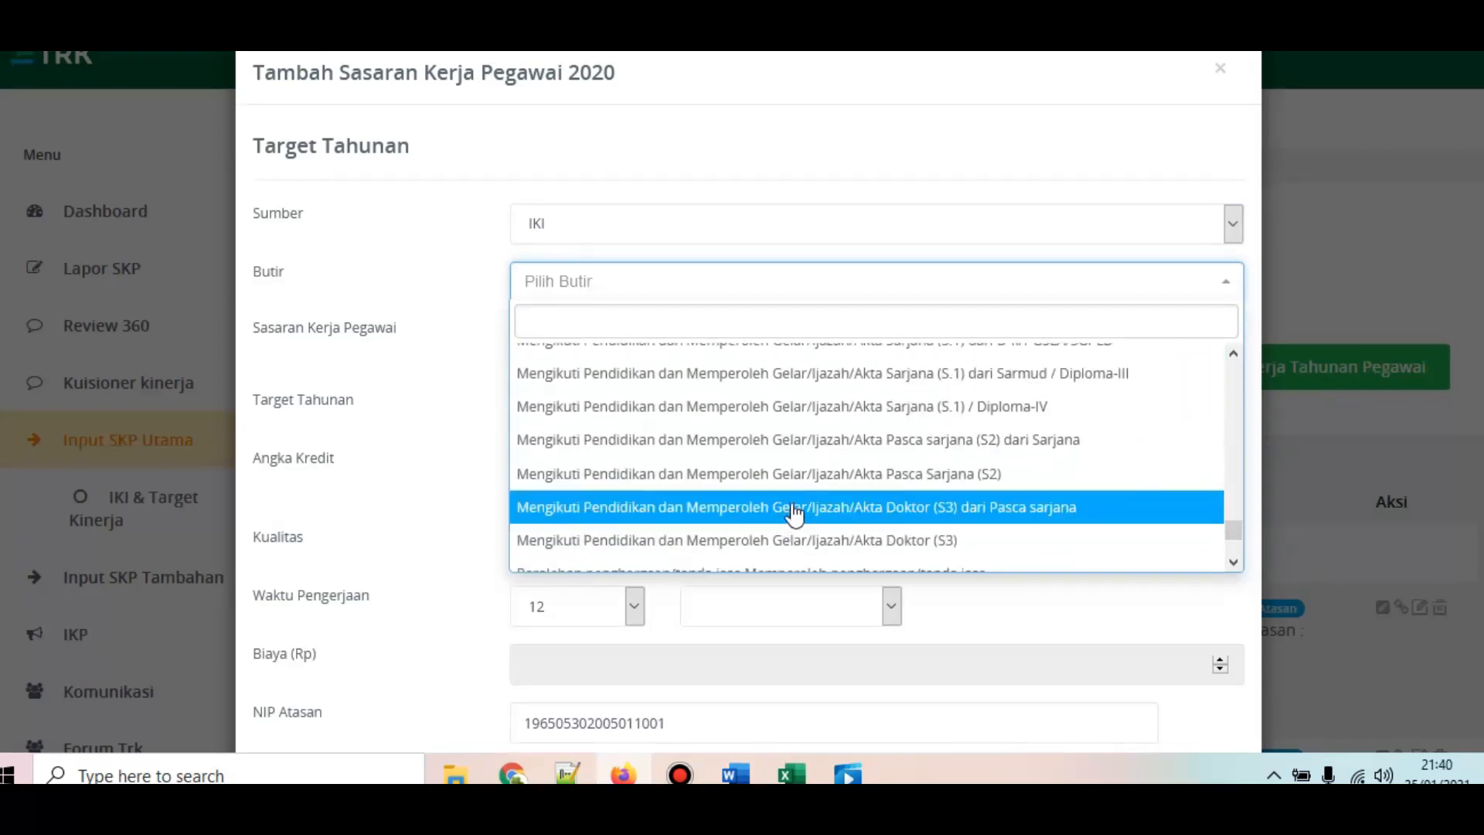
pyautogui.scroll(5, 794, 512)
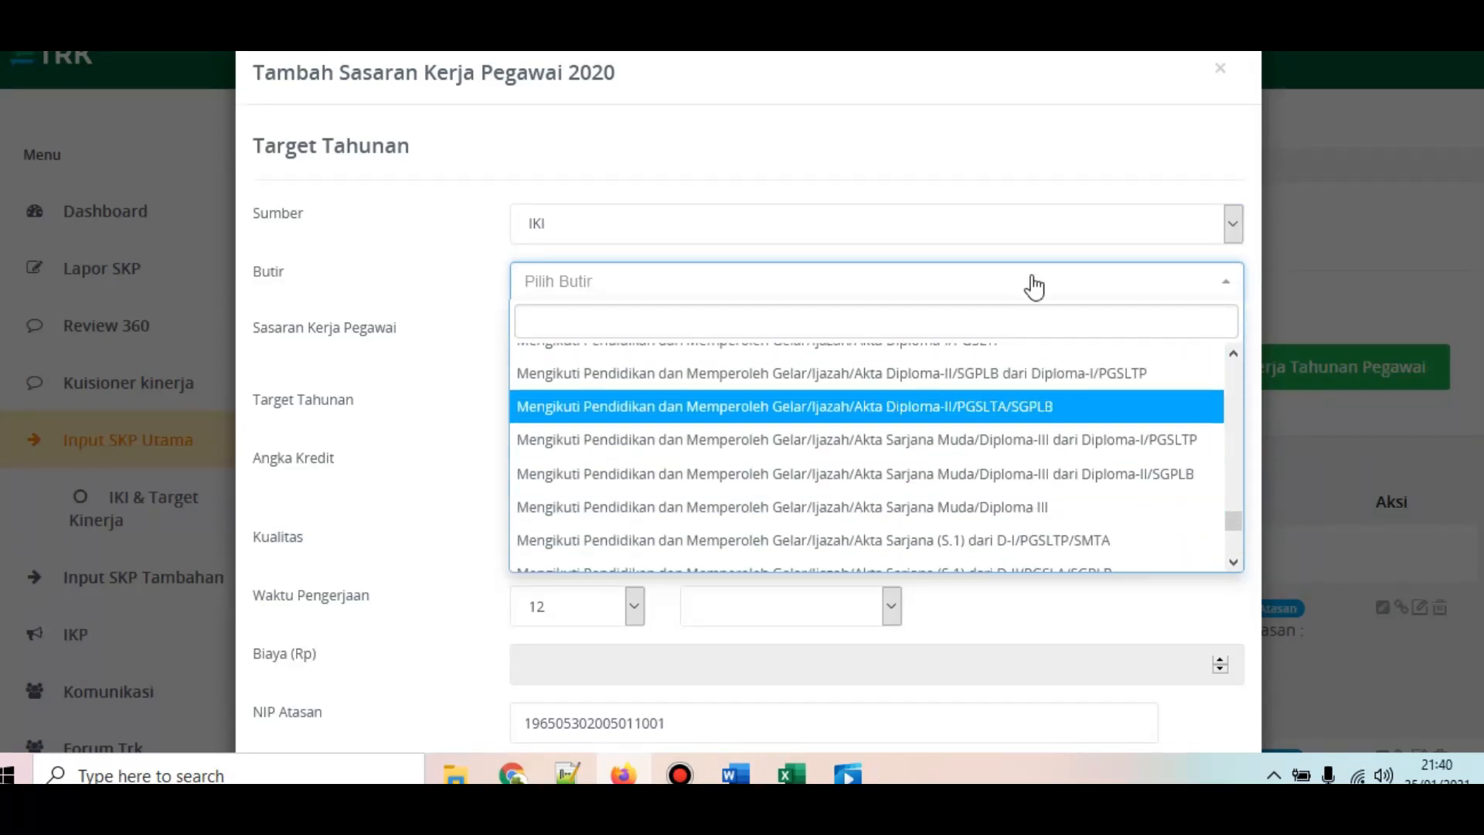
pyautogui.click(1221, 69)
# Step: Open the first work target, proses Pembelajaran, for editing, look through its annual and monthly fields, and close the form without changes
pyautogui.scroll(-1, 788, 390)
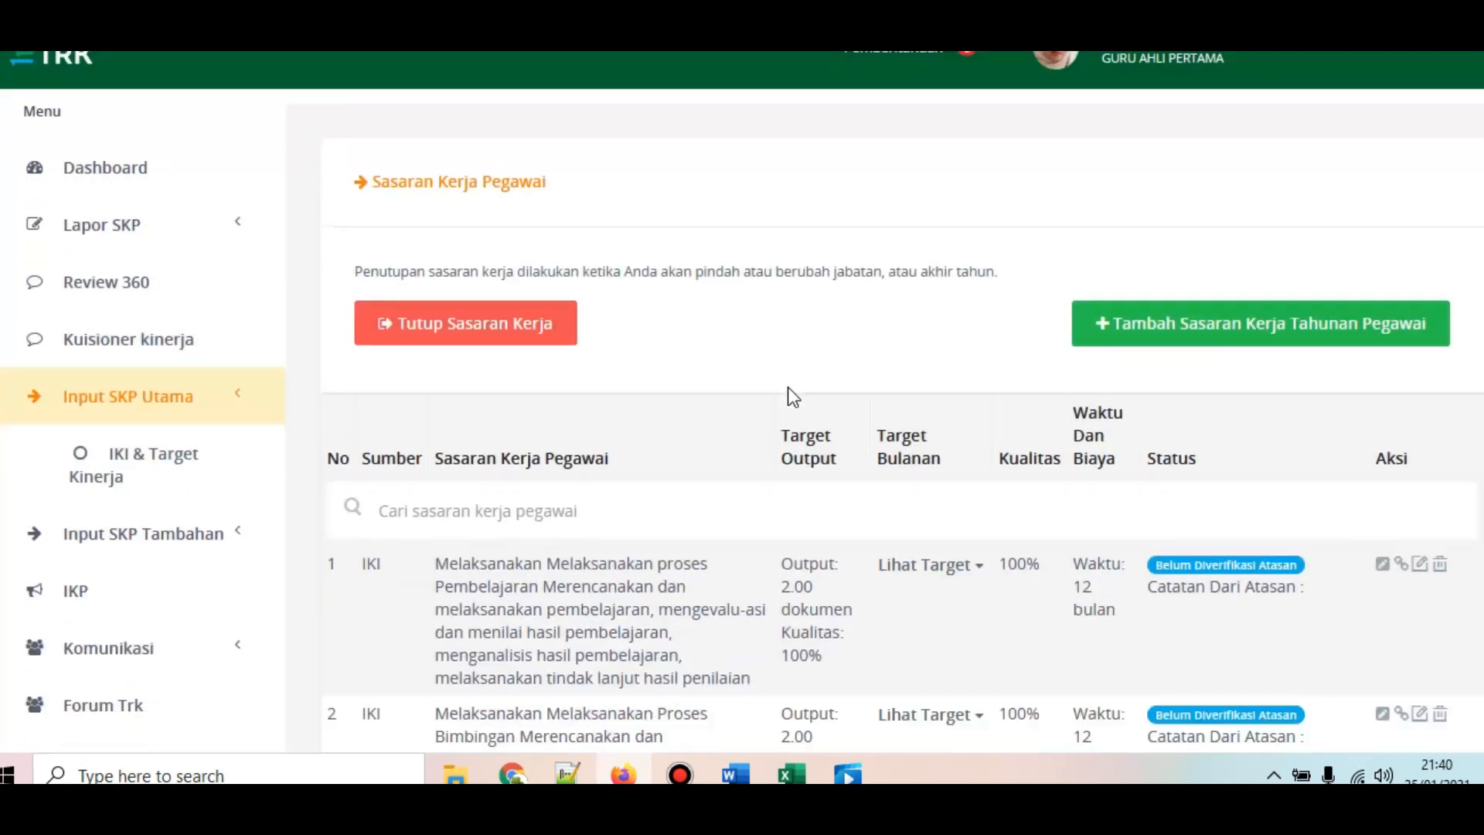
pyautogui.scroll(-3, 787, 386)
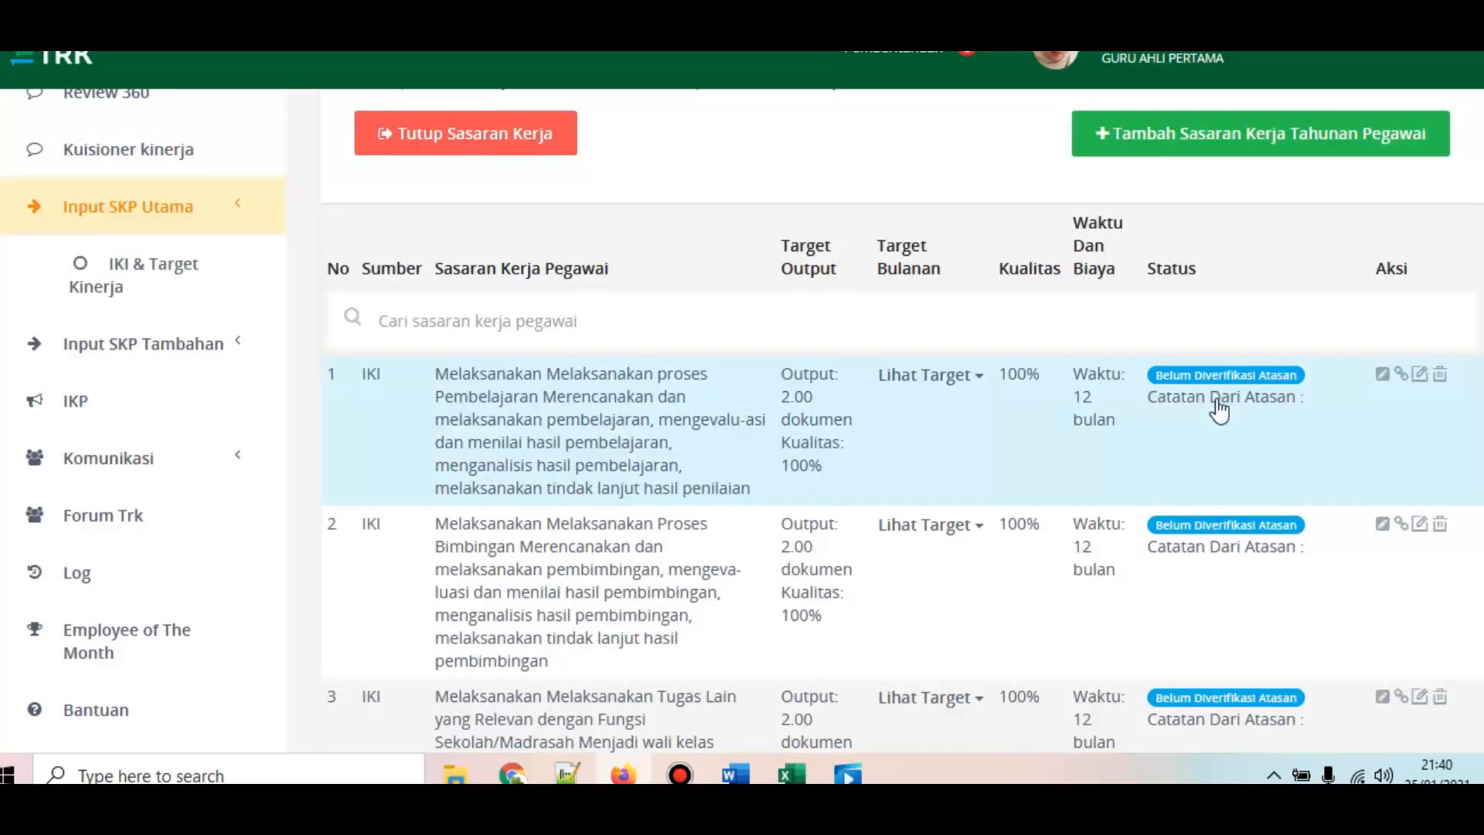
pyautogui.click(1419, 376)
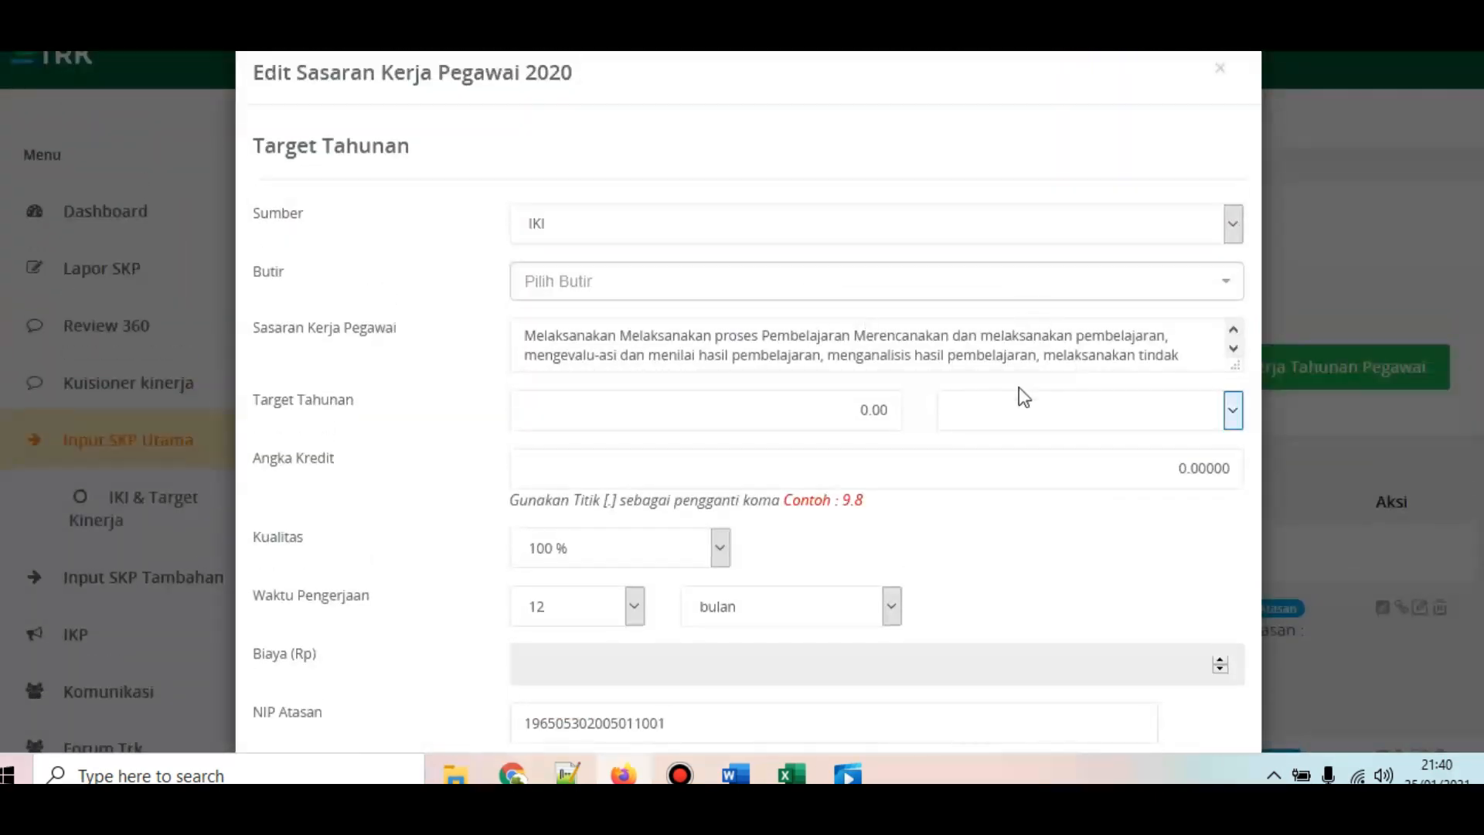
pyautogui.scroll(-2, 994, 550)
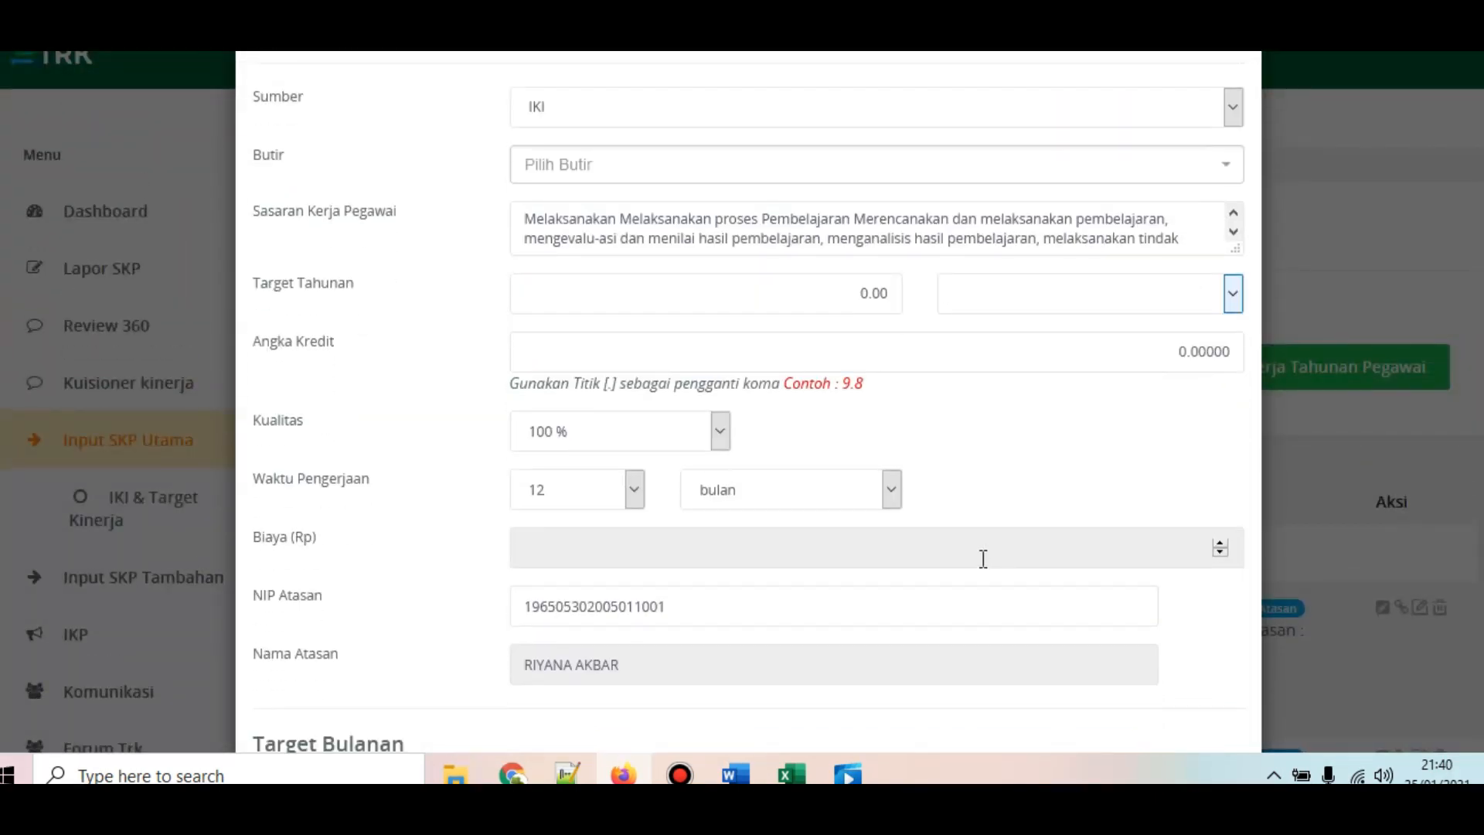
pyautogui.scroll(-10, 1005, 576)
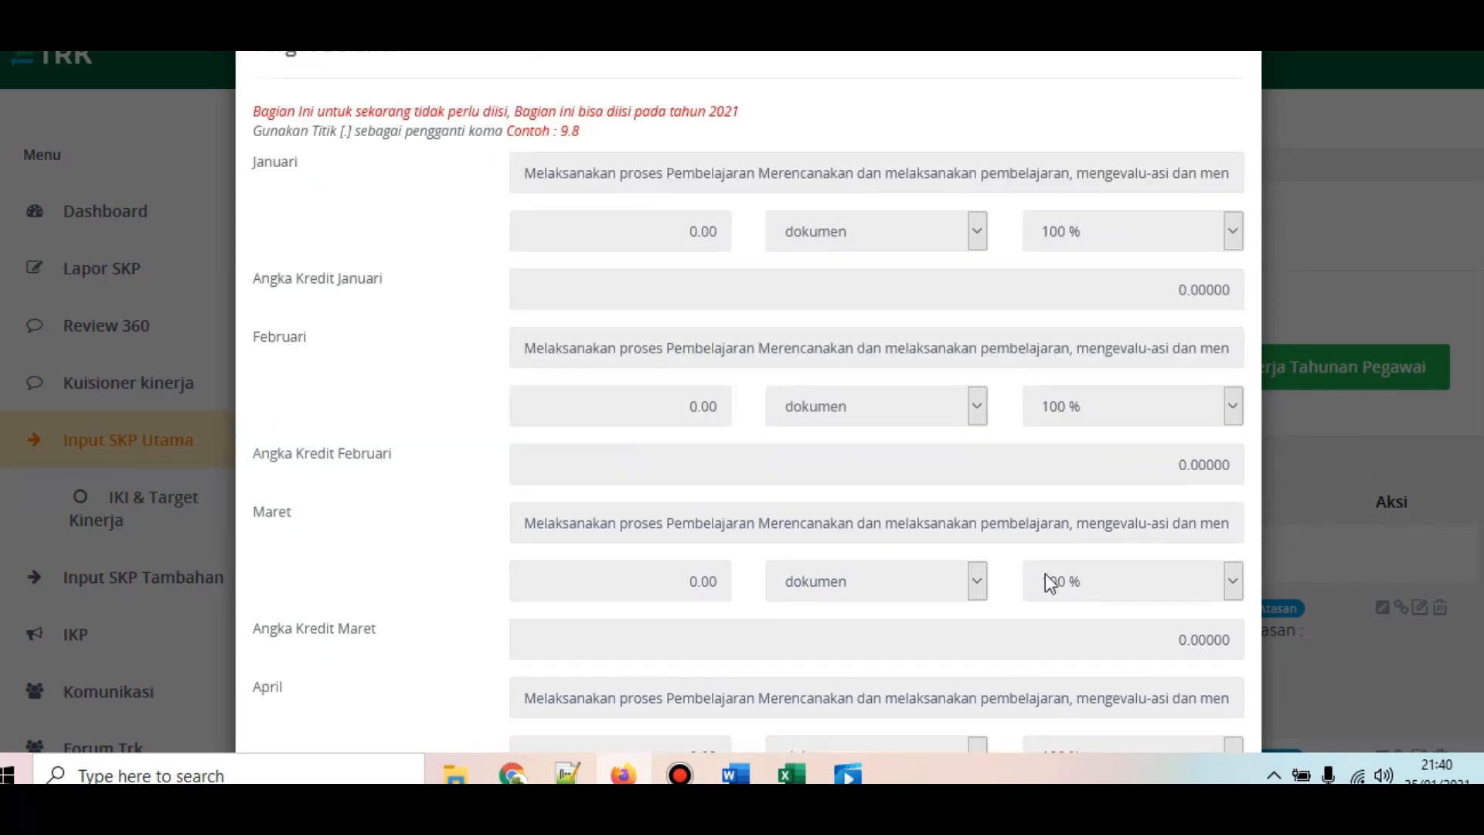
pyautogui.scroll(12, 1045, 573)
pyautogui.click(1219, 75)
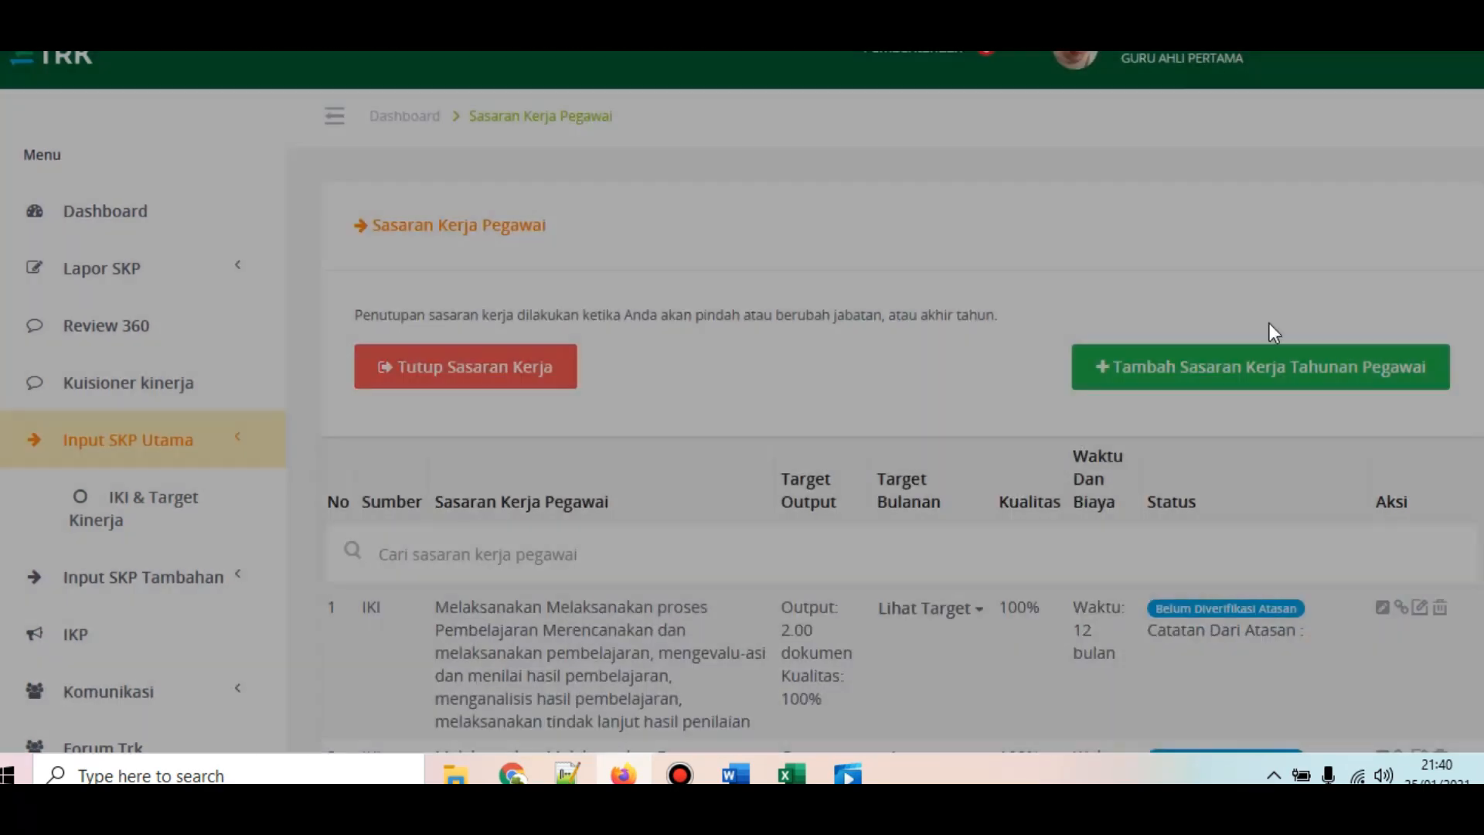
# Step: View the activities linked to the first work target, proses Pembelajaran, and close the view
pyautogui.scroll(-5, 1275, 497)
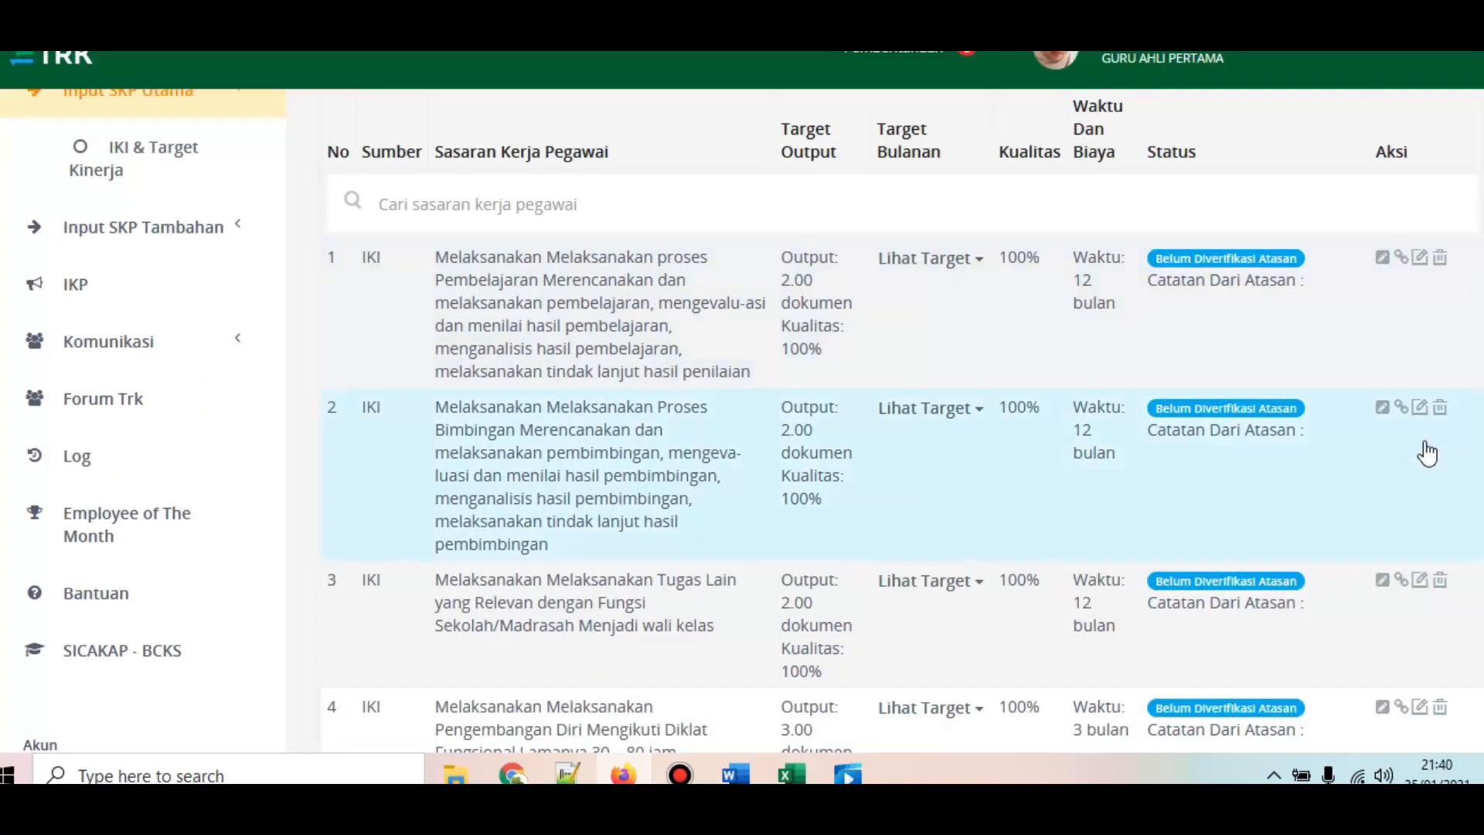
pyautogui.scroll(-3, 1421, 461)
pyautogui.scroll(5, 1415, 454)
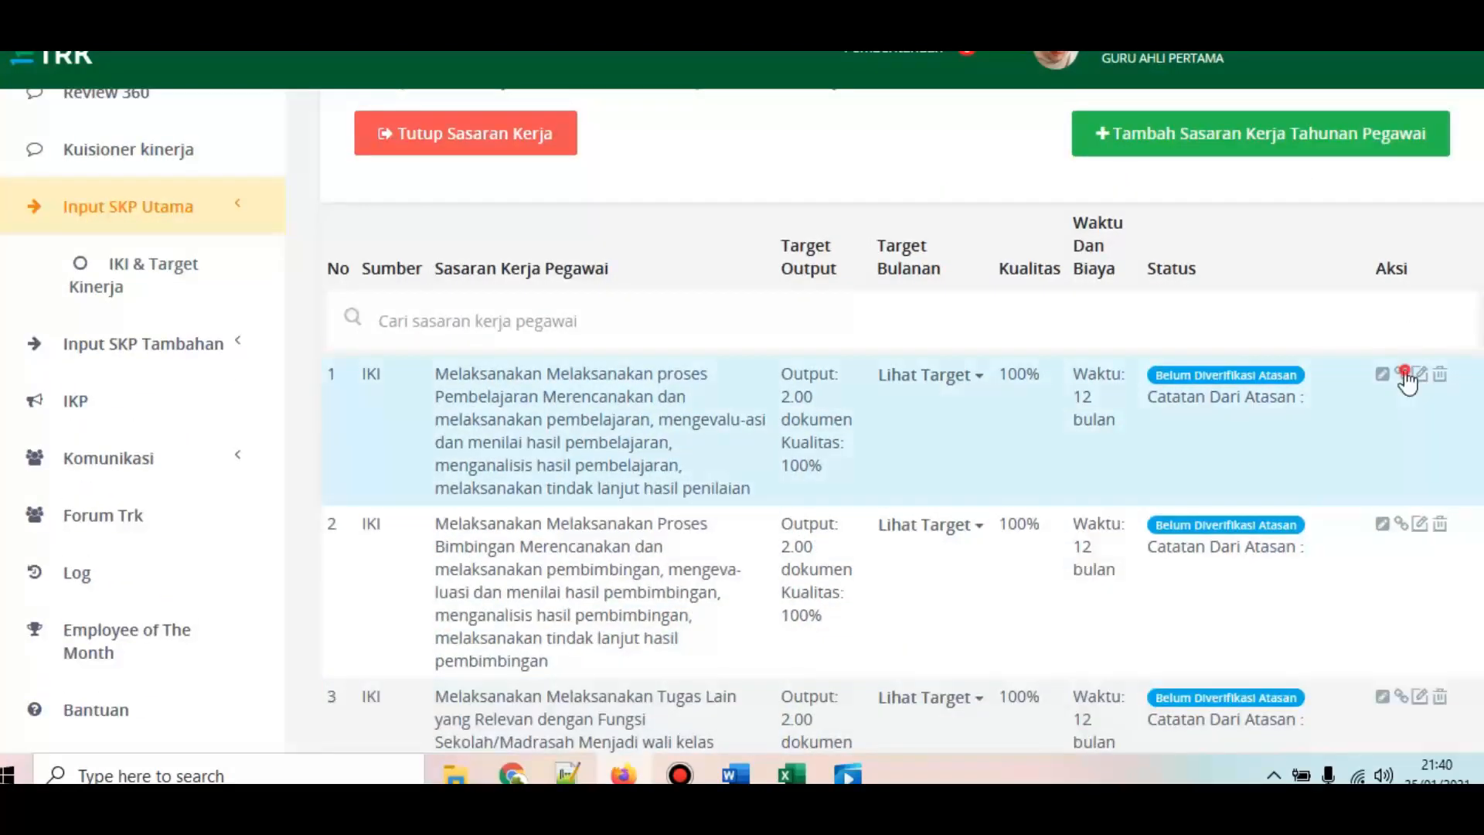
pyautogui.click(1401, 374)
pyautogui.scroll(-3, 709, 411)
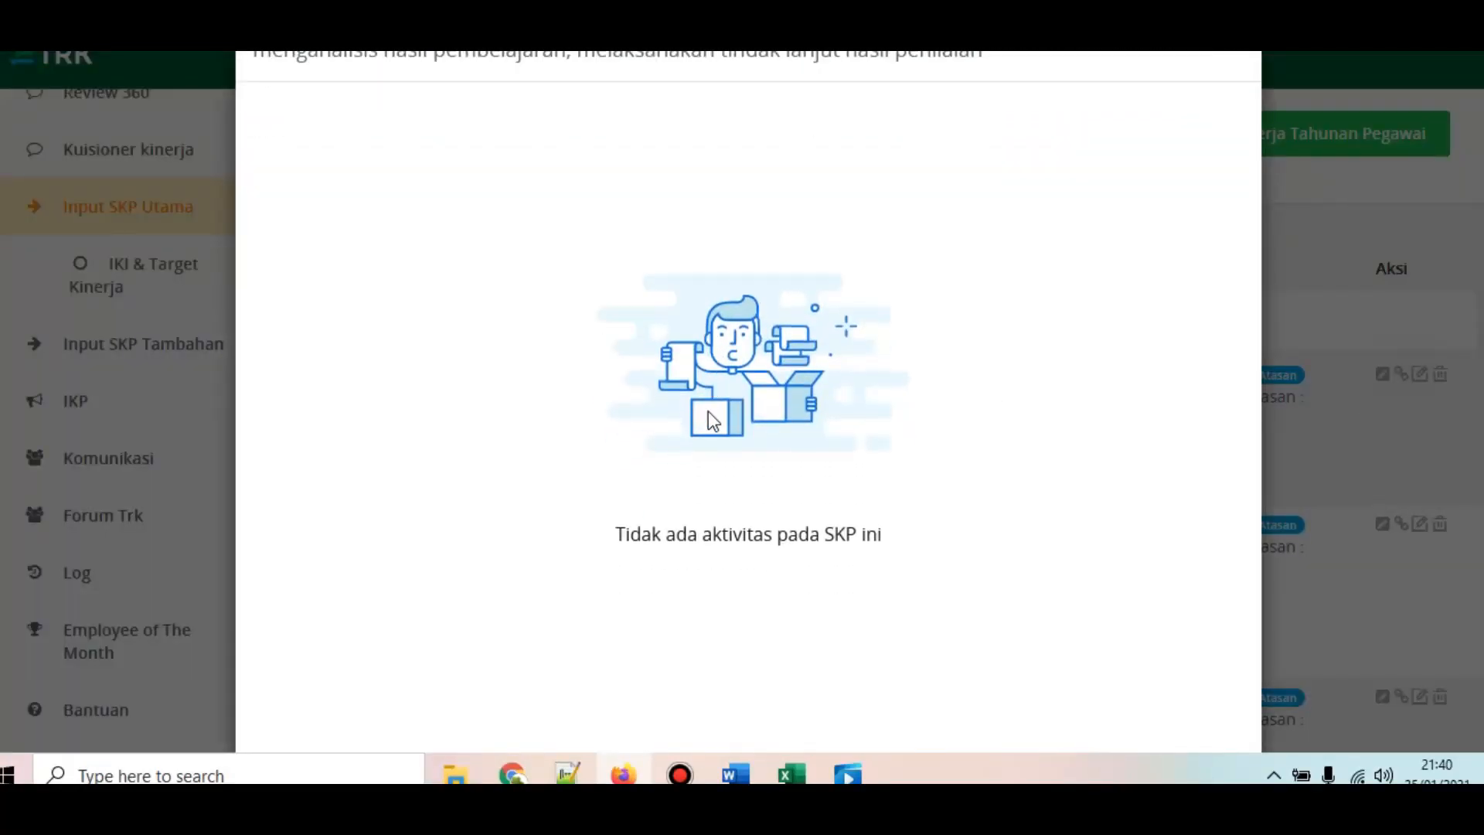
pyautogui.click(1176, 677)
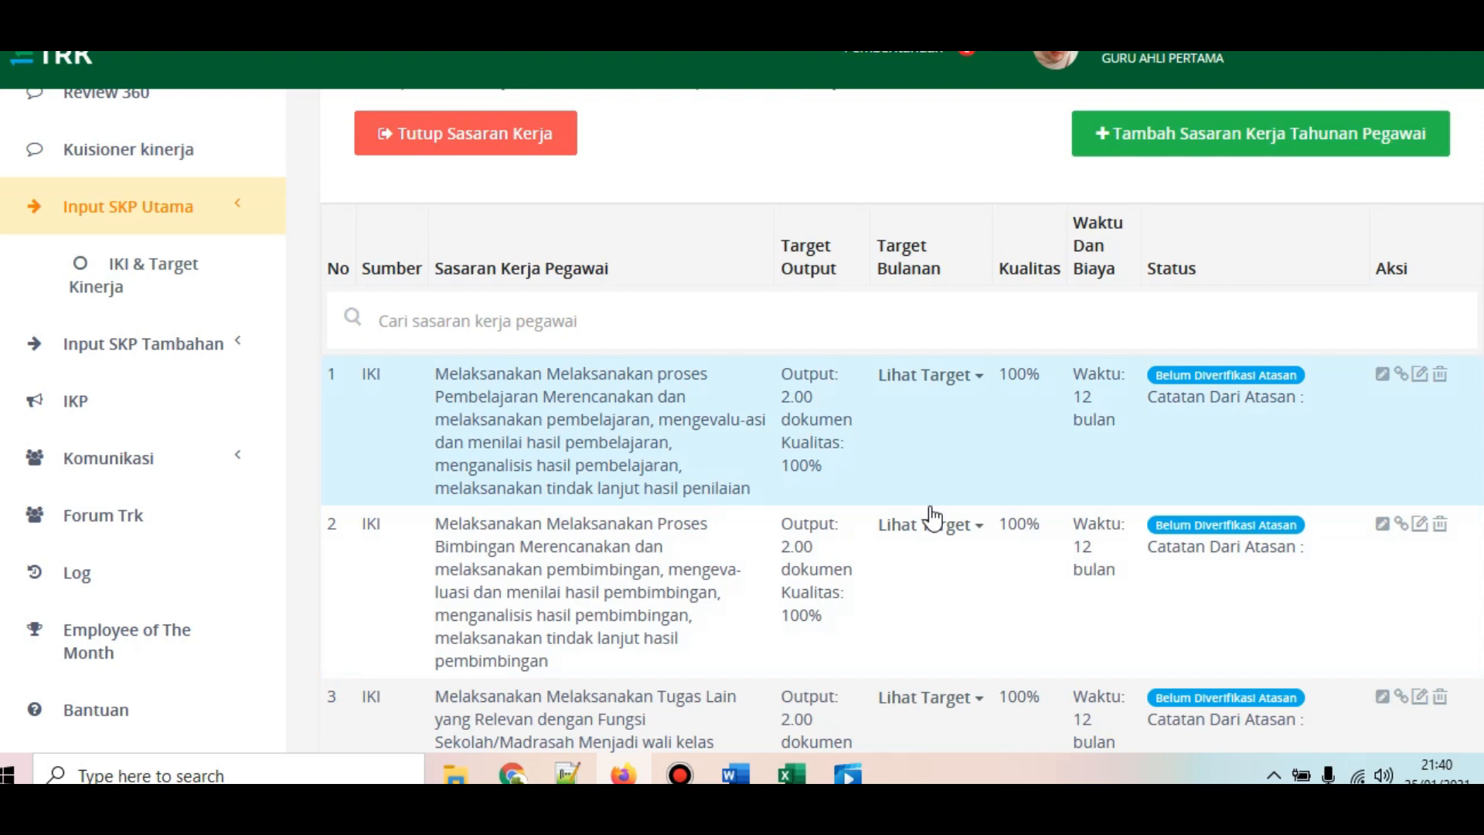
pyautogui.scroll(-9, 878, 531)
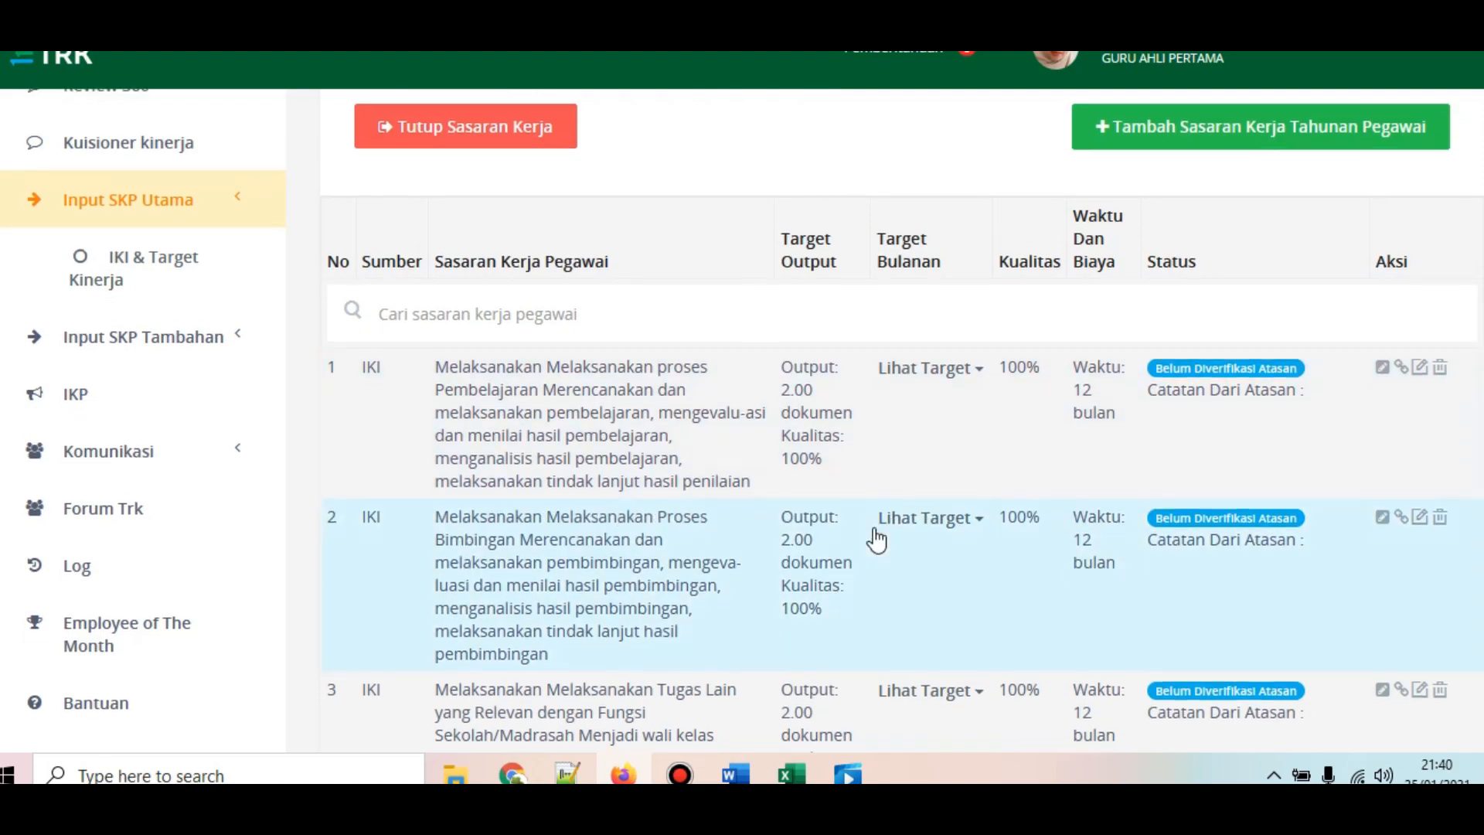
pyautogui.scroll(10, 881, 542)
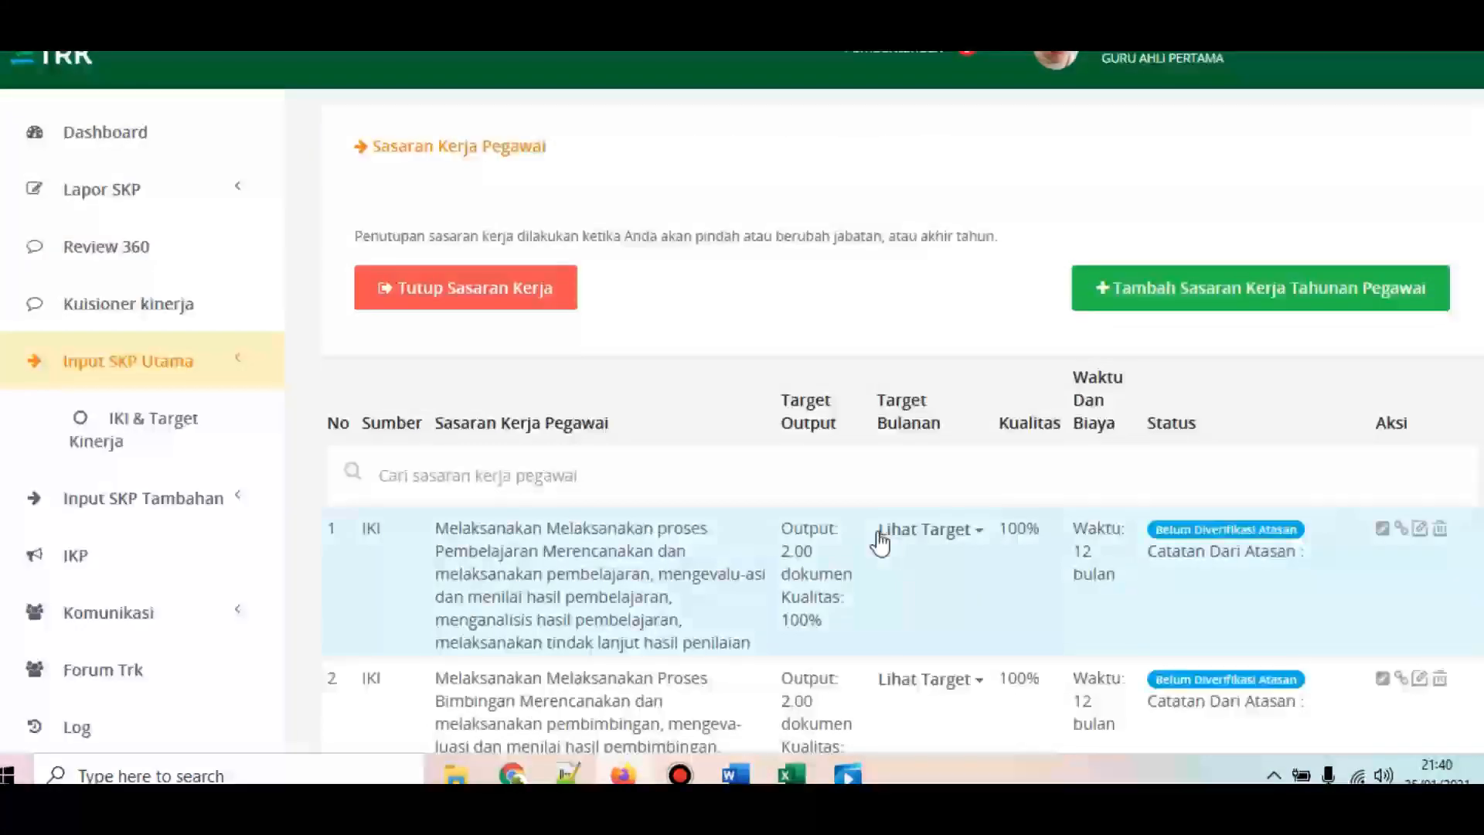
# Step: Review the verification status of the listed work targets, view the rating form of the first target, and close it without changes
pyautogui.scroll(-3, 1191, 633)
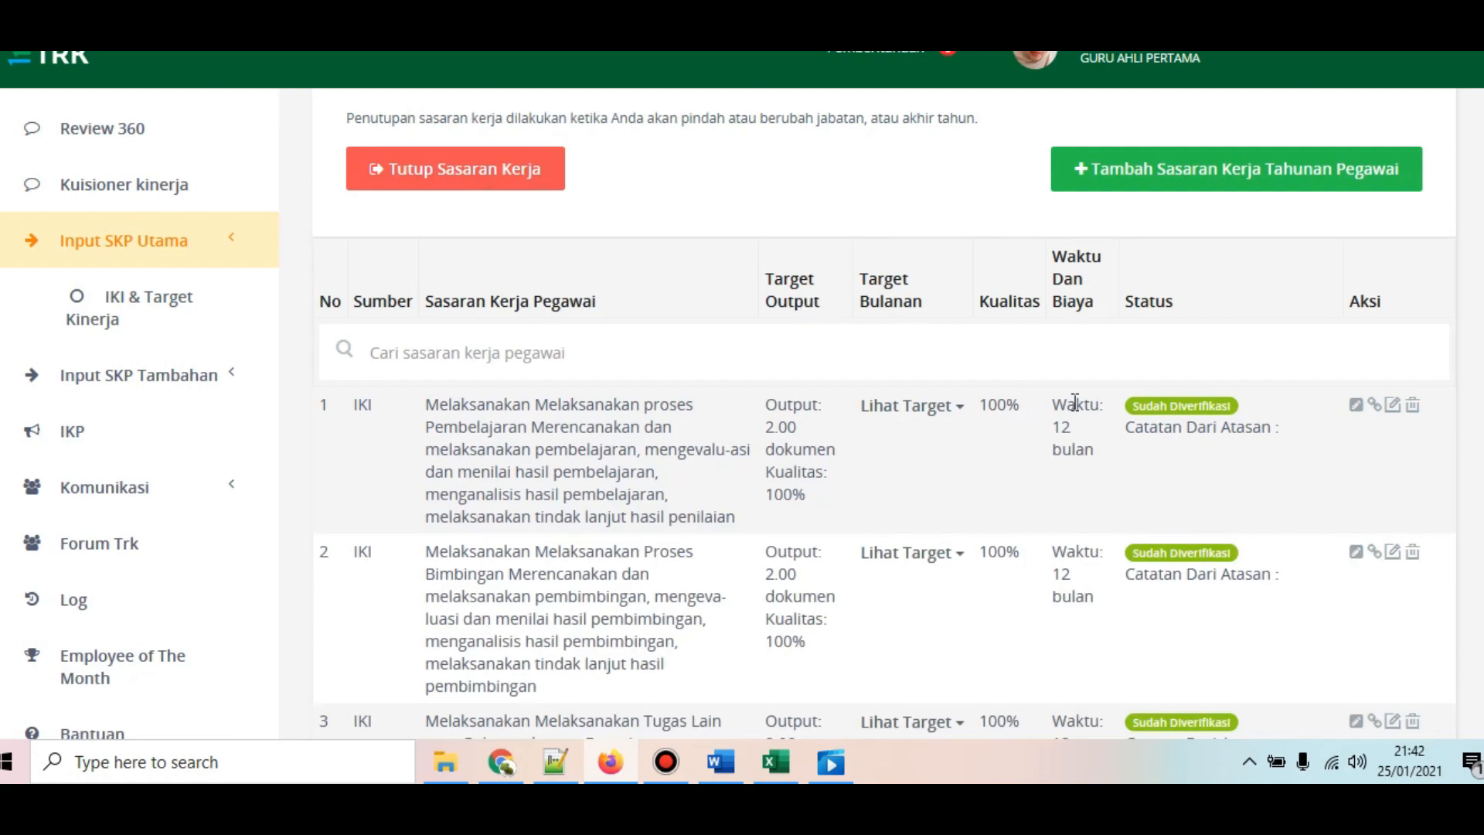
pyautogui.scroll(-5, 1169, 440)
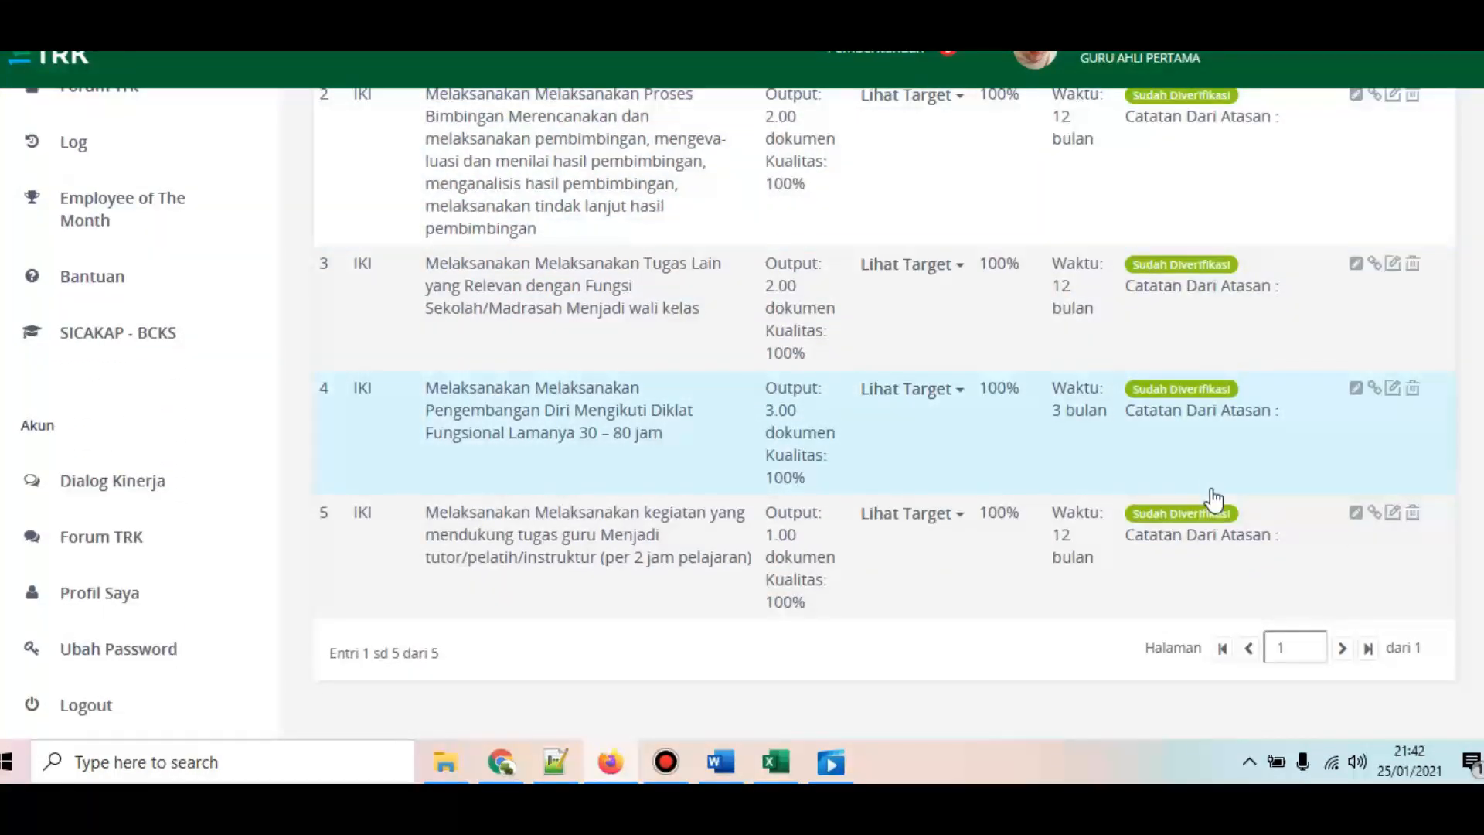
pyautogui.scroll(5, 1221, 479)
pyautogui.click(1356, 405)
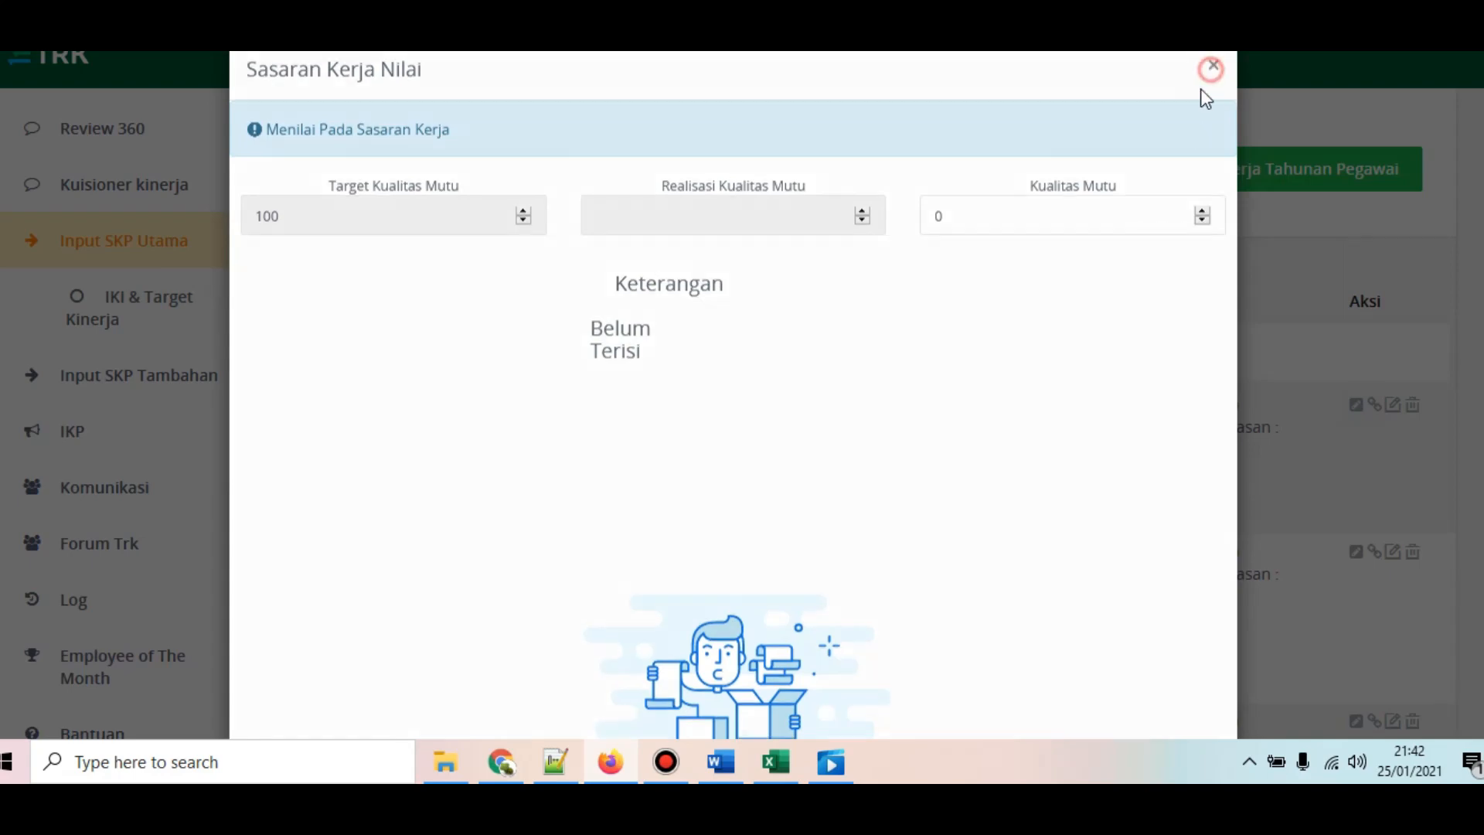
pyautogui.click(1212, 68)
pyautogui.scroll(-7, 1360, 525)
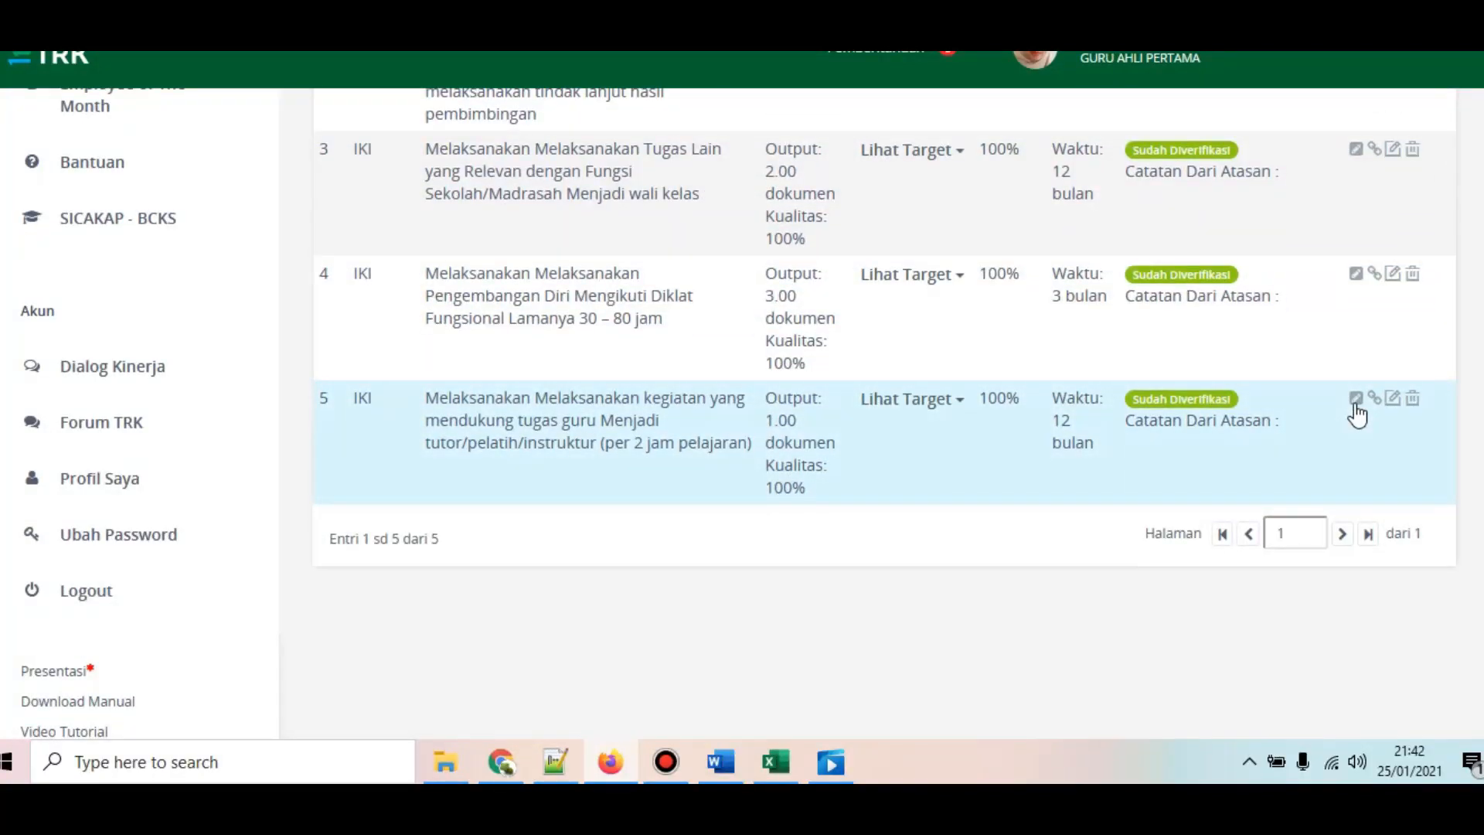
pyautogui.scroll(7, 1357, 414)
# Step: Rate the first work target, proses Pembelajaran, with a Kualitas Mutu of 100 and submit the rating
pyautogui.click(1355, 291)
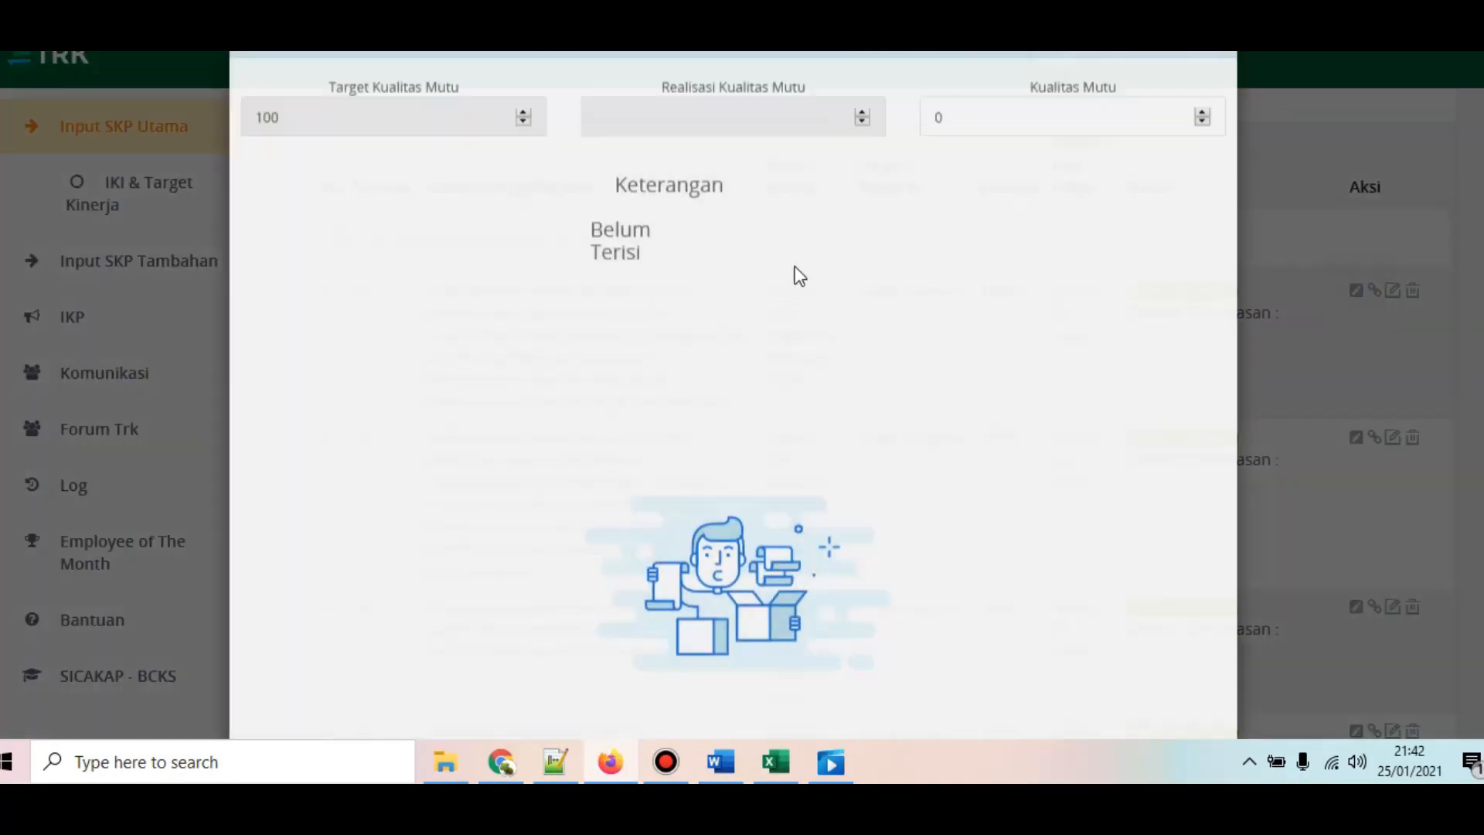
pyautogui.click(723, 214)
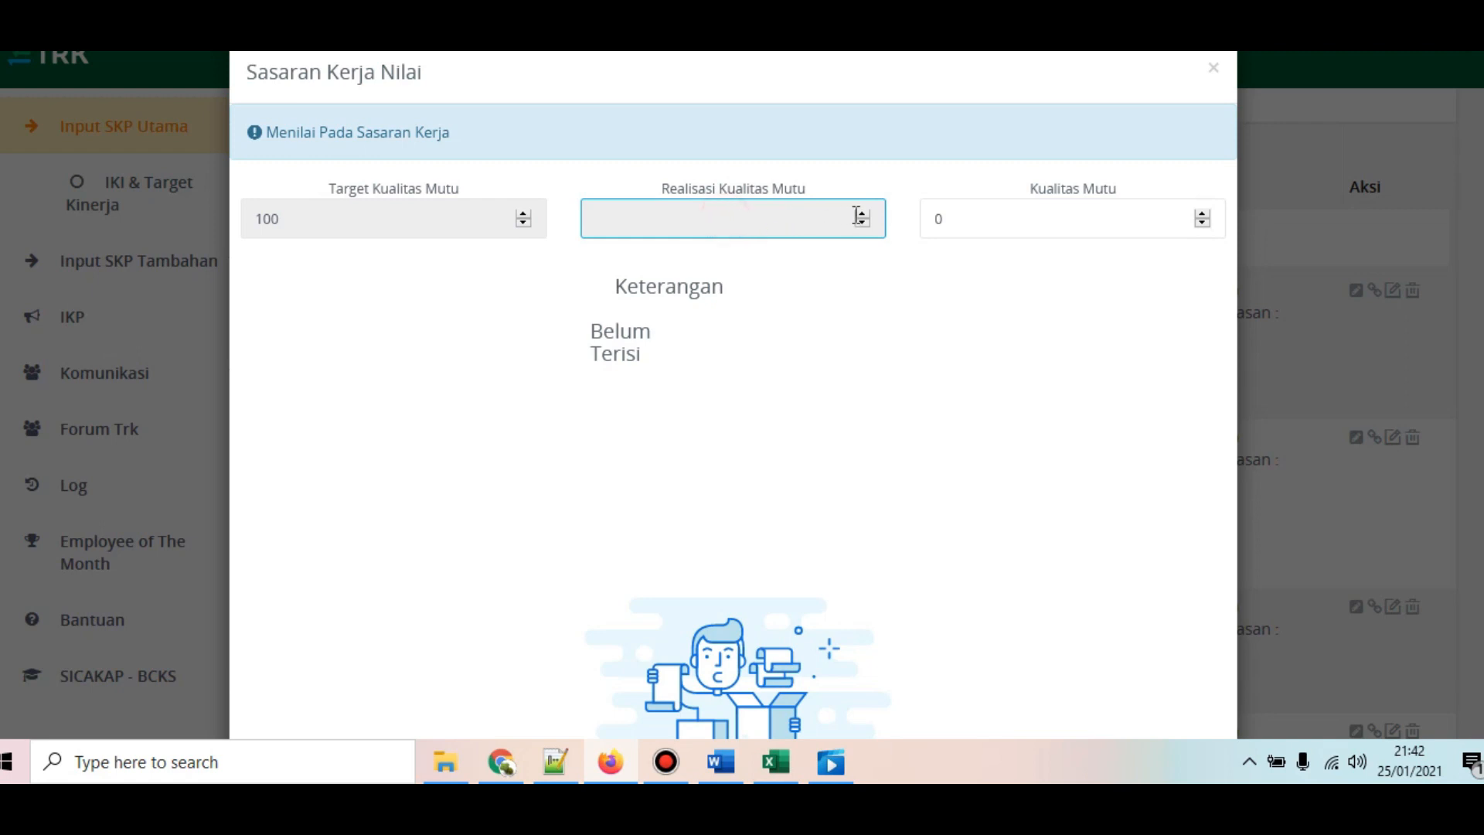
pyautogui.click(820, 226)
pyautogui.click(1096, 222)
pyautogui.write('100')
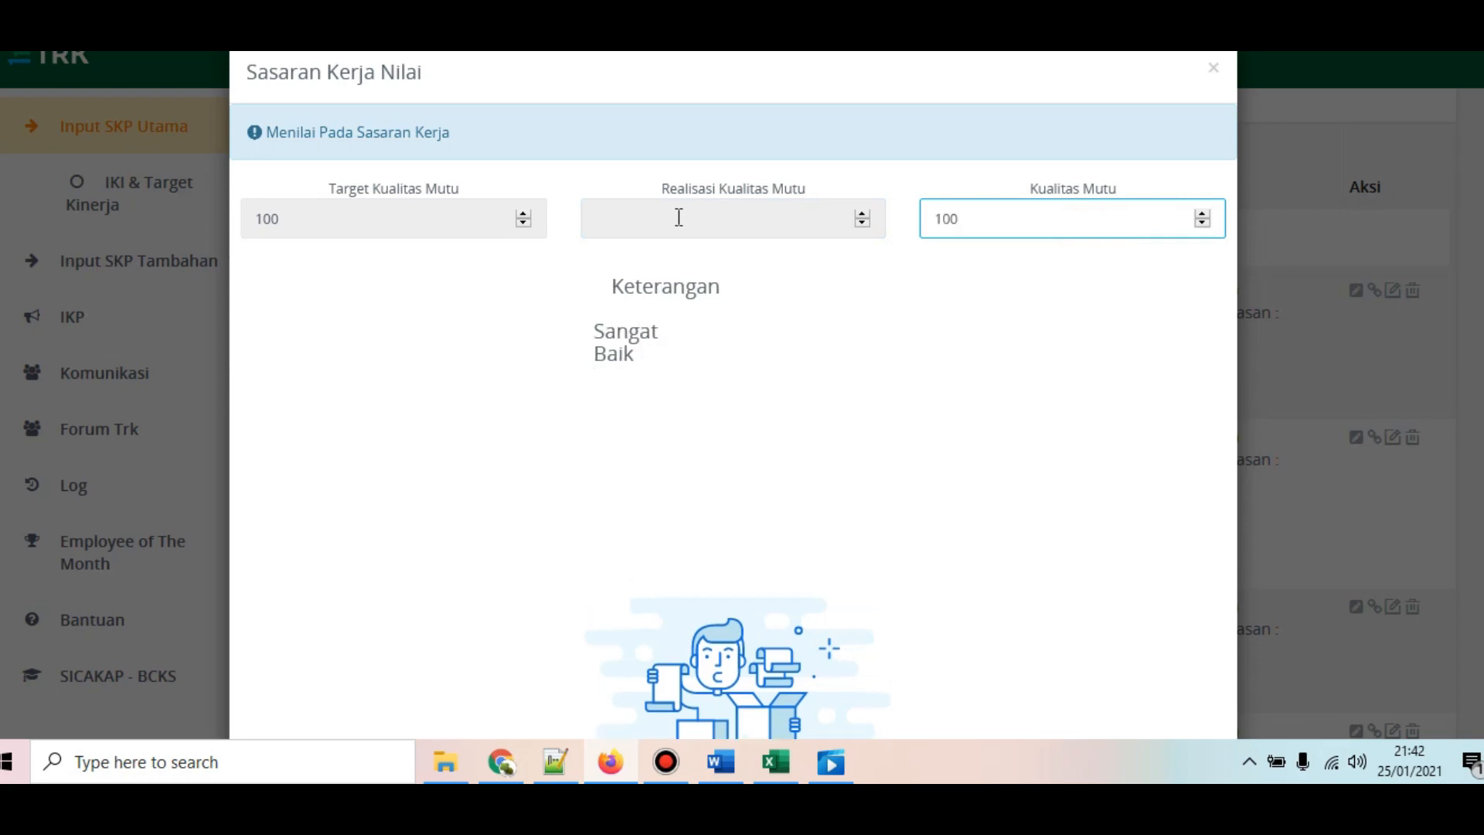
pyautogui.scroll(-5, 888, 402)
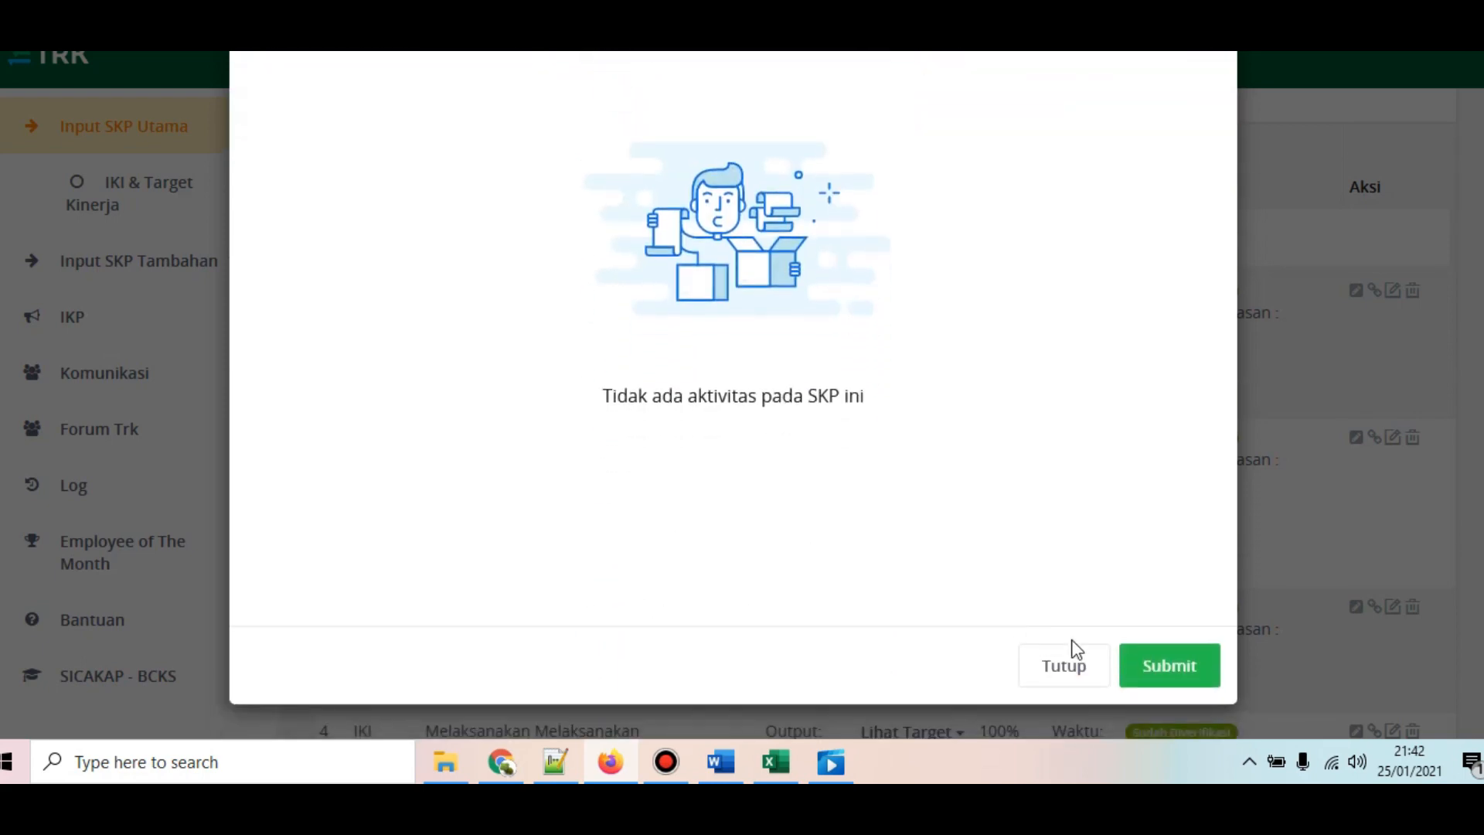
pyautogui.click(1141, 666)
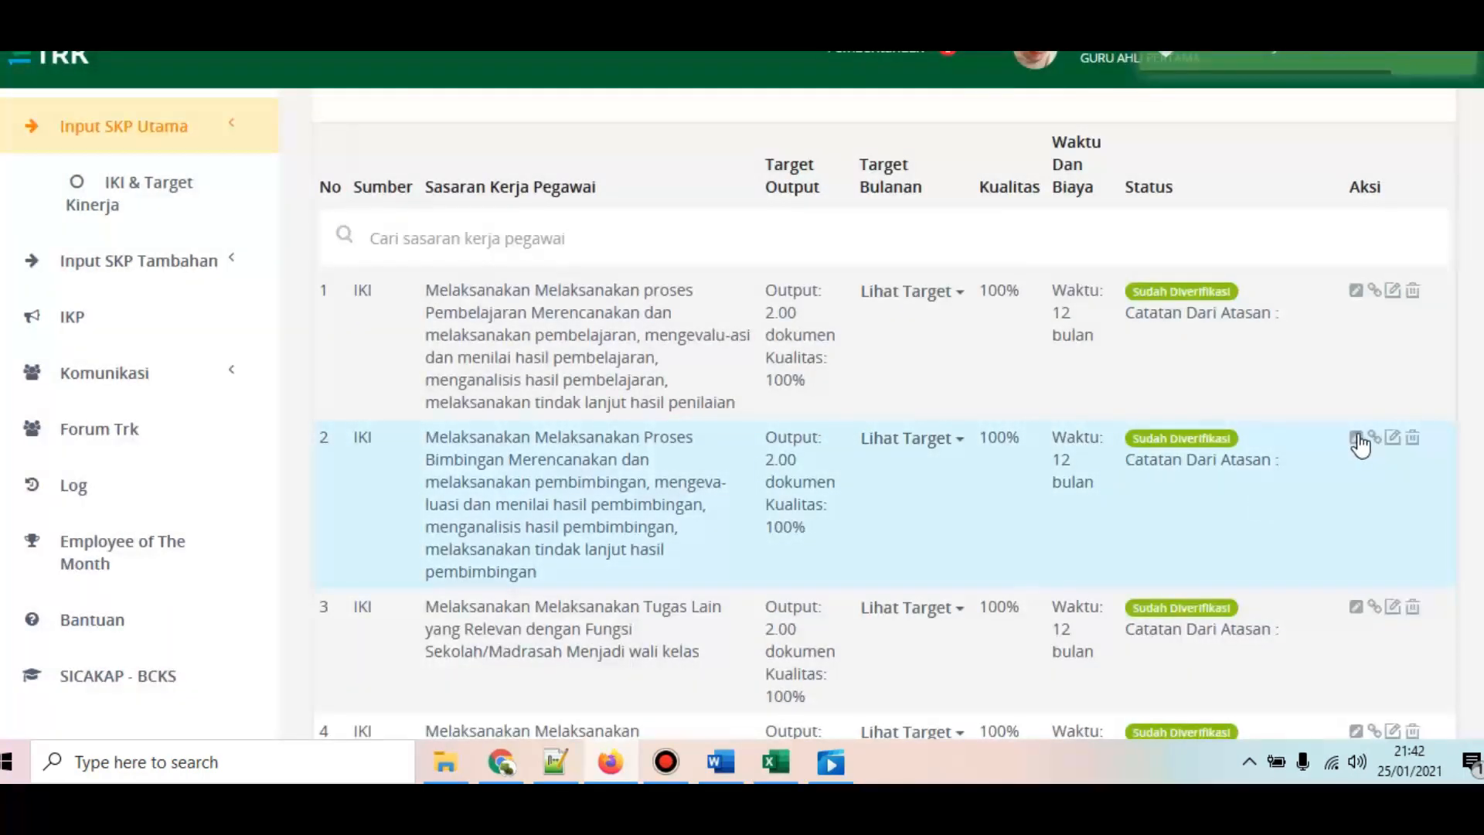
# Step: Rate the second work target, Proses Bimbingan, with a Kualitas Mutu of 100 and submit the rating
pyautogui.click(1356, 439)
pyautogui.click(1054, 222)
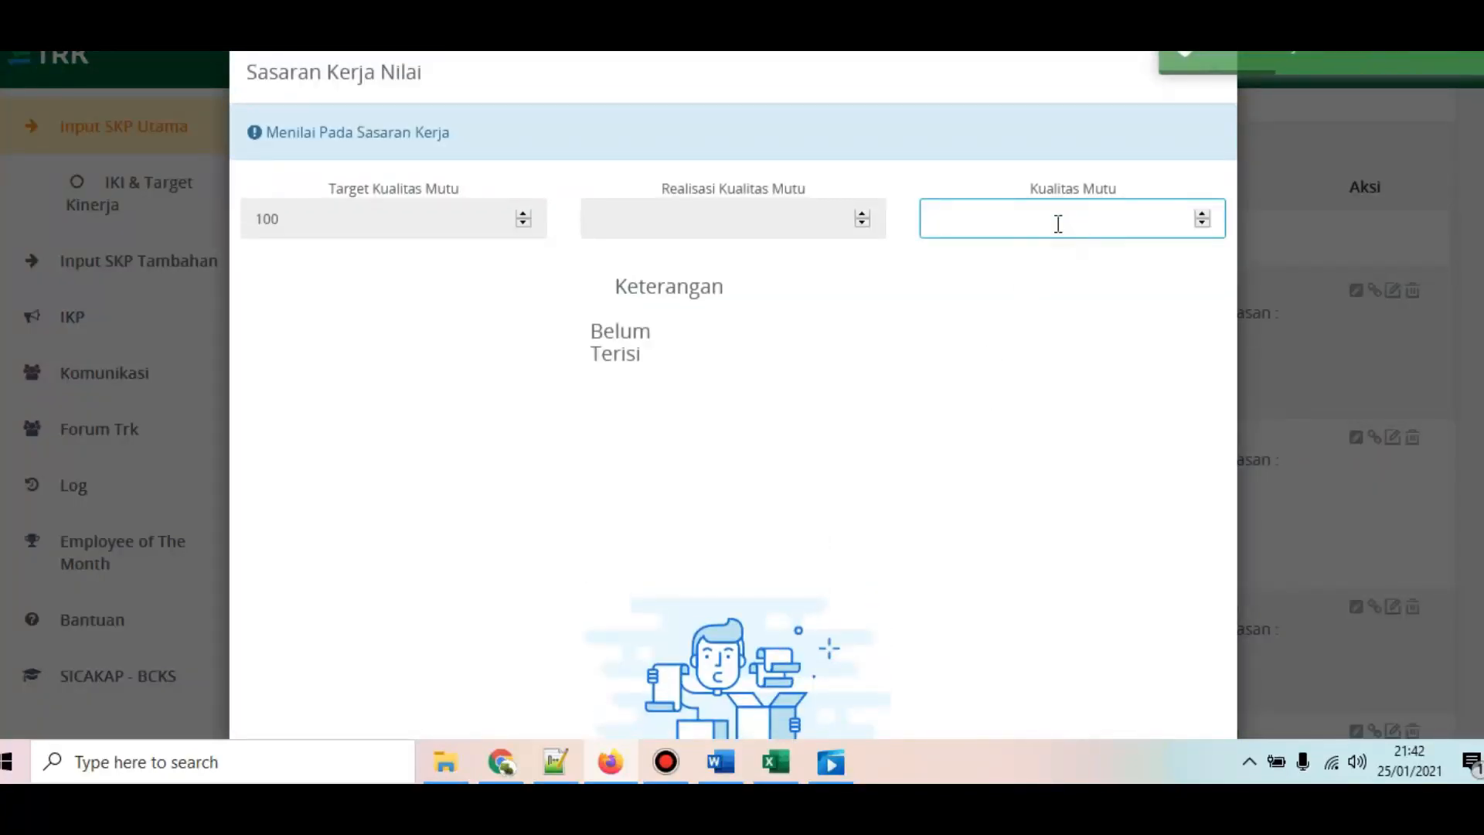
pyautogui.write('100')
pyautogui.scroll(-5, 1045, 346)
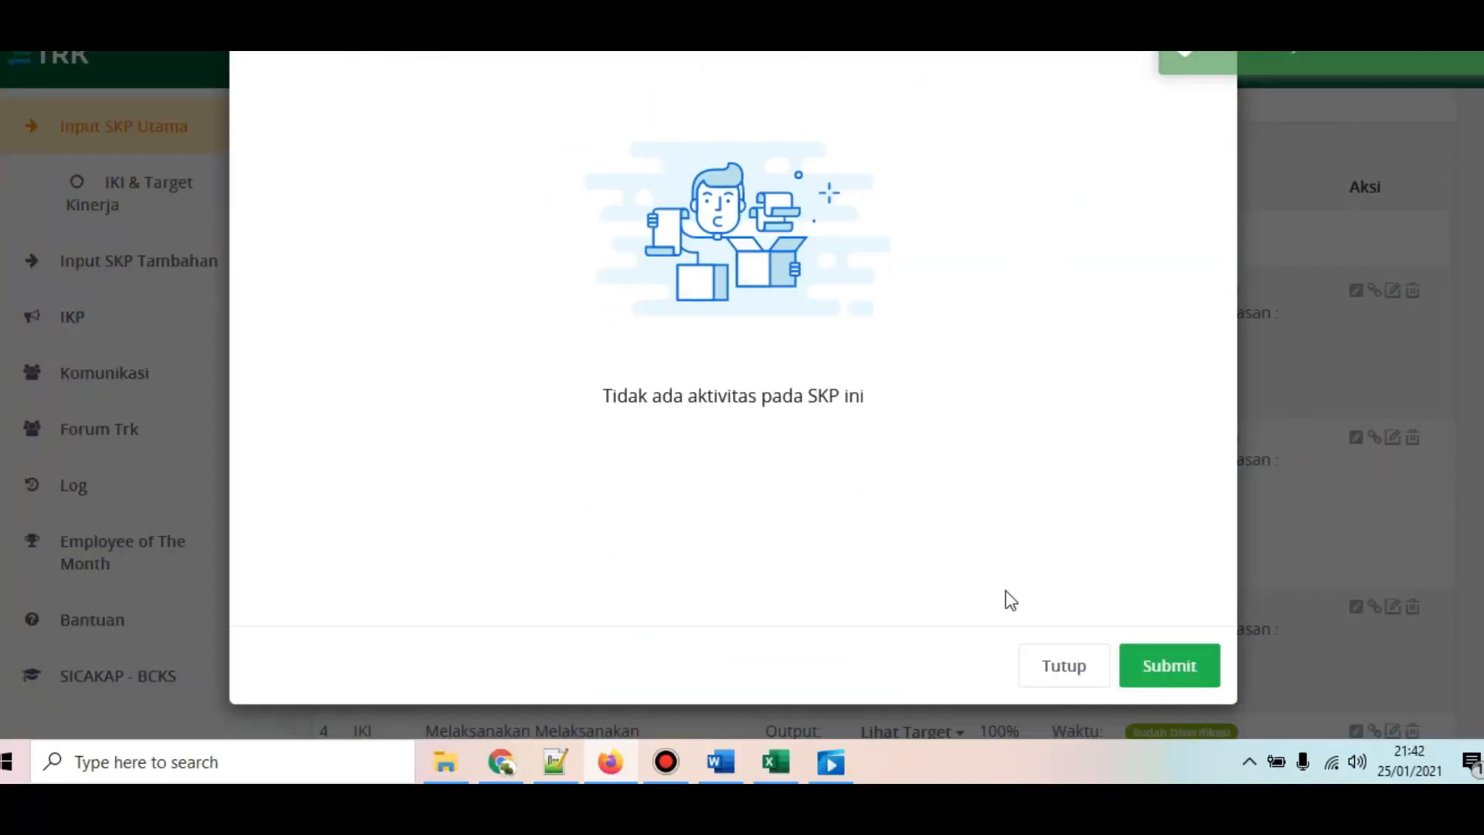
pyautogui.click(1159, 671)
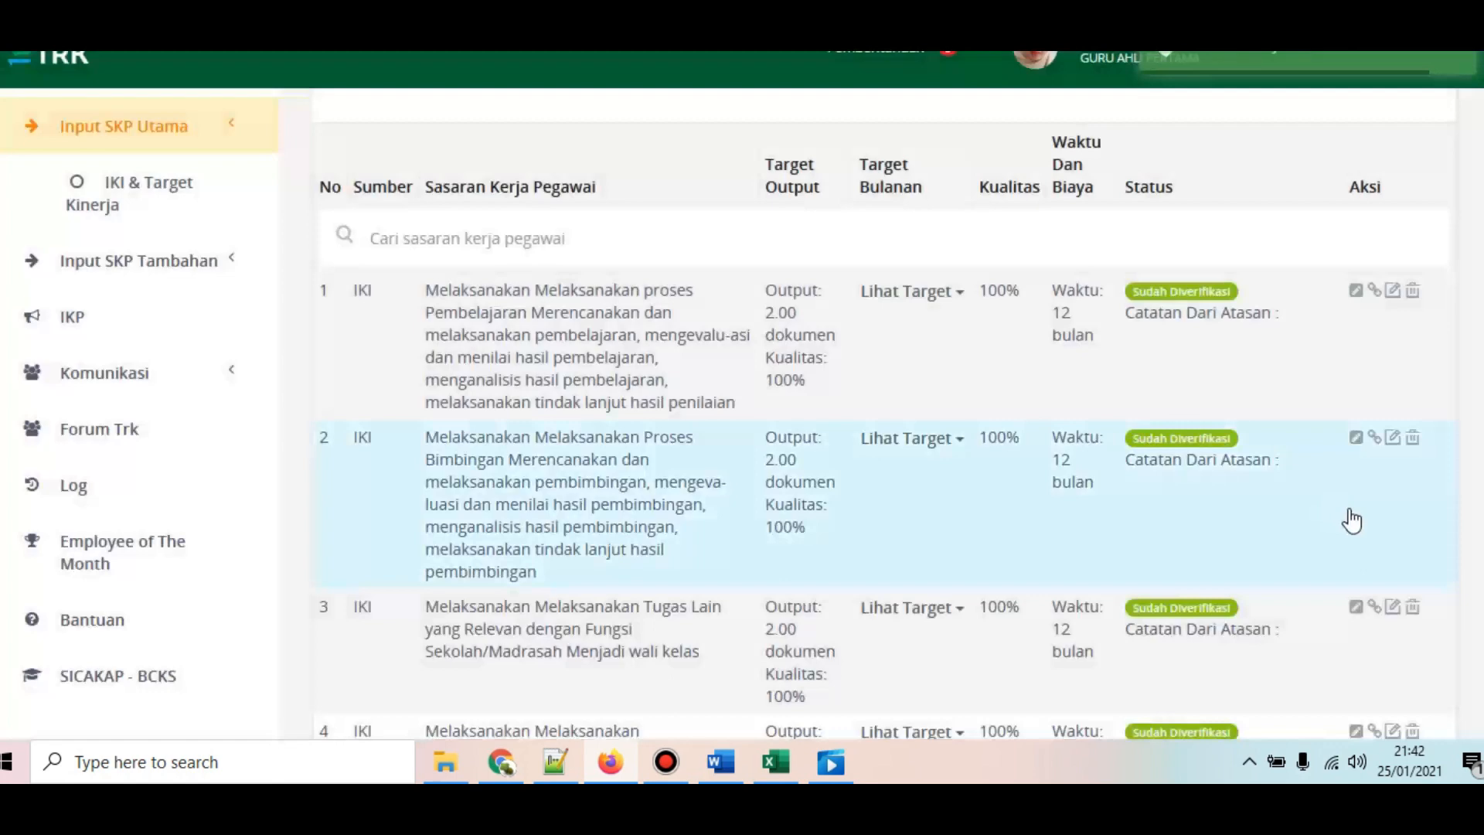
# Step: Rate the third work target, Menjadi wali kelas, with a Kualitas Mutu of 100 and submit the rating
pyautogui.click(1356, 607)
pyautogui.click(980, 224)
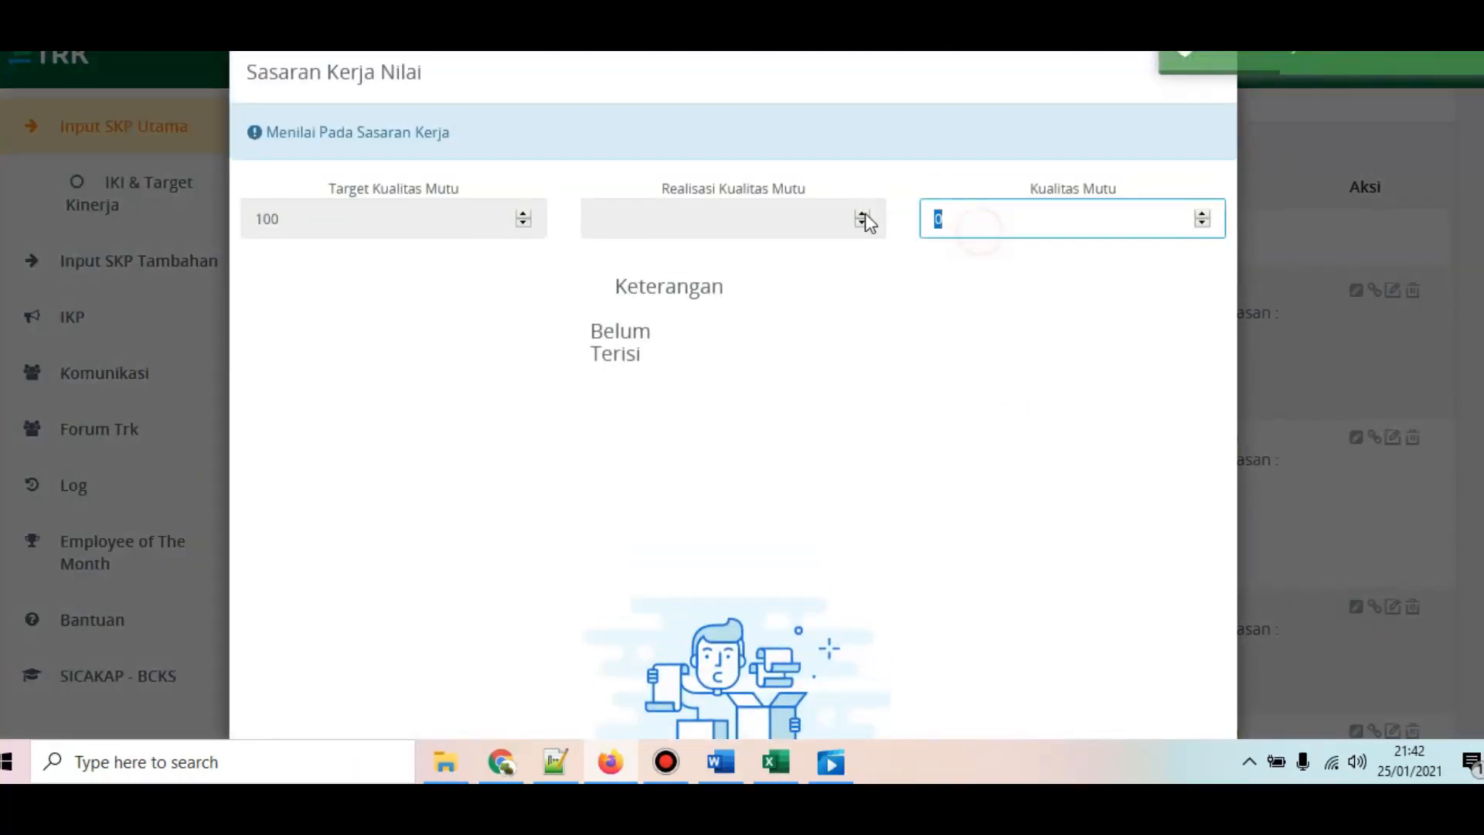
pyautogui.write('1000')
pyautogui.scroll(-2, 875, 281)
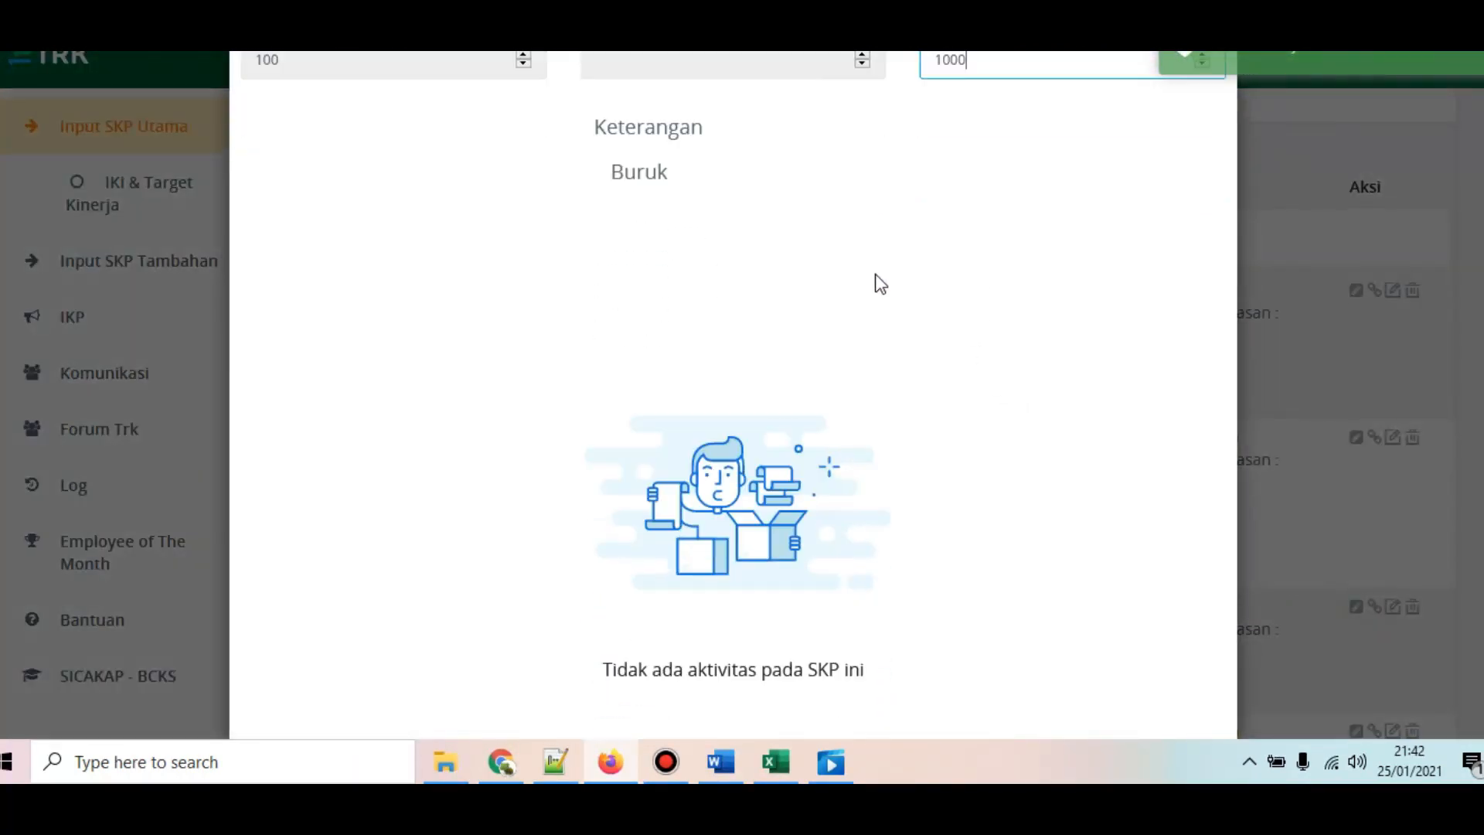
pyautogui.scroll(2, 909, 256)
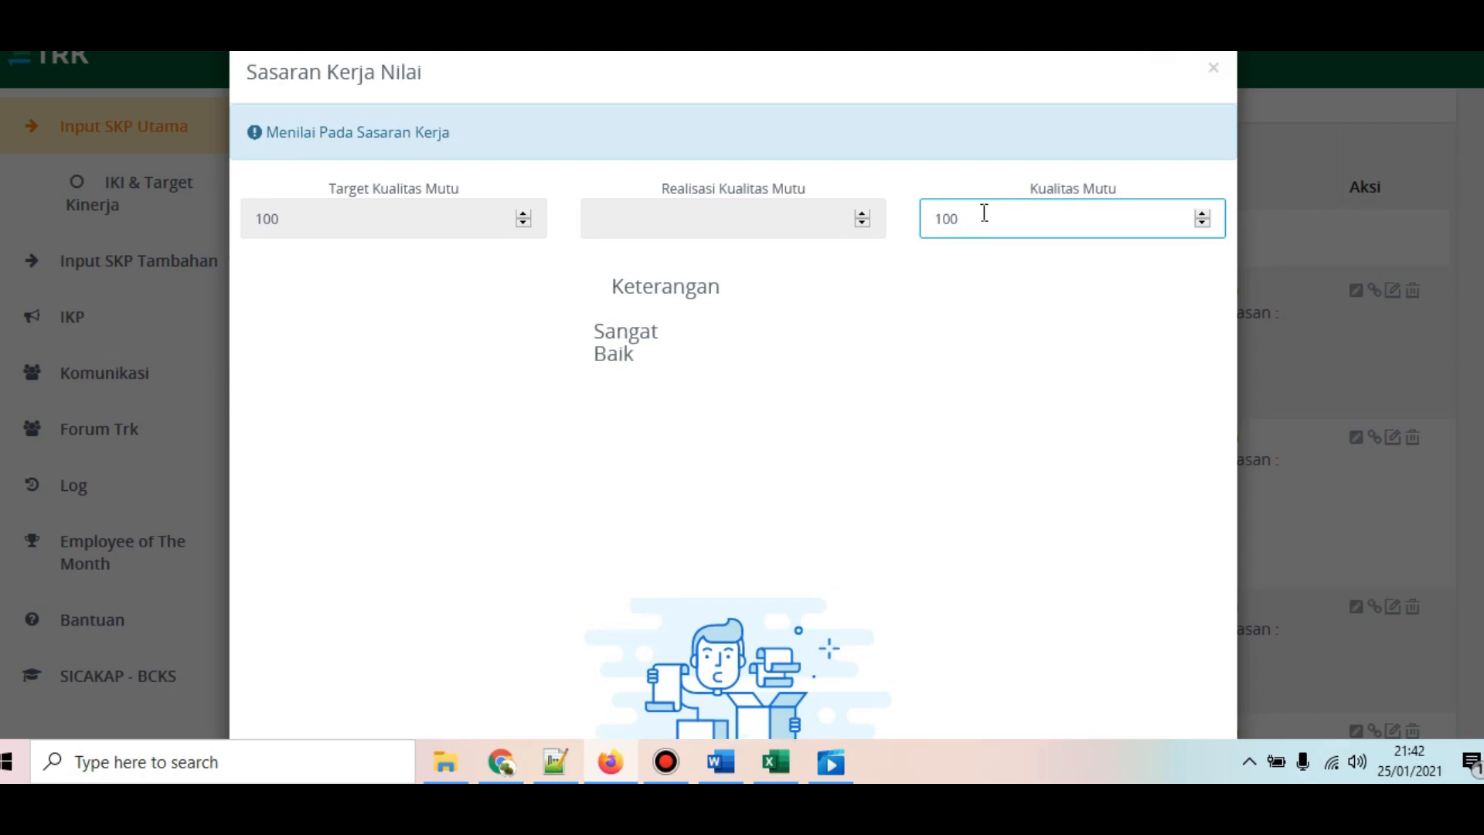
pyautogui.scroll(-5, 906, 377)
pyautogui.click(1206, 661)
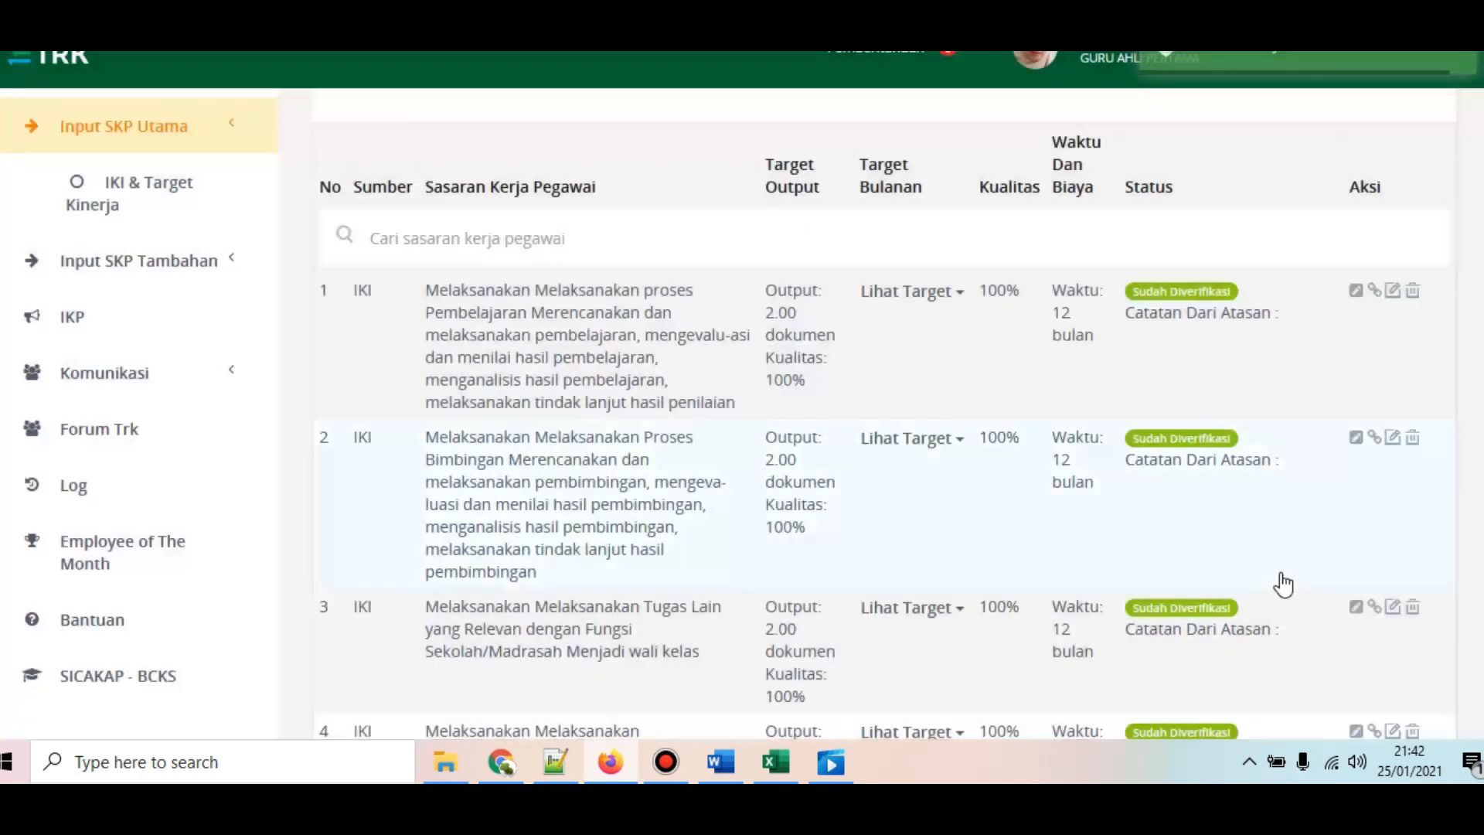
# Step: Rate the fourth work target, Pengembangan Diri, with a Kualitas Mutu of 100 and submit the rating
pyautogui.scroll(-2, 1299, 588)
pyautogui.click(1355, 619)
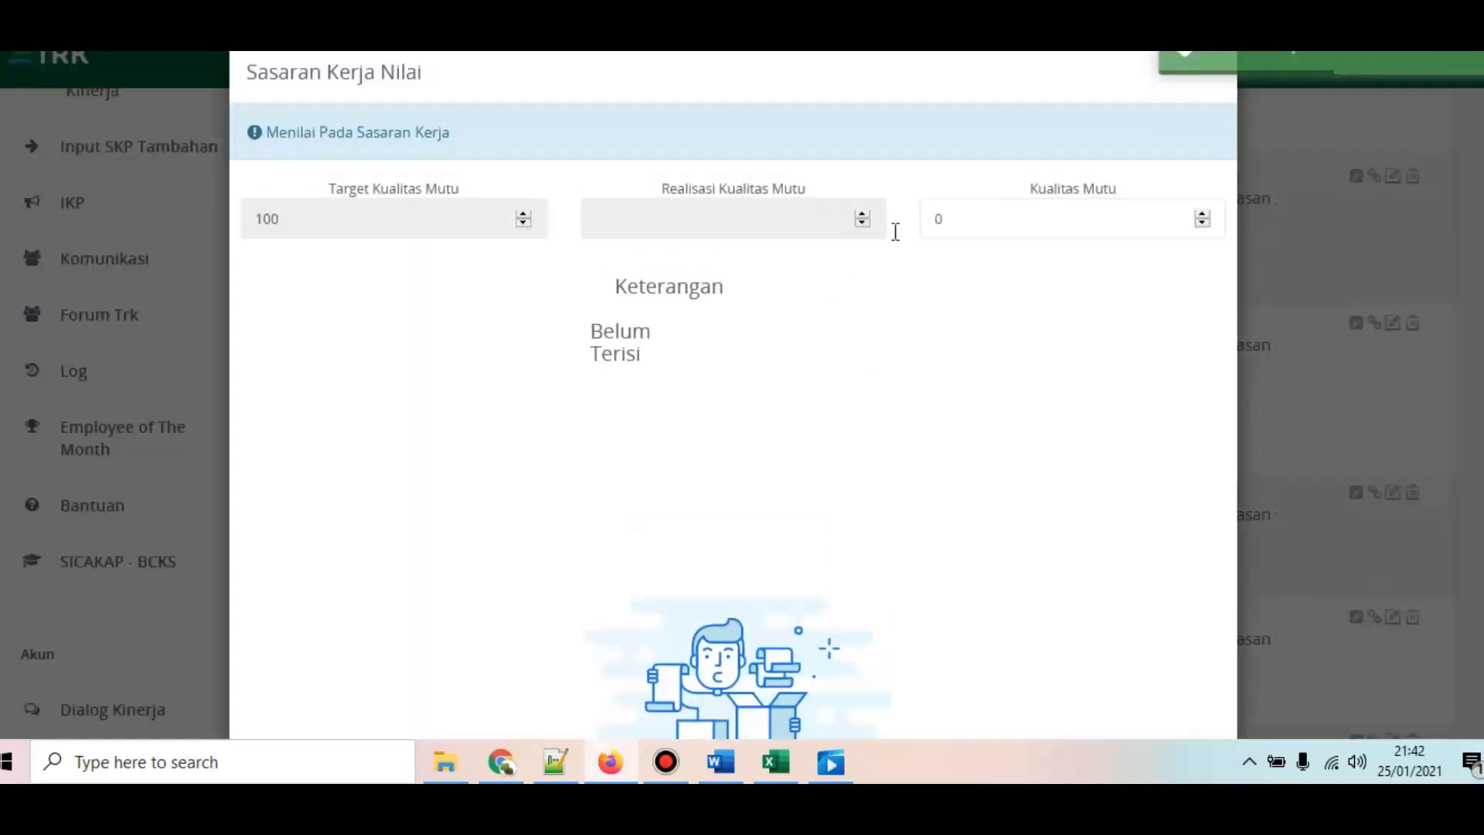
pyautogui.write('100')
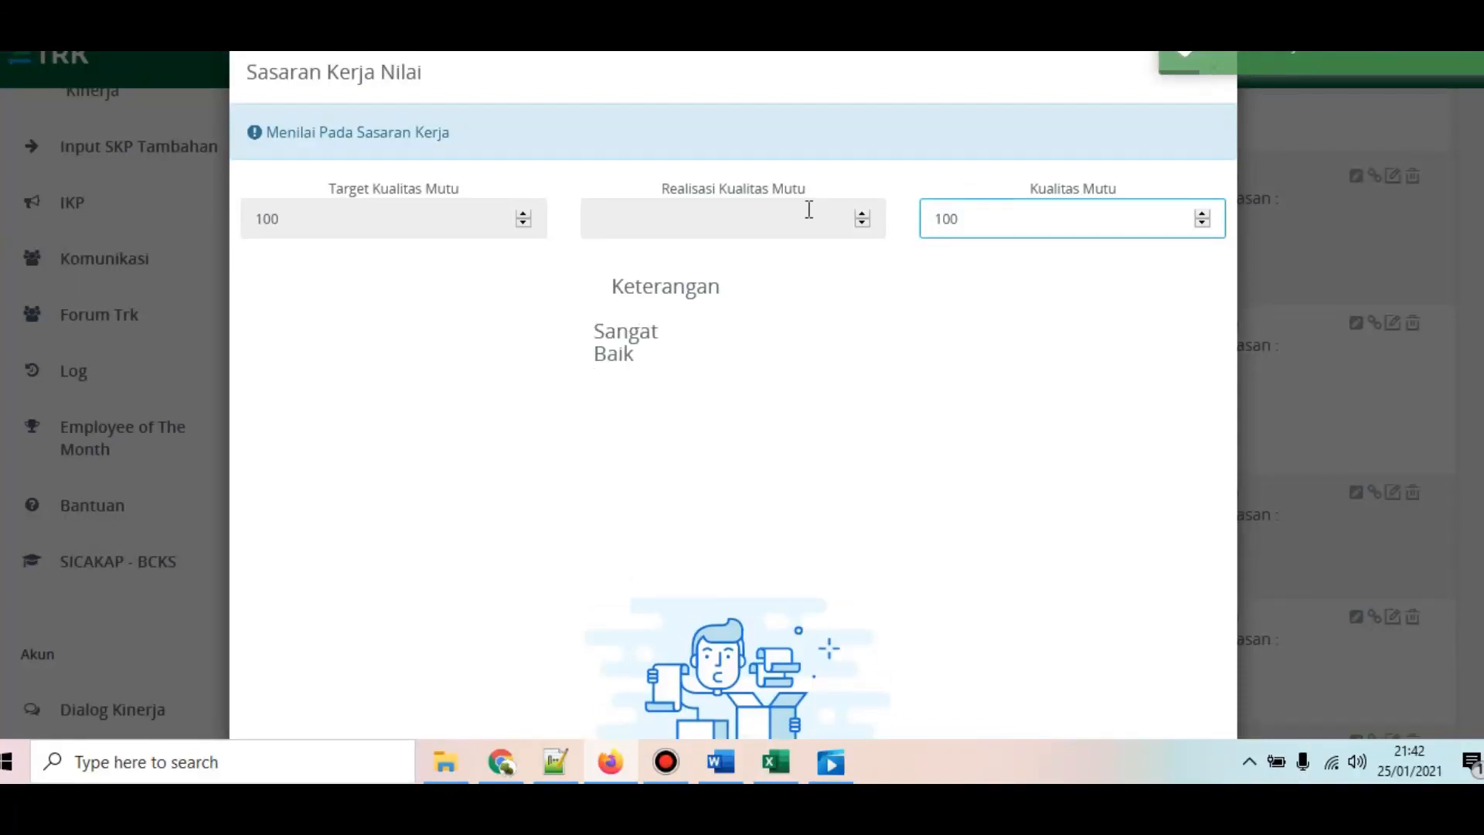
pyautogui.scroll(-5, 855, 278)
pyautogui.click(1144, 663)
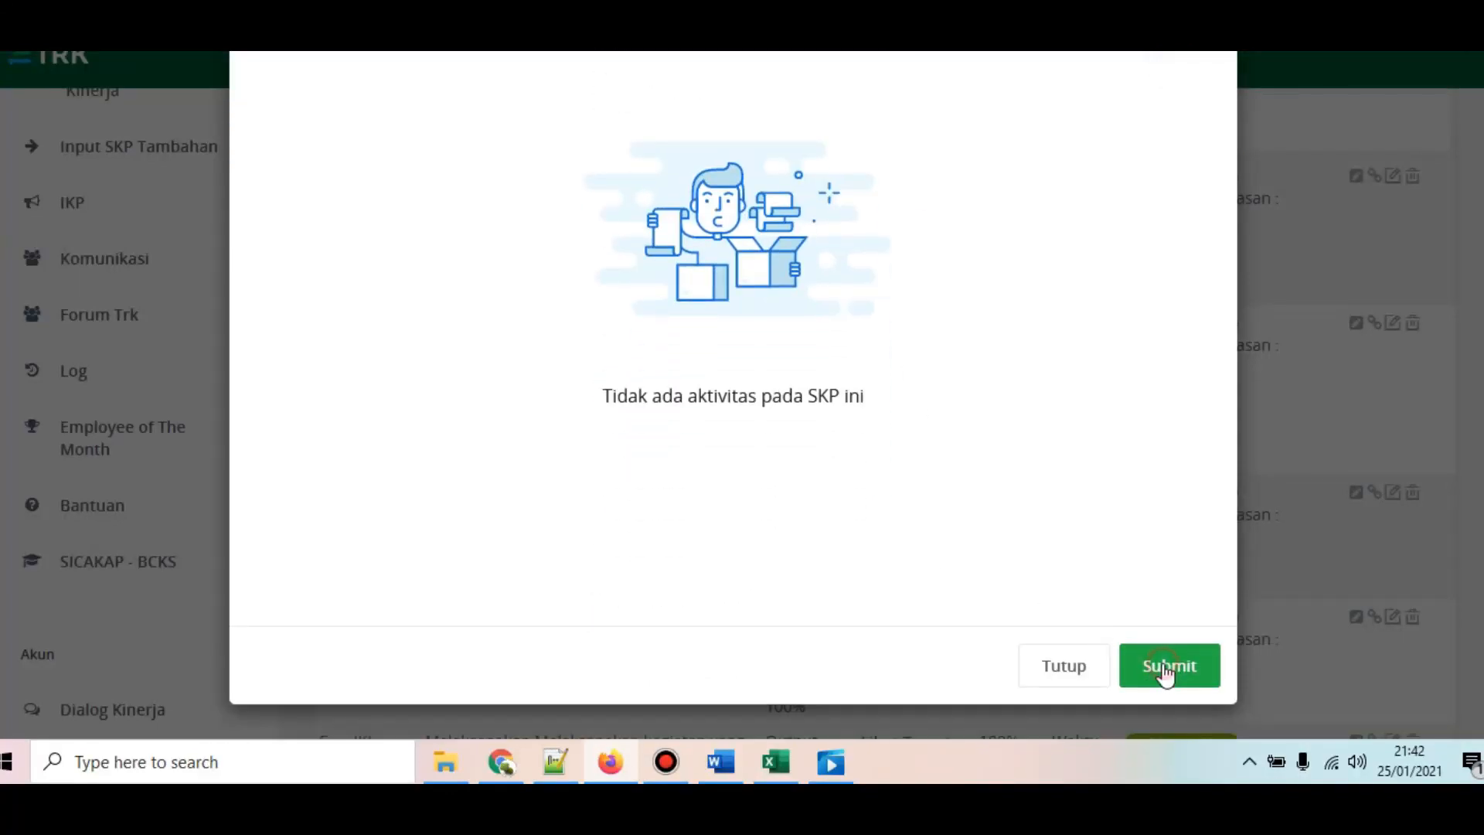
# Step: Rate the fifth work target, Menjadi tutor/pelatih/instruktur, with a Kualitas Mutu of 100 and submit the rating
pyautogui.scroll(-3, 1260, 588)
pyautogui.click(1358, 512)
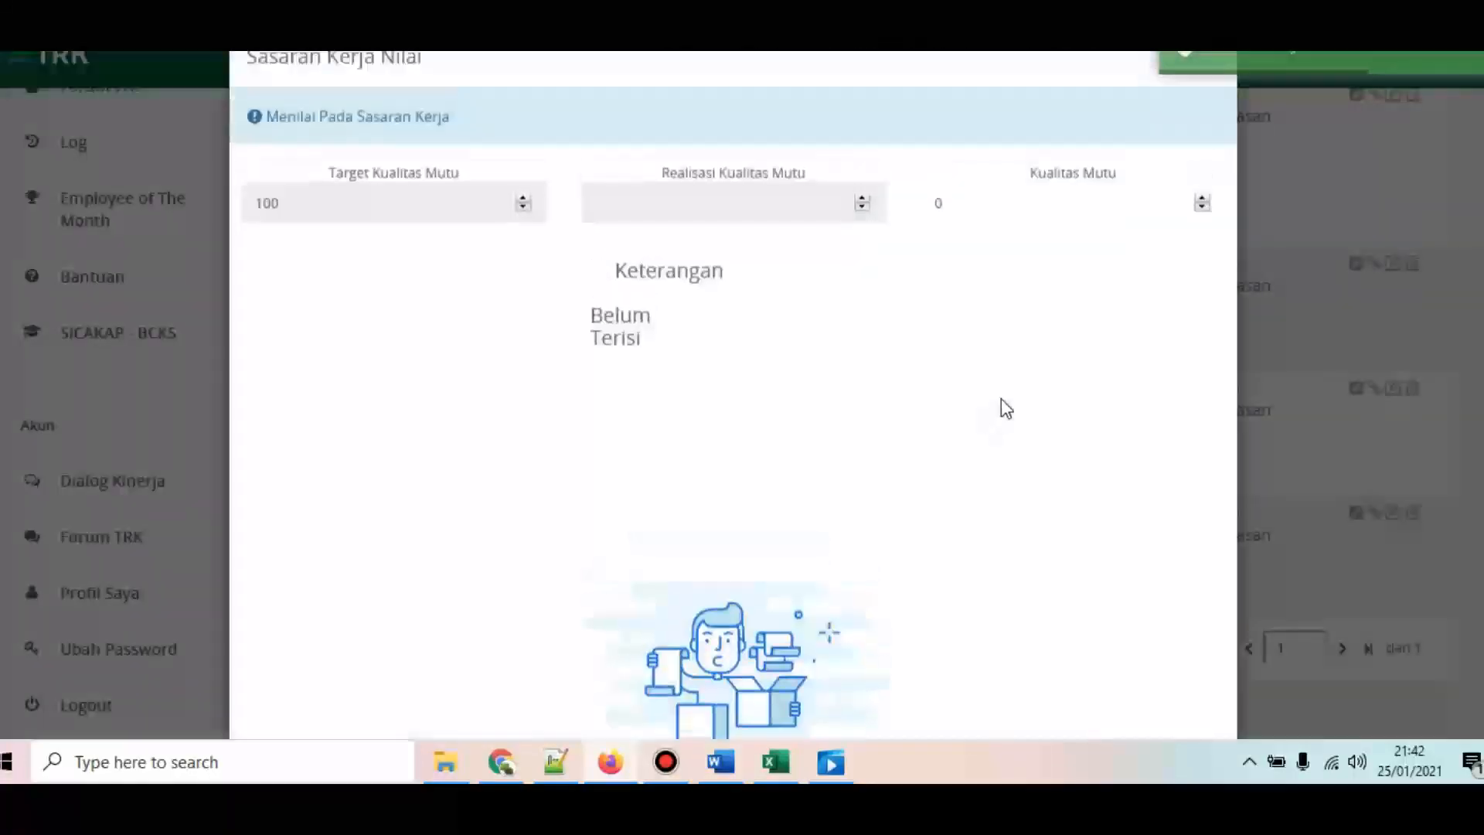
pyautogui.click(994, 219)
pyautogui.write('100')
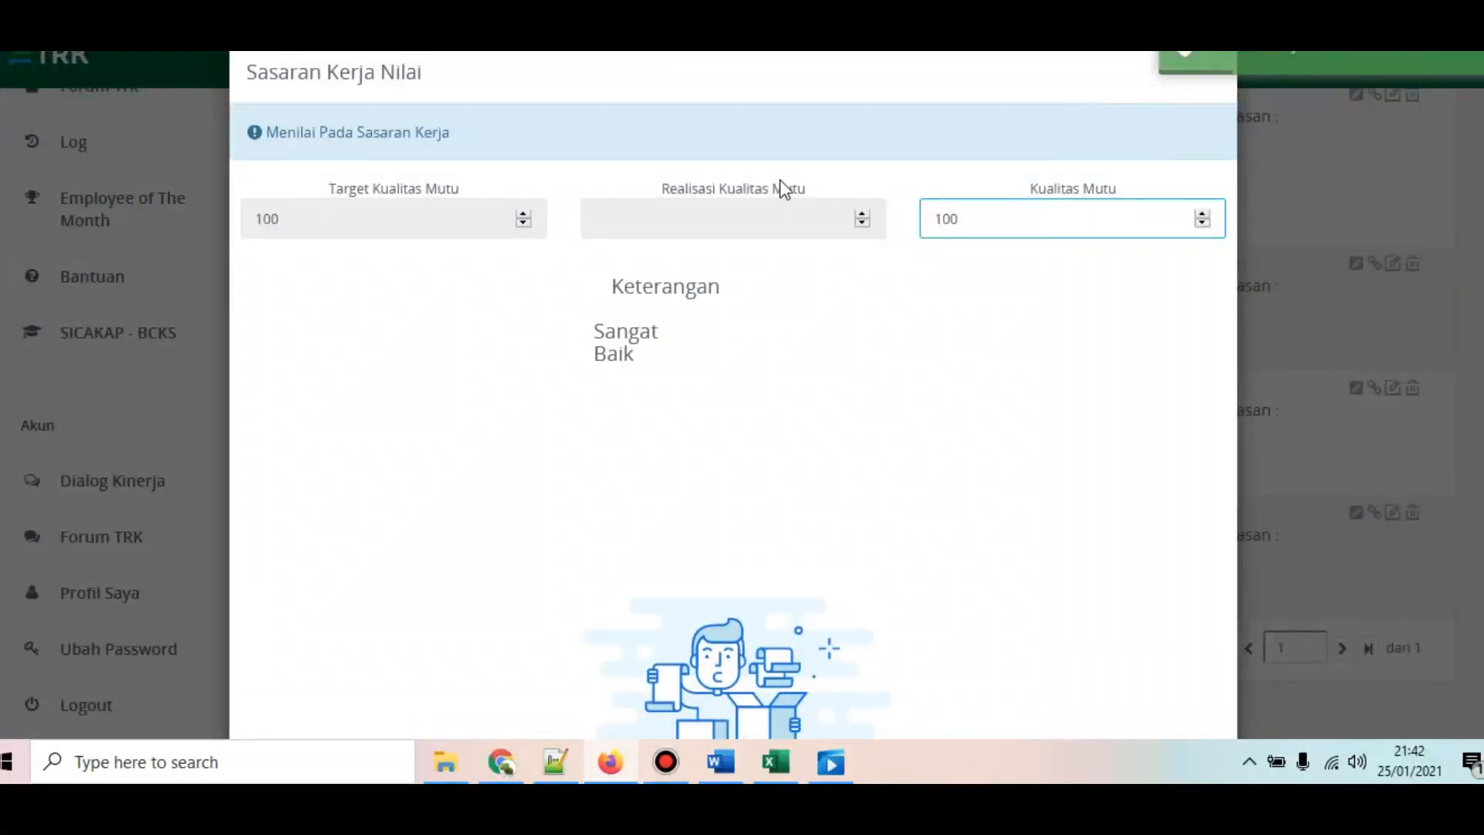
pyautogui.scroll(-5, 828, 338)
pyautogui.click(1166, 687)
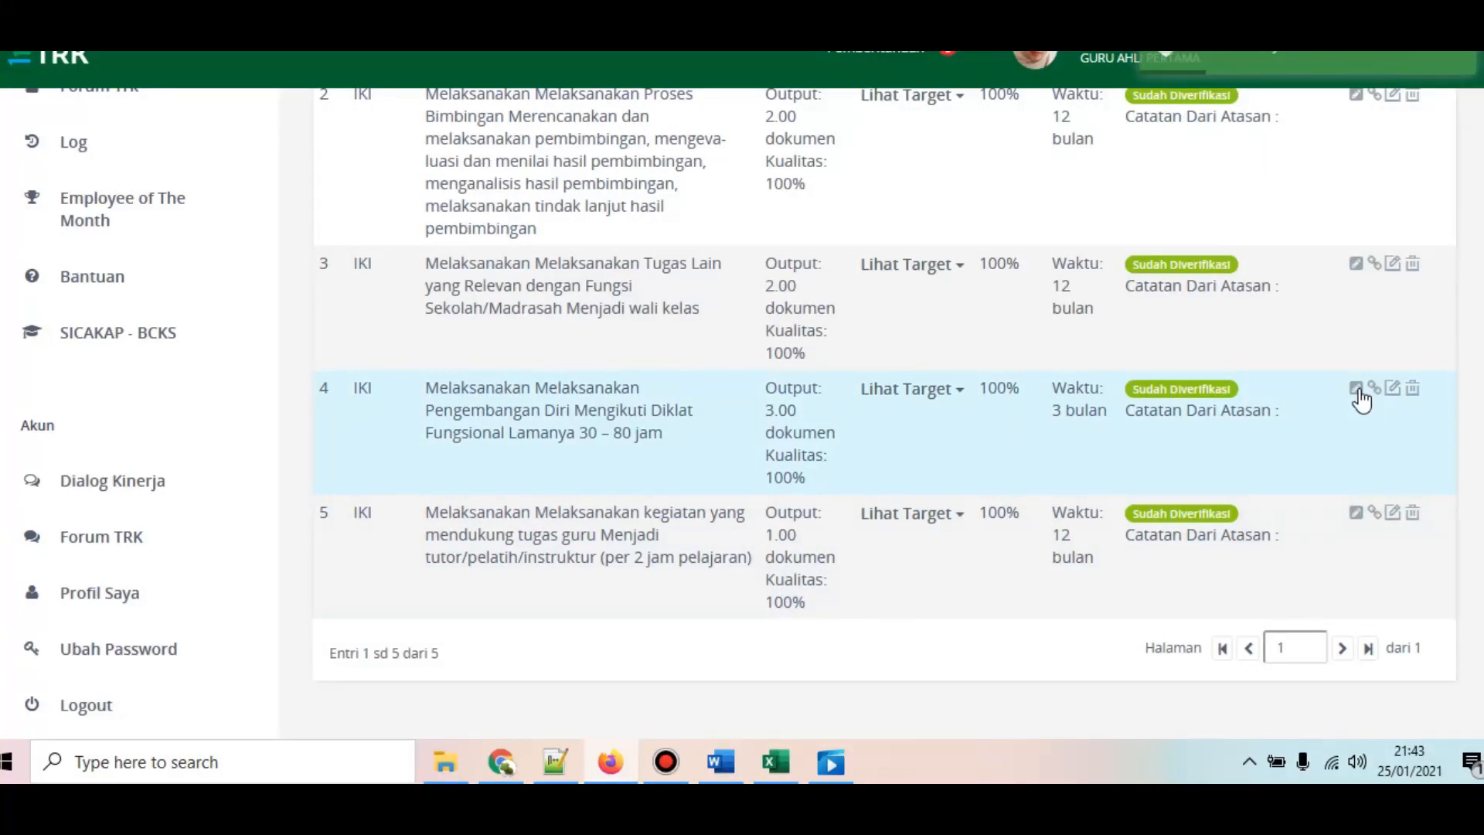
# Step: Reopen the rating form of the fourth work target, Pengembangan Diri, and submit it again
pyautogui.click(1356, 389)
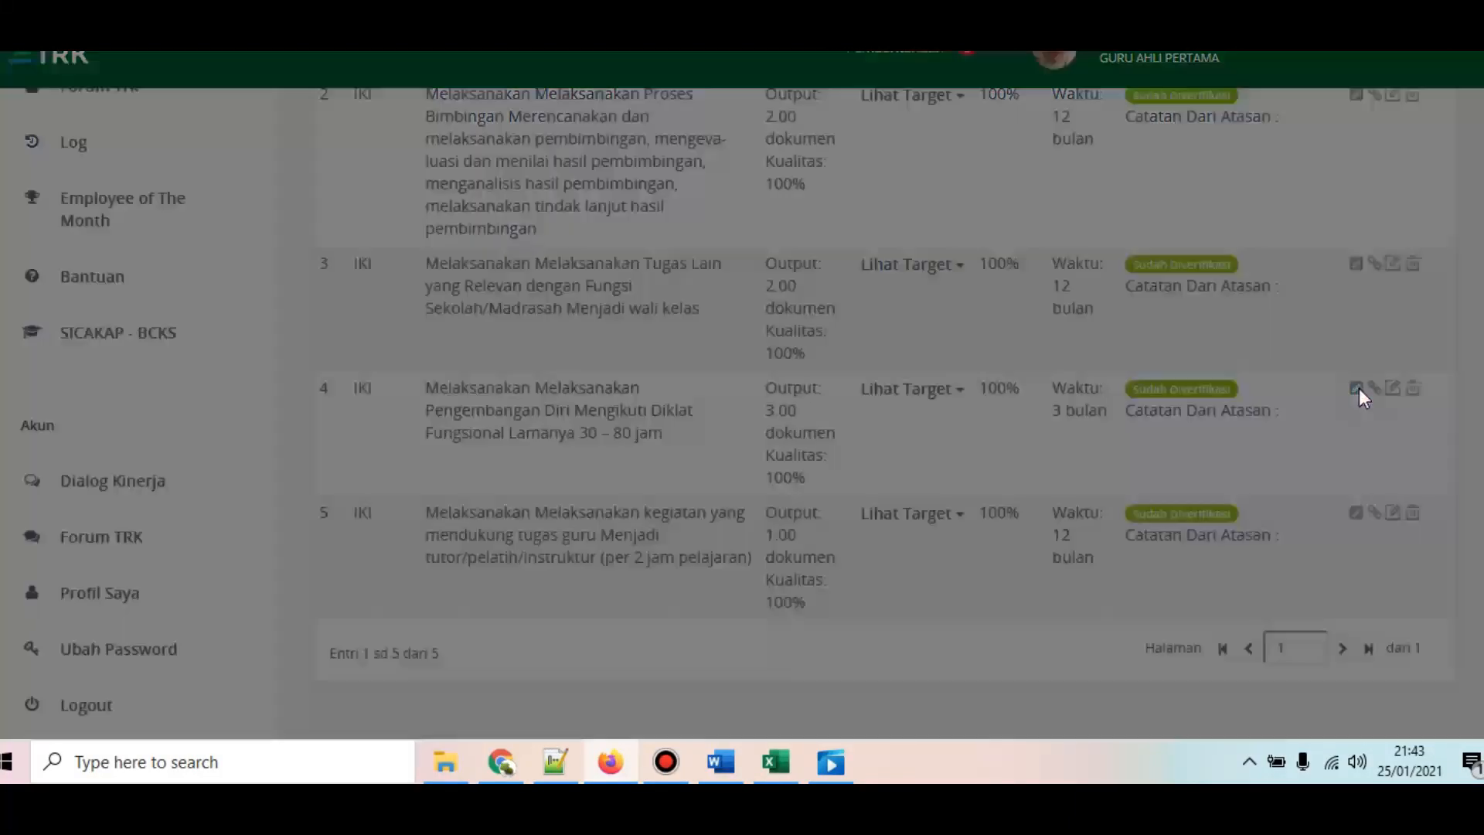
pyautogui.scroll(-5, 1175, 541)
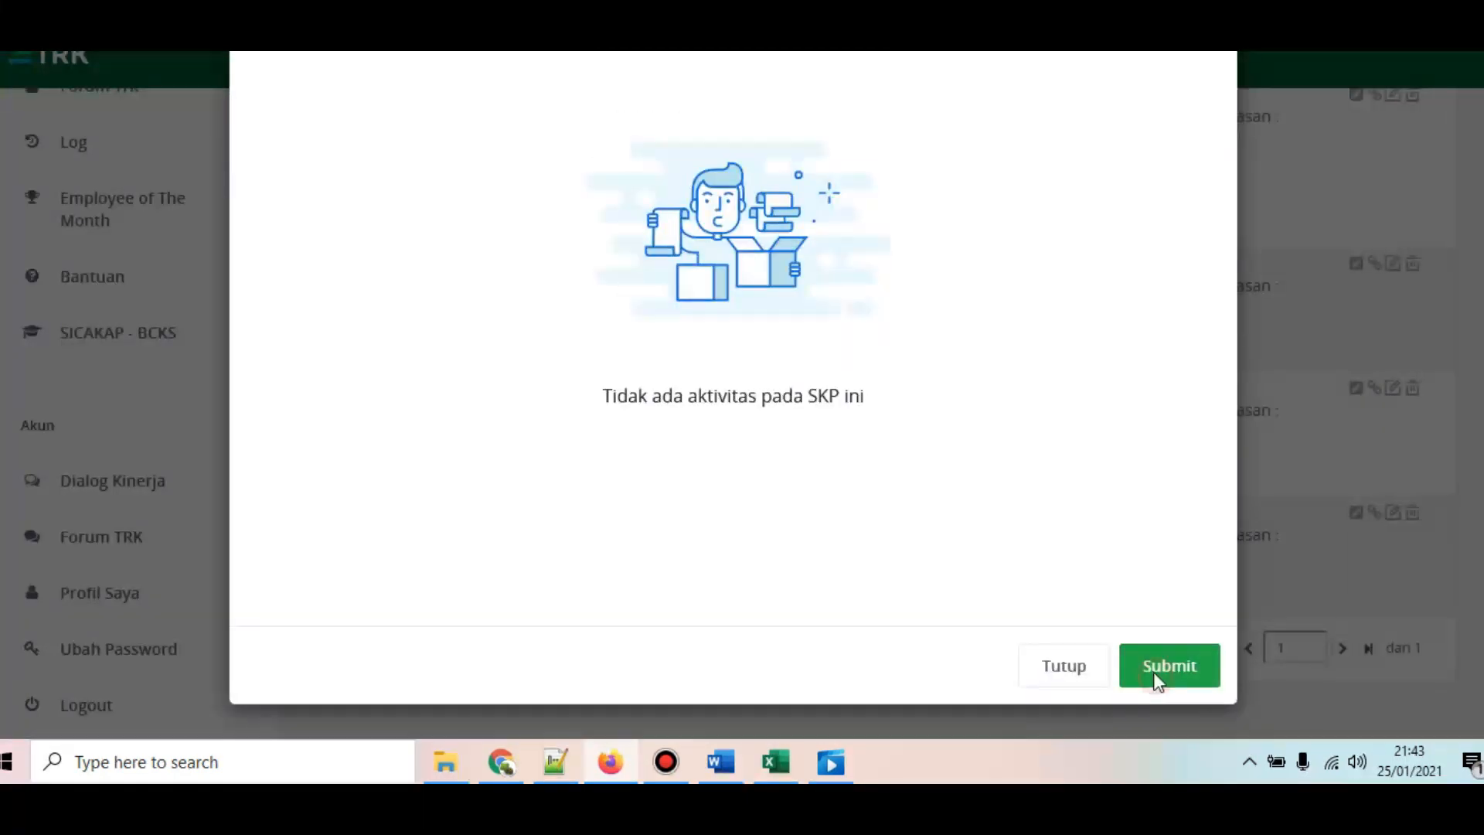
pyautogui.click(1158, 672)
pyautogui.scroll(10, 889, 533)
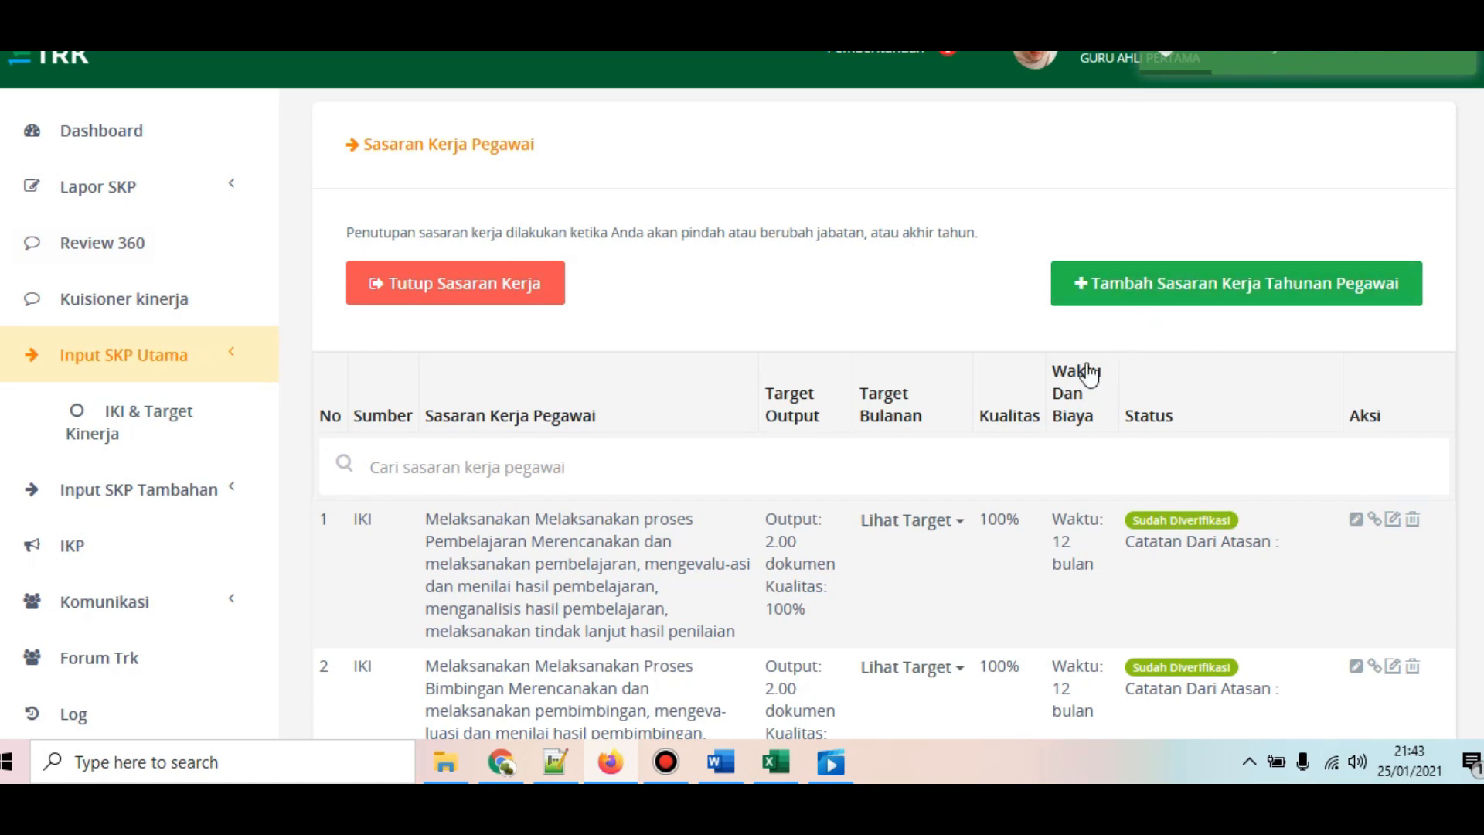
# Step: Reopen the rating form of the first target, proses Pembelajaran, enter 100 as its Kualitas Mutu again, and submit it
pyautogui.scroll(-2, 945, 456)
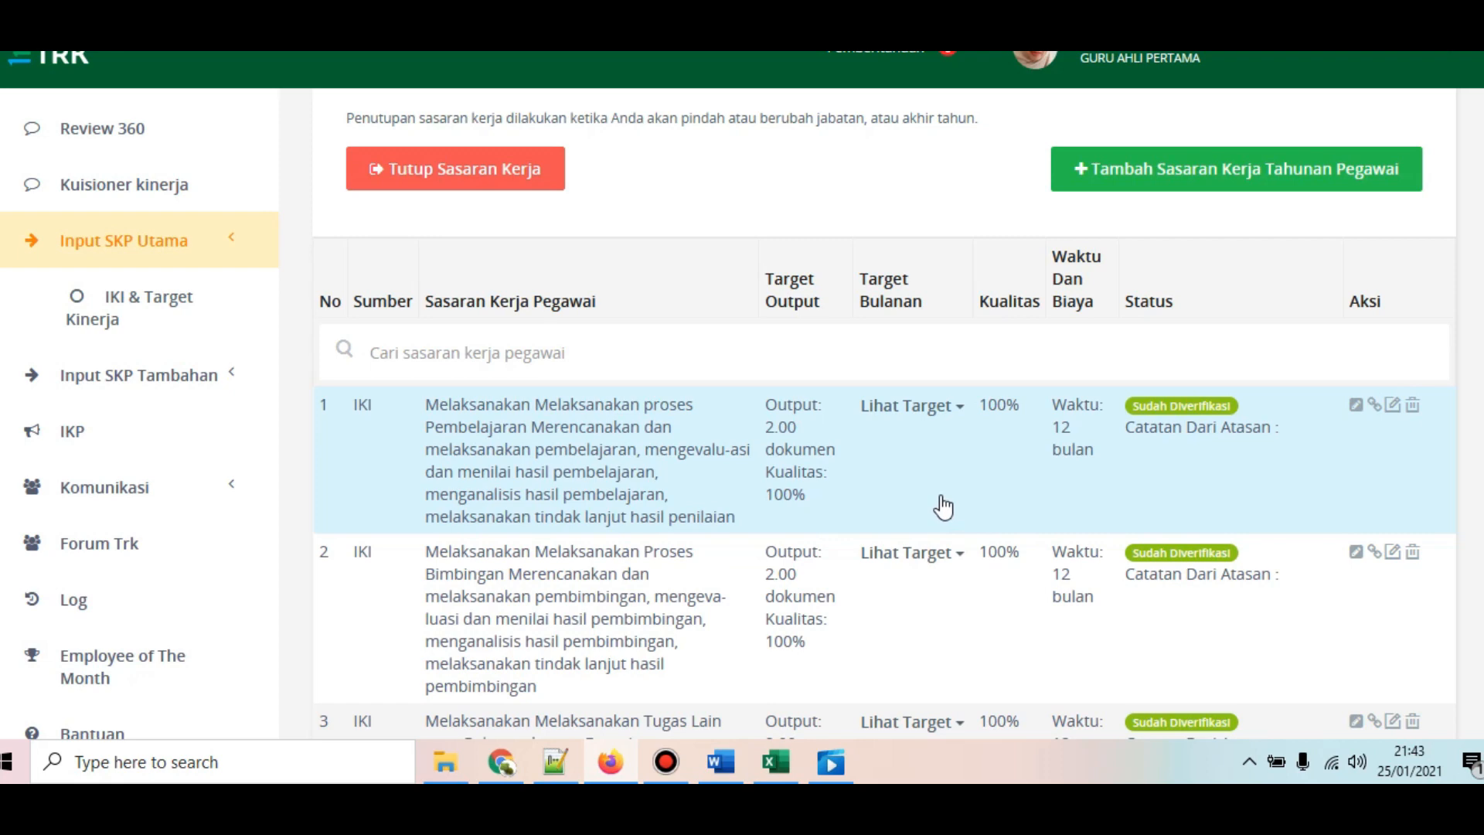
pyautogui.click(1356, 407)
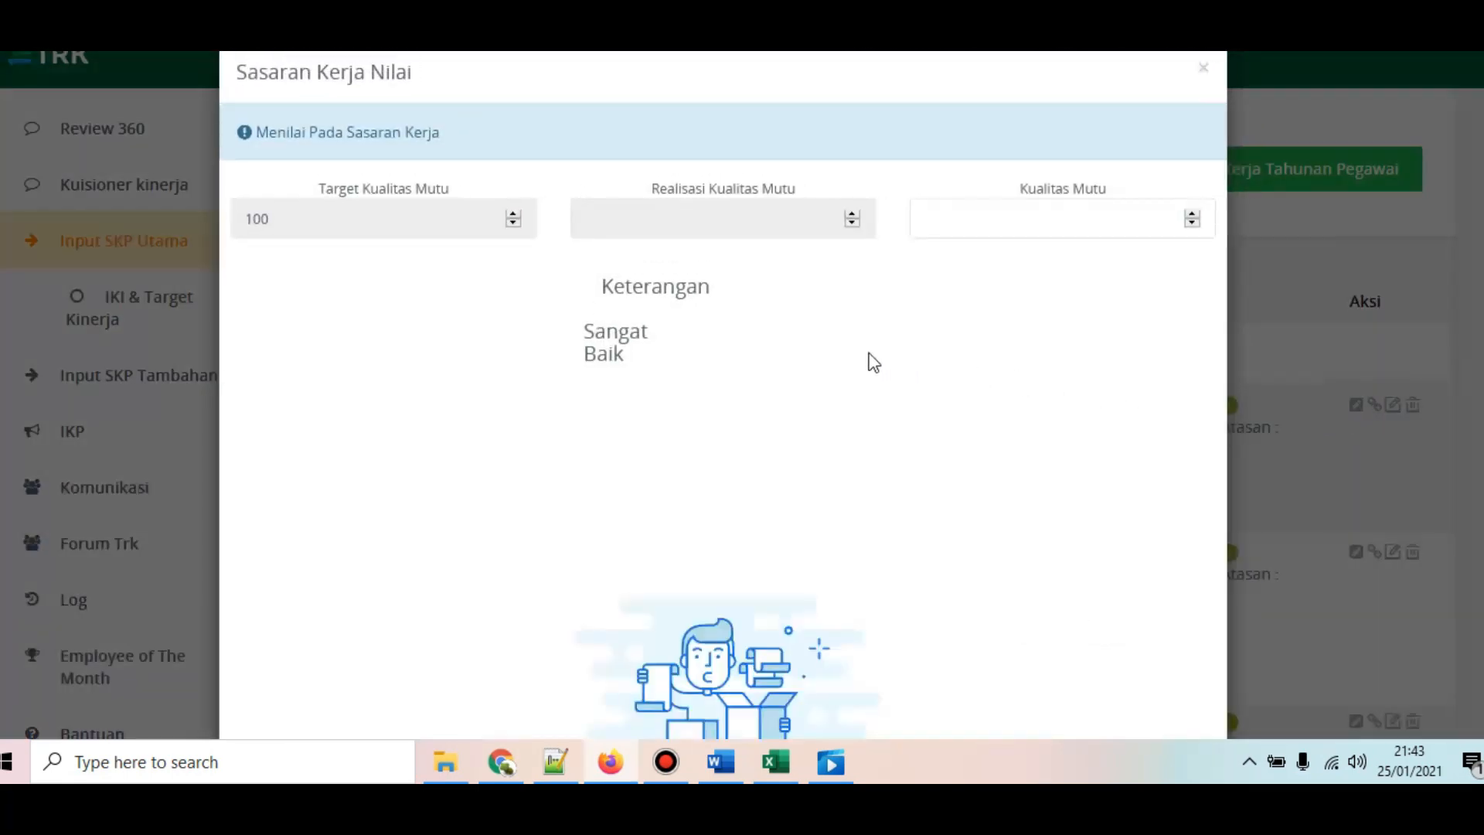
pyautogui.click(1204, 68)
pyautogui.click(1354, 403)
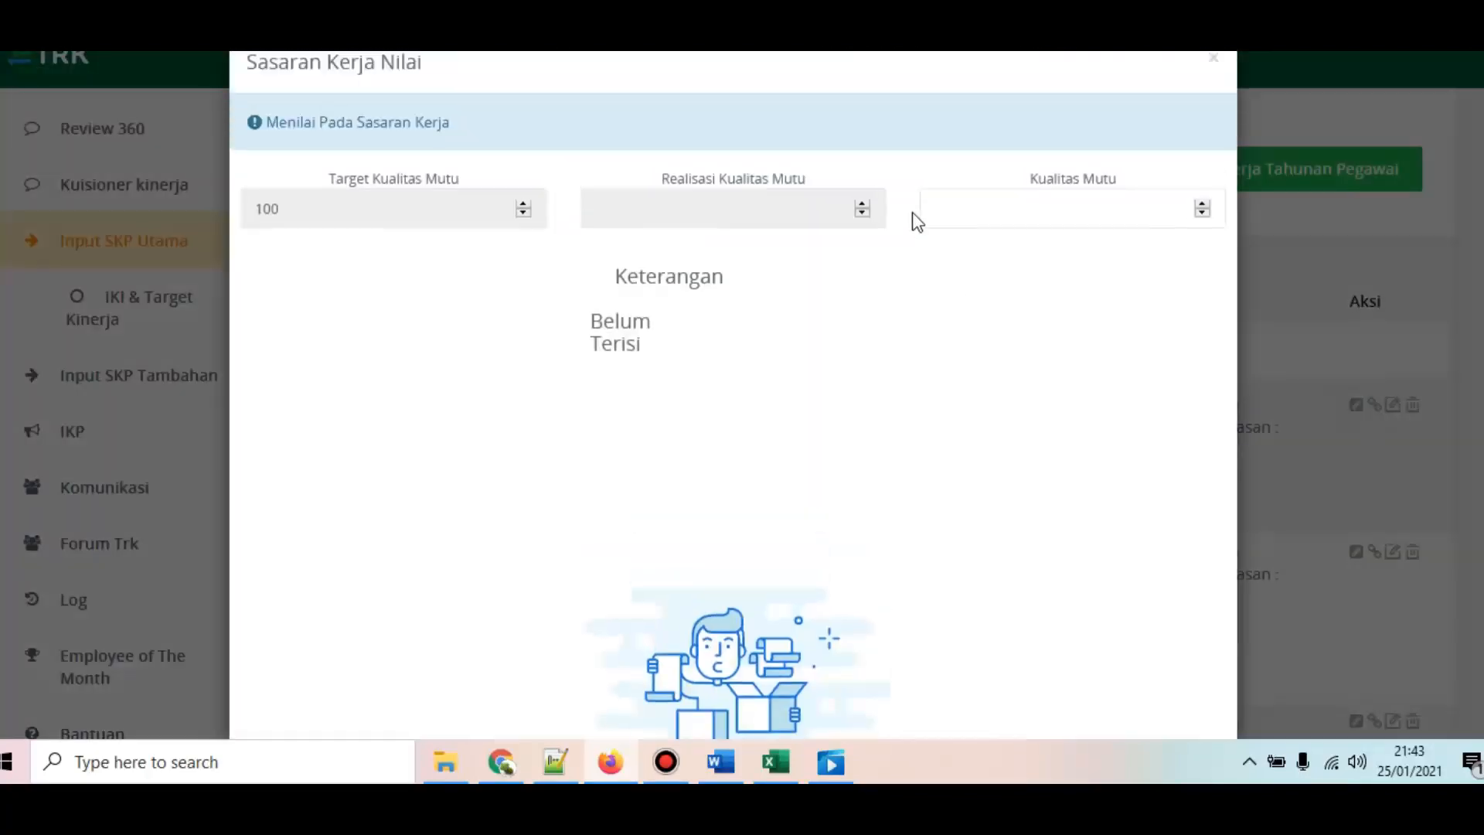
pyautogui.click(1004, 229)
pyautogui.write('100')
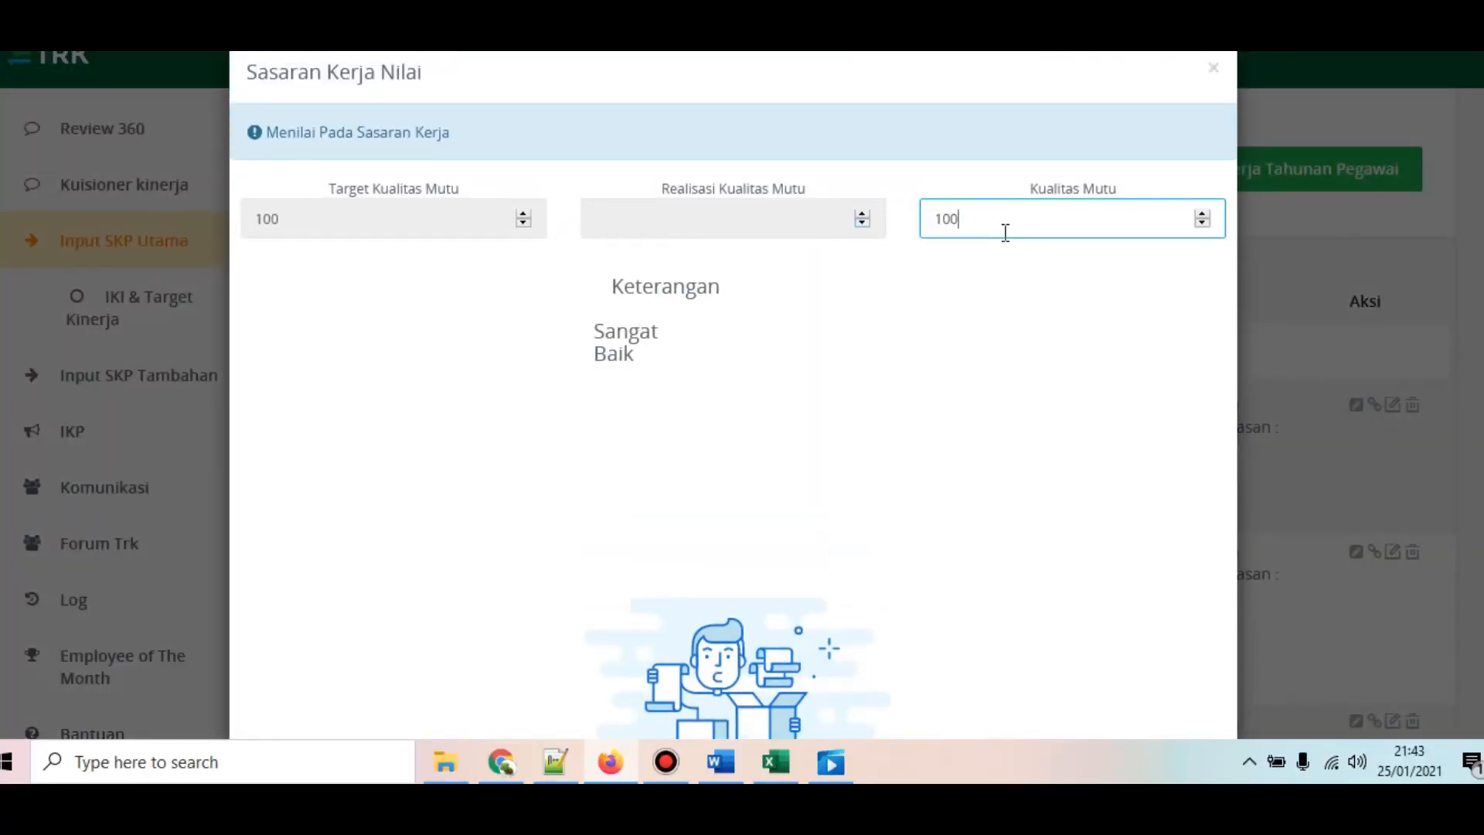
pyautogui.scroll(-5, 958, 301)
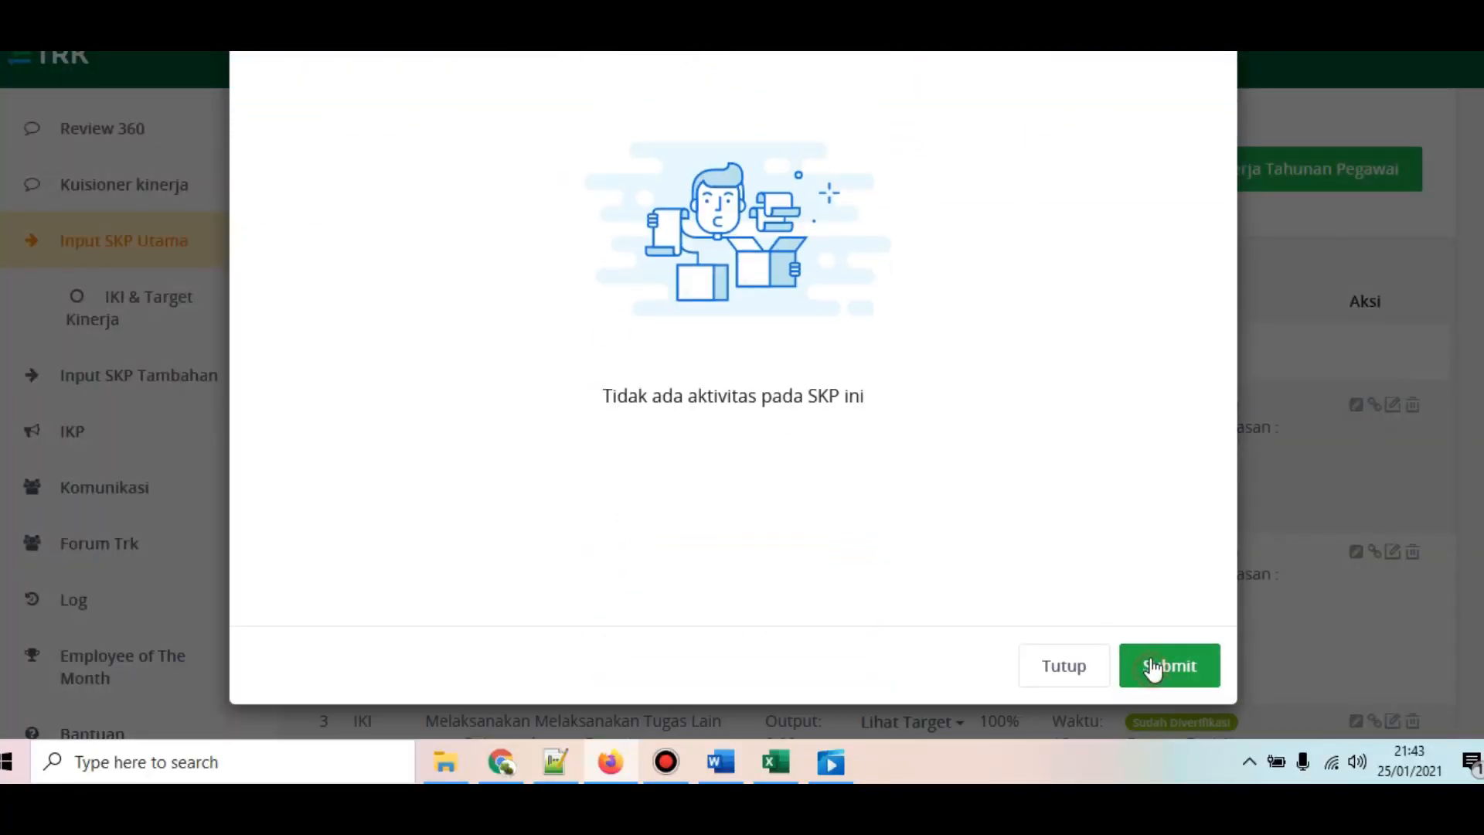
pyautogui.click(1152, 670)
# Step: Close the work targets with the reason Tutup SKP Akhir Tahun and confirm the closure
pyautogui.scroll(-7, 1158, 517)
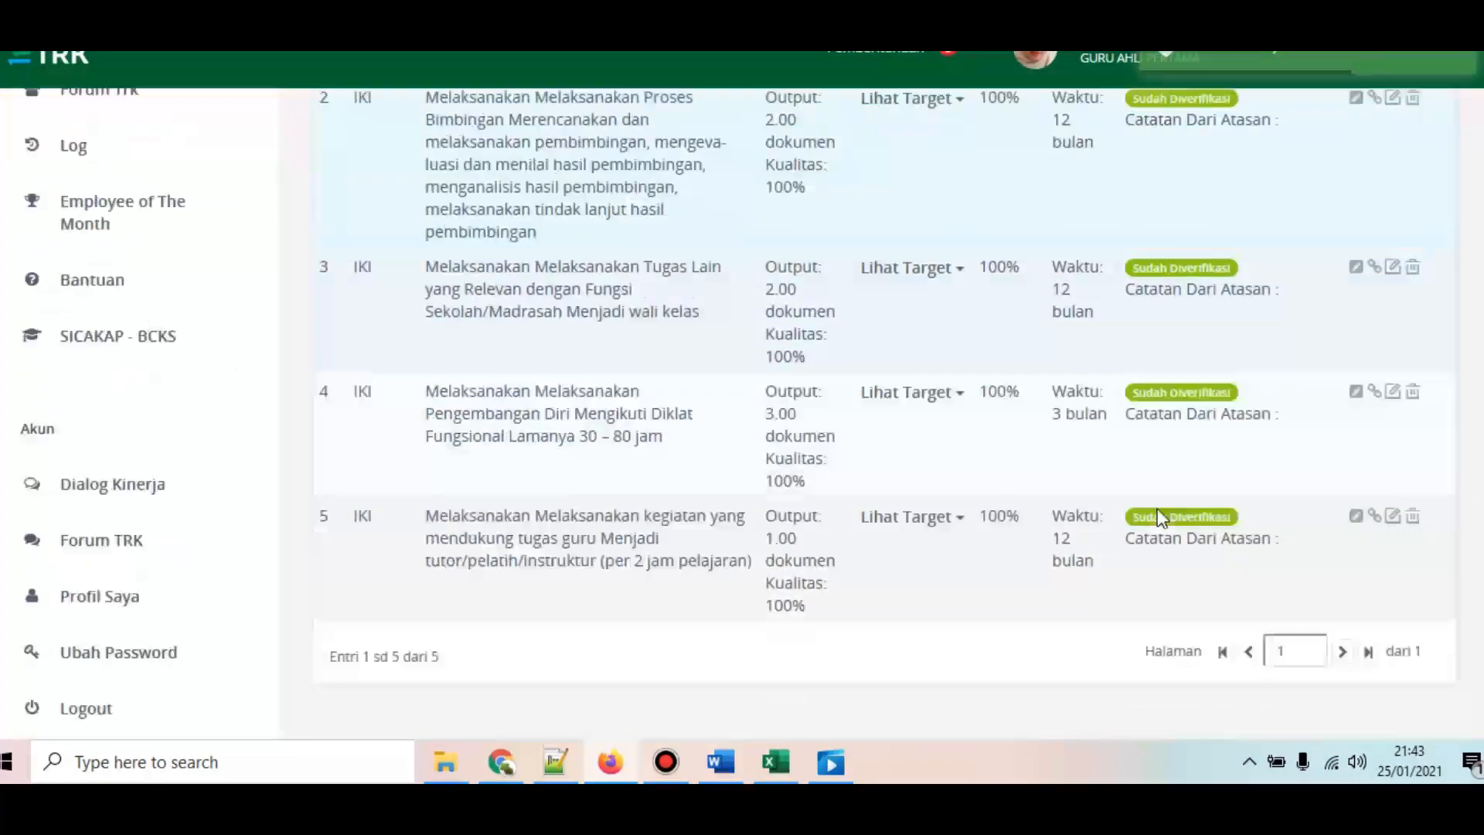
pyautogui.scroll(-3, 1160, 514)
pyautogui.scroll(3, 1162, 479)
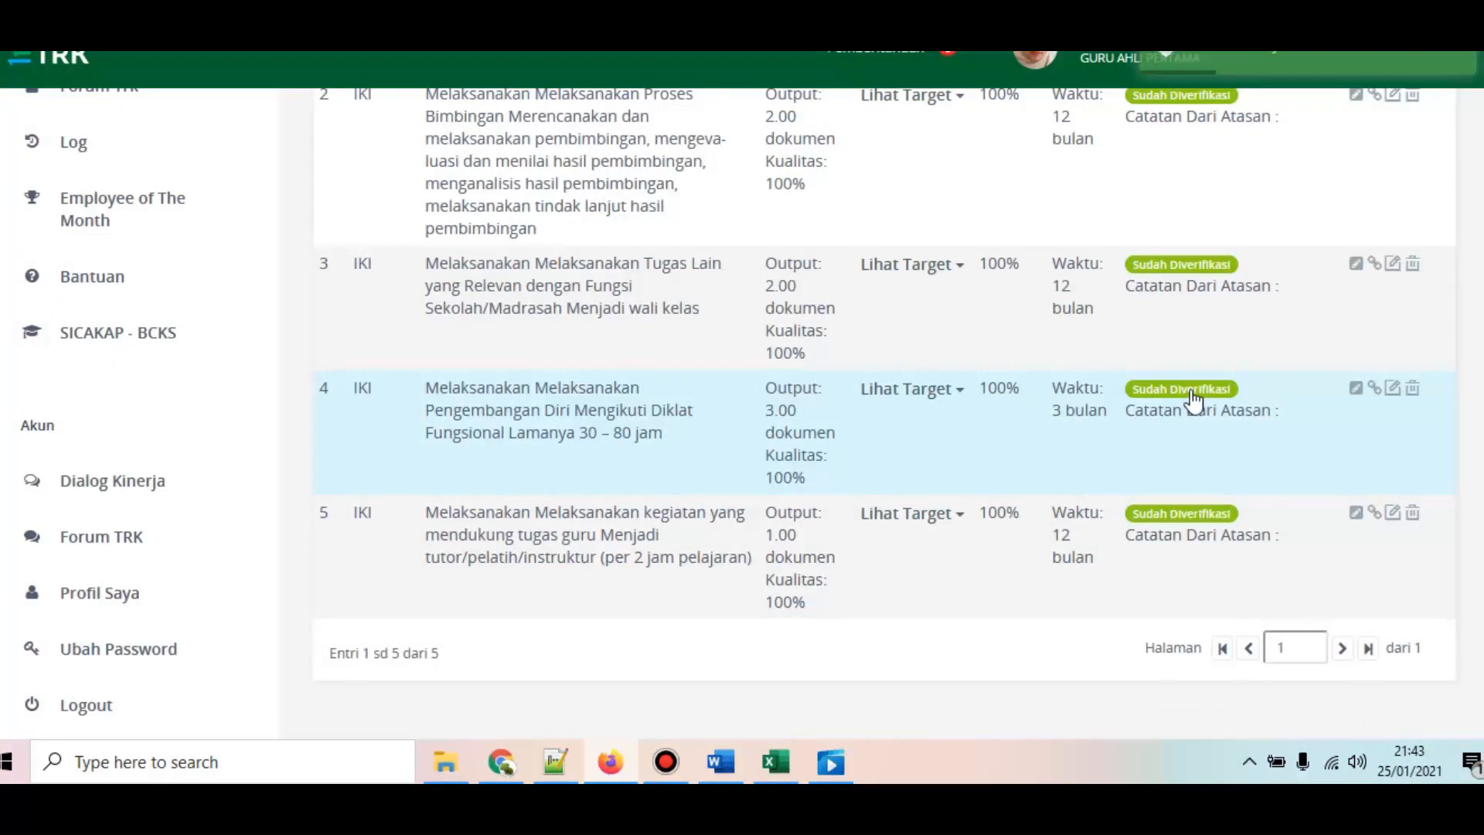
pyautogui.scroll(8, 959, 378)
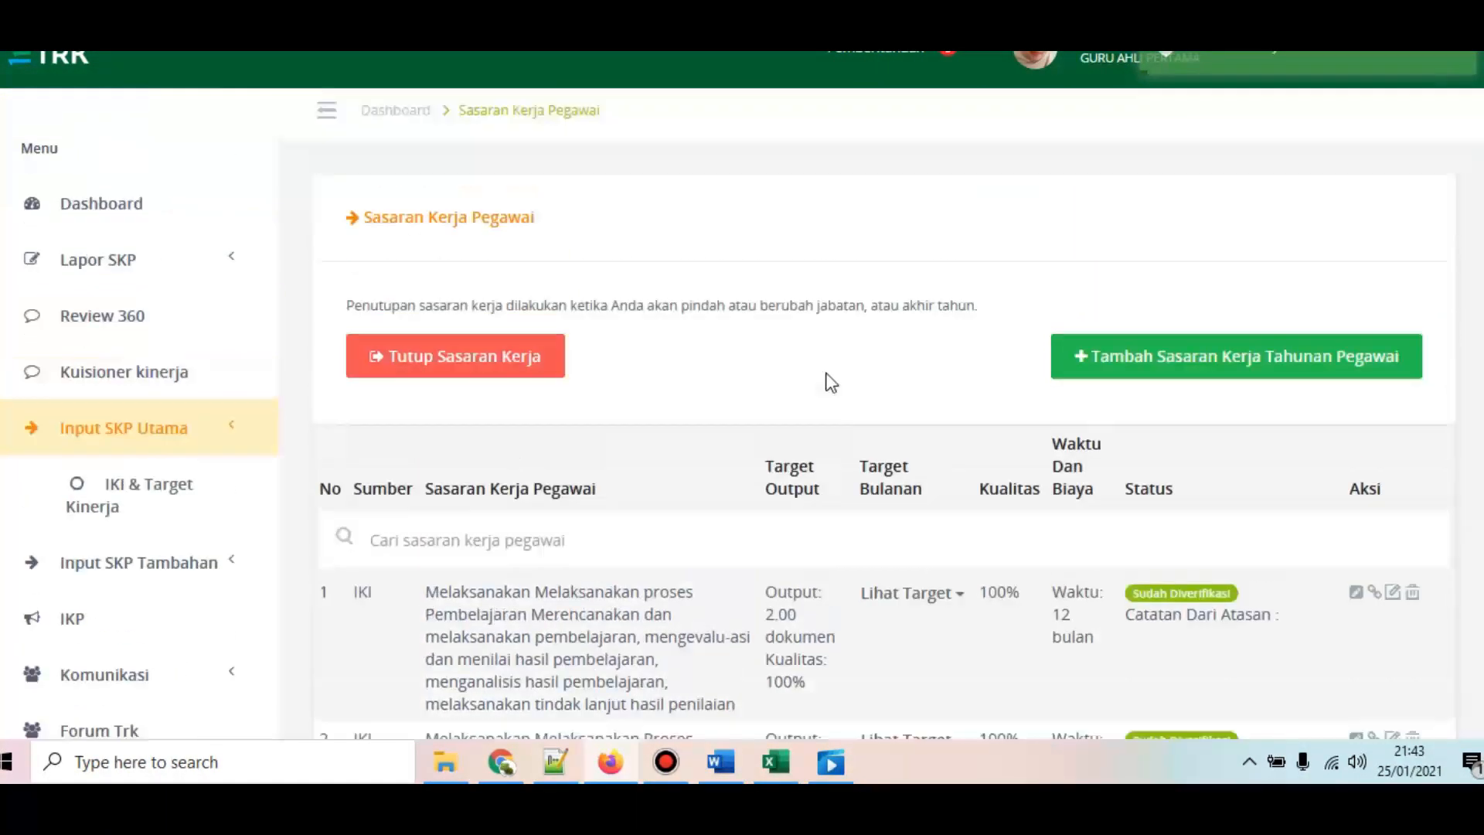
pyautogui.click(501, 364)
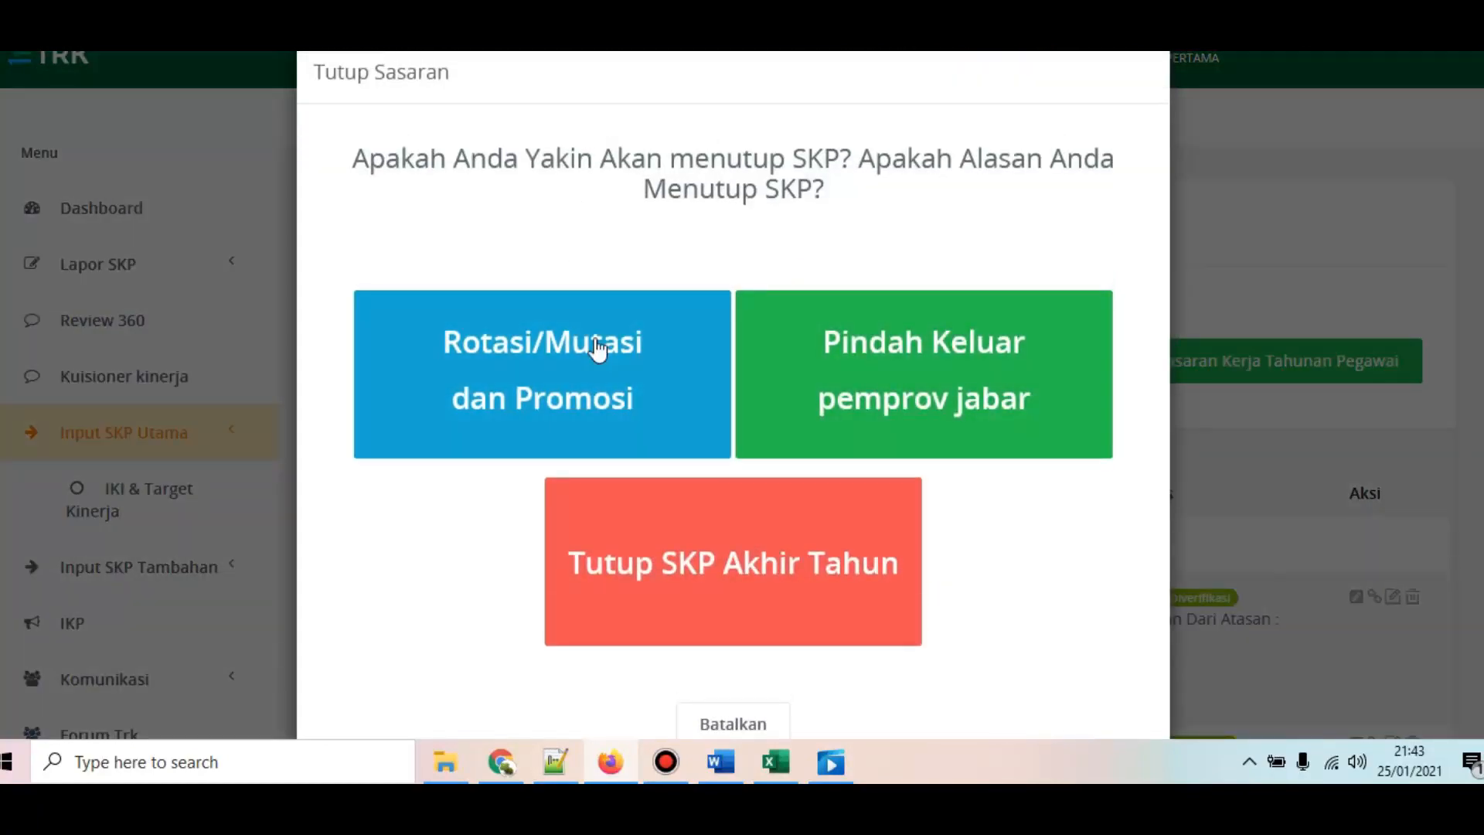
pyautogui.click(773, 579)
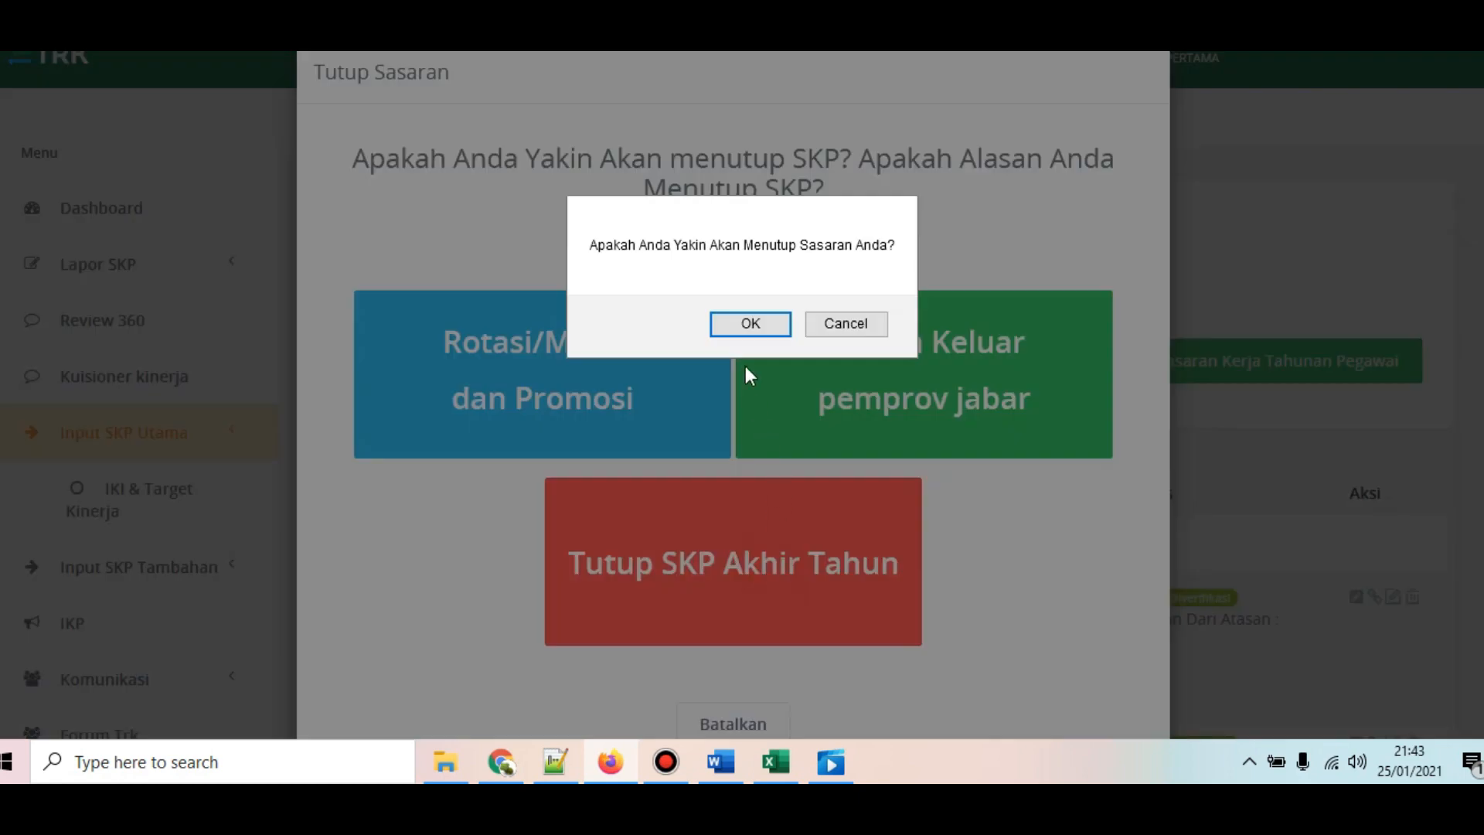
pyautogui.click(749, 327)
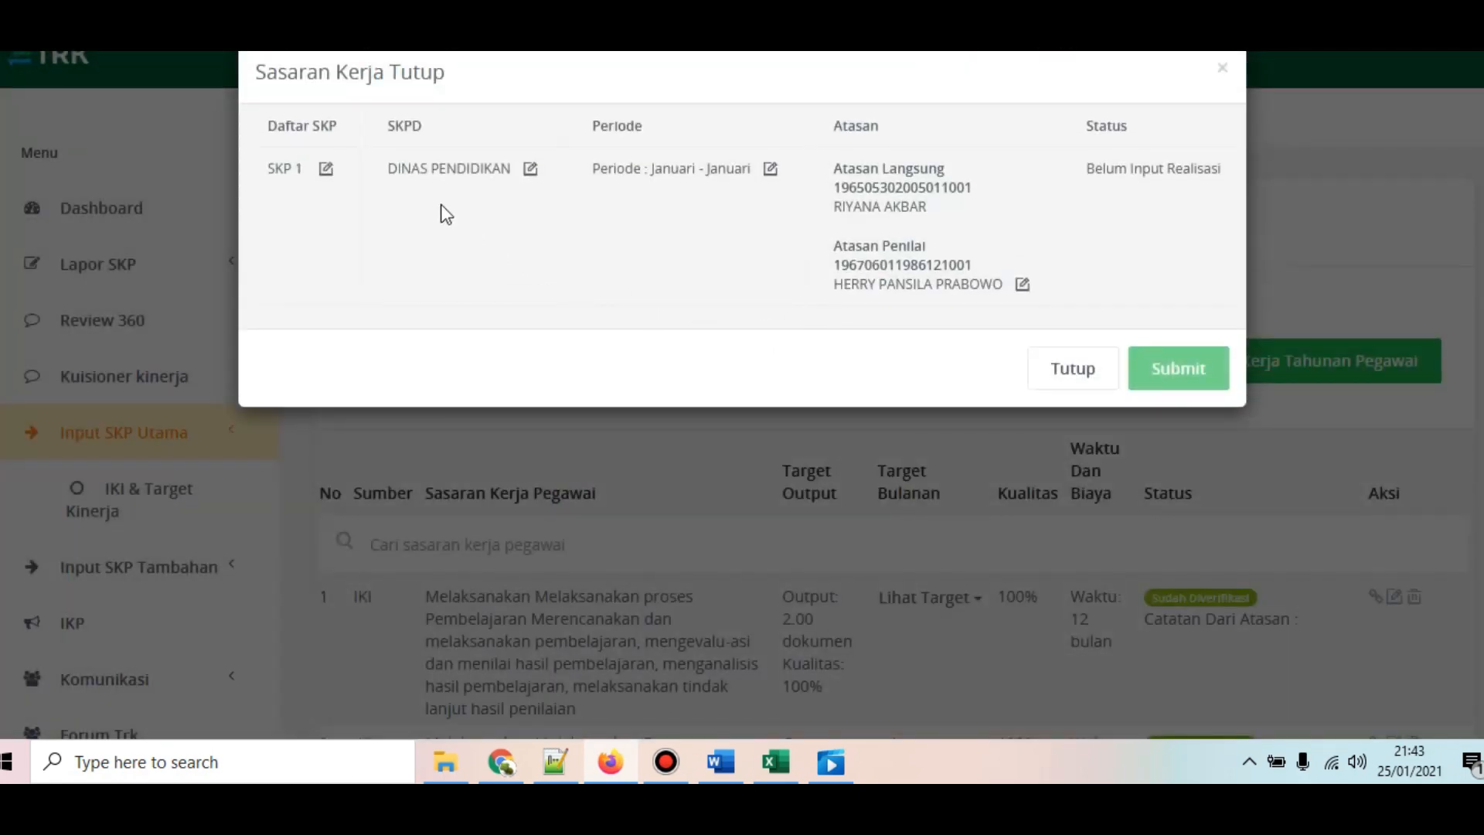
# Step: Open the target list of SKP 1, examine the target and realisation columns of all work targets, and save the list
pyautogui.click(326, 175)
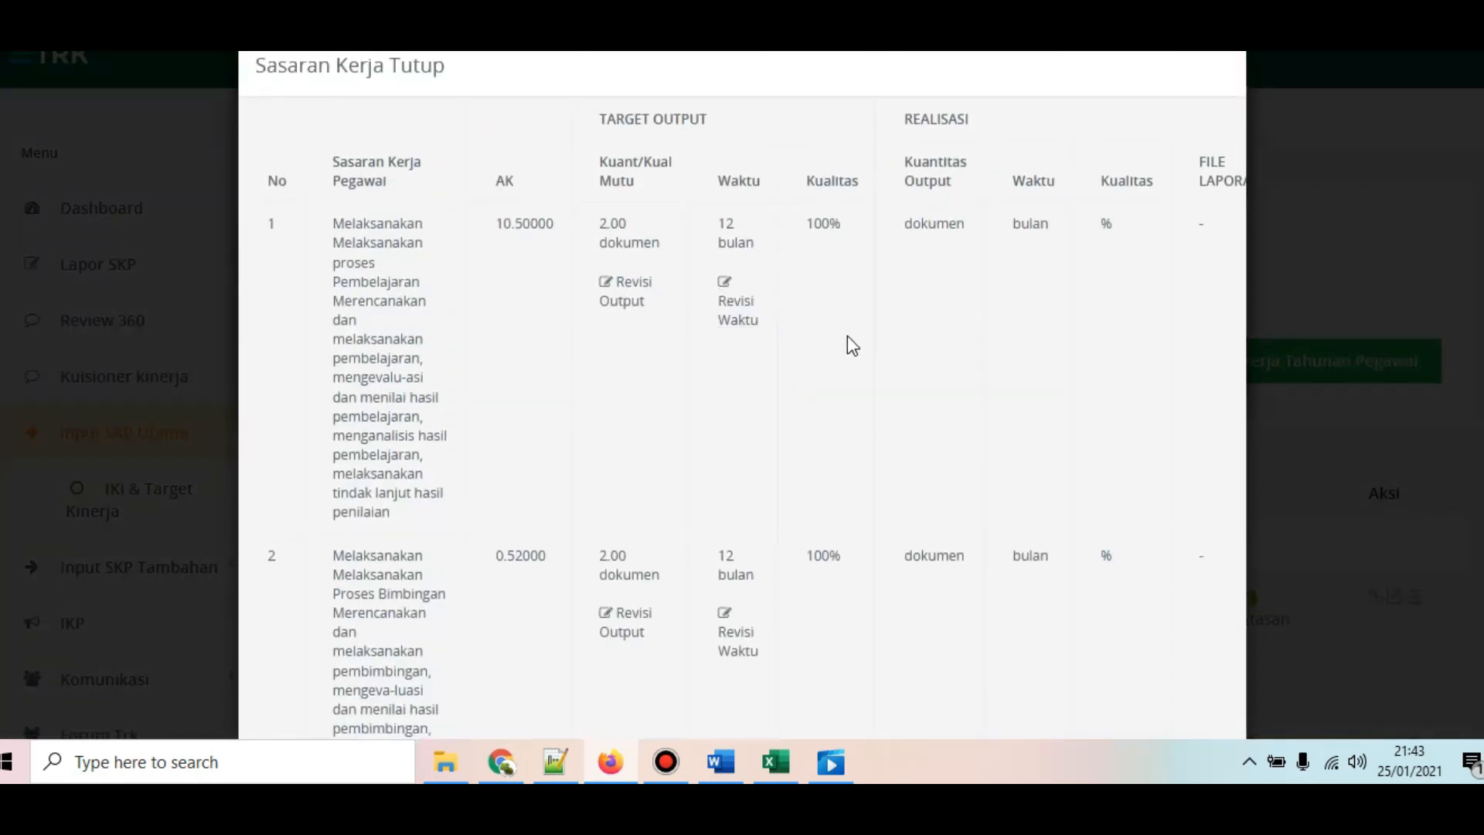
pyautogui.scroll(-5, 843, 344)
pyautogui.scroll(5, 840, 351)
pyautogui.scroll(-8, 971, 420)
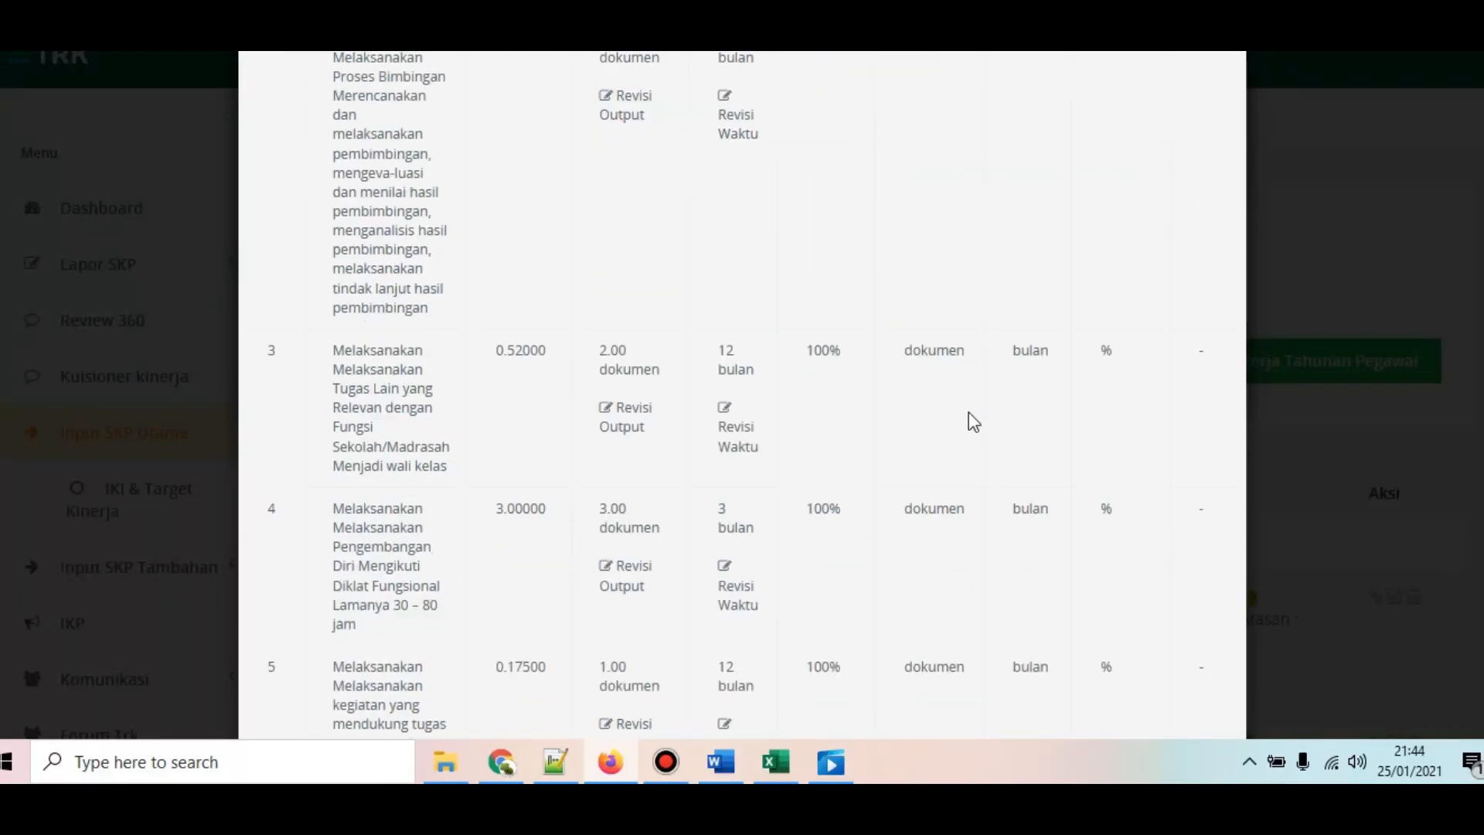
pyautogui.scroll(6, 1374, 199)
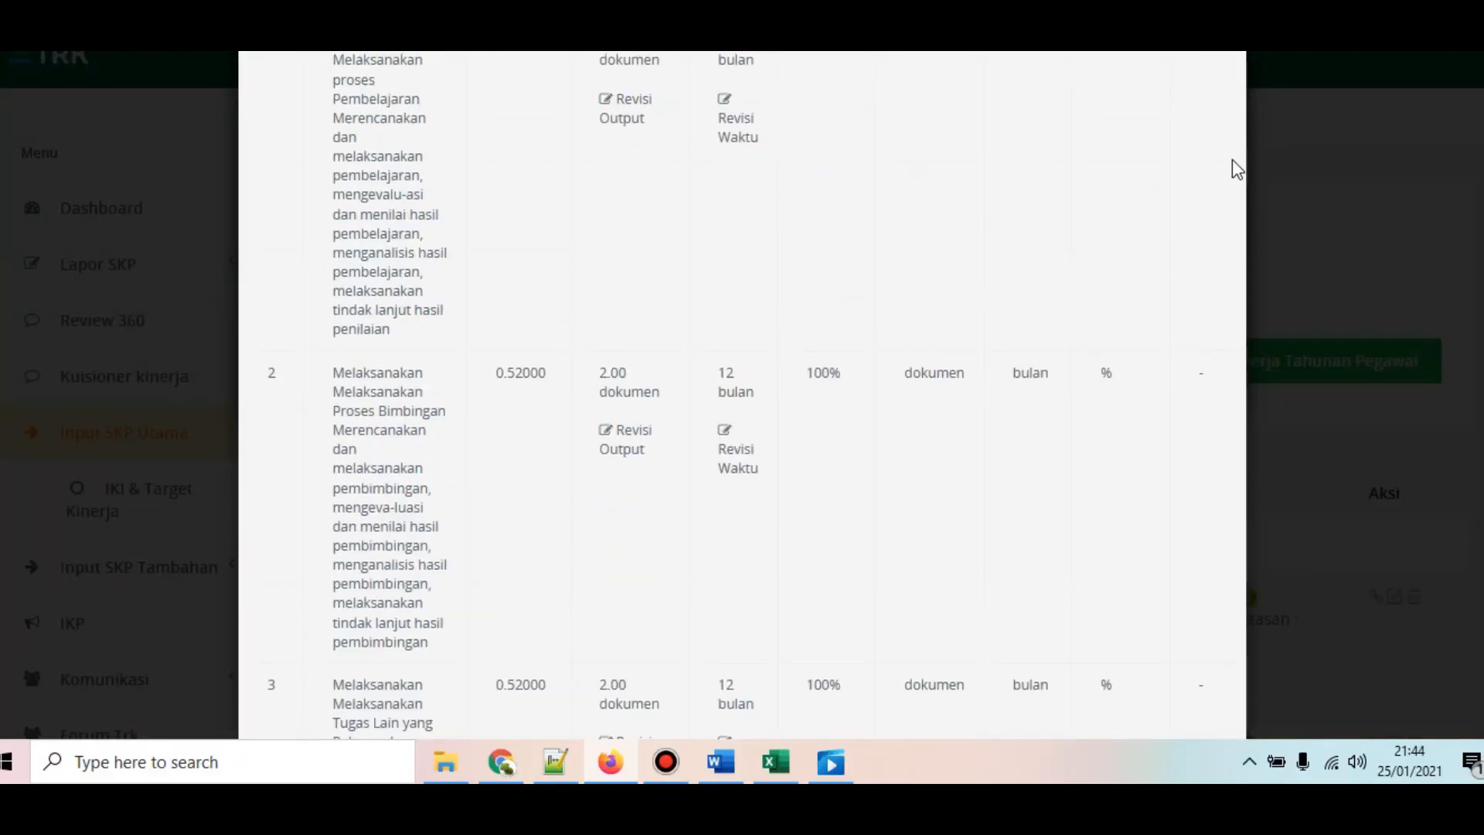
pyautogui.scroll(2, 1233, 163)
pyautogui.scroll(-7, 1192, 308)
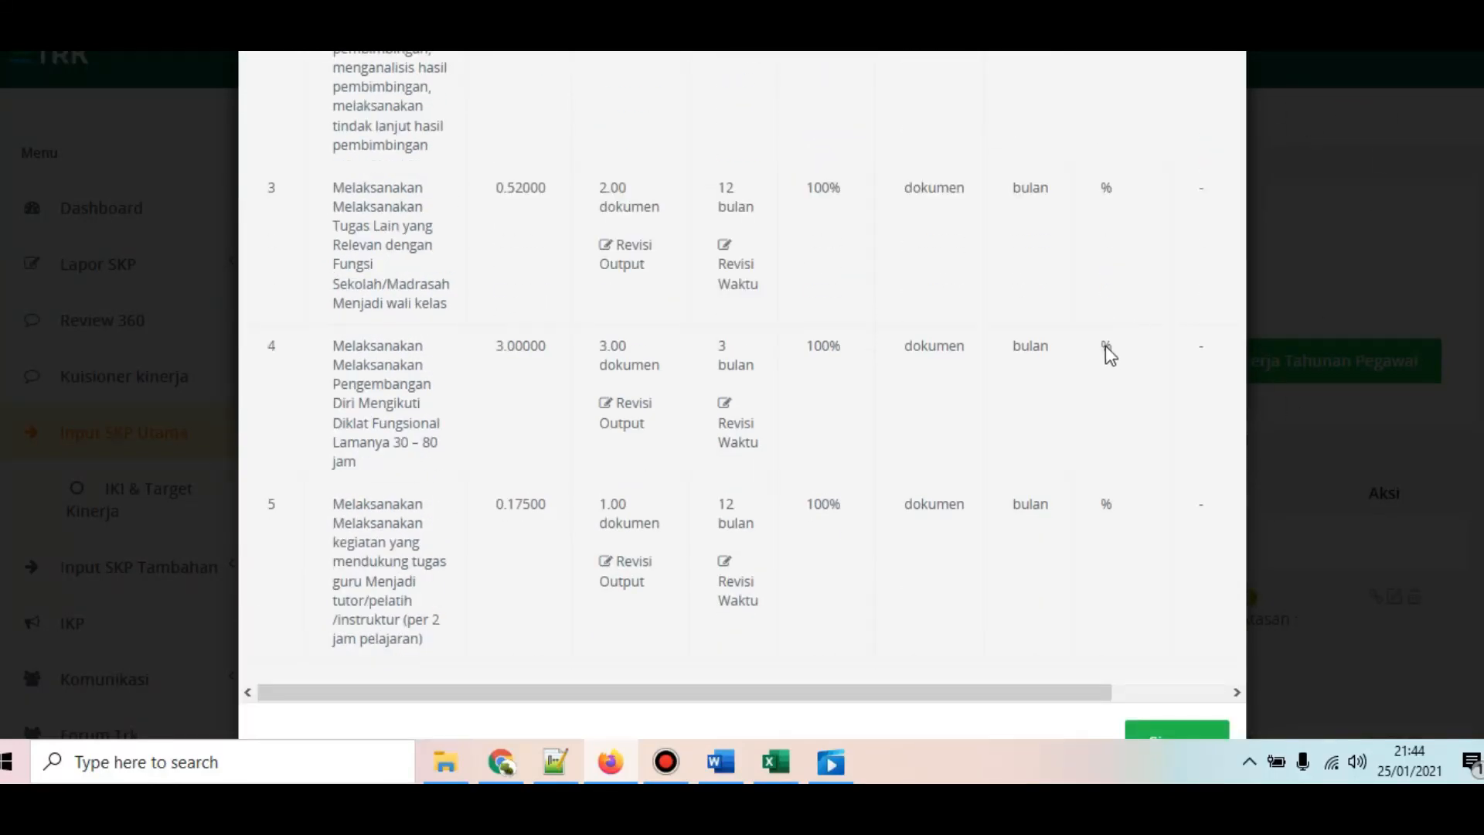
pyautogui.scroll(7, 1106, 355)
pyautogui.scroll(-6, 1092, 306)
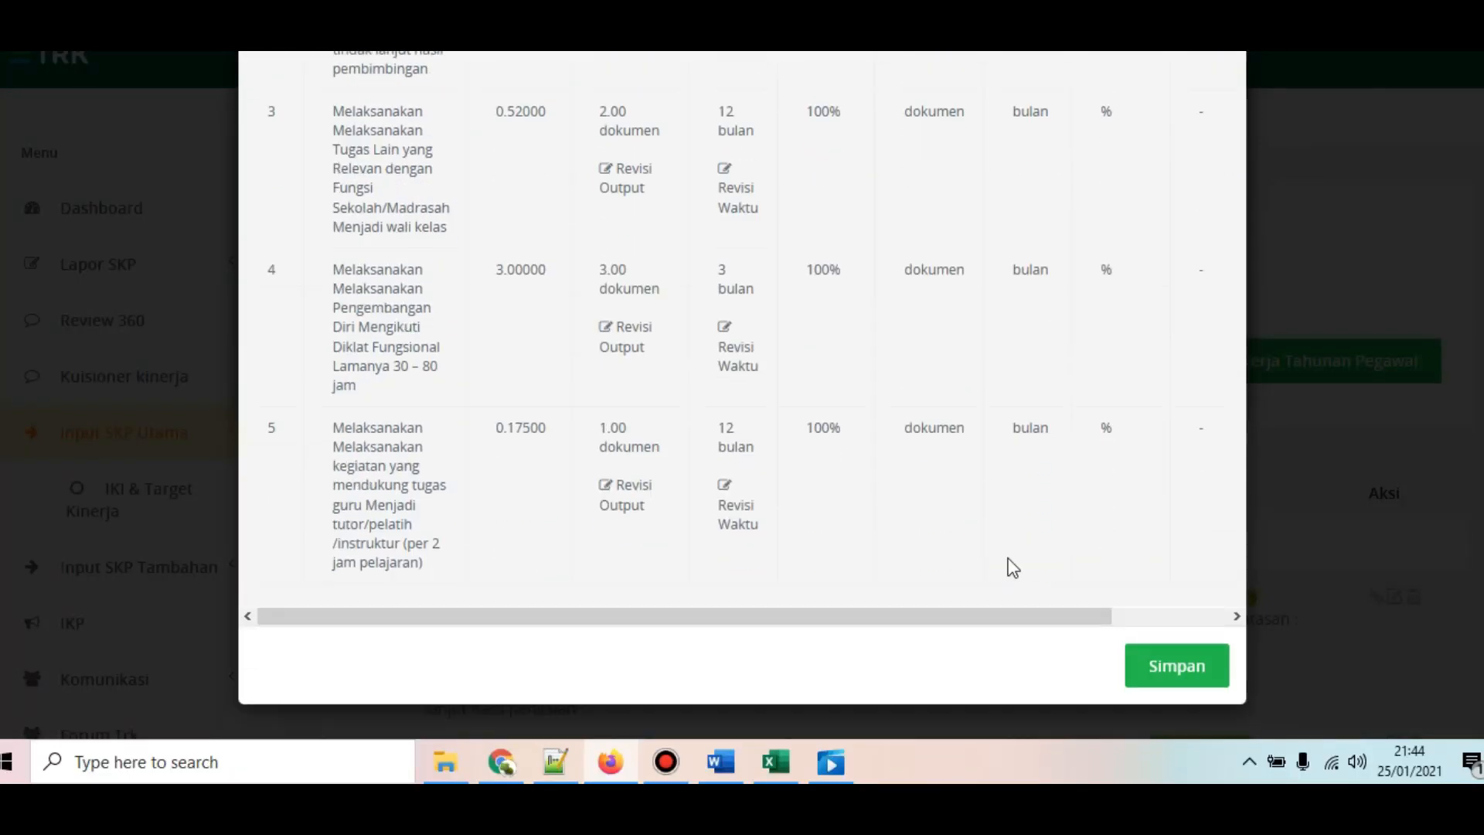
pyautogui.click(1159, 653)
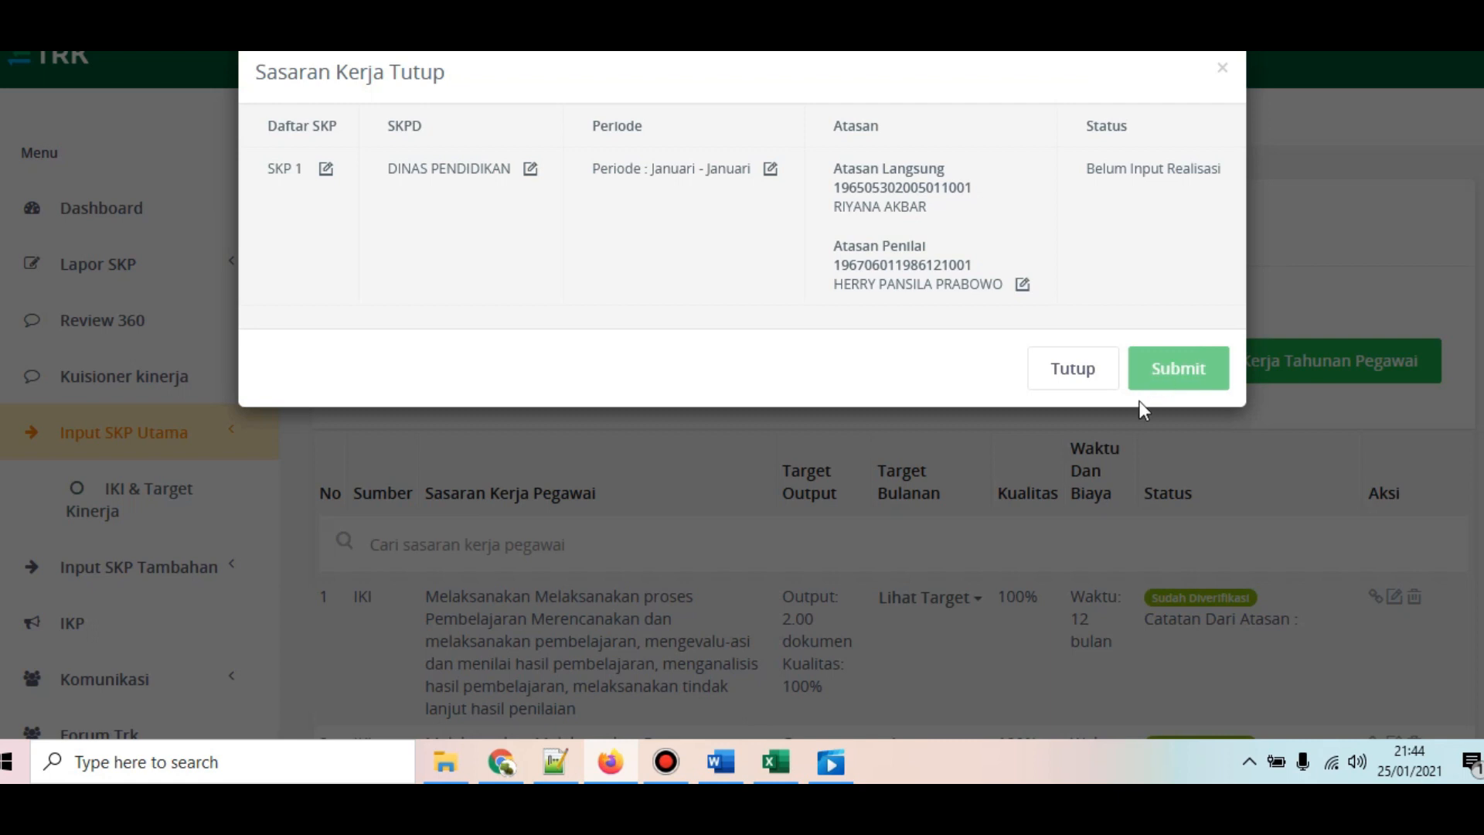
# Step: Reopen SKP 1 and enter the first target's realisation: output 2 dokumen, waktu 12 bulan and kualitas 100%
pyautogui.click(325, 172)
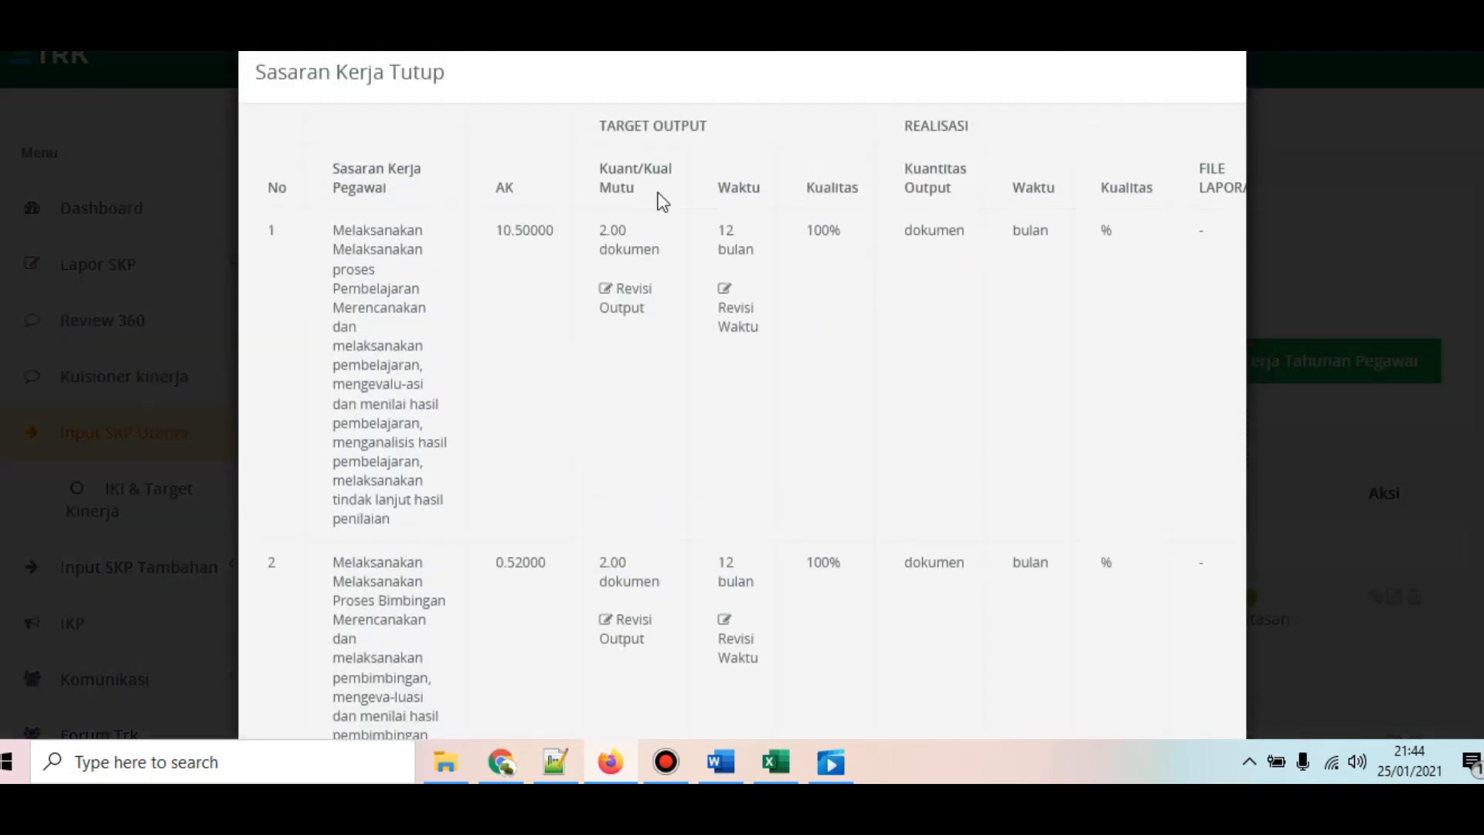
pyautogui.scroll(-10, 908, 585)
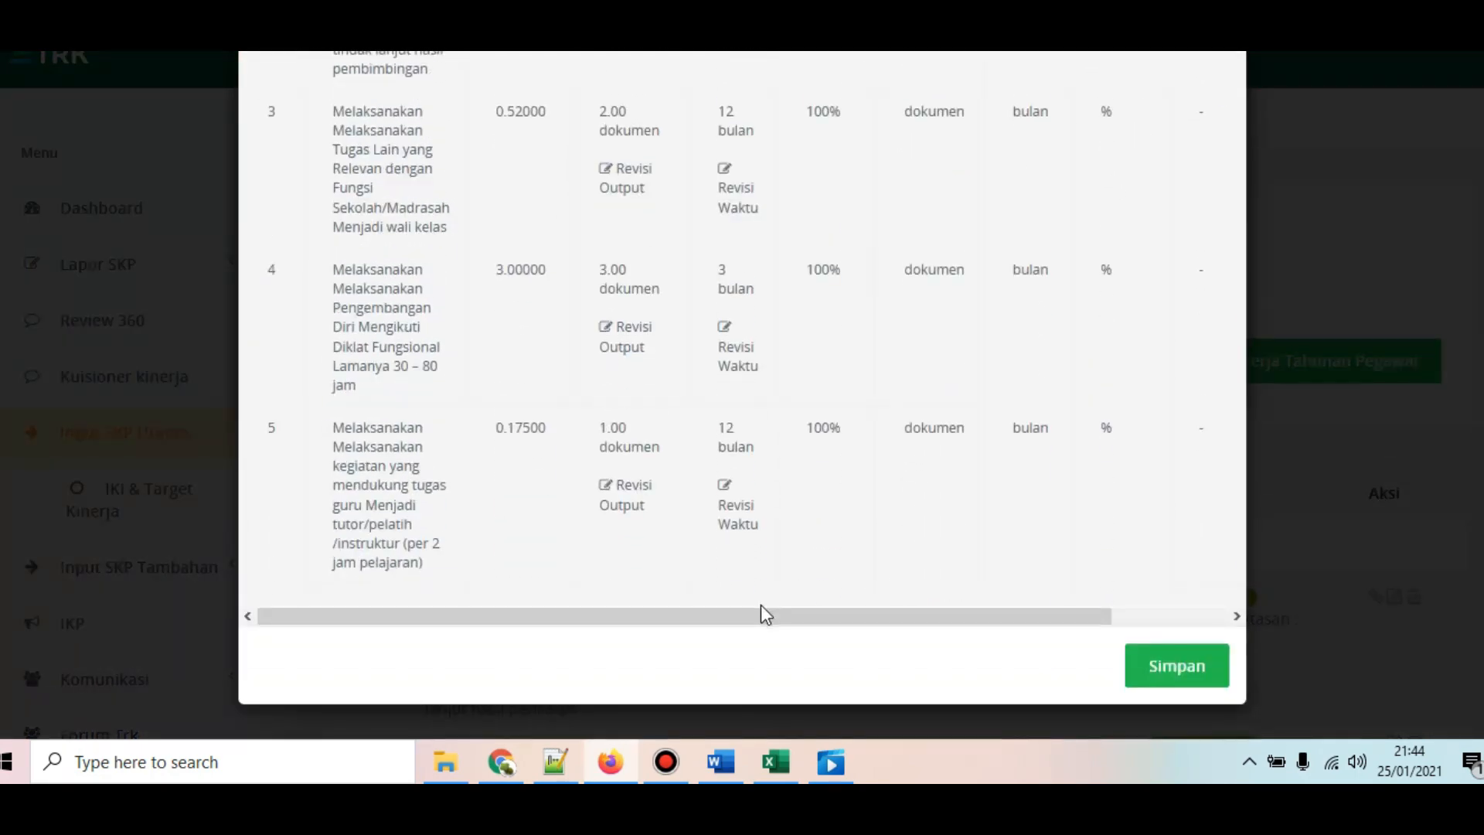
pyautogui.moveTo(765, 614); pyautogui.dragTo(921, 636)
pyautogui.scroll(5, 1100, 596)
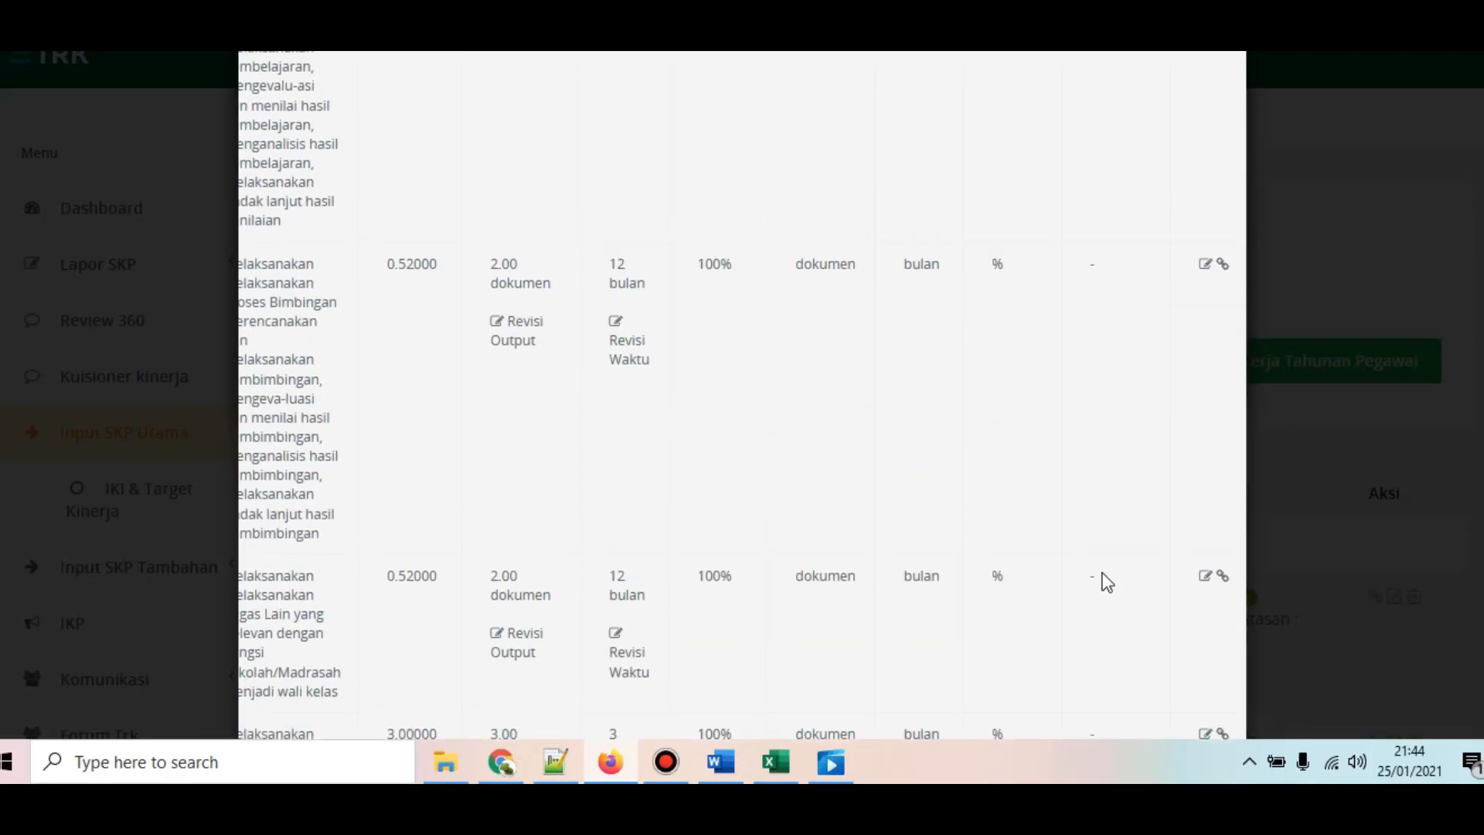
pyautogui.scroll(3, 1107, 581)
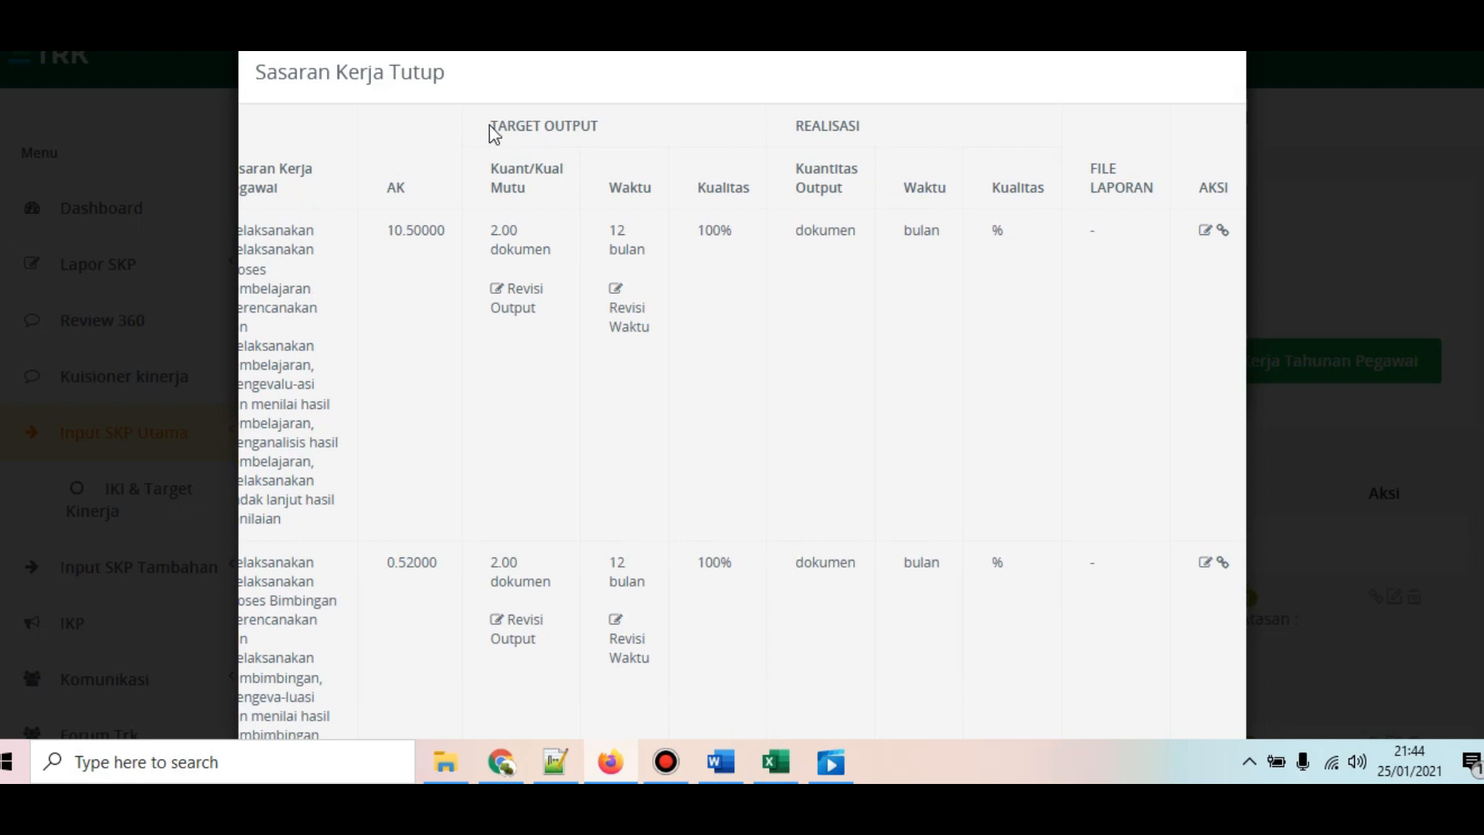
pyautogui.click(1206, 231)
pyautogui.click(659, 186)
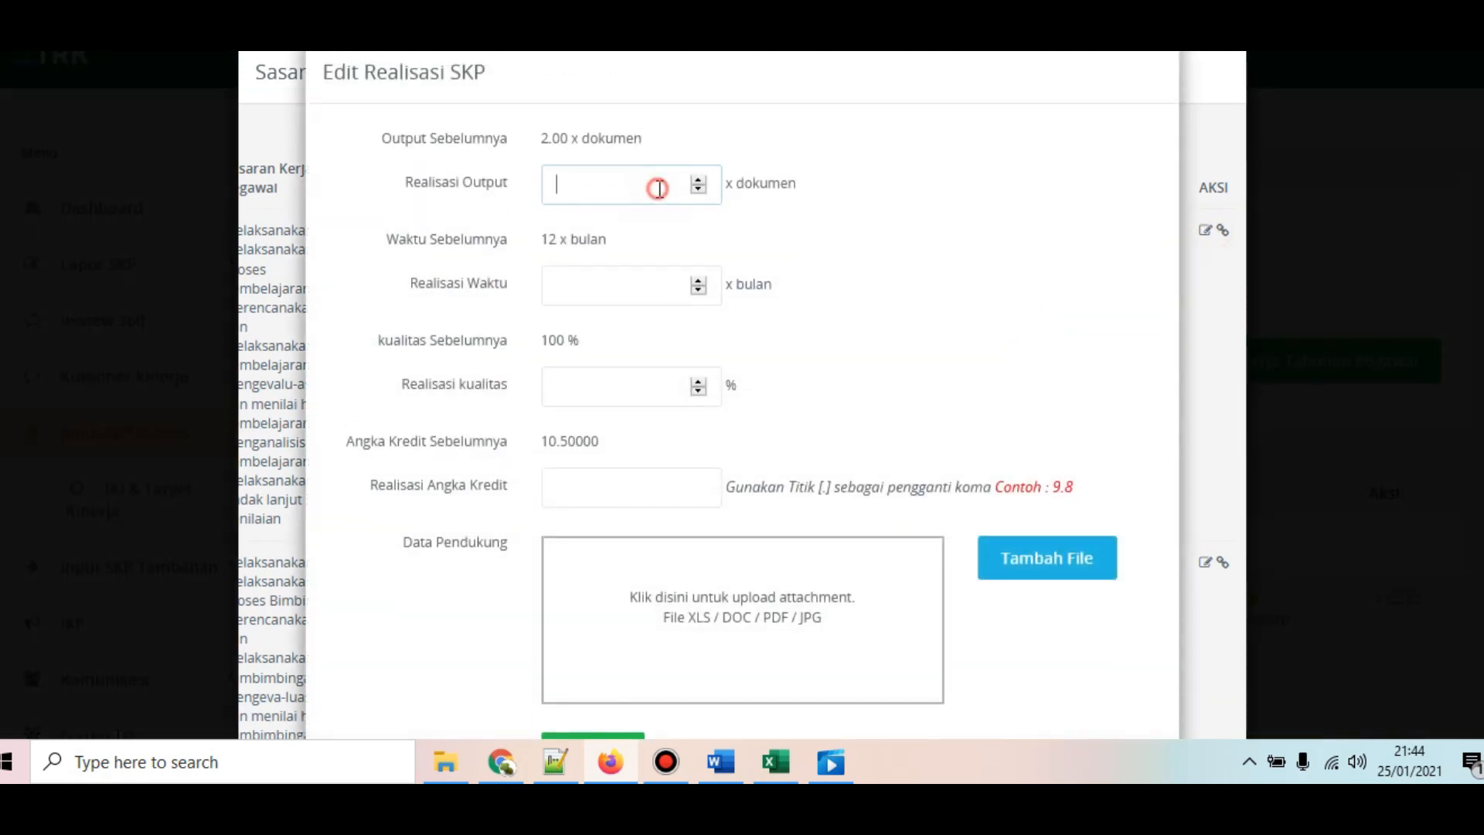
pyautogui.write('2')
pyautogui.click(610, 288)
pyautogui.write('12')
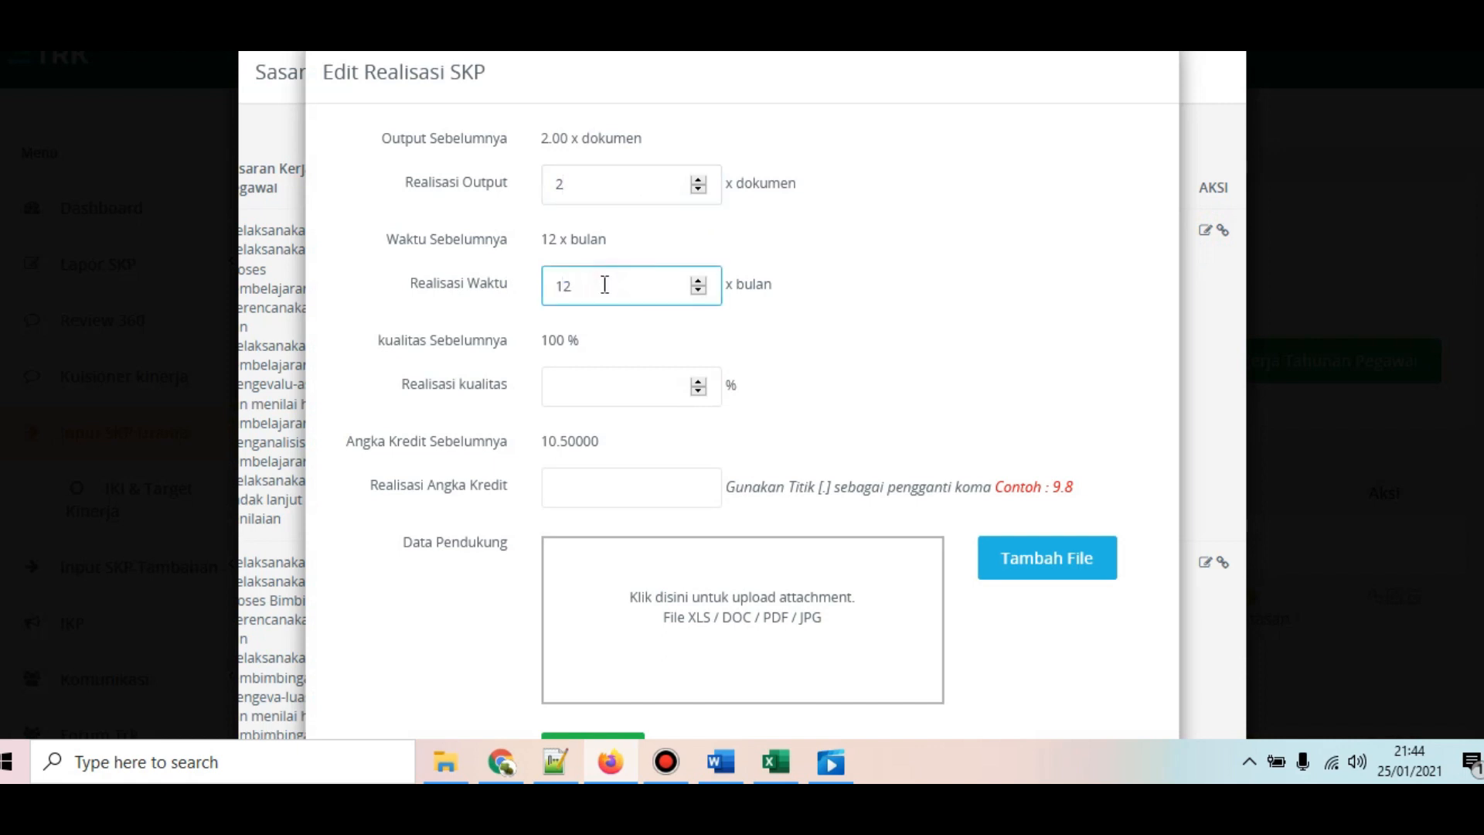
pyautogui.click(624, 383)
pyautogui.write('100')
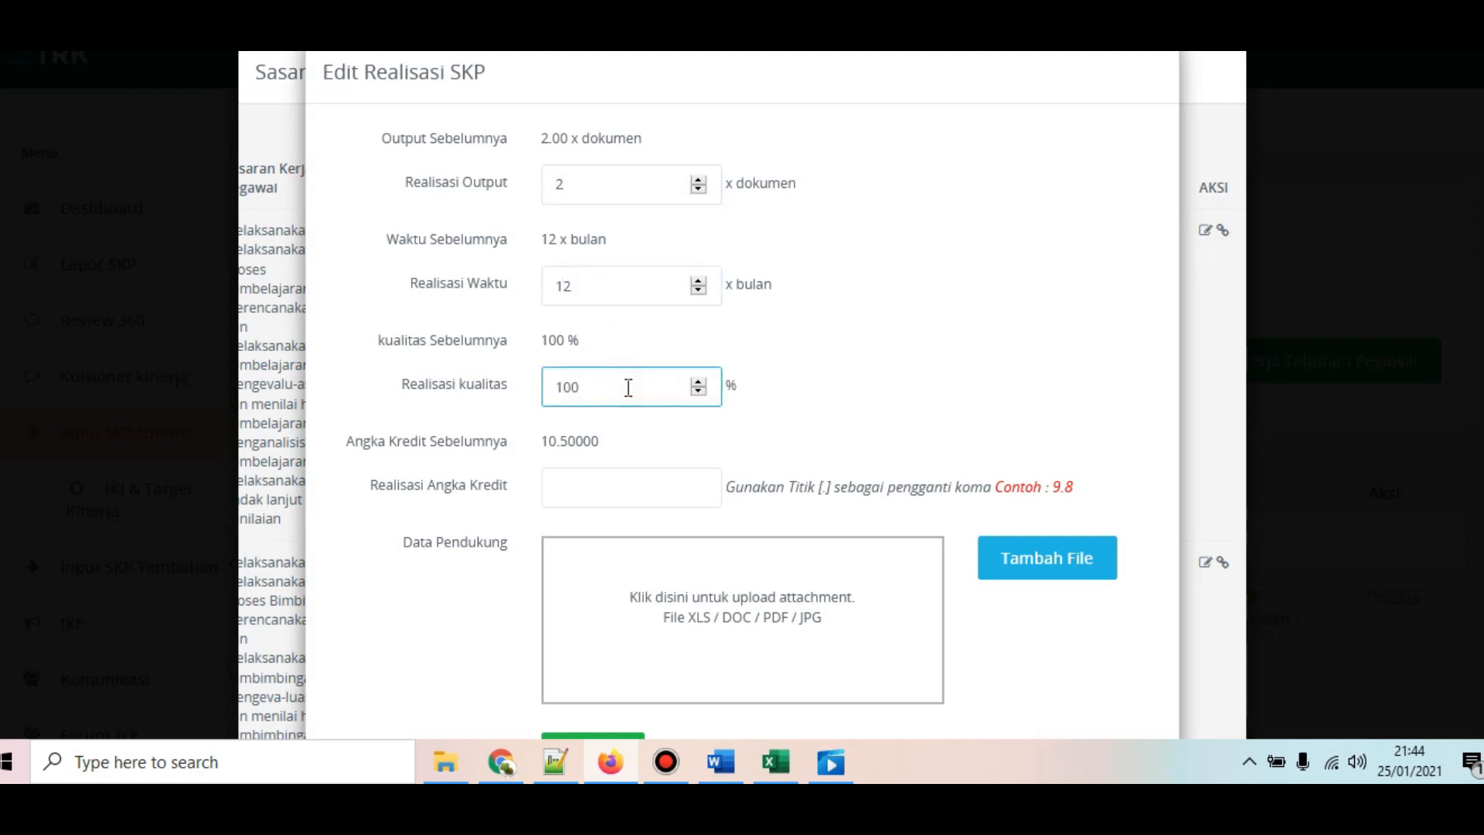
# Step: Set the first target's Realisasi Angka Kredit to 10.5 and save its realisation
pyautogui.click(661, 487)
pyautogui.write('1')
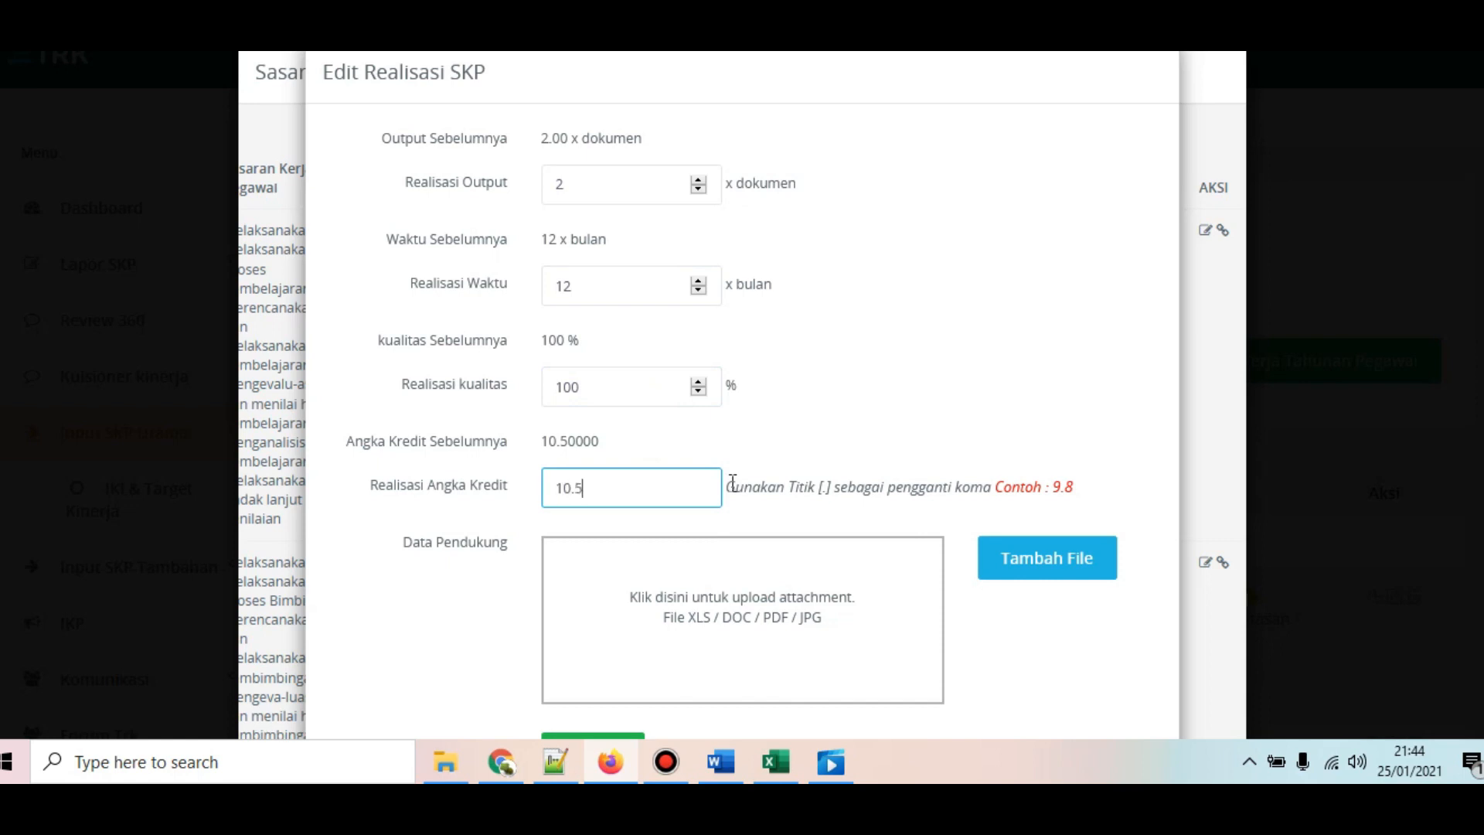
pyautogui.write('0.5')
pyautogui.scroll(-2, 738, 564)
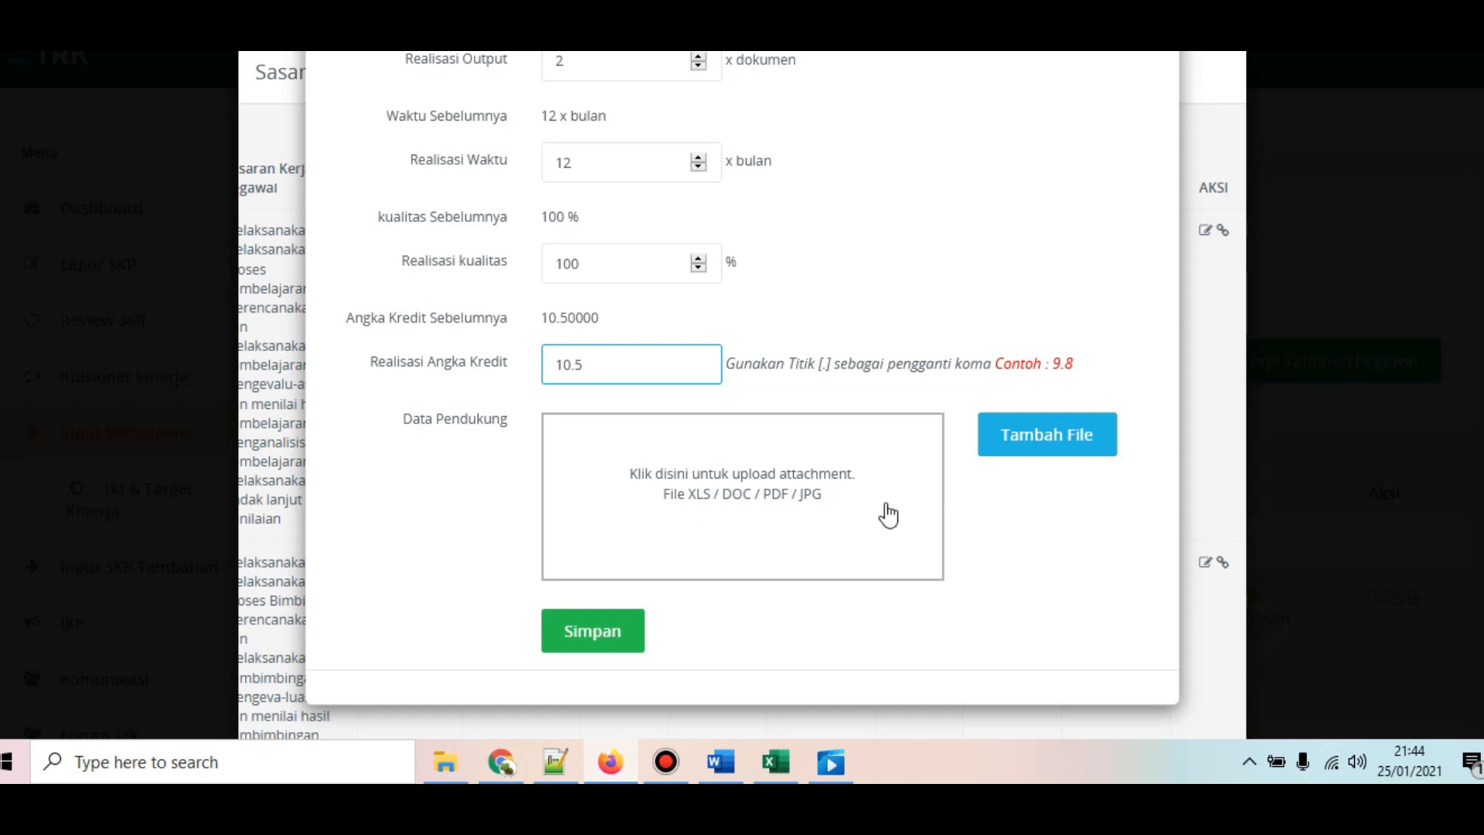
pyautogui.click(601, 626)
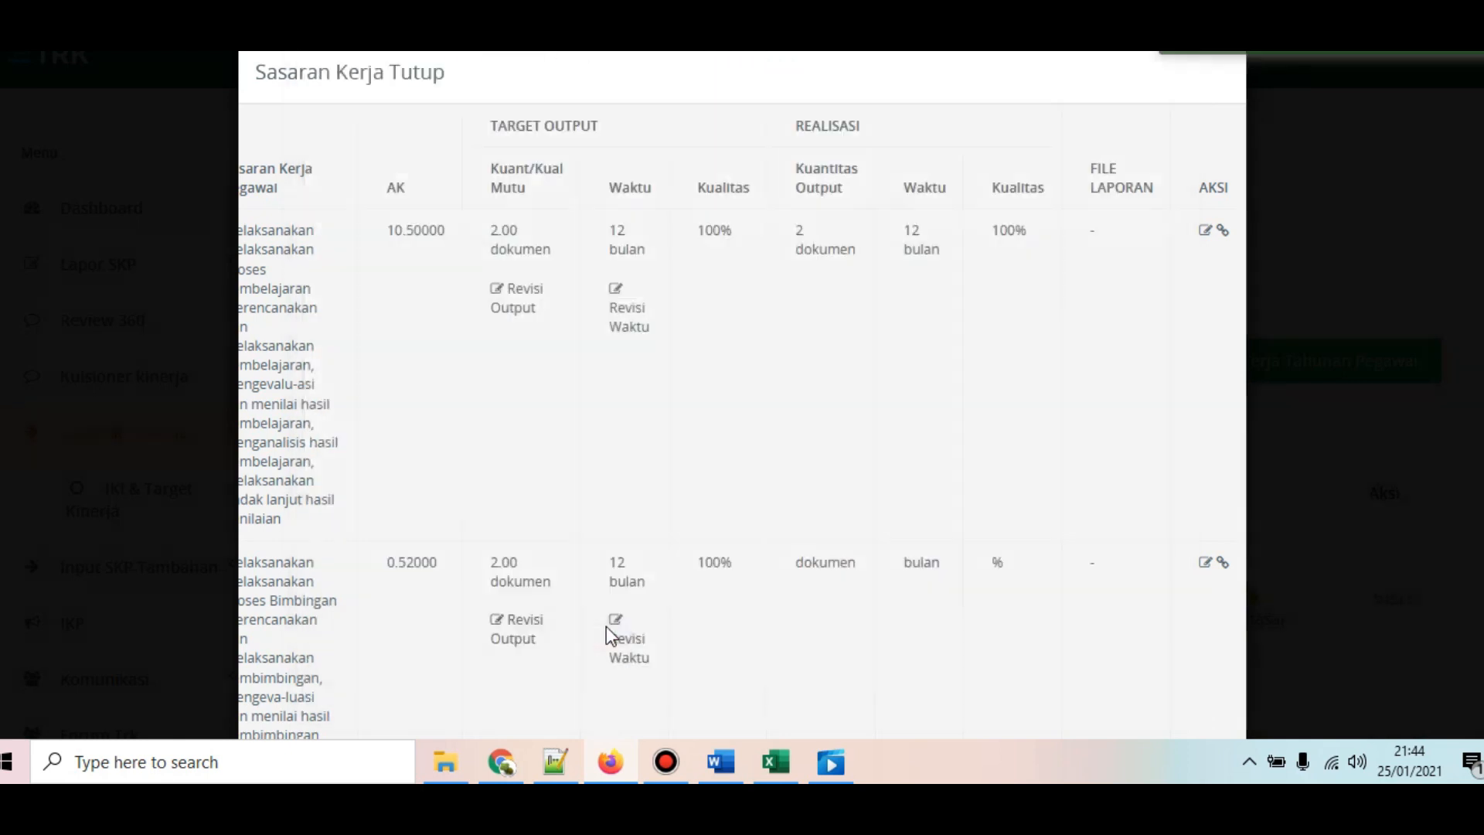
# Step: Enter and save the second target's realisation: output 2 dokumen, waktu 12 bulan, kualitas 100% and angka kredit 0.52000
pyautogui.click(1206, 561)
pyautogui.click(610, 194)
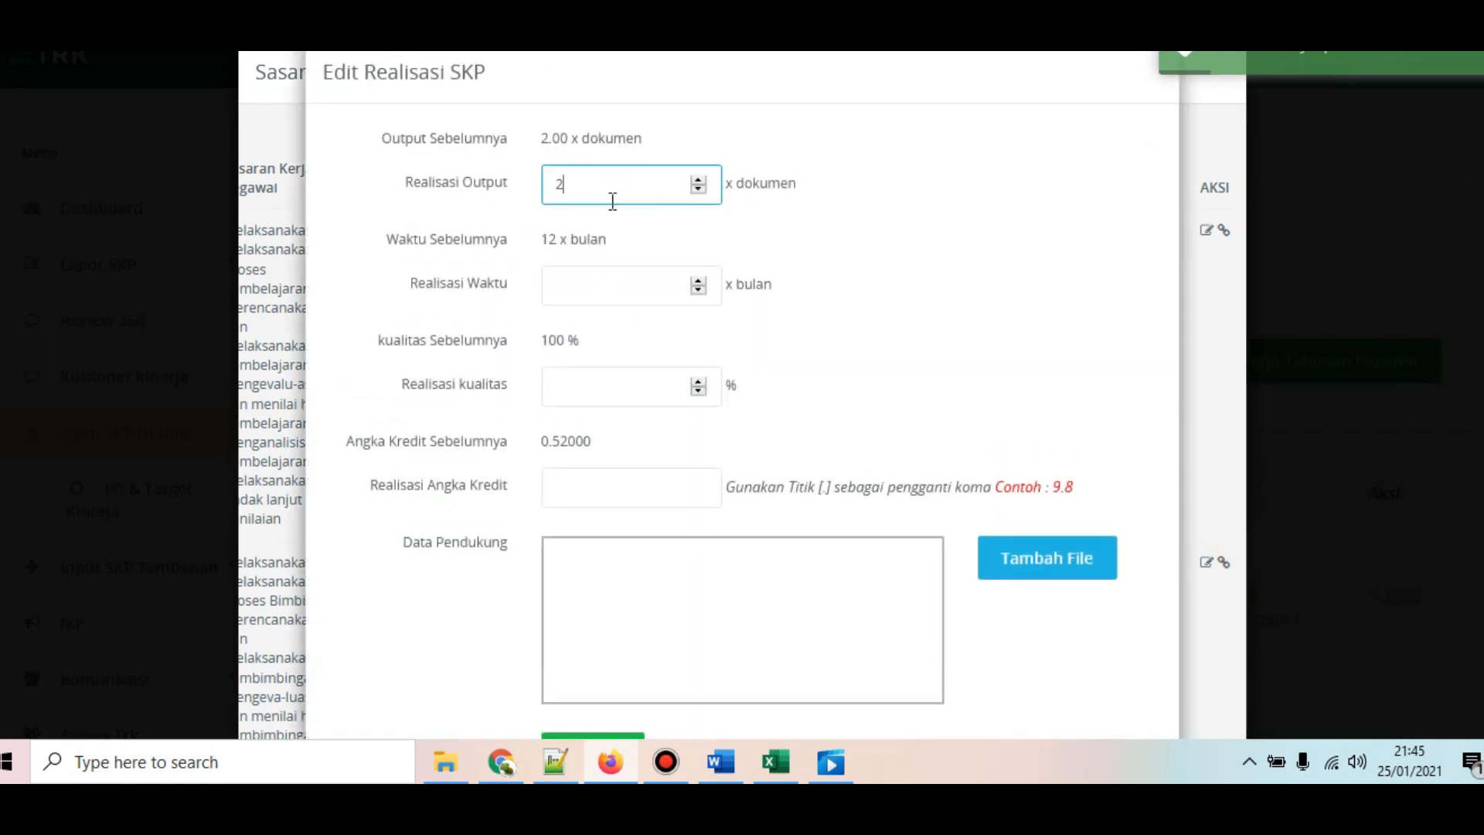
pyautogui.click(616, 276)
pyautogui.write('12')
pyautogui.click(583, 394)
pyautogui.write('100')
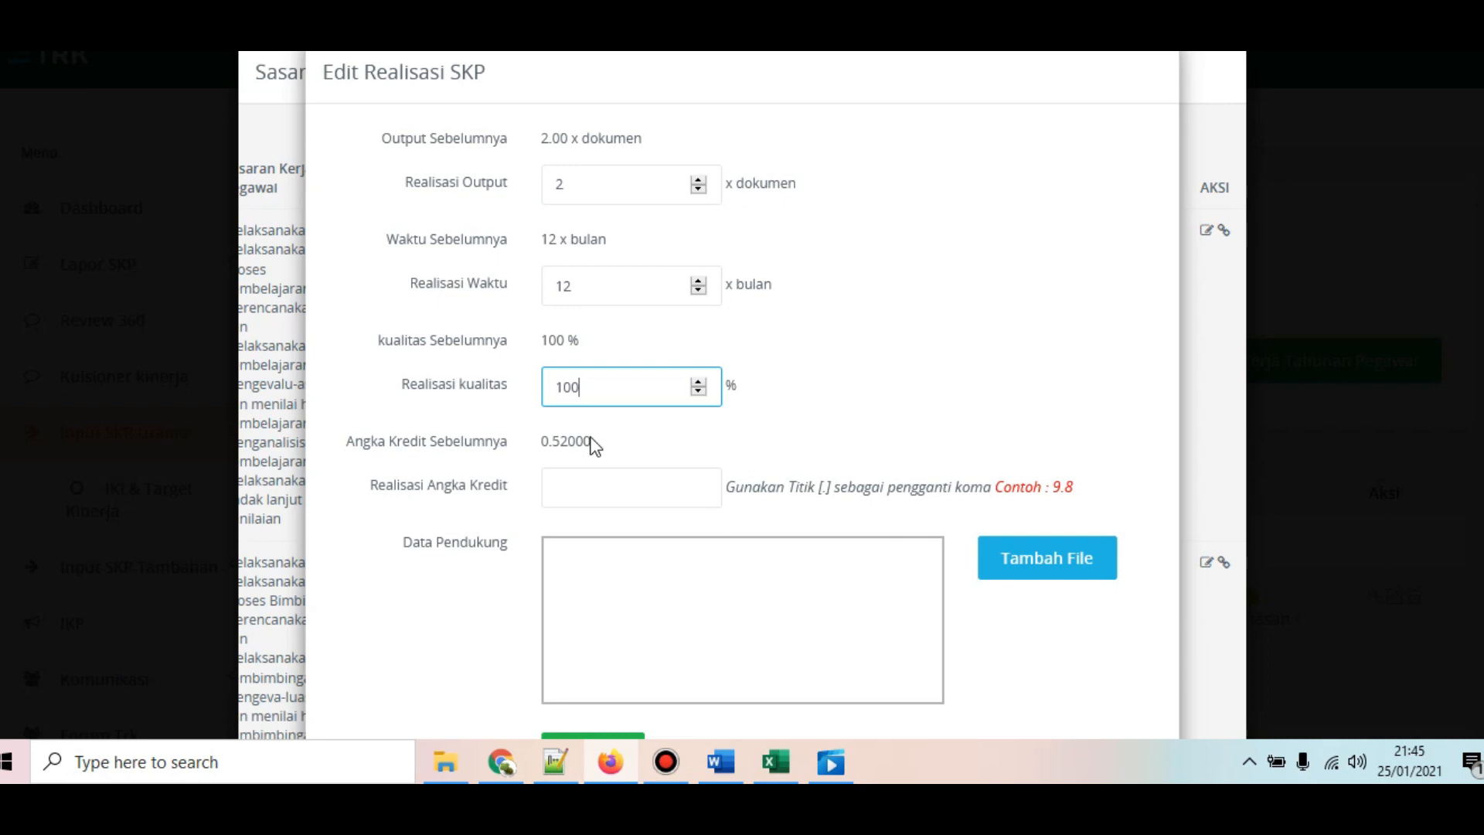
pyautogui.moveTo(592, 439); pyautogui.dragTo(479, 428)
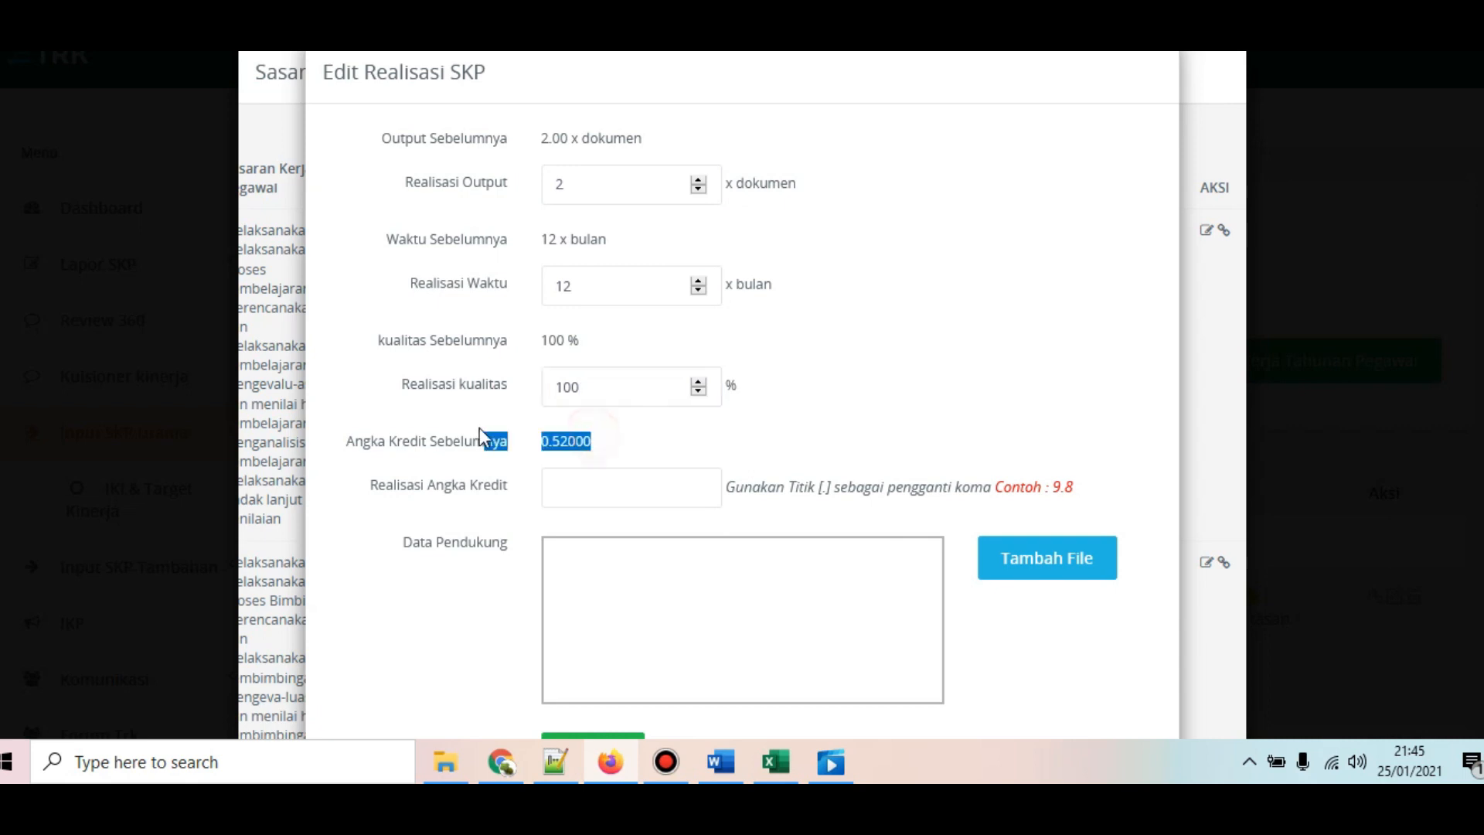
pyautogui.moveTo(601, 437); pyautogui.dragTo(577, 443)
pyautogui.click(597, 478)
pyautogui.write('0.52000')
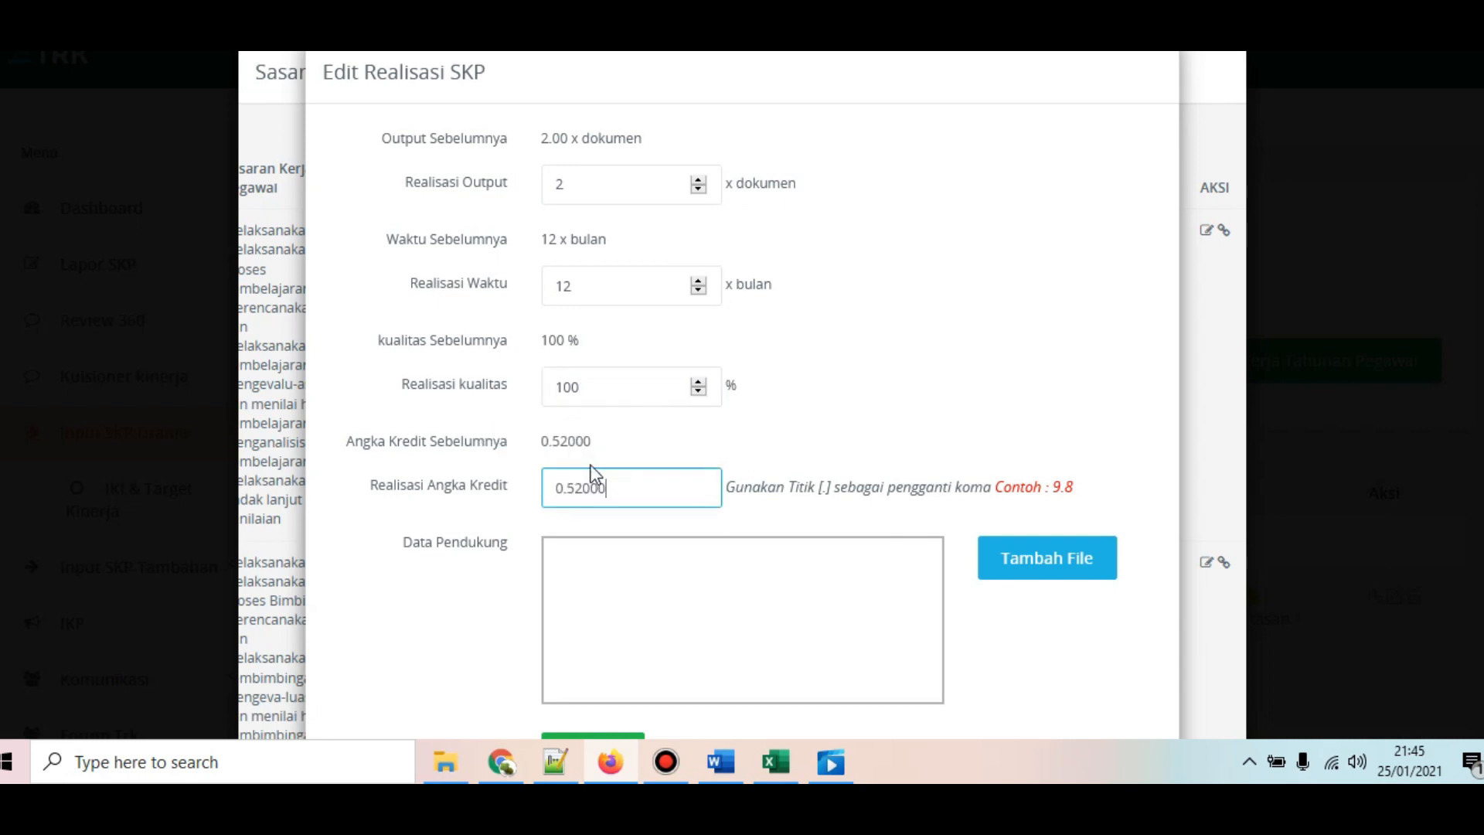
pyautogui.scroll(-2, 620, 575)
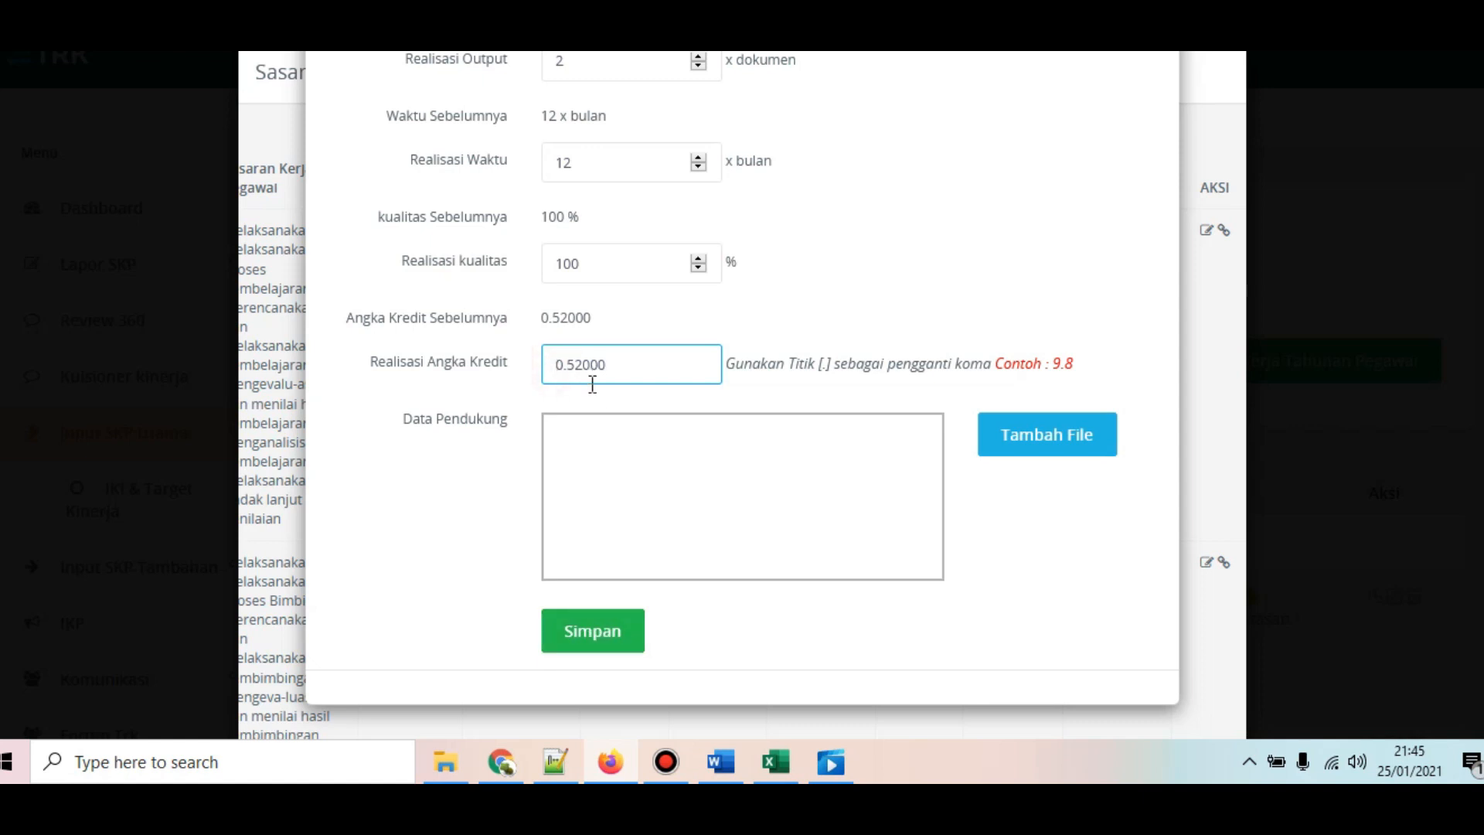
pyautogui.click(599, 629)
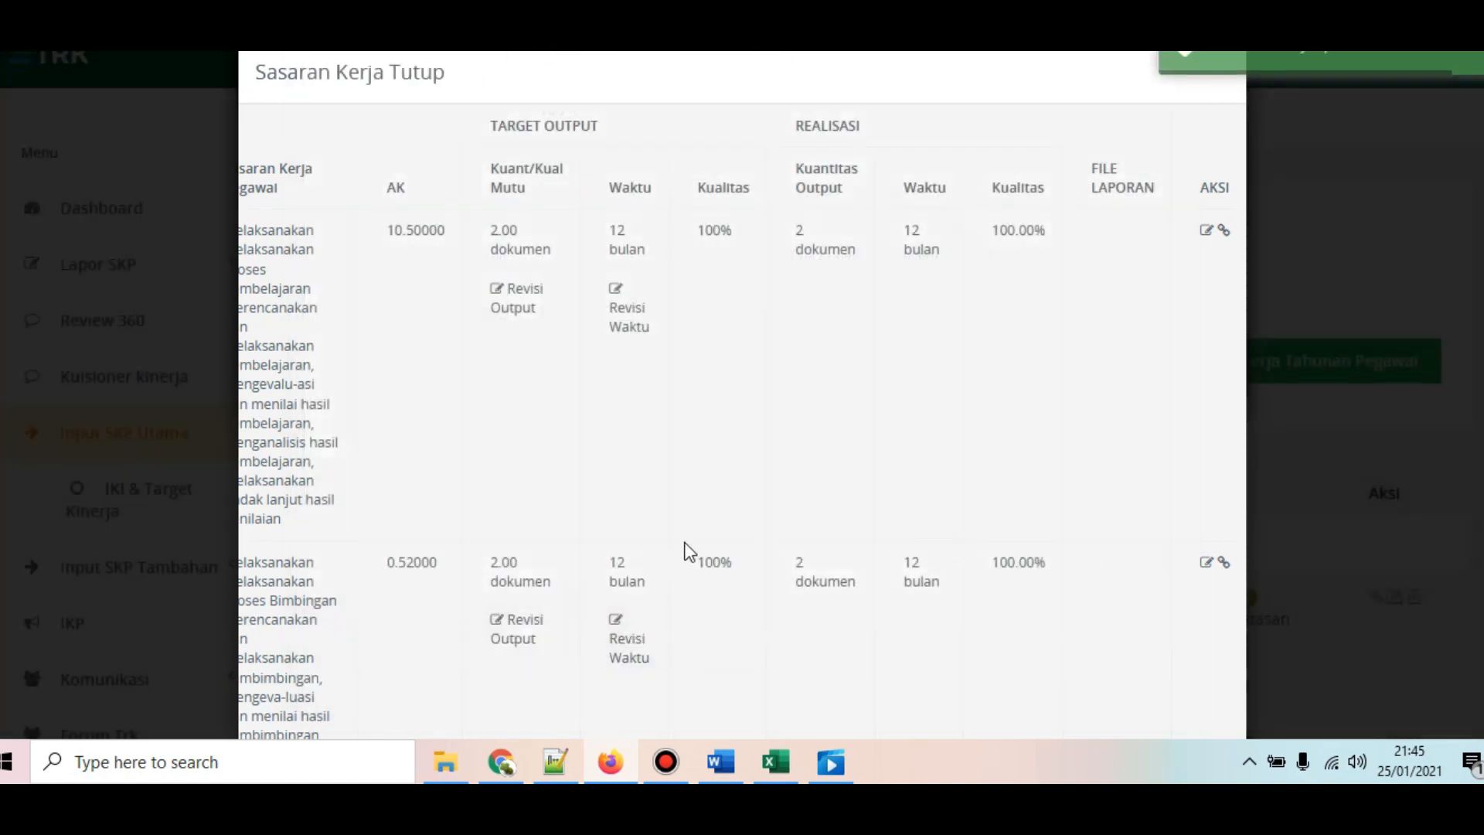
# Step: Fill in the realisation of the third target, Menjadi wali kelas, with output 2, waktu 12, kualitas 100 and angka kredit 0.52000, and save it
pyautogui.scroll(-4, 684, 554)
pyautogui.click(1217, 531)
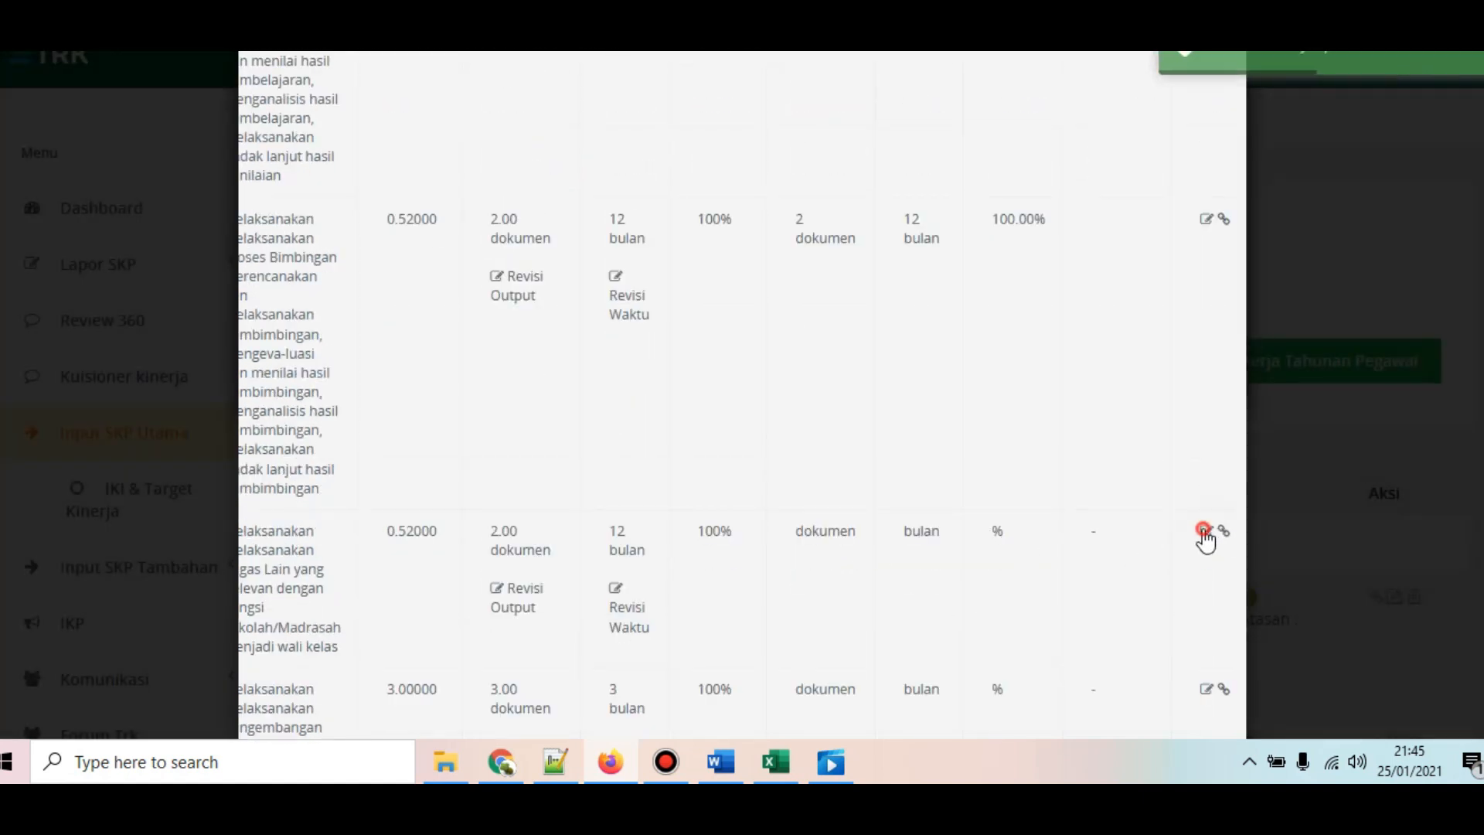
pyautogui.click(651, 192)
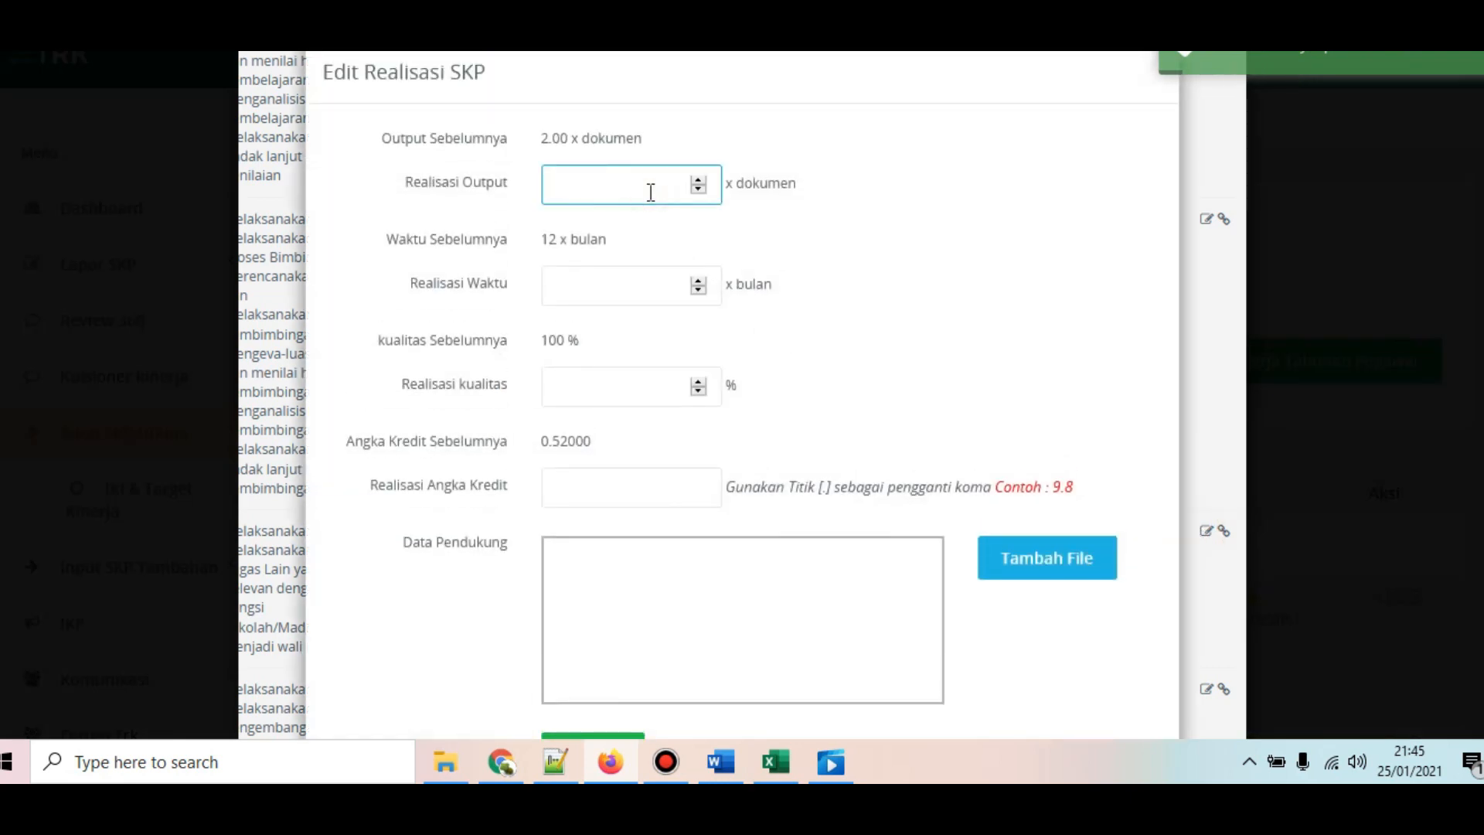
pyautogui.click(599, 278)
pyautogui.write('12')
pyautogui.click(593, 400)
pyautogui.write('100')
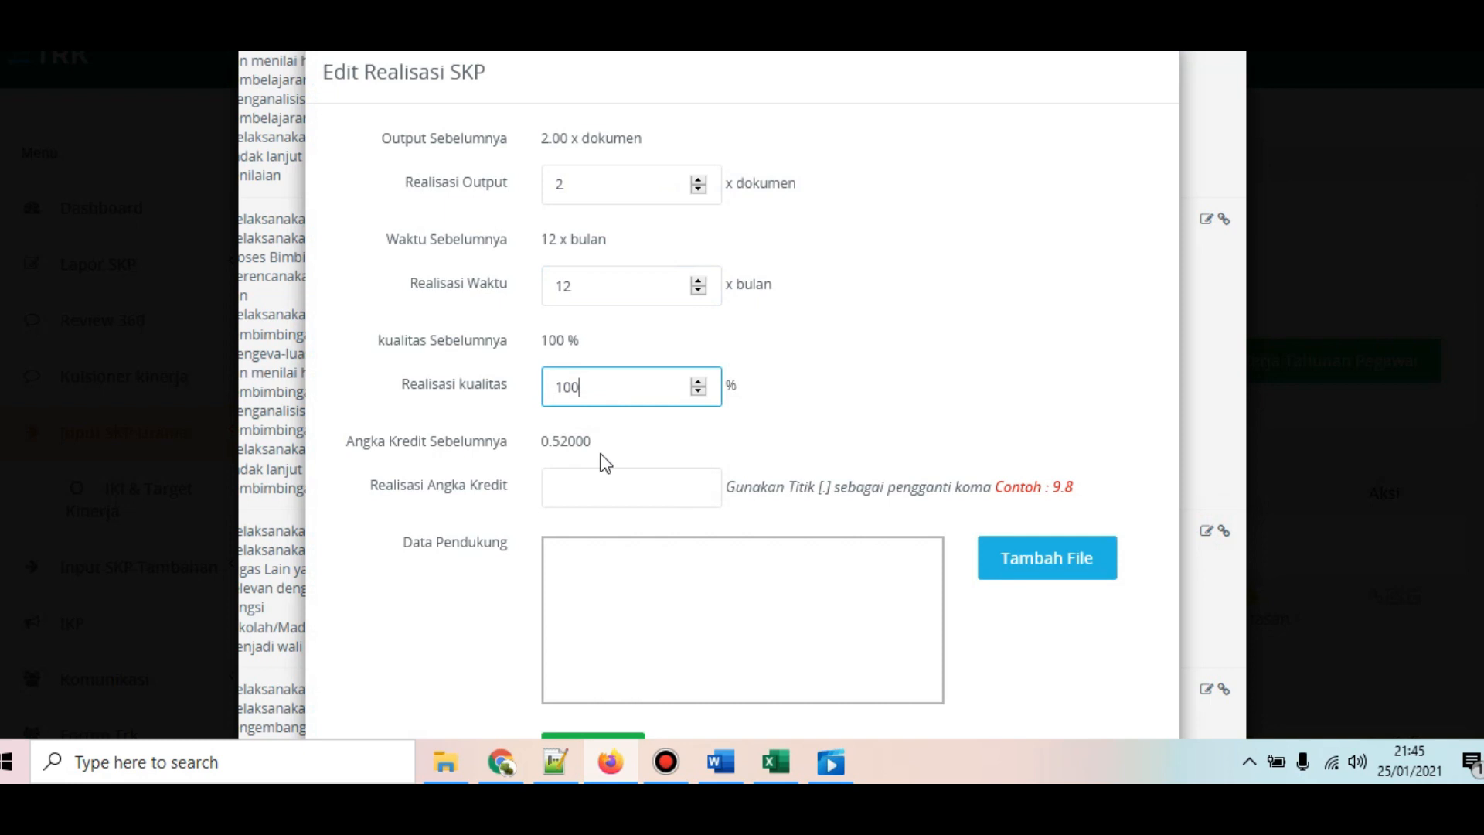
pyautogui.moveTo(594, 442); pyautogui.dragTo(548, 444)
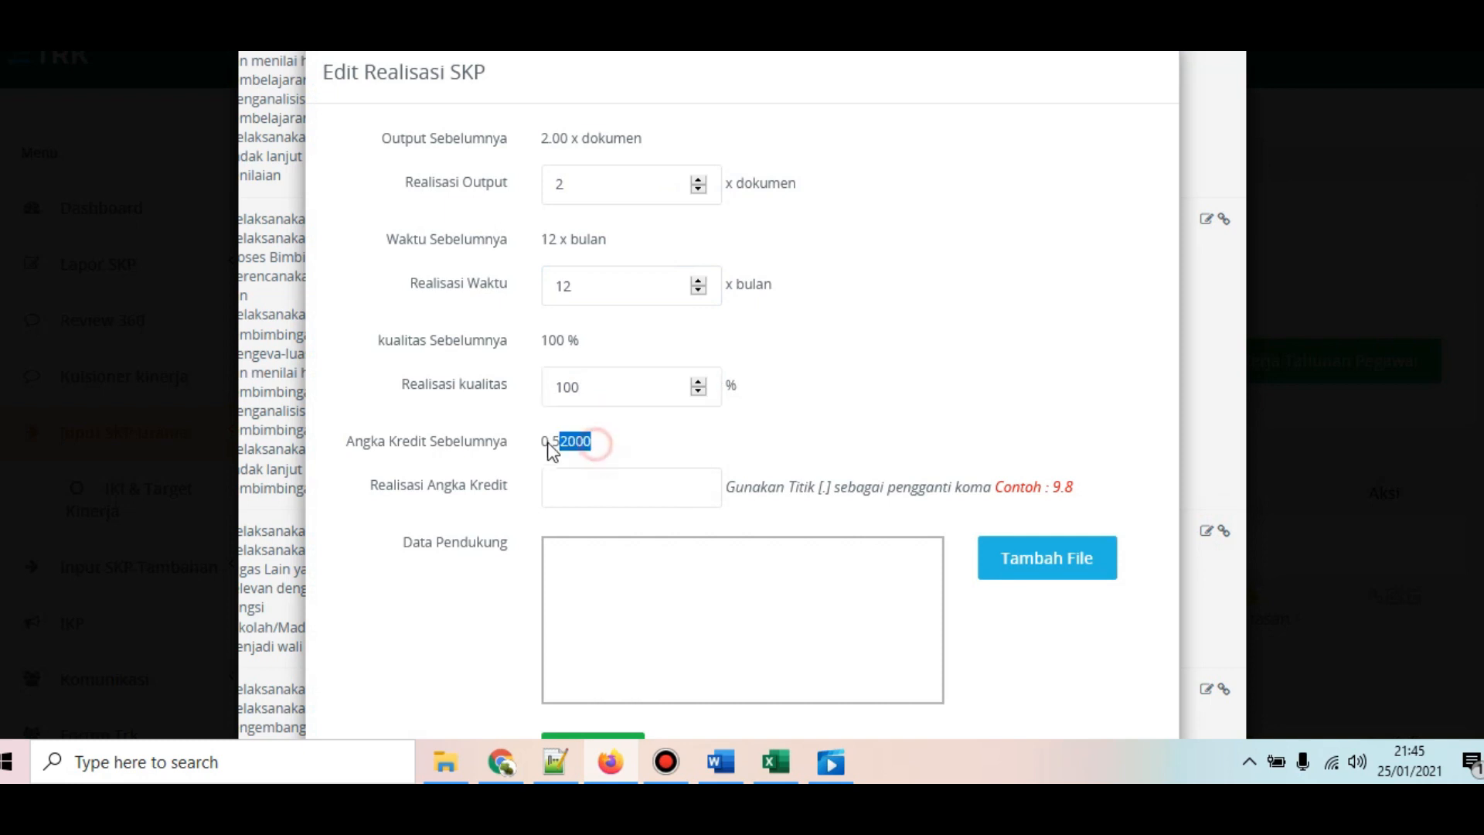
pyautogui.click(652, 484)
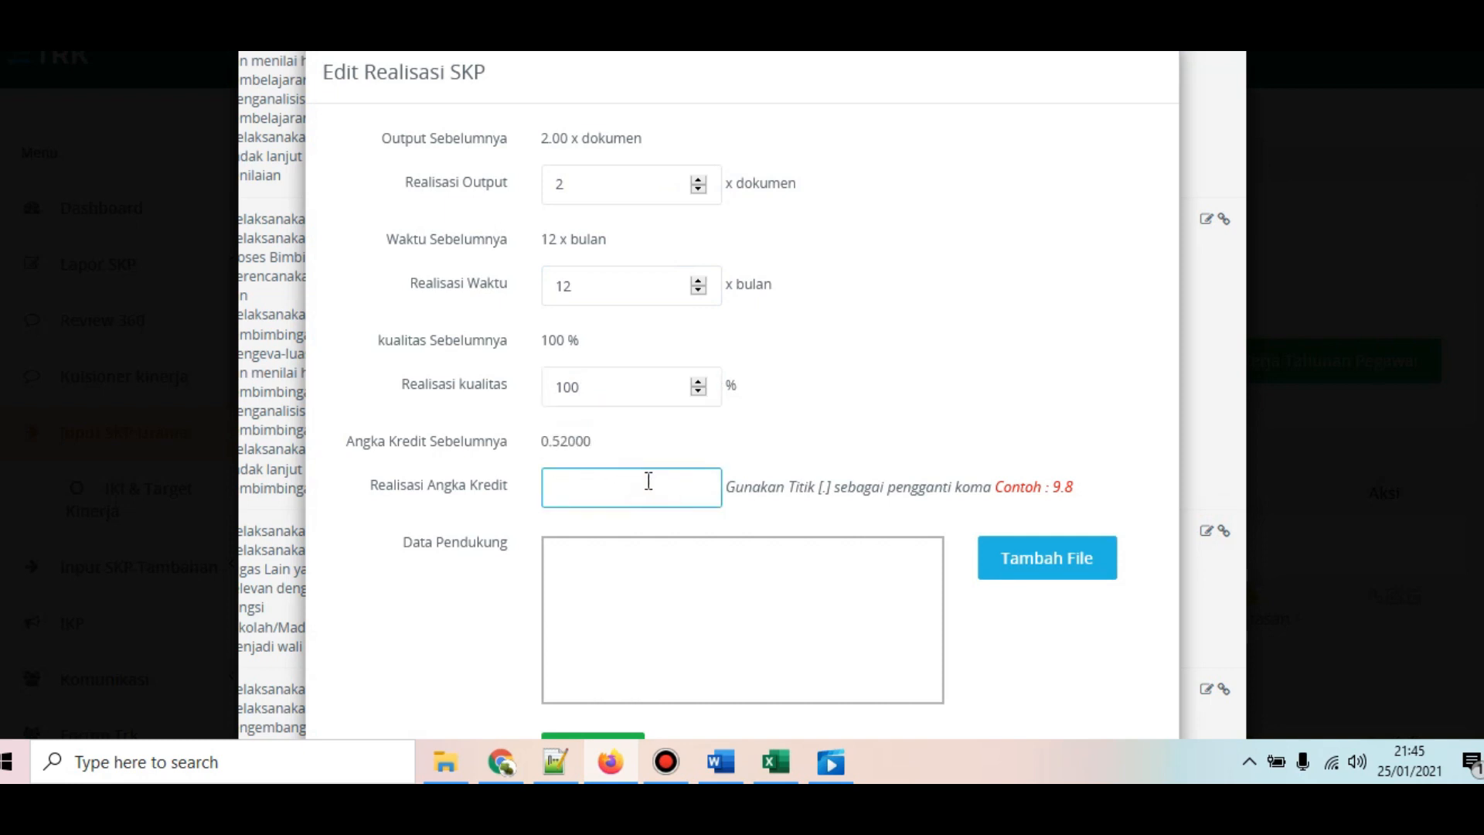
pyautogui.write('0.52000')
pyautogui.scroll(-2, 652, 490)
pyautogui.click(657, 632)
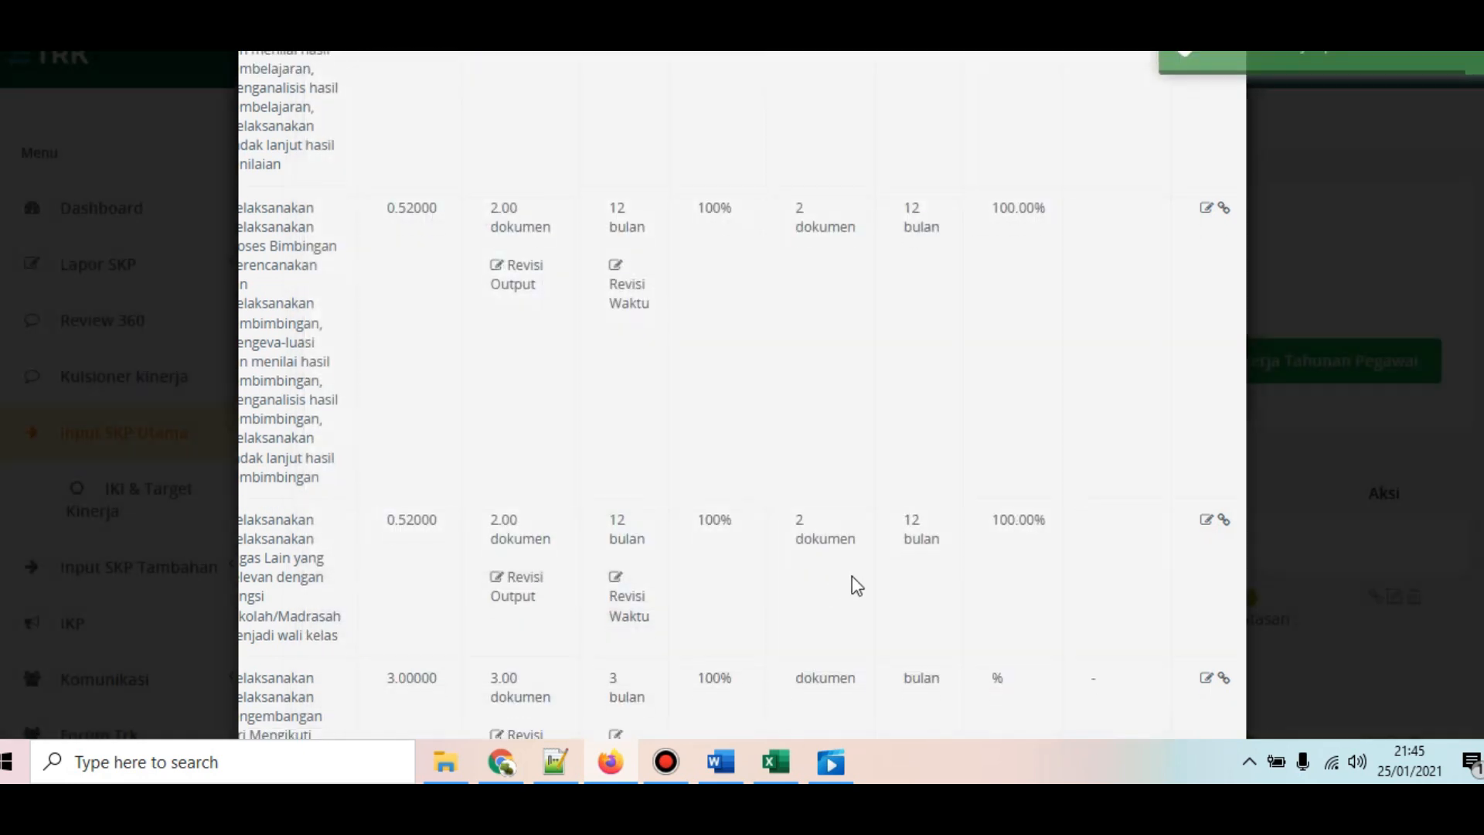
# Step: Enter and save the fourth target's realisation, Diklat Fungsional, with output 3 dokumen, waktu 3 bulan, kualitas 100% and angka kredit 3
pyautogui.scroll(-2, 1005, 603)
pyautogui.click(1205, 575)
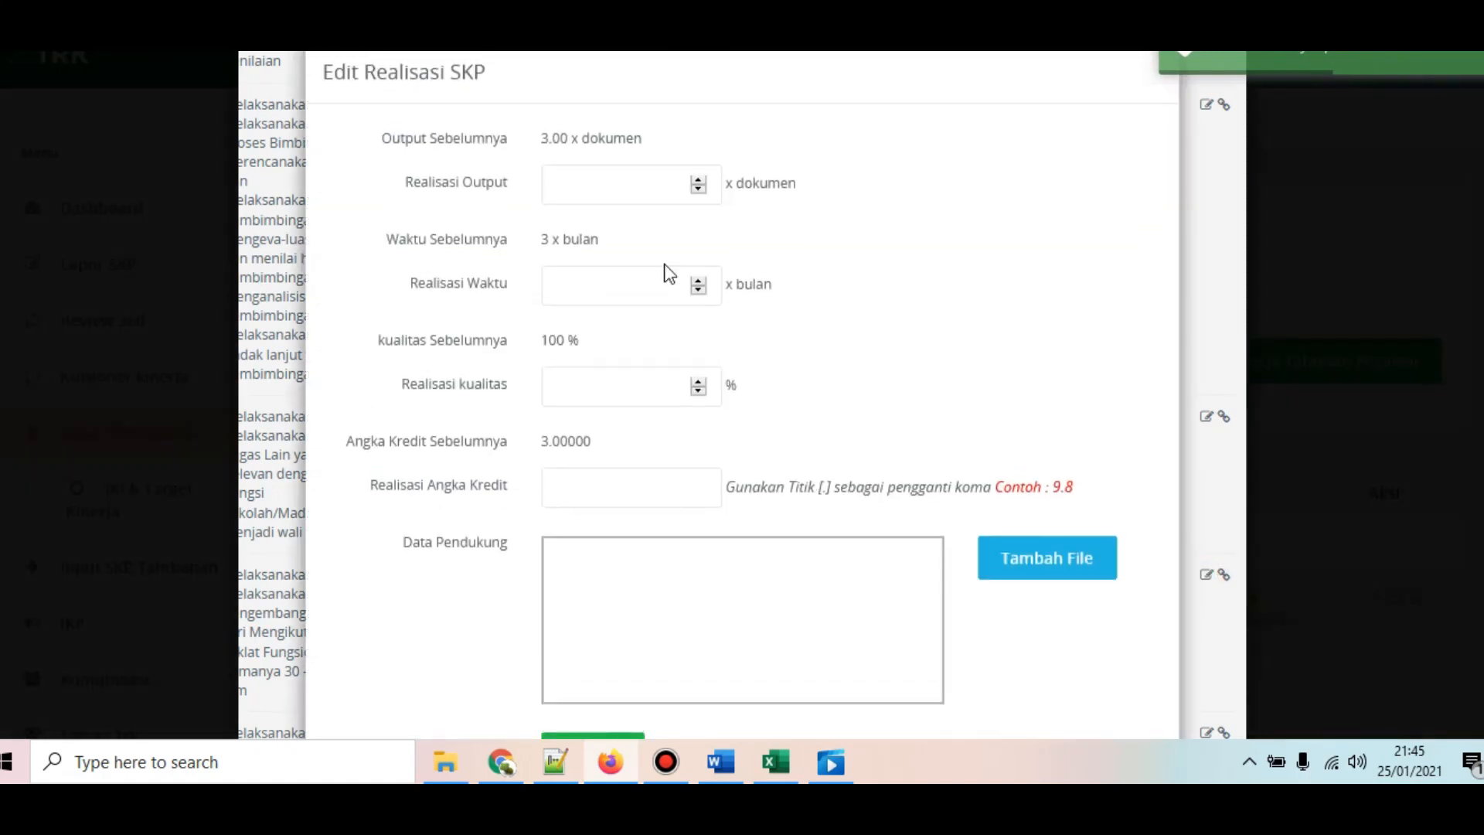
pyautogui.click(644, 183)
pyautogui.click(627, 284)
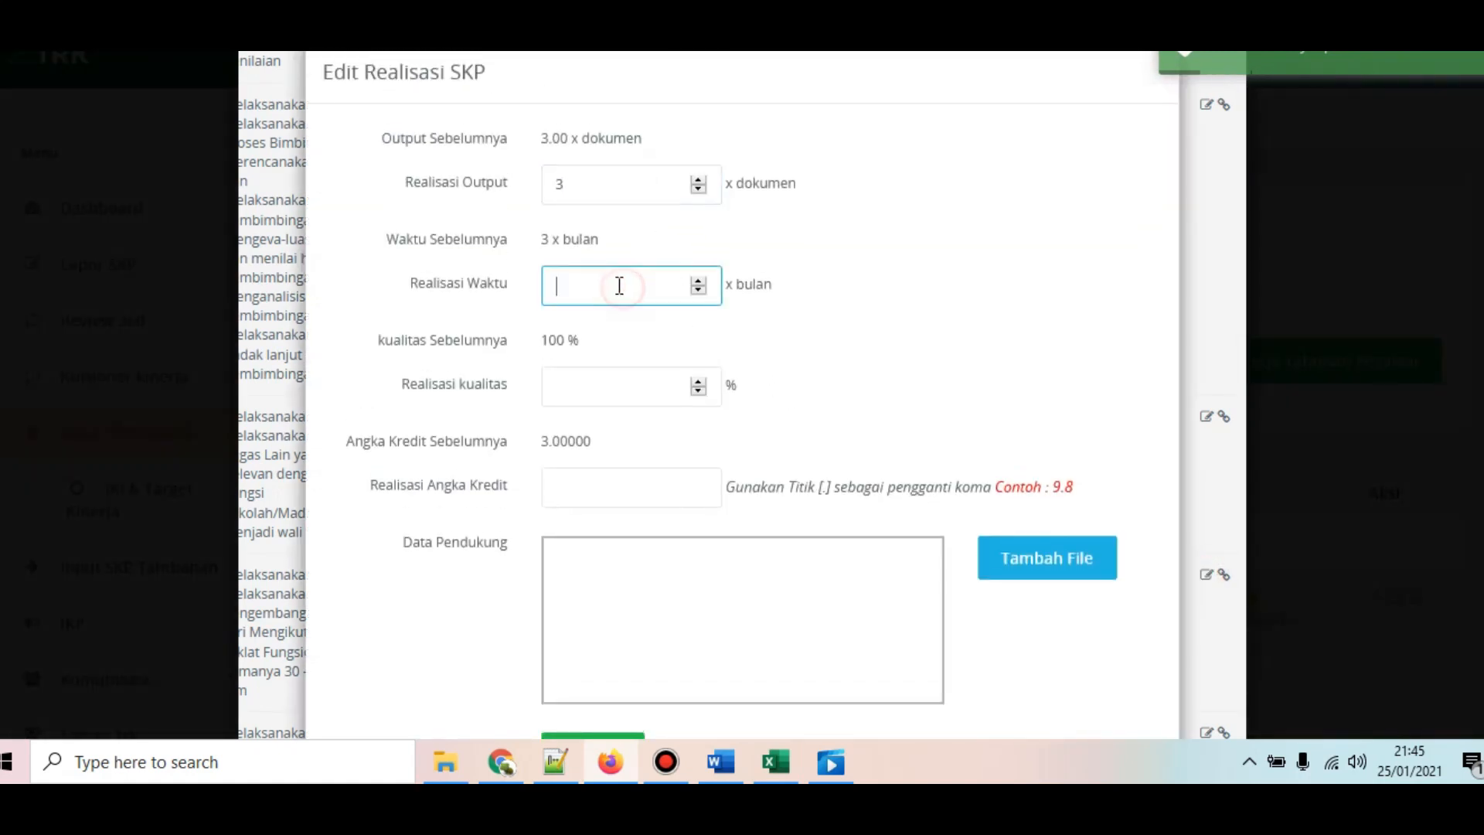
pyautogui.write('3')
pyautogui.click(580, 378)
pyautogui.write('100')
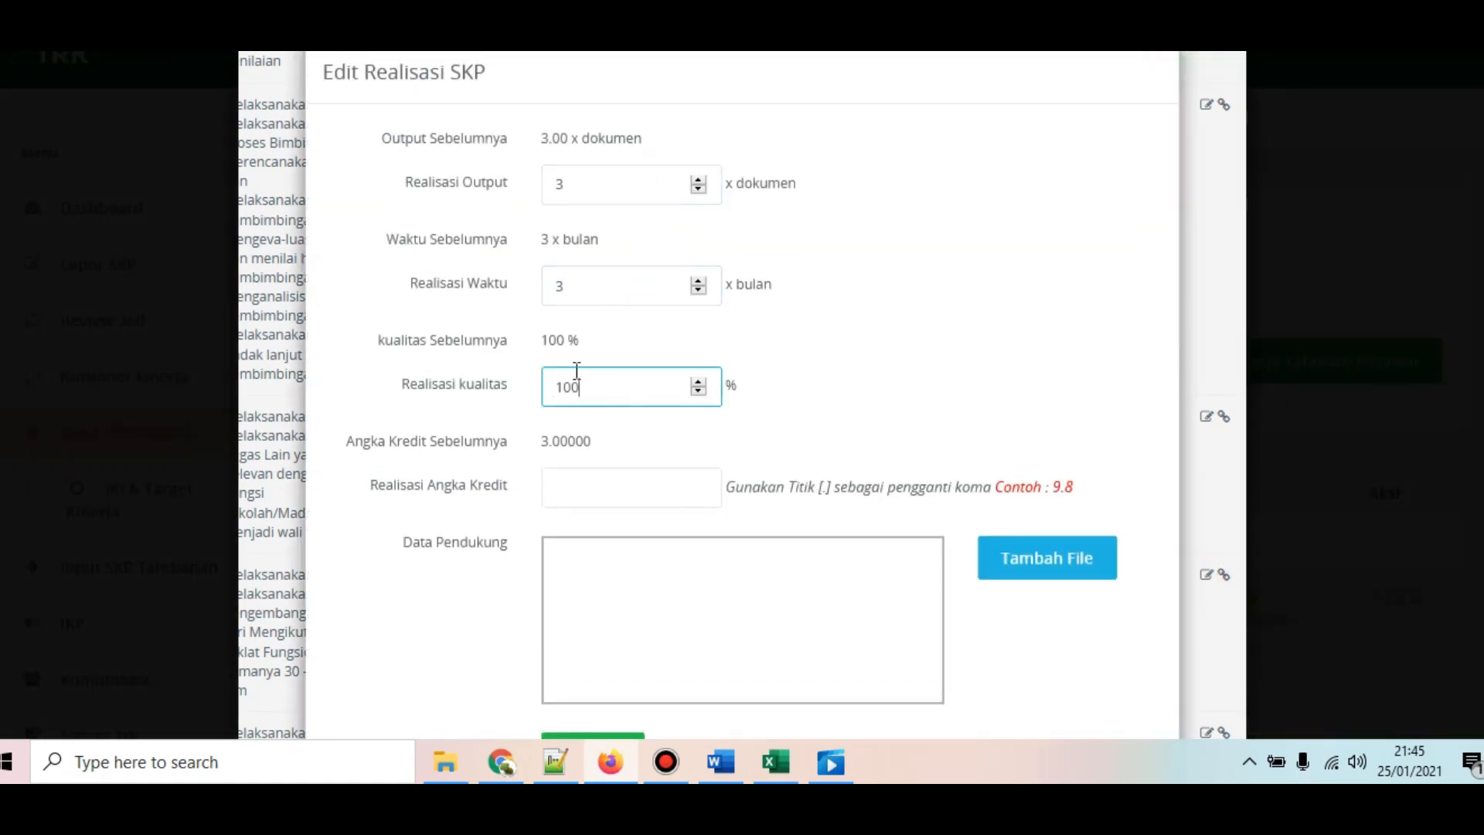
pyautogui.click(603, 471)
pyautogui.write('3')
pyautogui.scroll(-2, 610, 541)
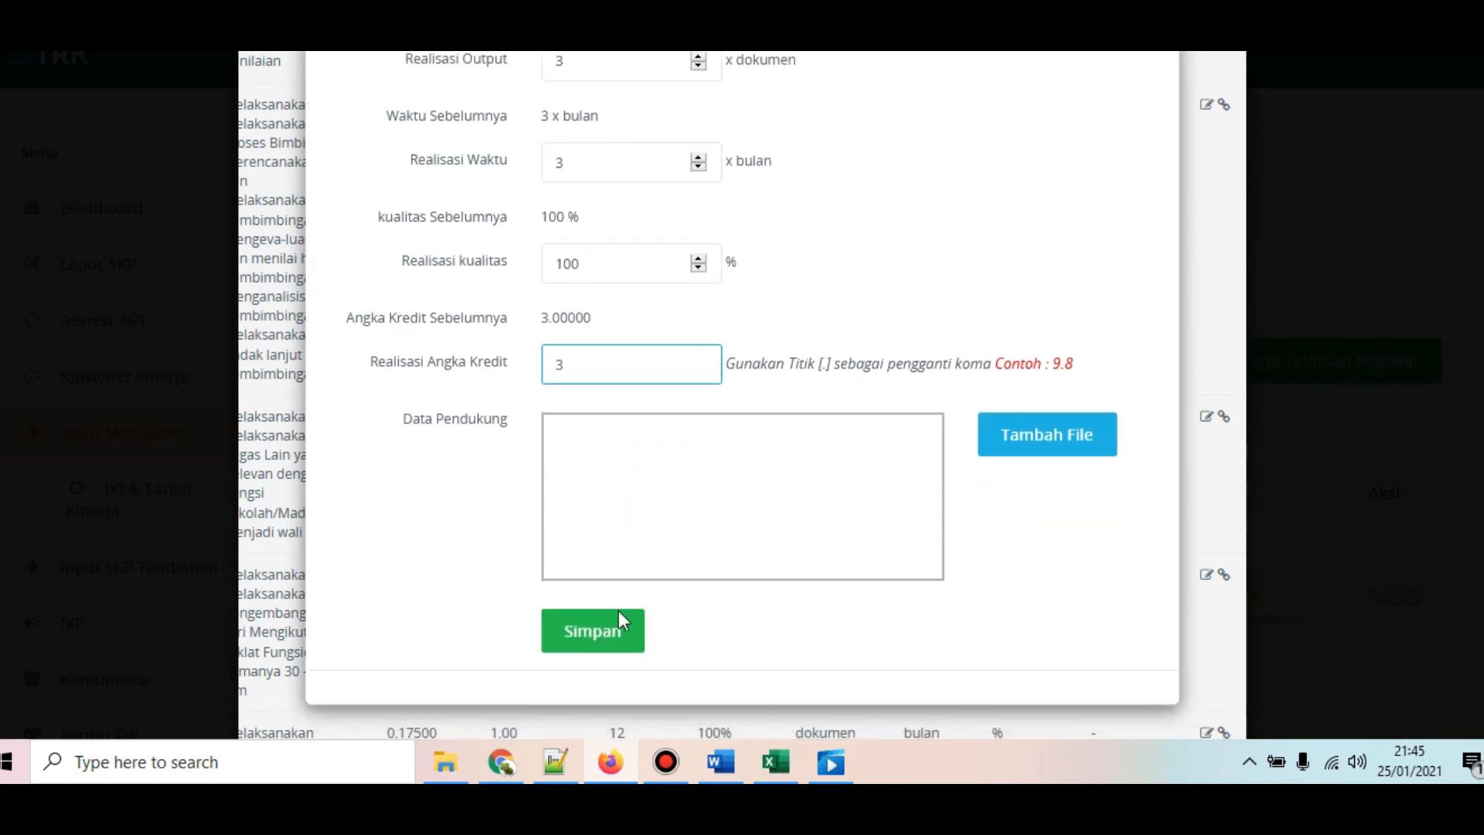
pyautogui.click(618, 622)
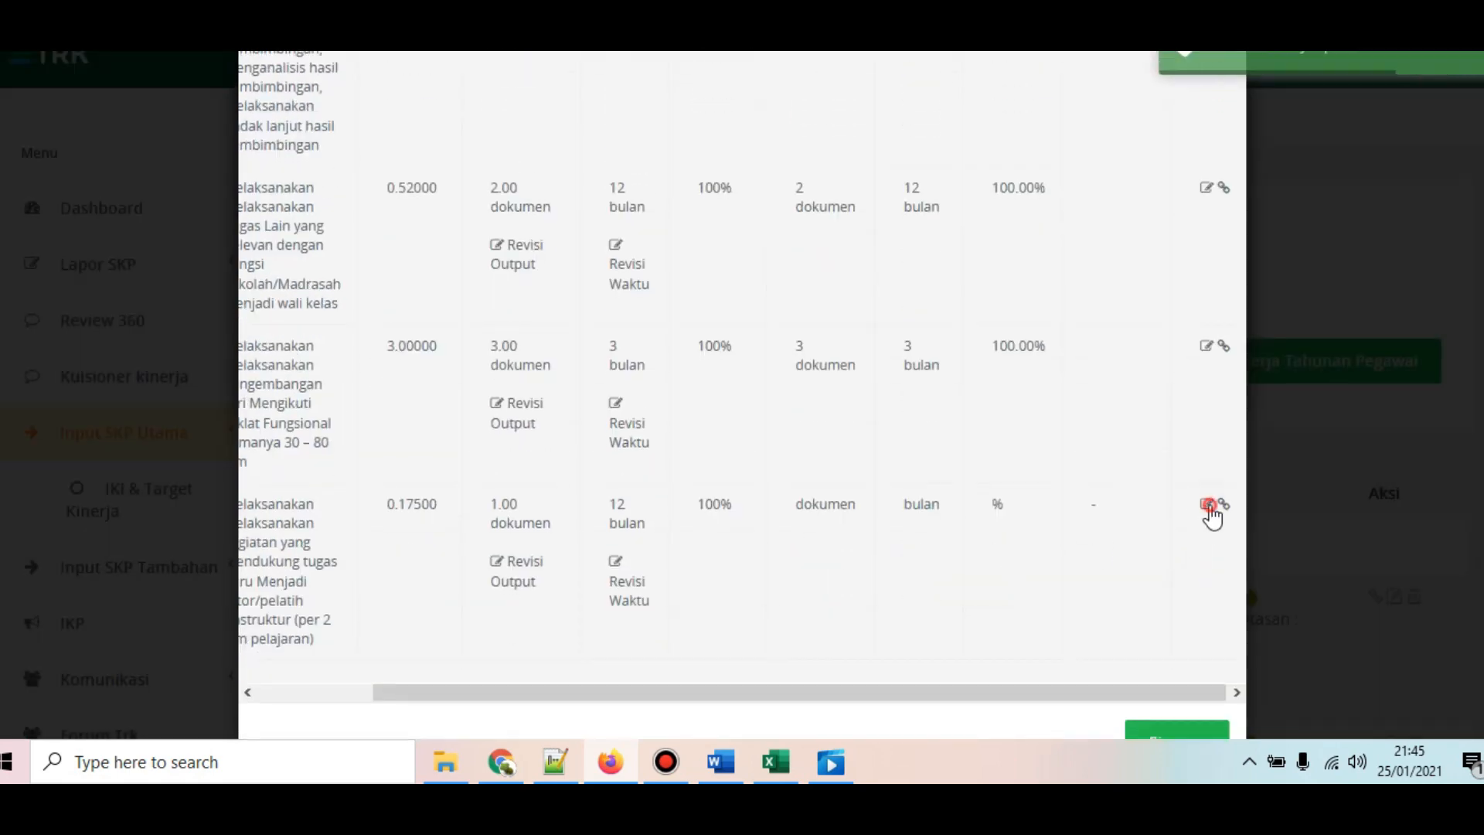
# Step: Open the fifth target's realisation, Menjadi tutor/pelatih/instruktur, and enter output 1 dokumen, waktu 12 bulan and kualitas 100%
pyautogui.click(1206, 504)
pyautogui.click(584, 188)
pyautogui.write('1')
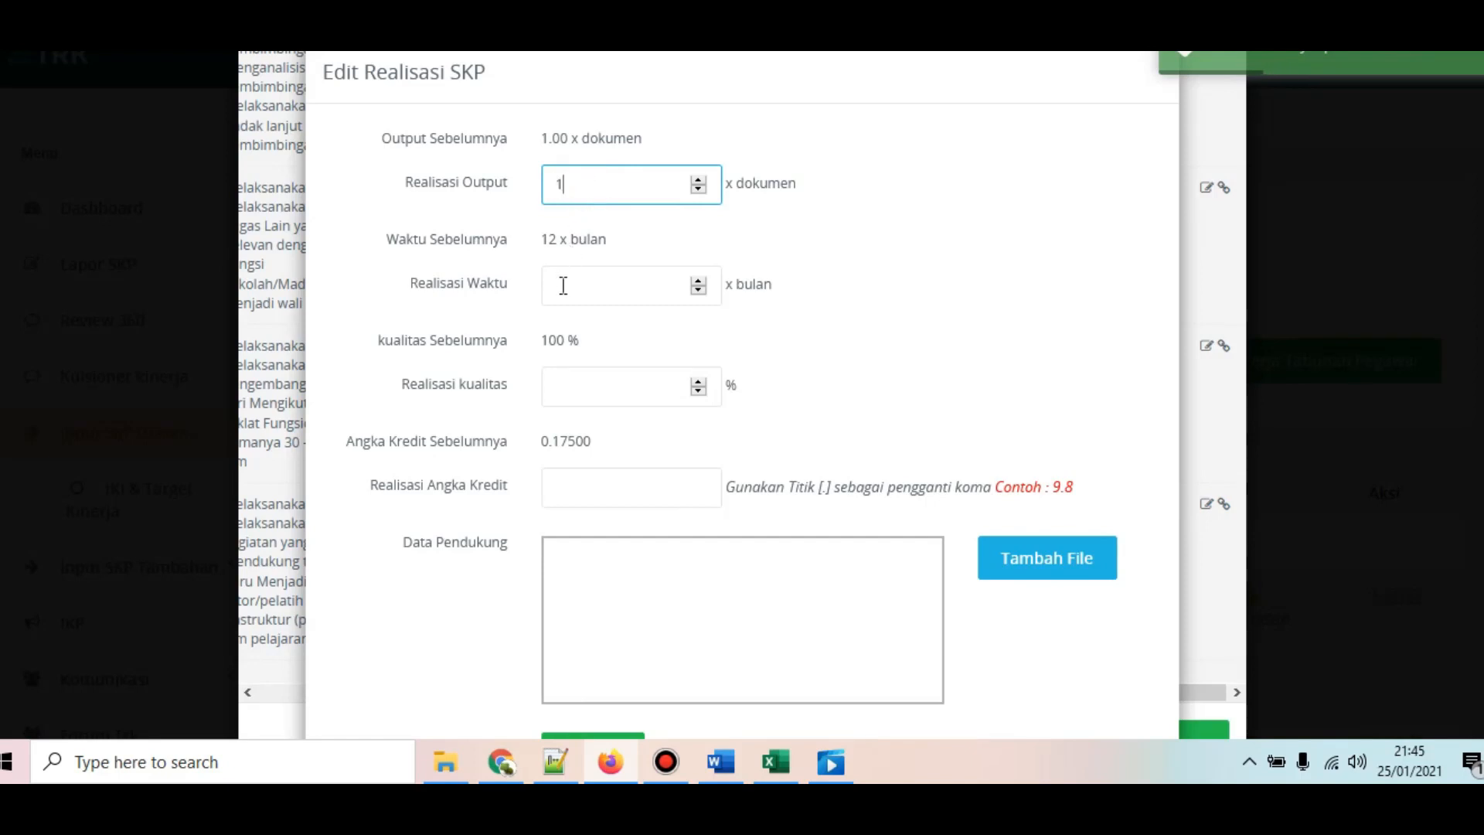
pyautogui.click(562, 285)
pyautogui.write('12')
pyautogui.click(596, 374)
pyautogui.write('100')
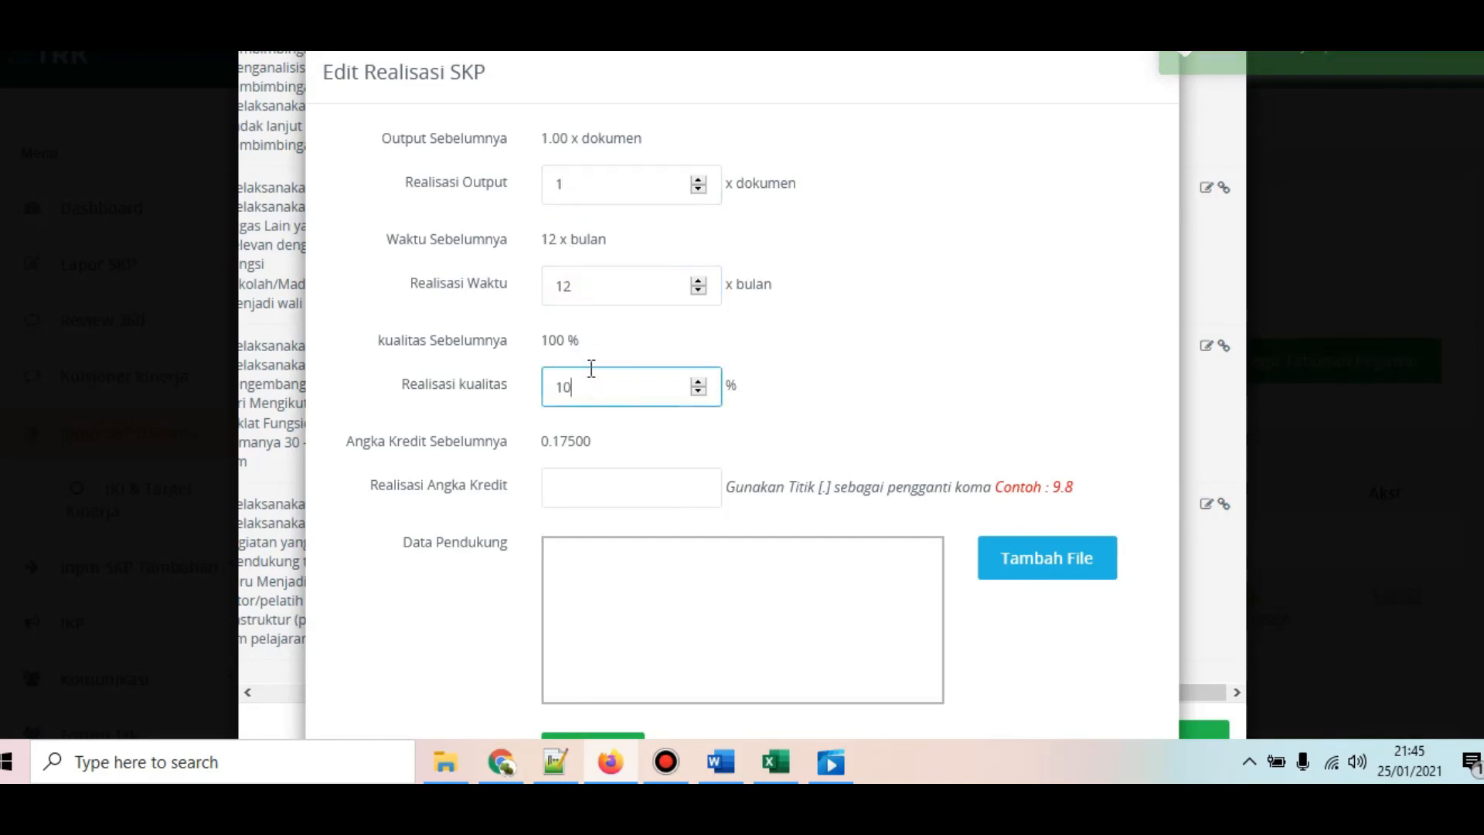
# Step: Set the fifth target's Realisasi Angka Kredit to 0.17500 and save its realisation
pyautogui.click(614, 474)
pyautogui.click(576, 439)
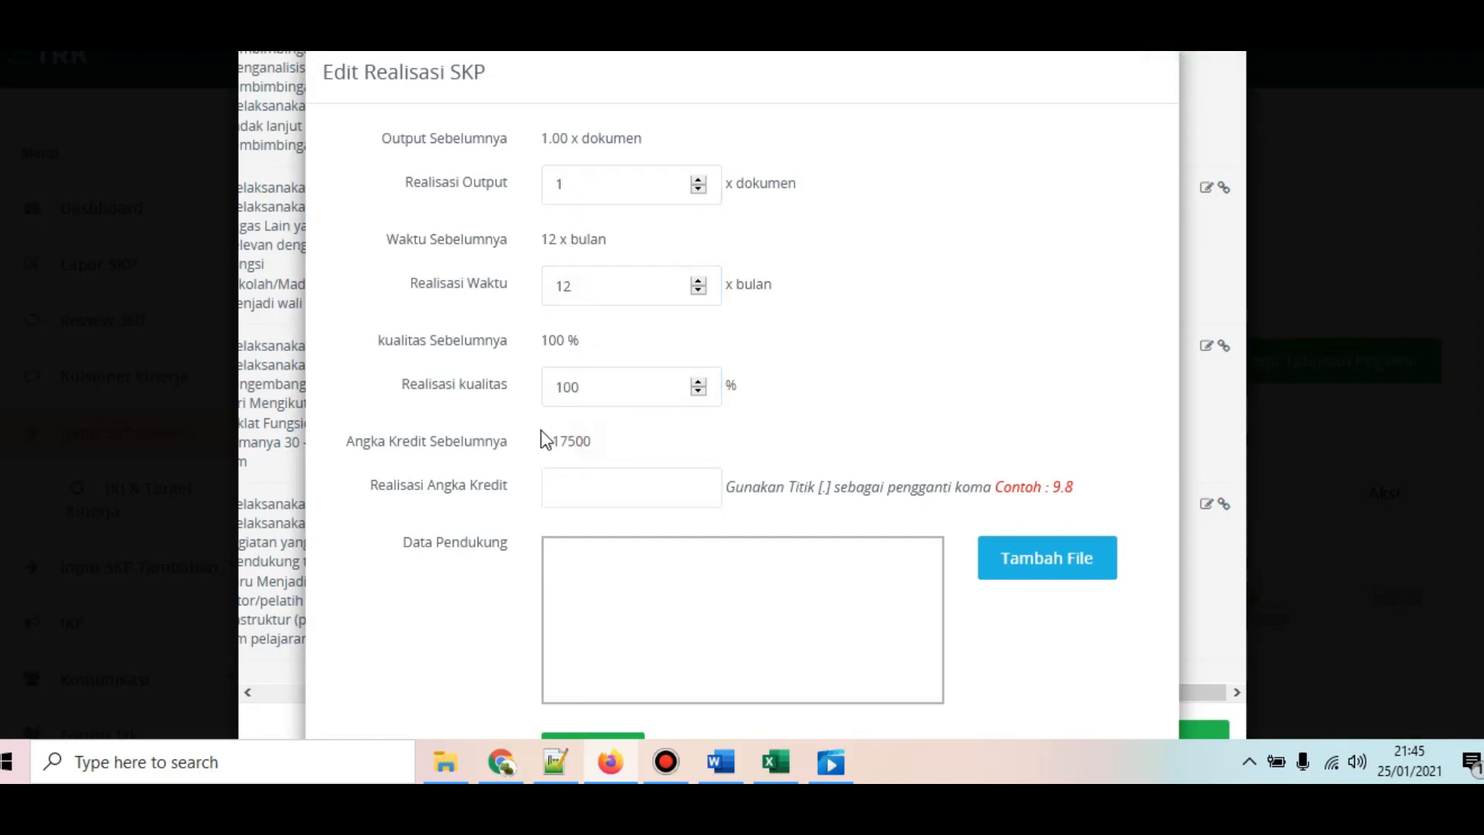
pyautogui.moveTo(590, 447); pyautogui.dragTo(549, 437)
pyautogui.click(587, 490)
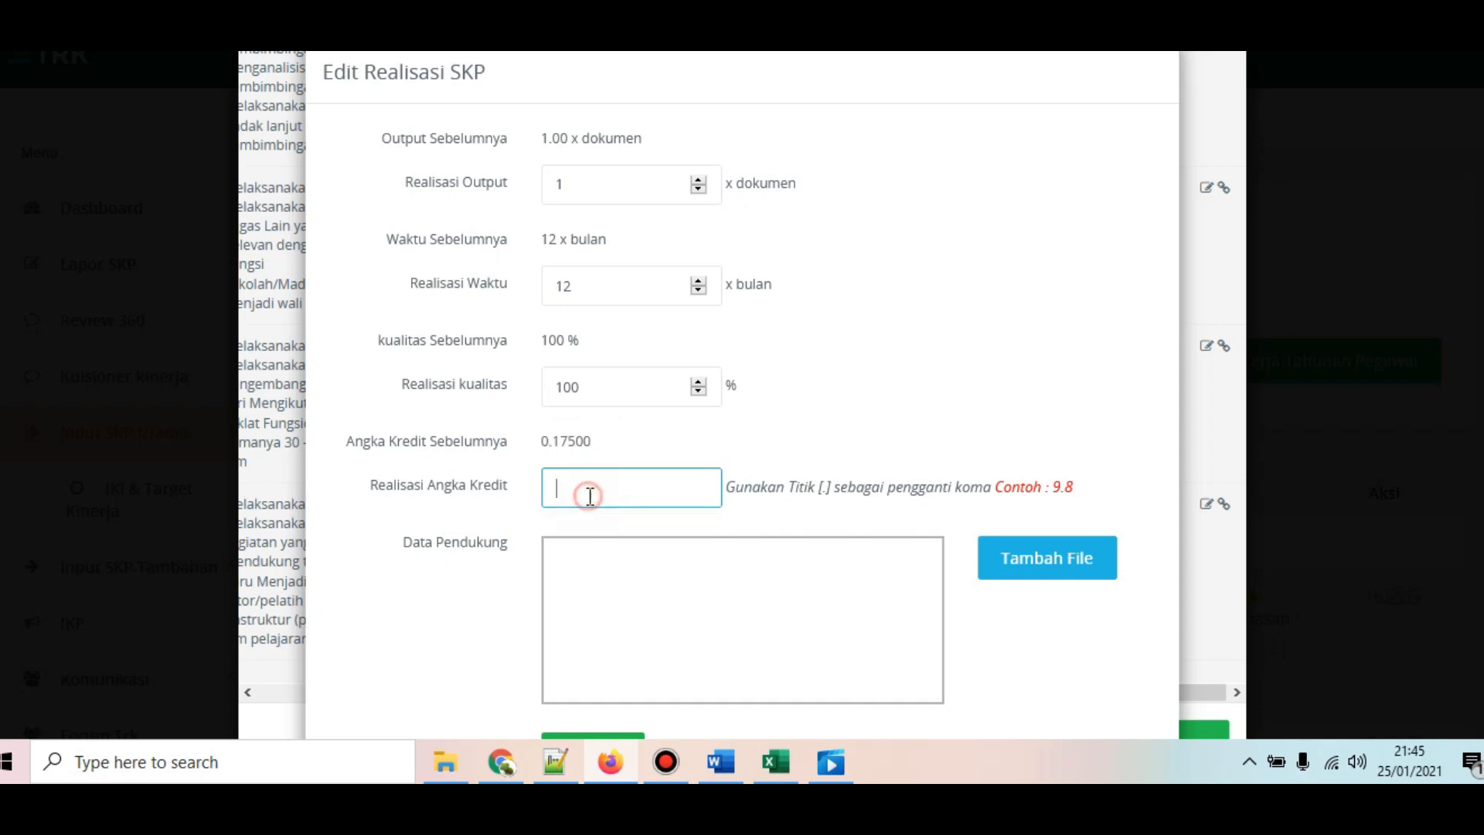
pyautogui.write('0.17500')
pyautogui.scroll(-2, 606, 530)
pyautogui.click(625, 619)
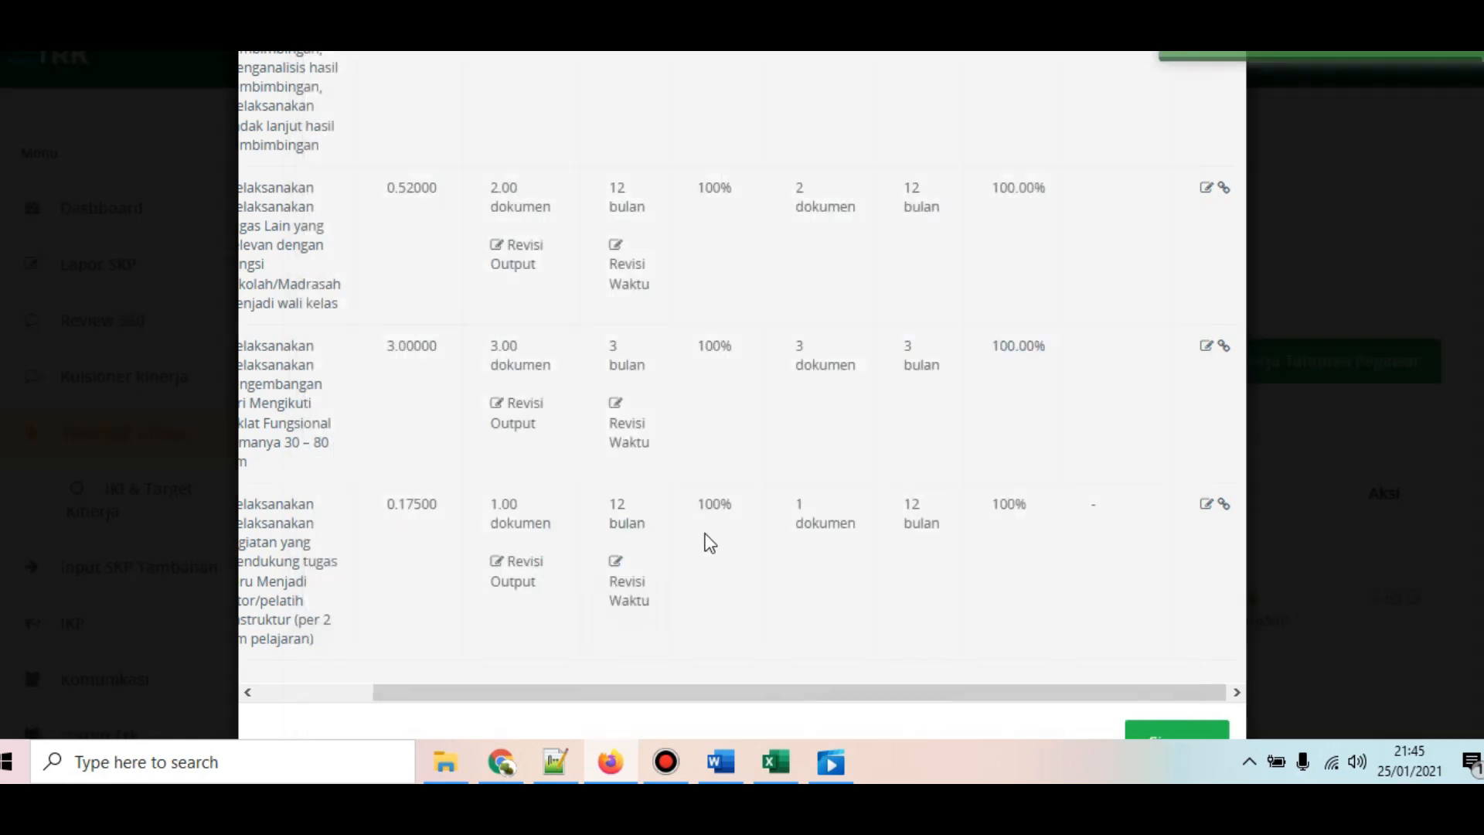
# Step: Review the realisations of all SKP 1 targets and save the completed list
pyautogui.scroll(-2, 773, 557)
pyautogui.click(982, 616)
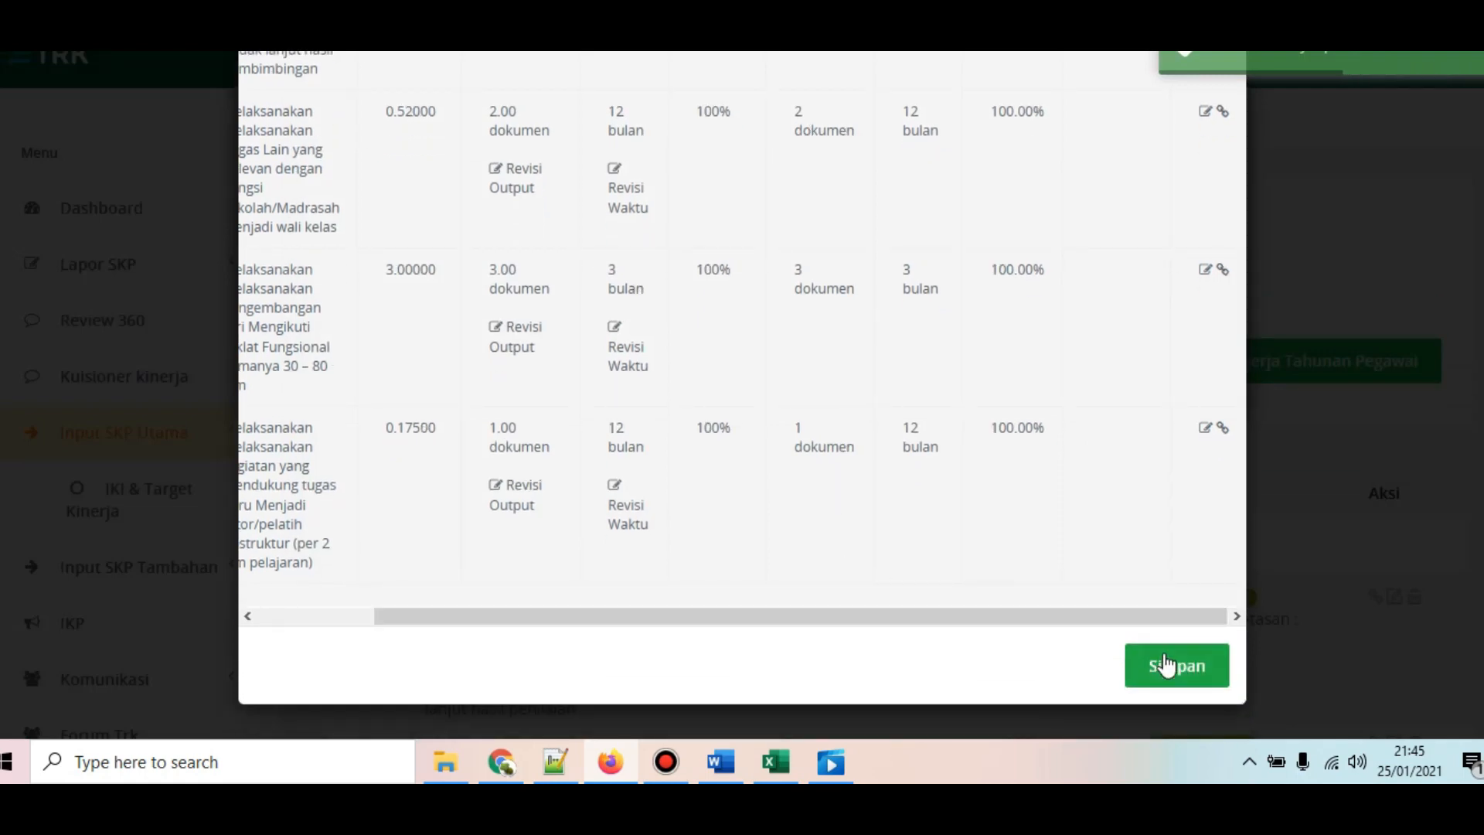
pyautogui.scroll(5, 1011, 514)
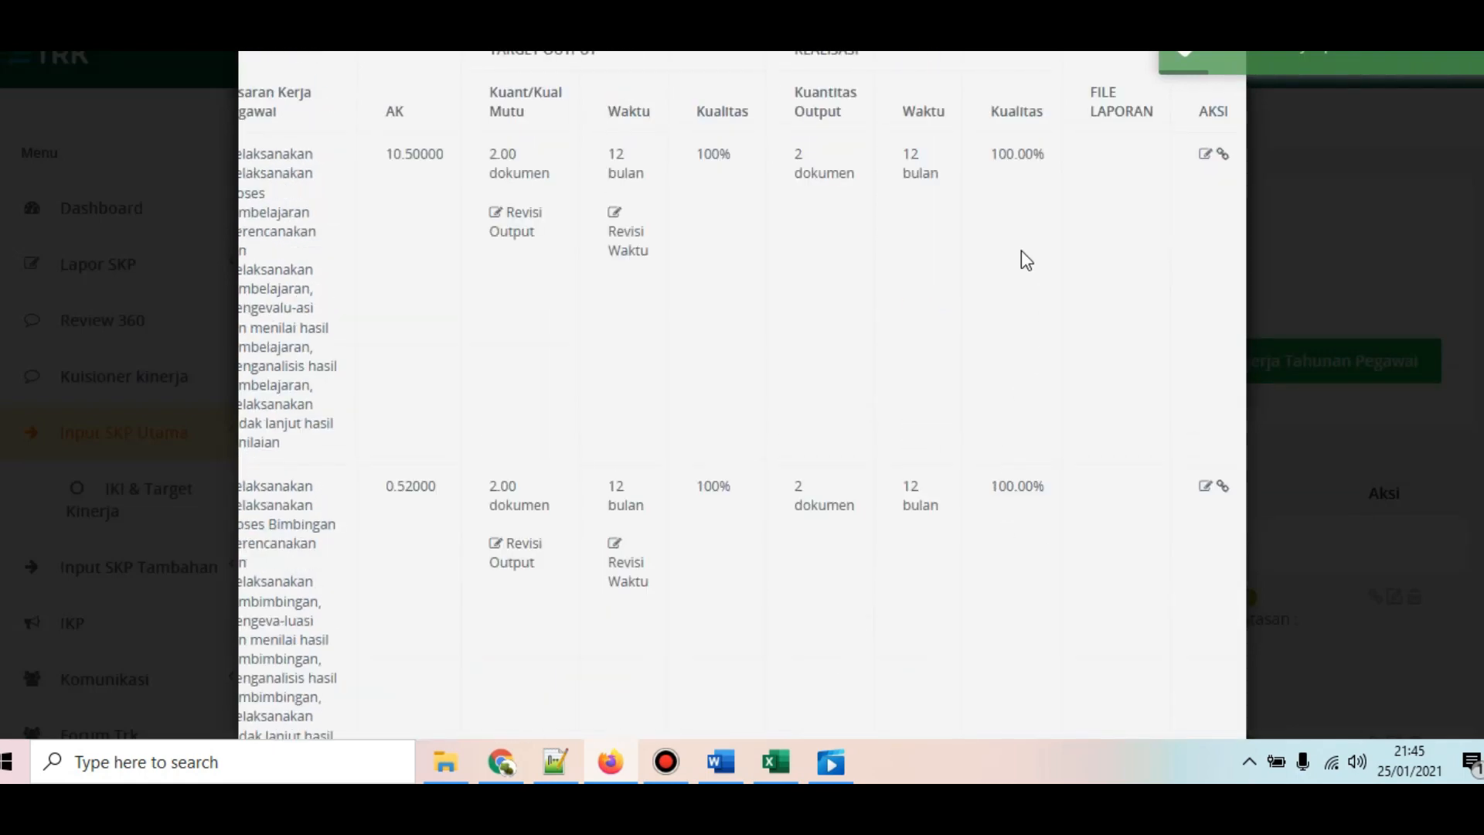
pyautogui.scroll(-3, 1044, 348)
pyautogui.click(1170, 679)
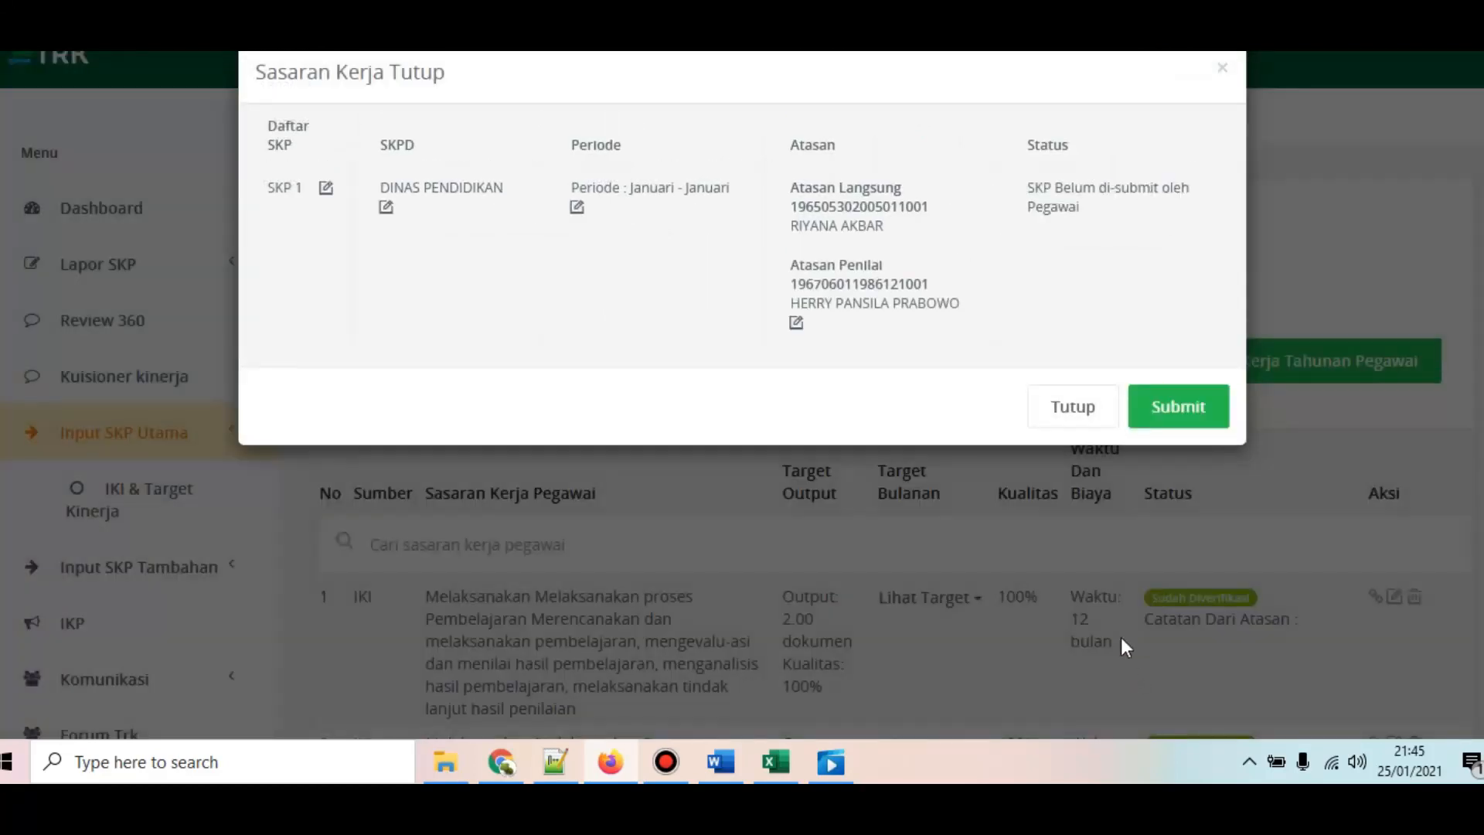
# Step: Check SKP 1's SKPD setting, set its period to Januari - Desember and save the period
pyautogui.click(387, 207)
pyautogui.click(1092, 296)
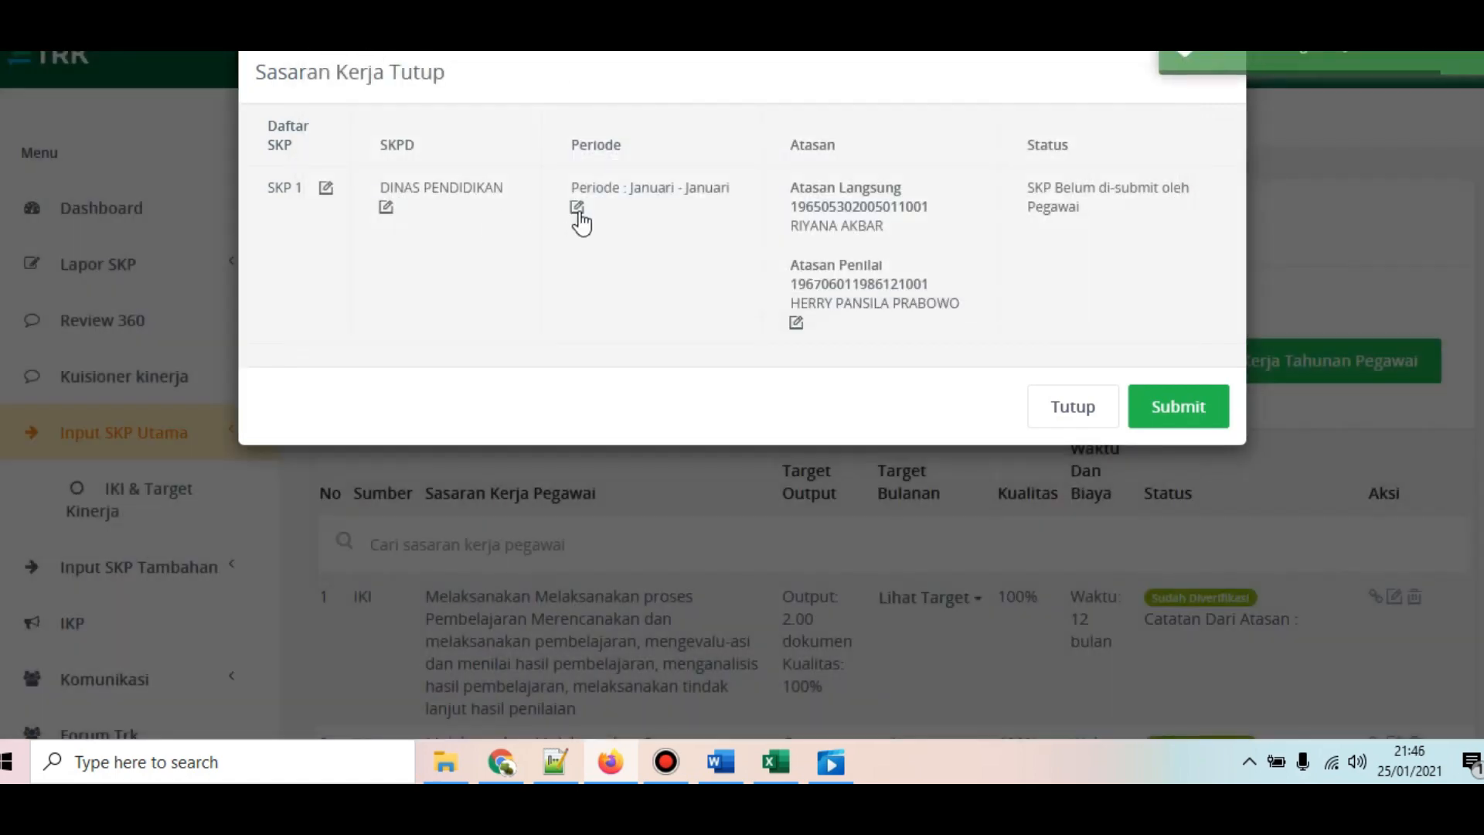
pyautogui.click(578, 207)
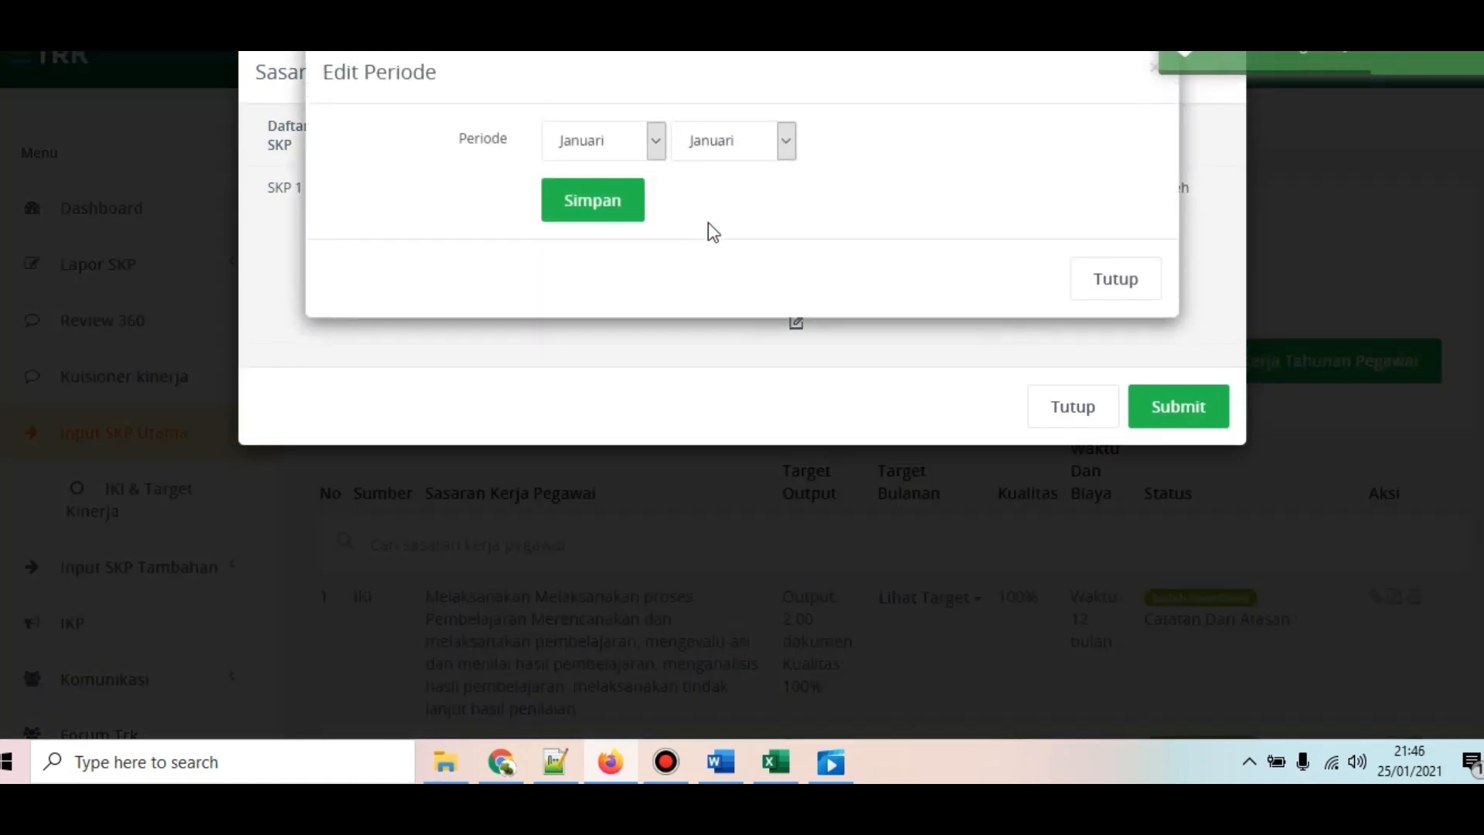
pyautogui.click(761, 152)
pyautogui.click(697, 423)
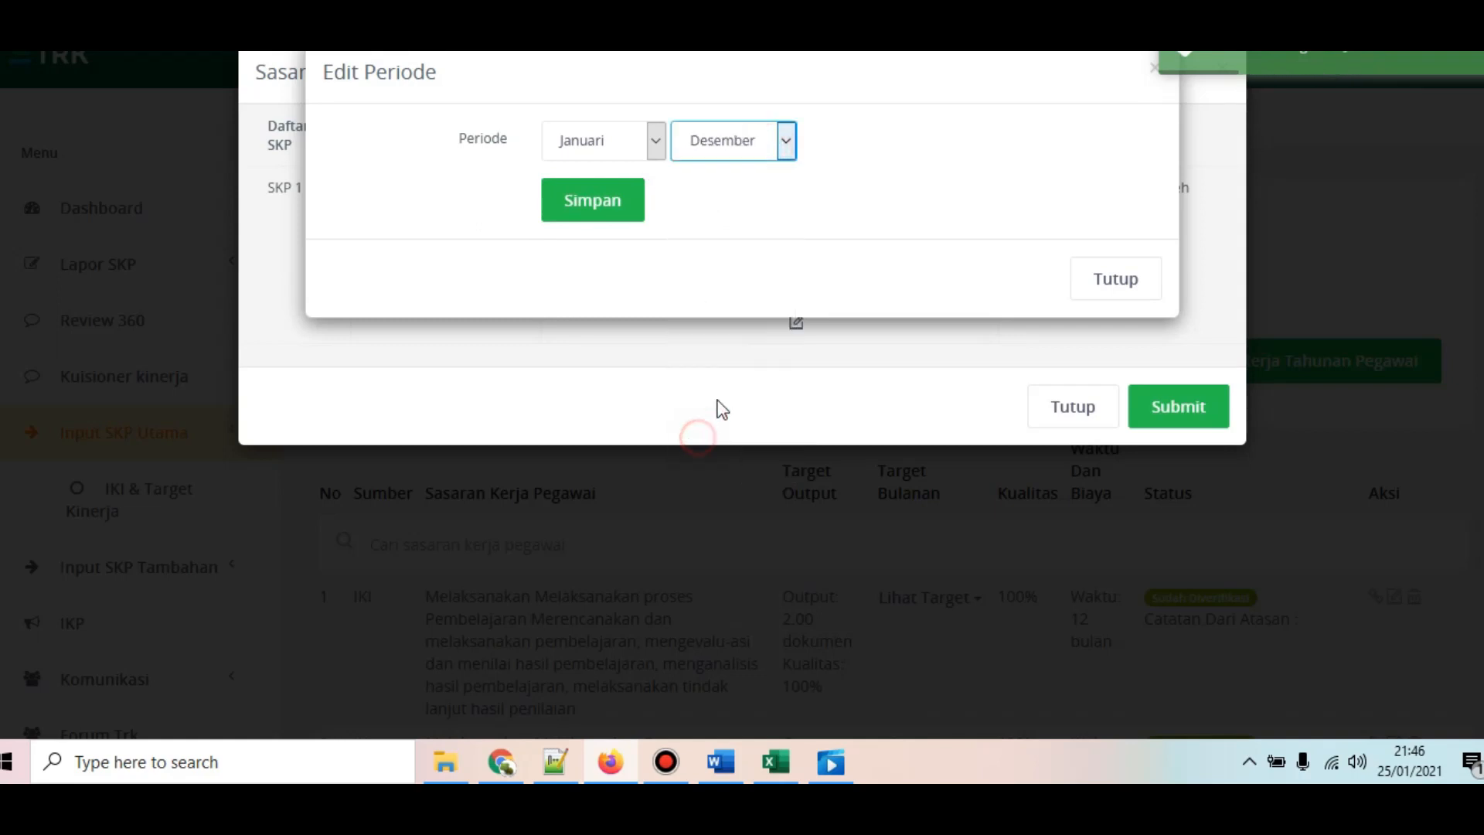
pyautogui.click(612, 207)
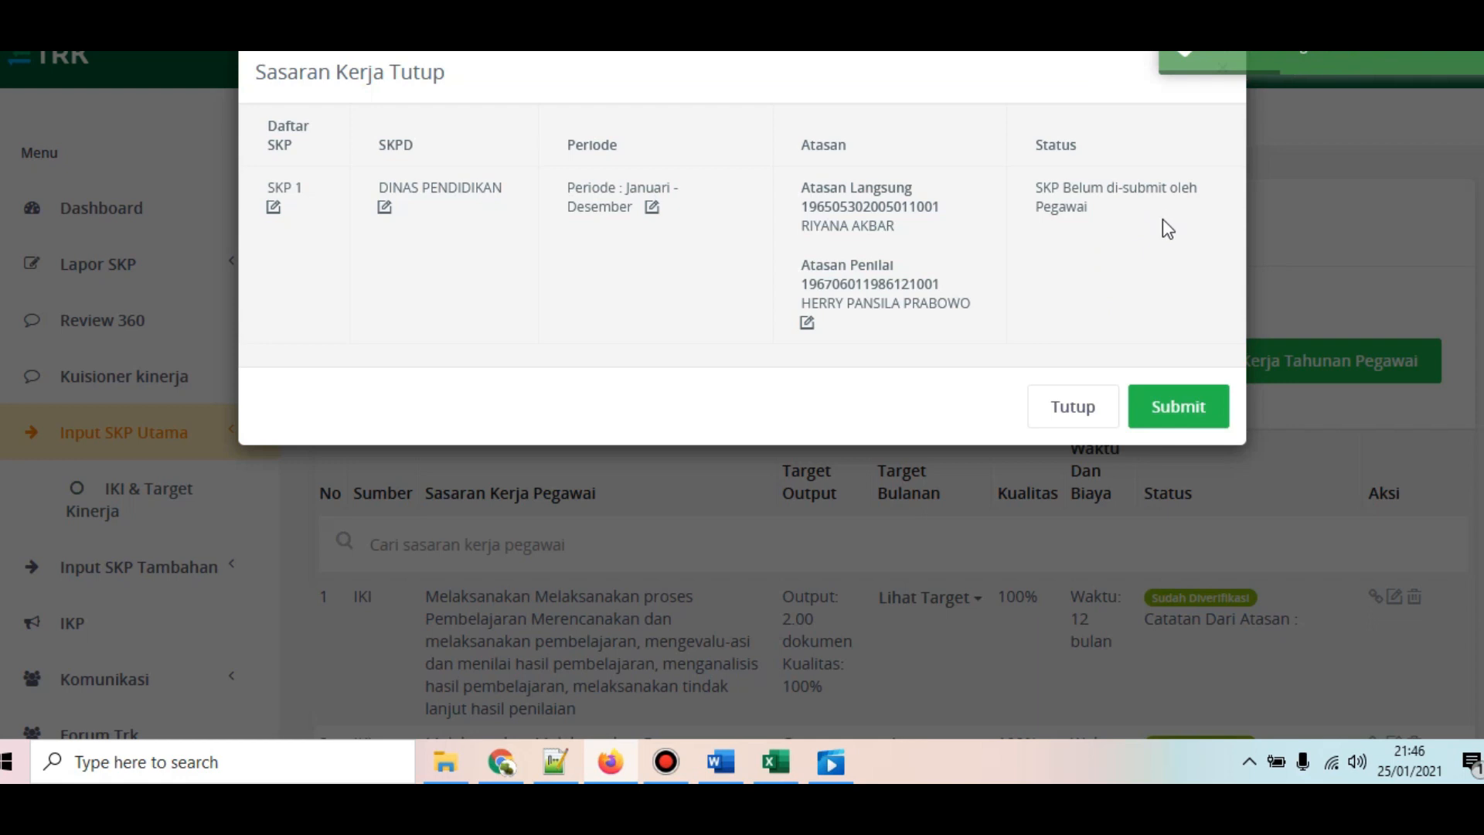
# Step: Submit this year's SKP for closing, confirm the submission and check the Sasaran Kerja Pegawai page
pyautogui.click(1165, 420)
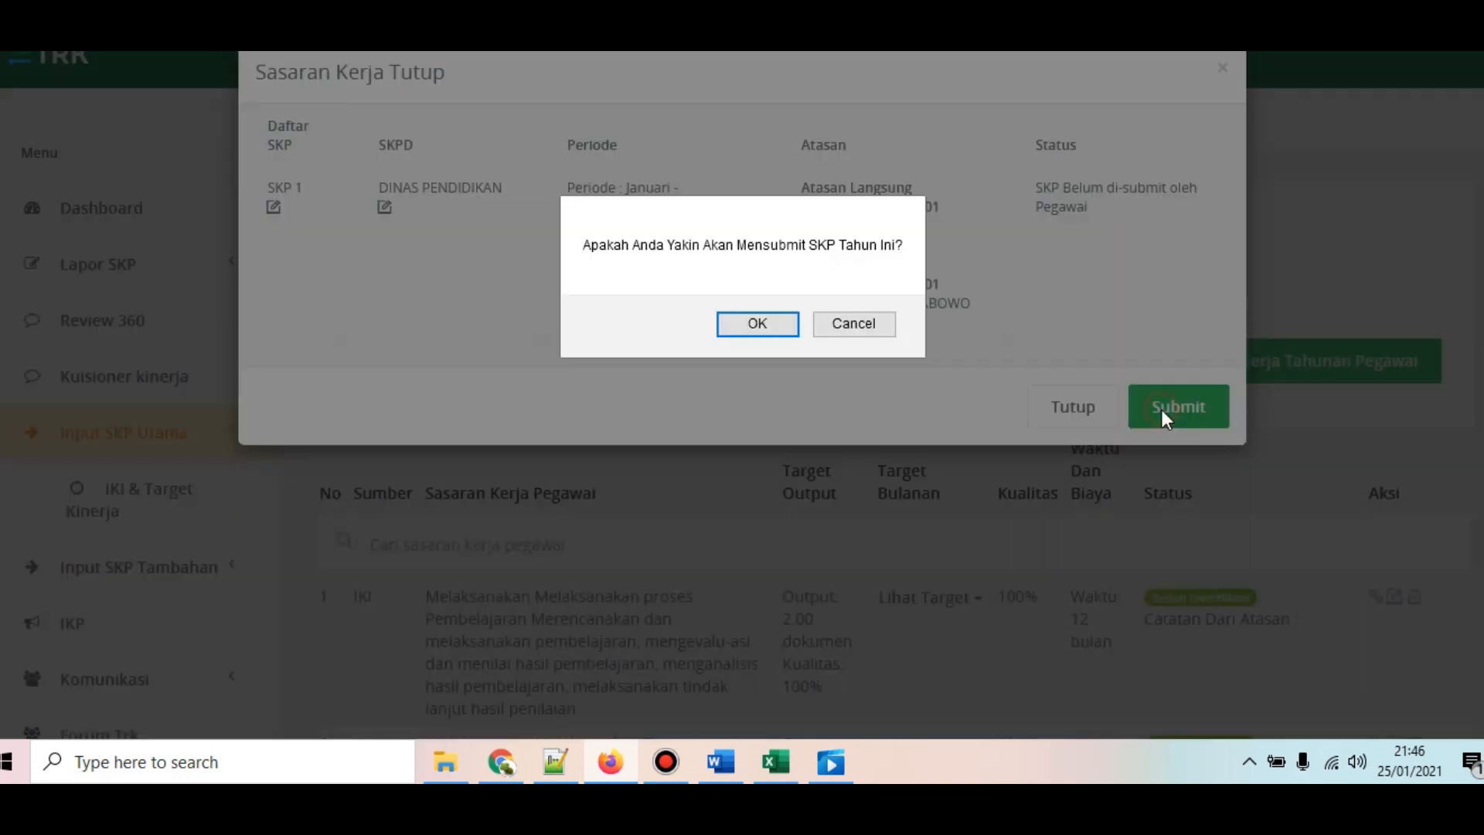
pyautogui.click(768, 323)
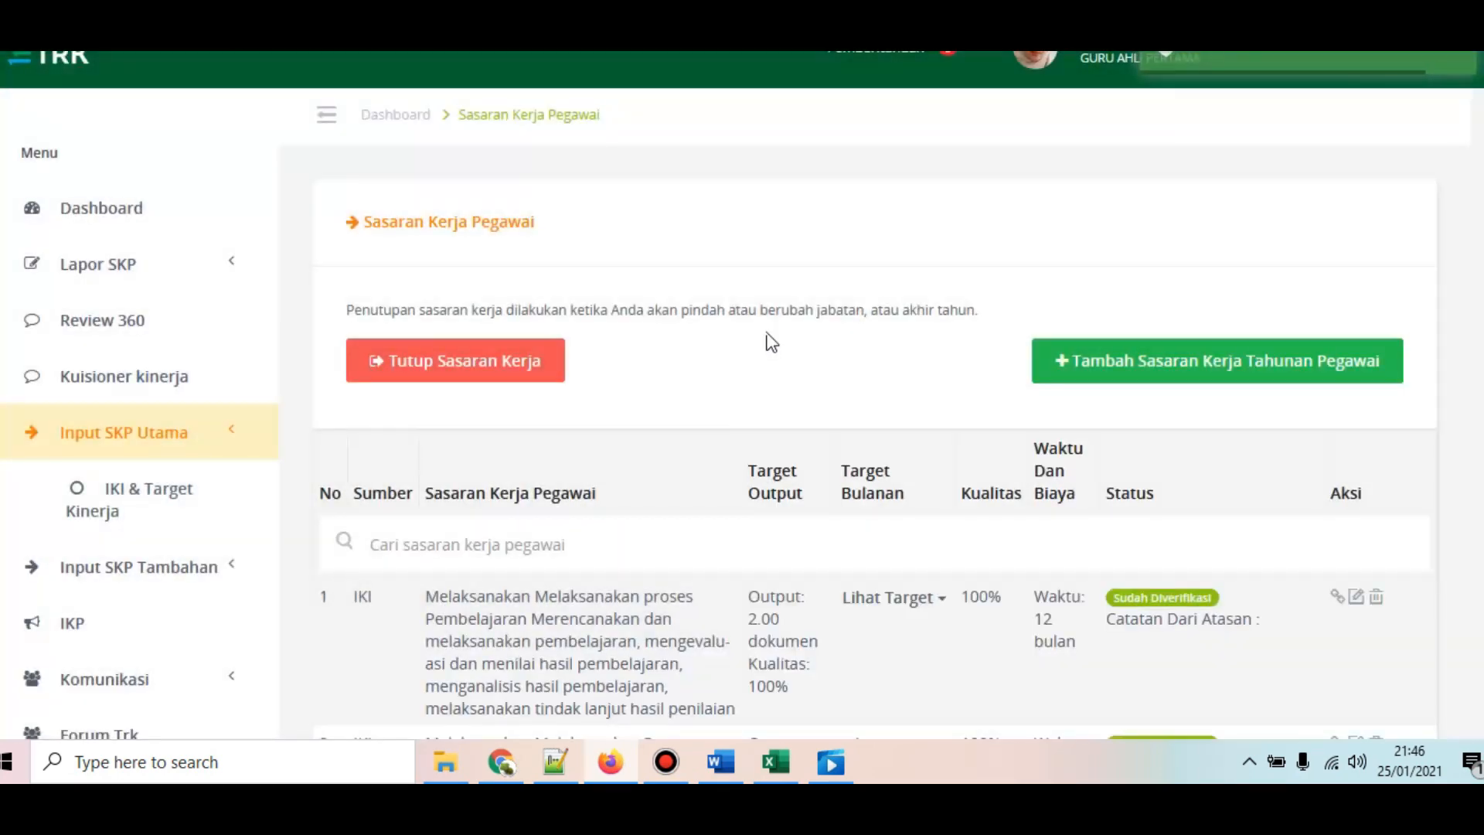
pyautogui.scroll(-6, 793, 388)
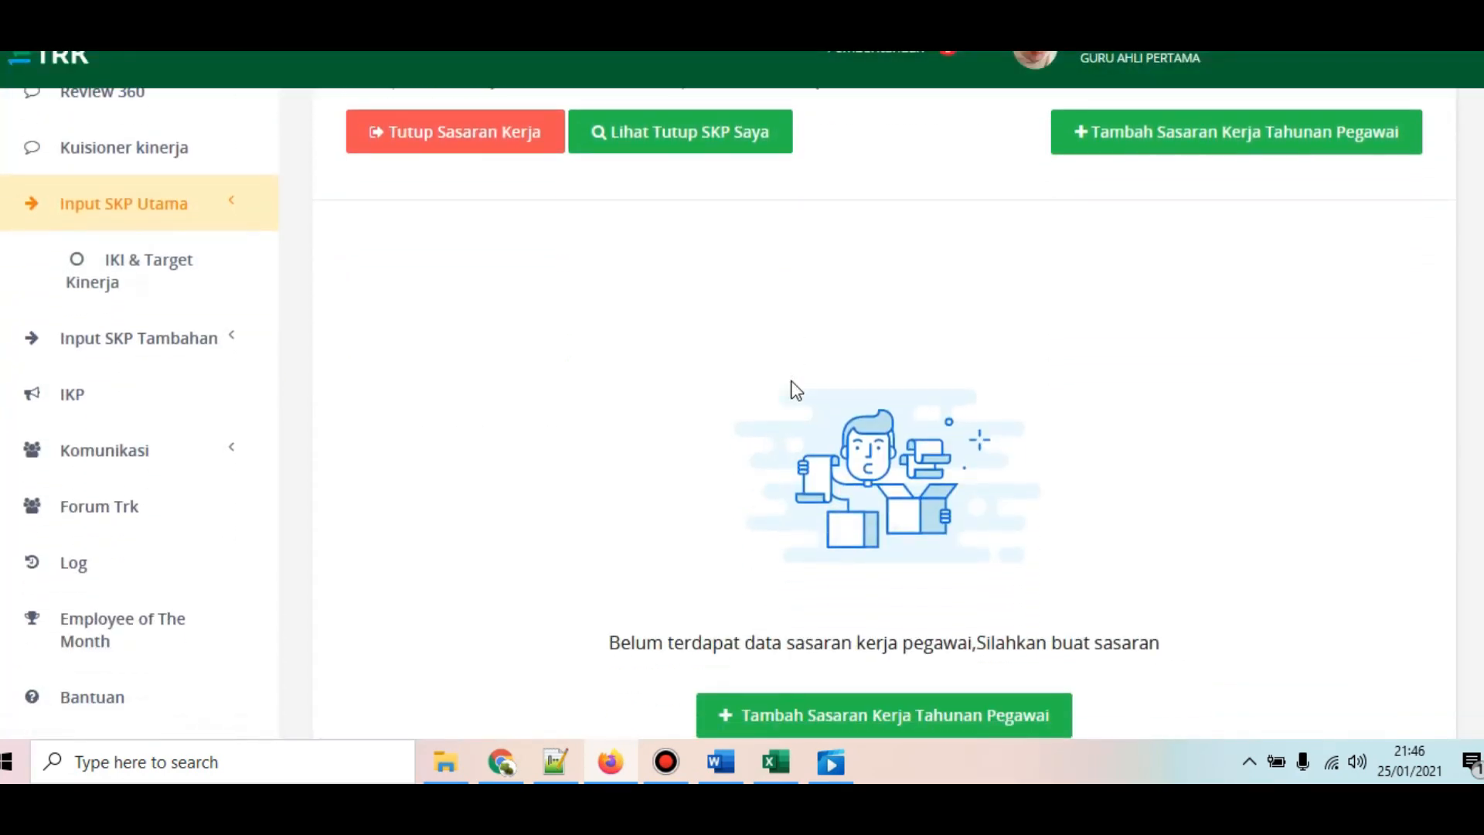
pyautogui.scroll(6, 796, 396)
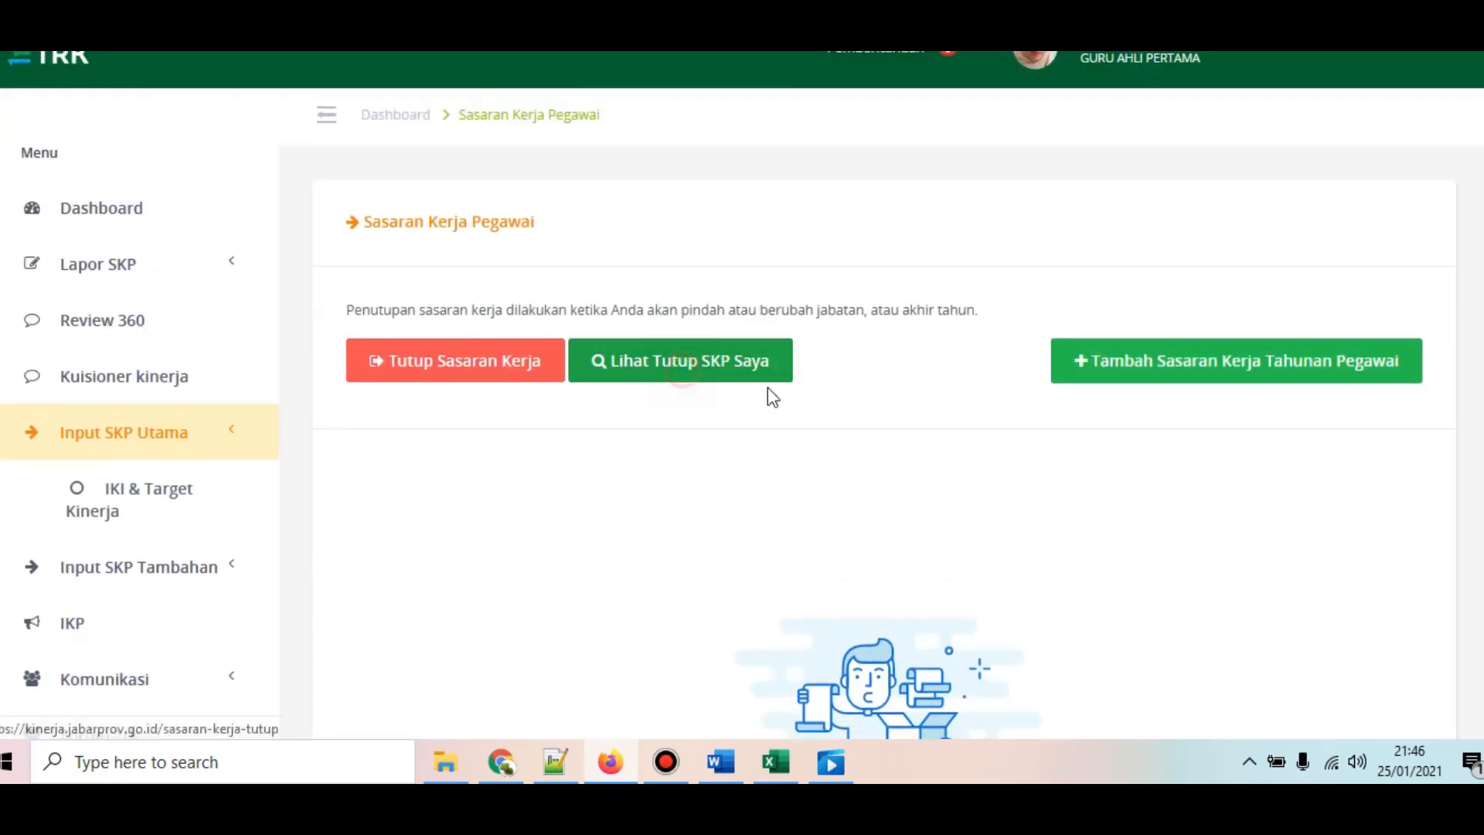
# Step: Open the list of closed SKPs and look through the targets and realisations of the SKP closed on 25 Januari 2021
pyautogui.click(767, 382)
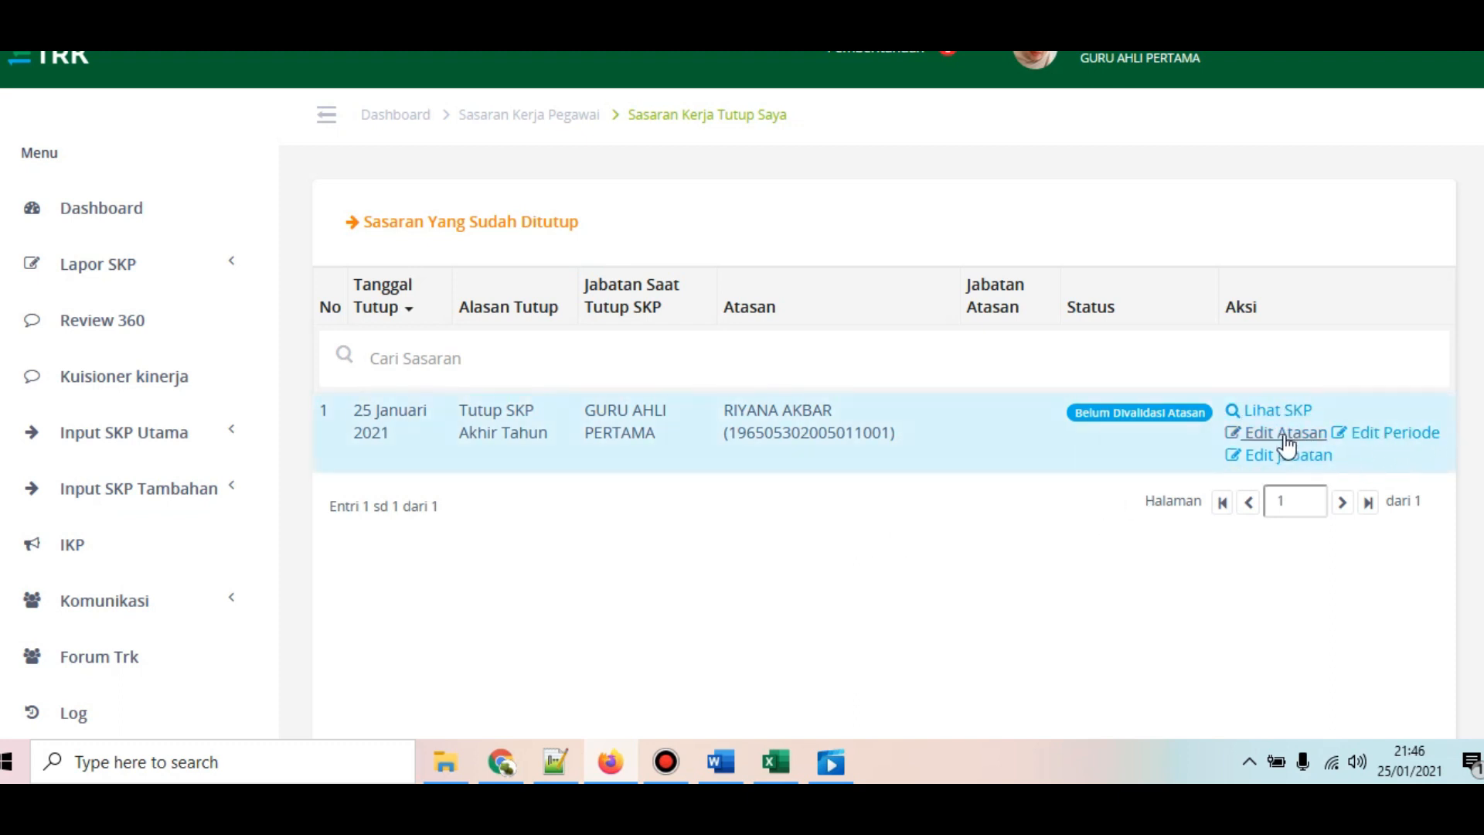
pyautogui.click(1283, 411)
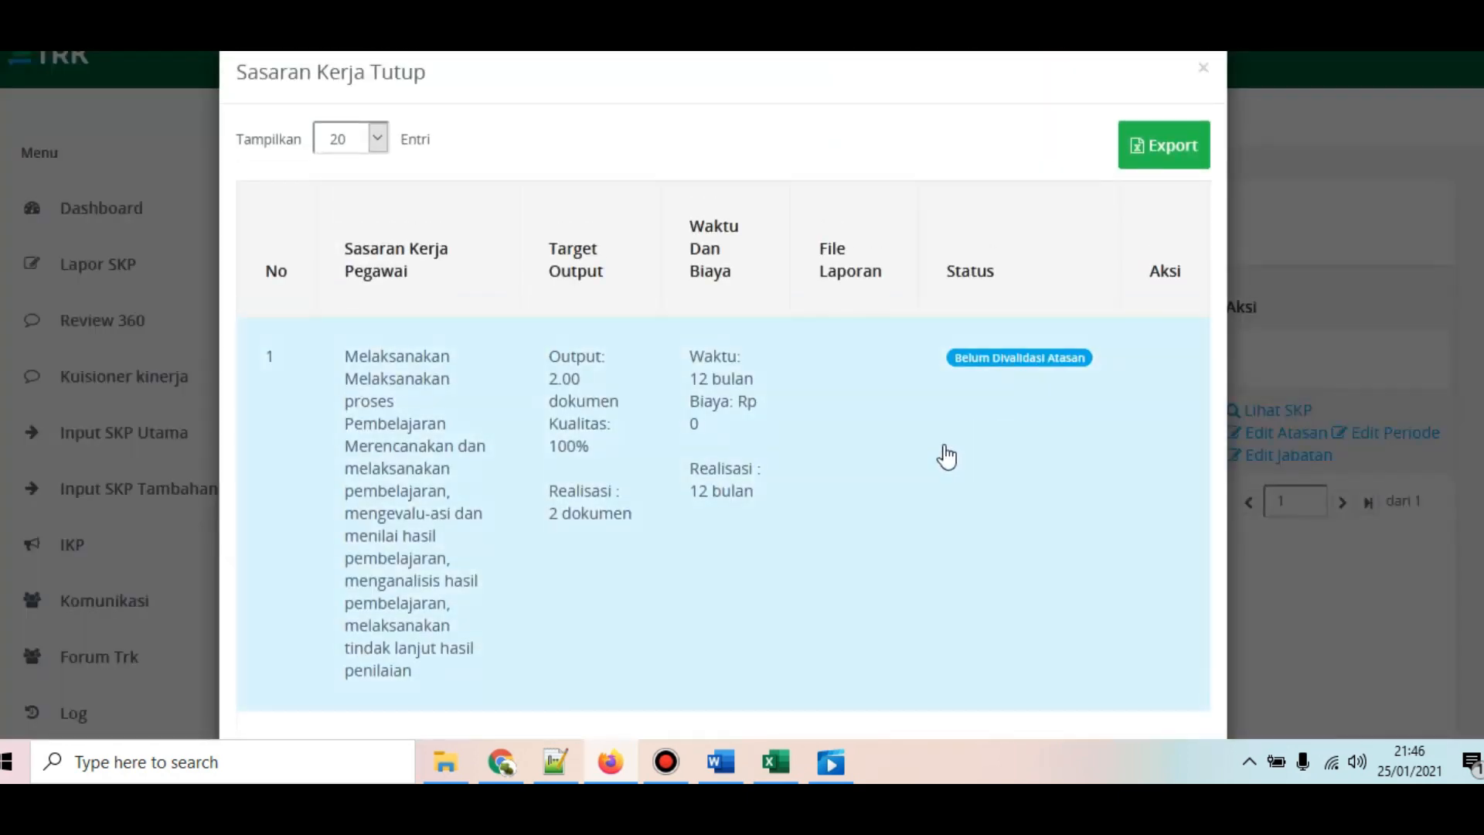
pyautogui.scroll(-15, 947, 456)
pyautogui.scroll(10, 950, 458)
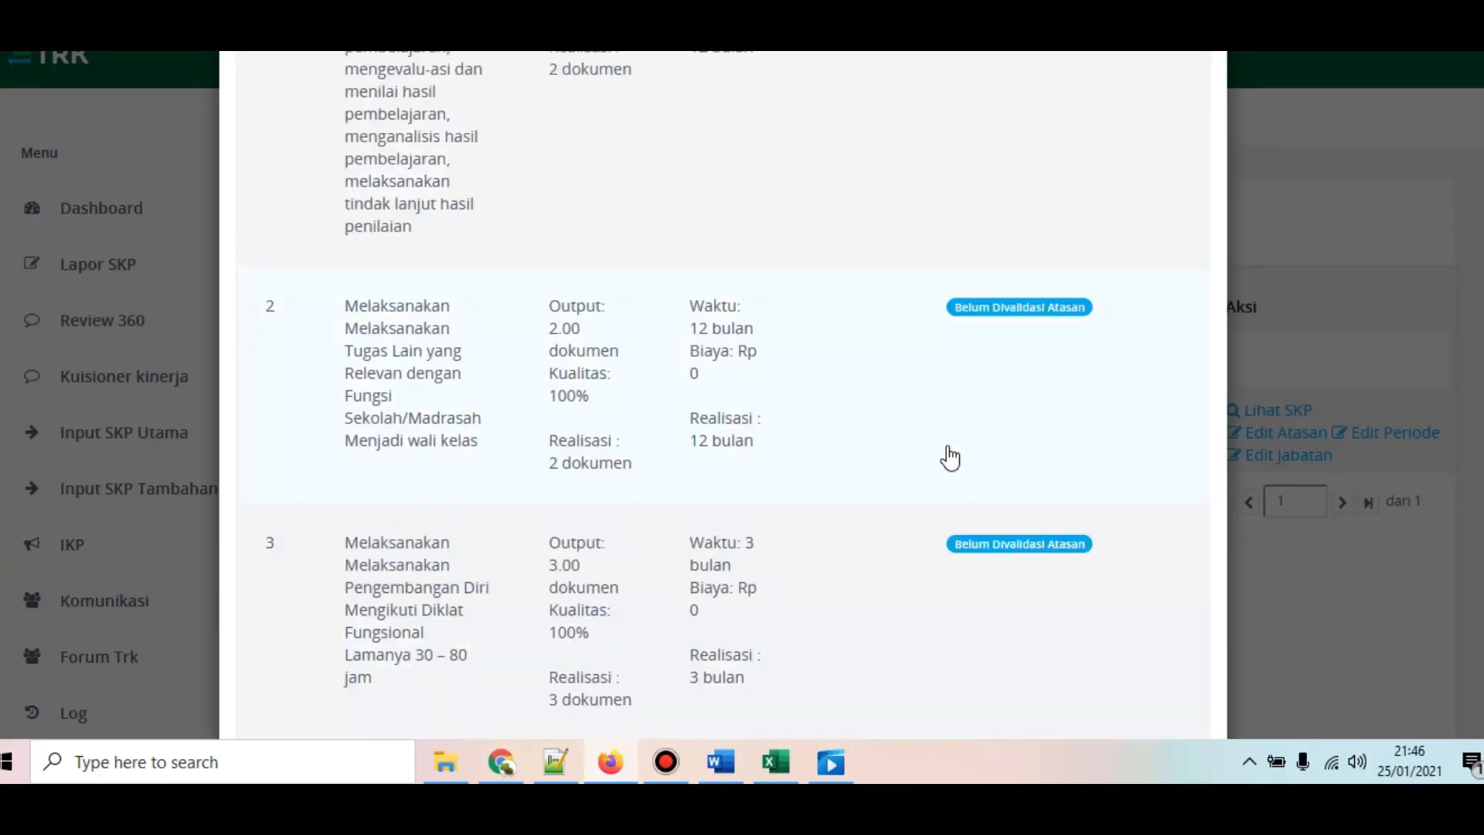
pyautogui.scroll(5, 950, 456)
# Step: Export the closed SKP's targets as an Excel file and save it to disk
pyautogui.click(1150, 158)
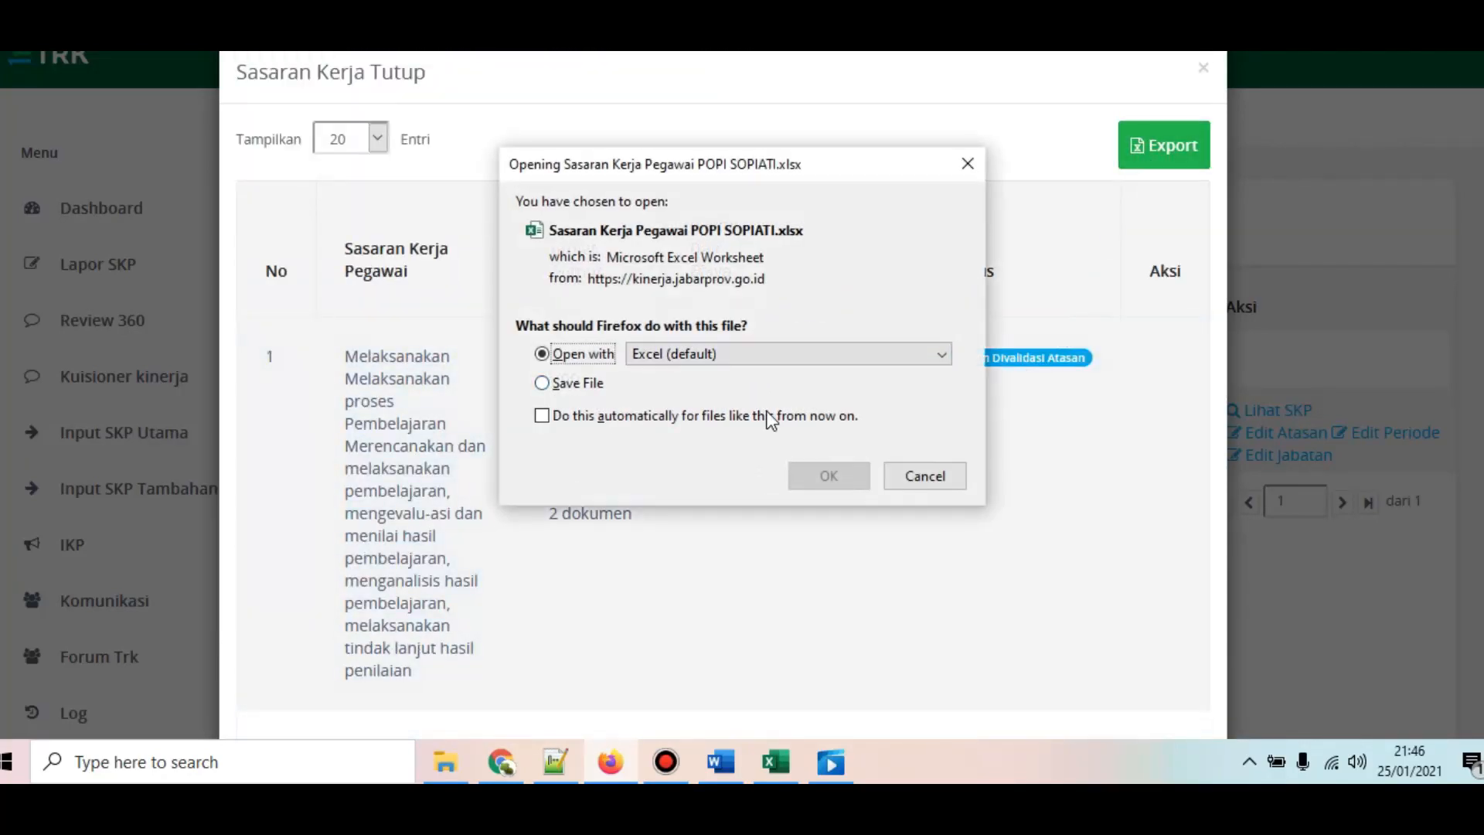
pyautogui.click(576, 384)
pyautogui.click(800, 477)
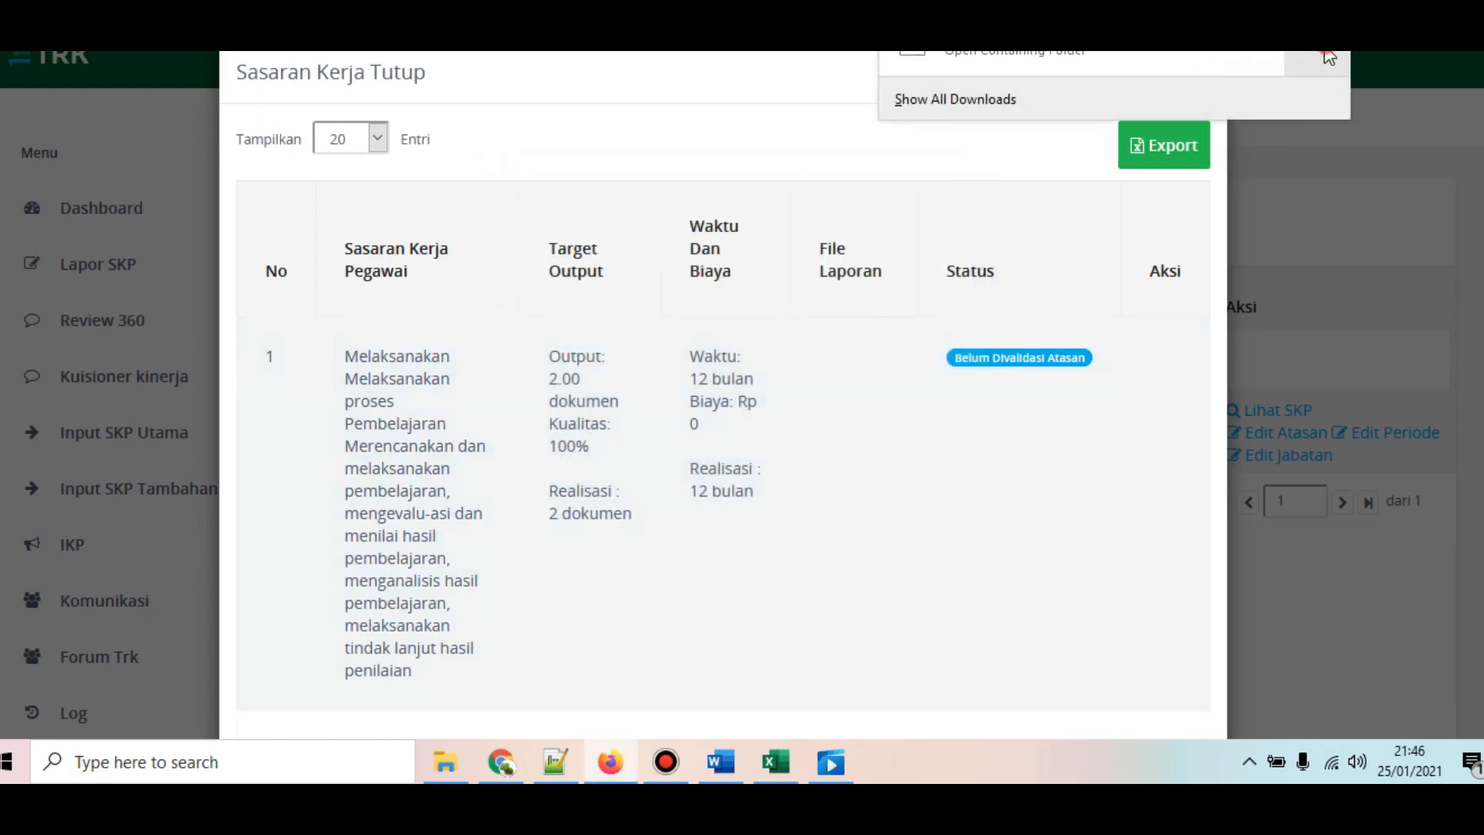
# Step: Open the exported Sasaran Kerja Pegawai workbook from the Downloads folder in Excel and examine each target's output and waktu
pyautogui.click(1328, 56)
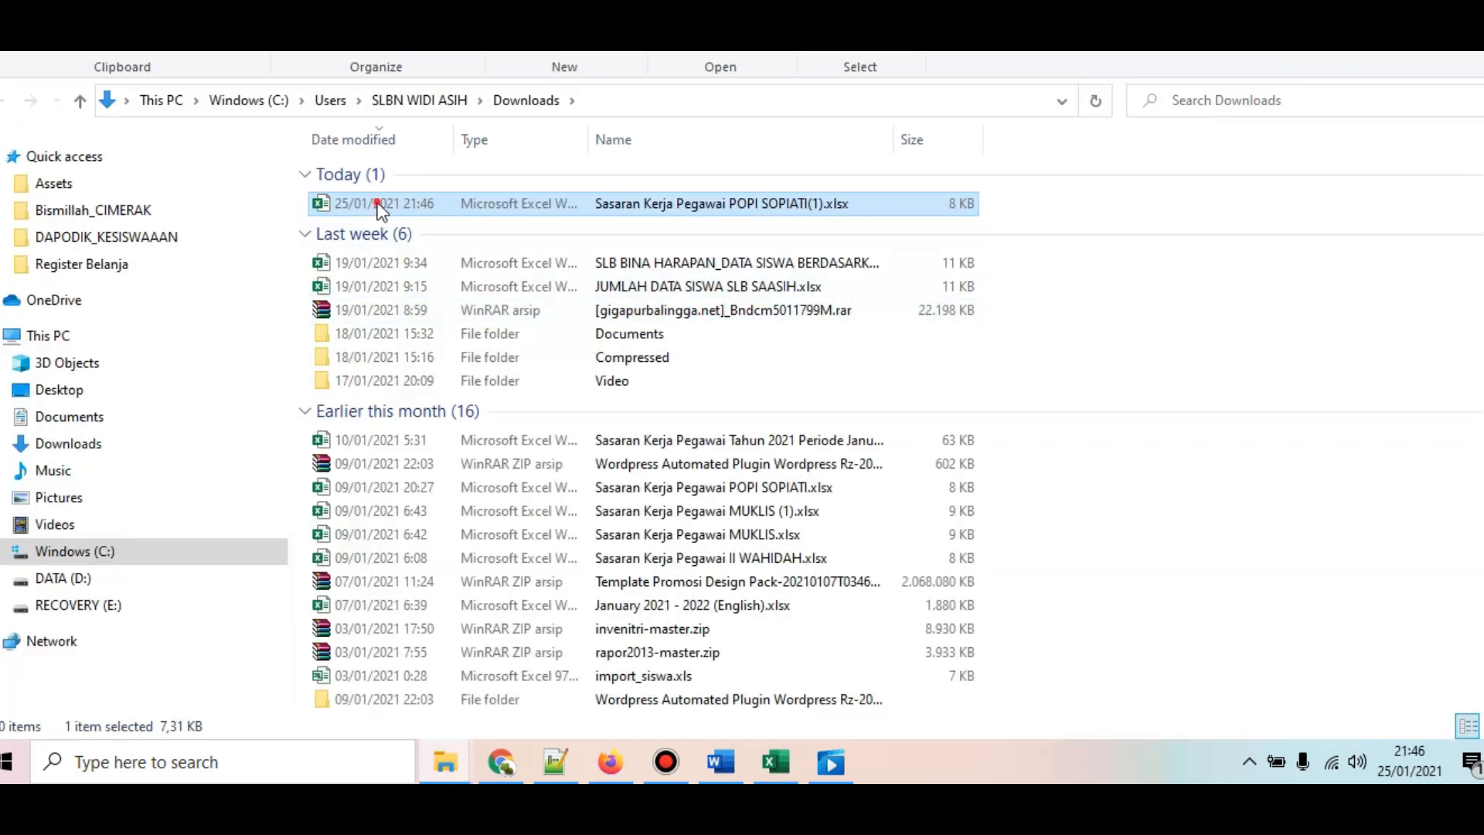
pyautogui.doubleClick(379, 205)
pyautogui.click(653, 352)
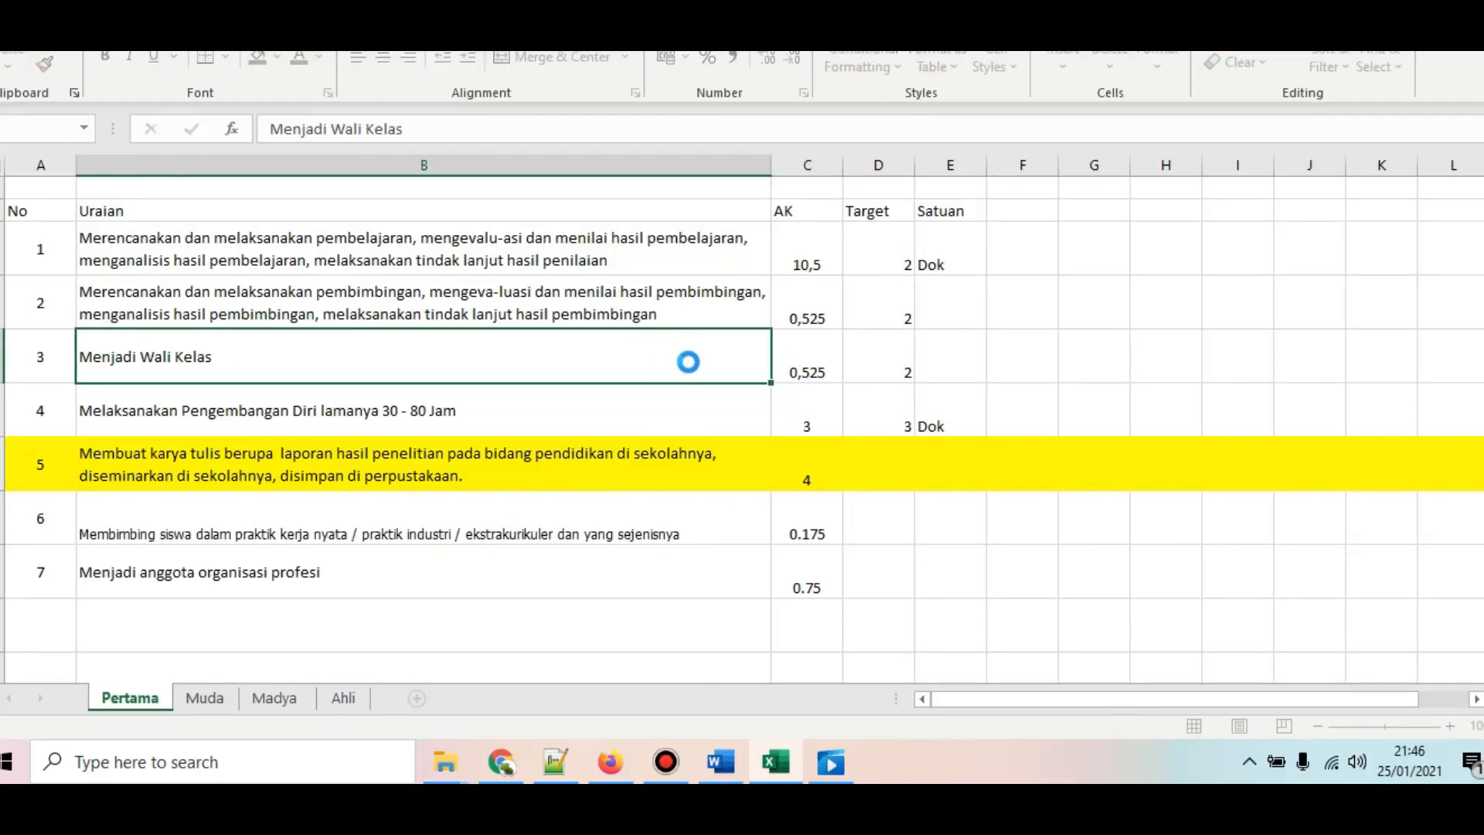
pyautogui.scroll(-5, 698, 394)
pyautogui.scroll(5, 698, 394)
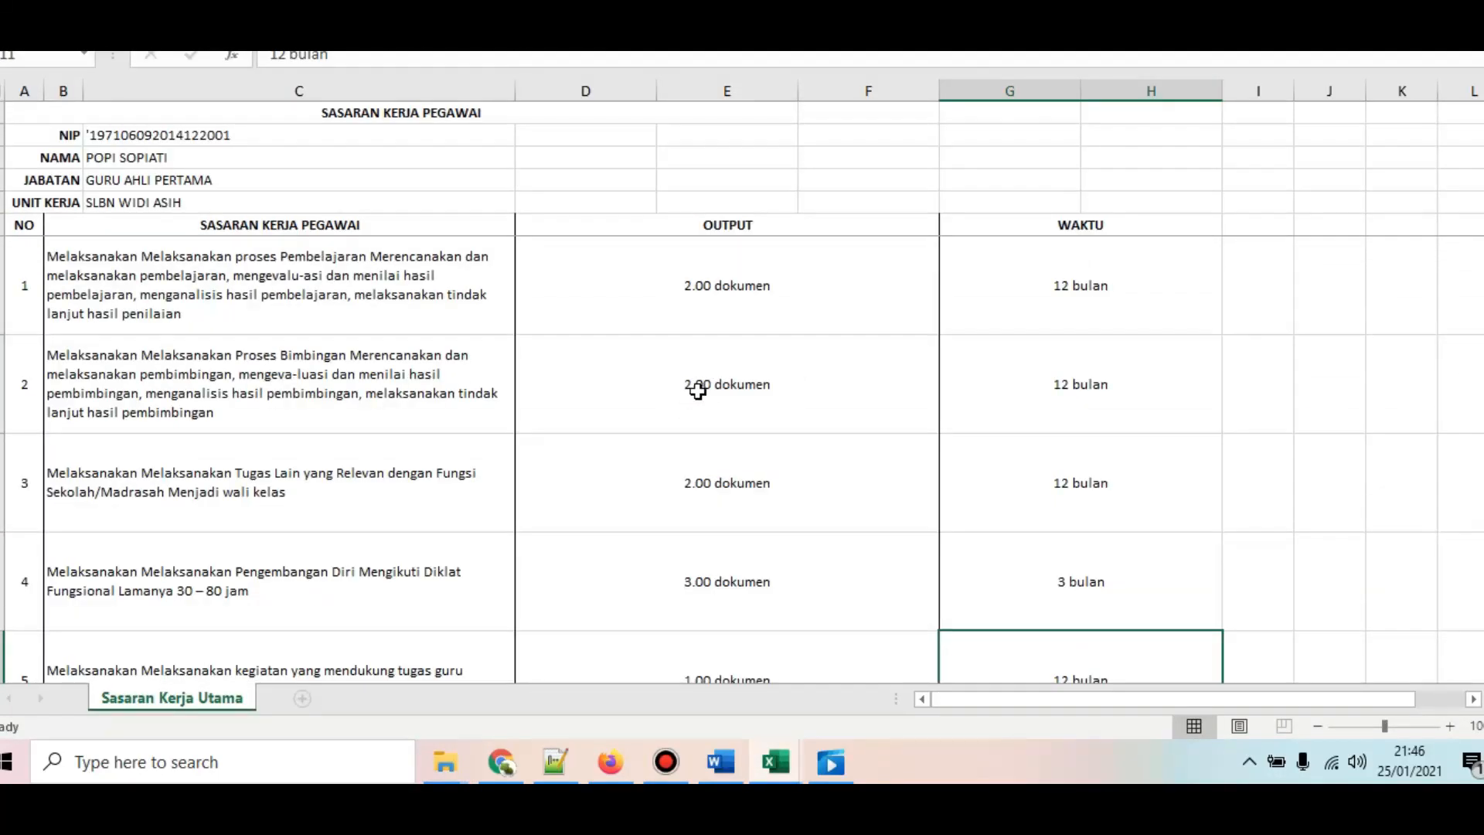
pyautogui.scroll(-5, 457, 364)
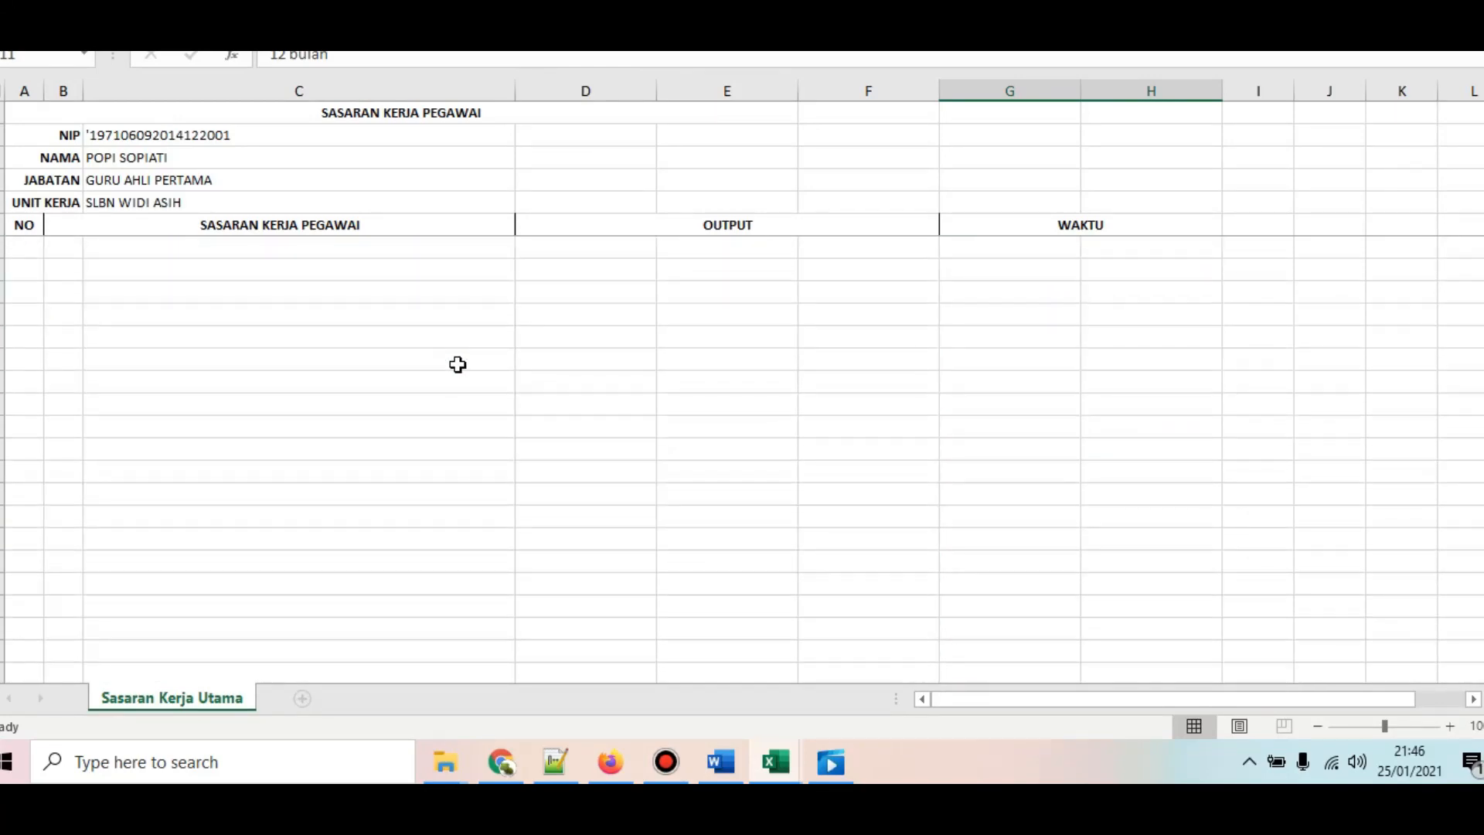
pyautogui.scroll(5, 456, 363)
pyautogui.scroll(-5, 618, 381)
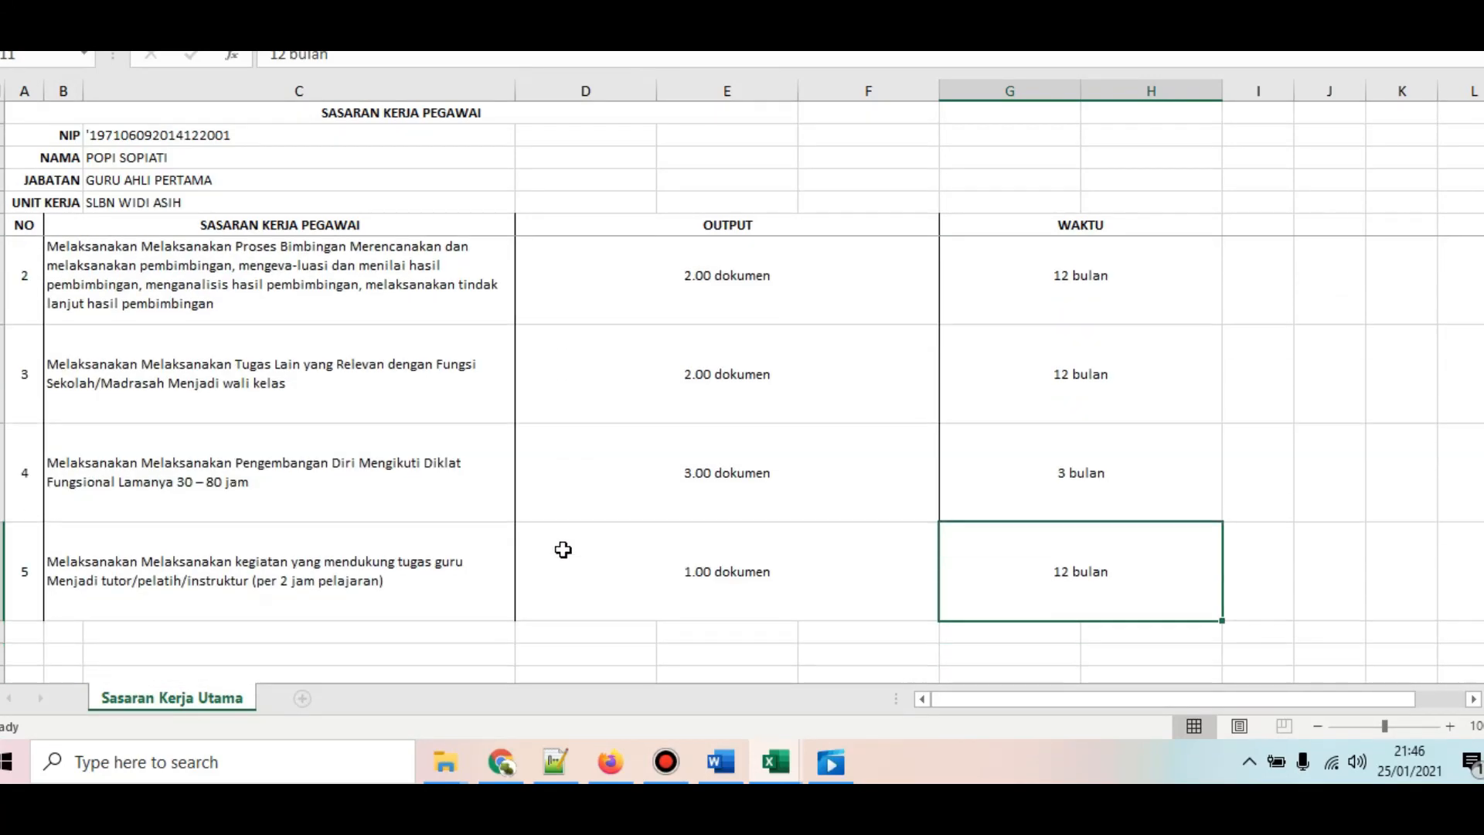
# Step: Switch to the TRK page in Firefox and reload the list of closed SKPs to check the validation status
pyautogui.click(518, 769)
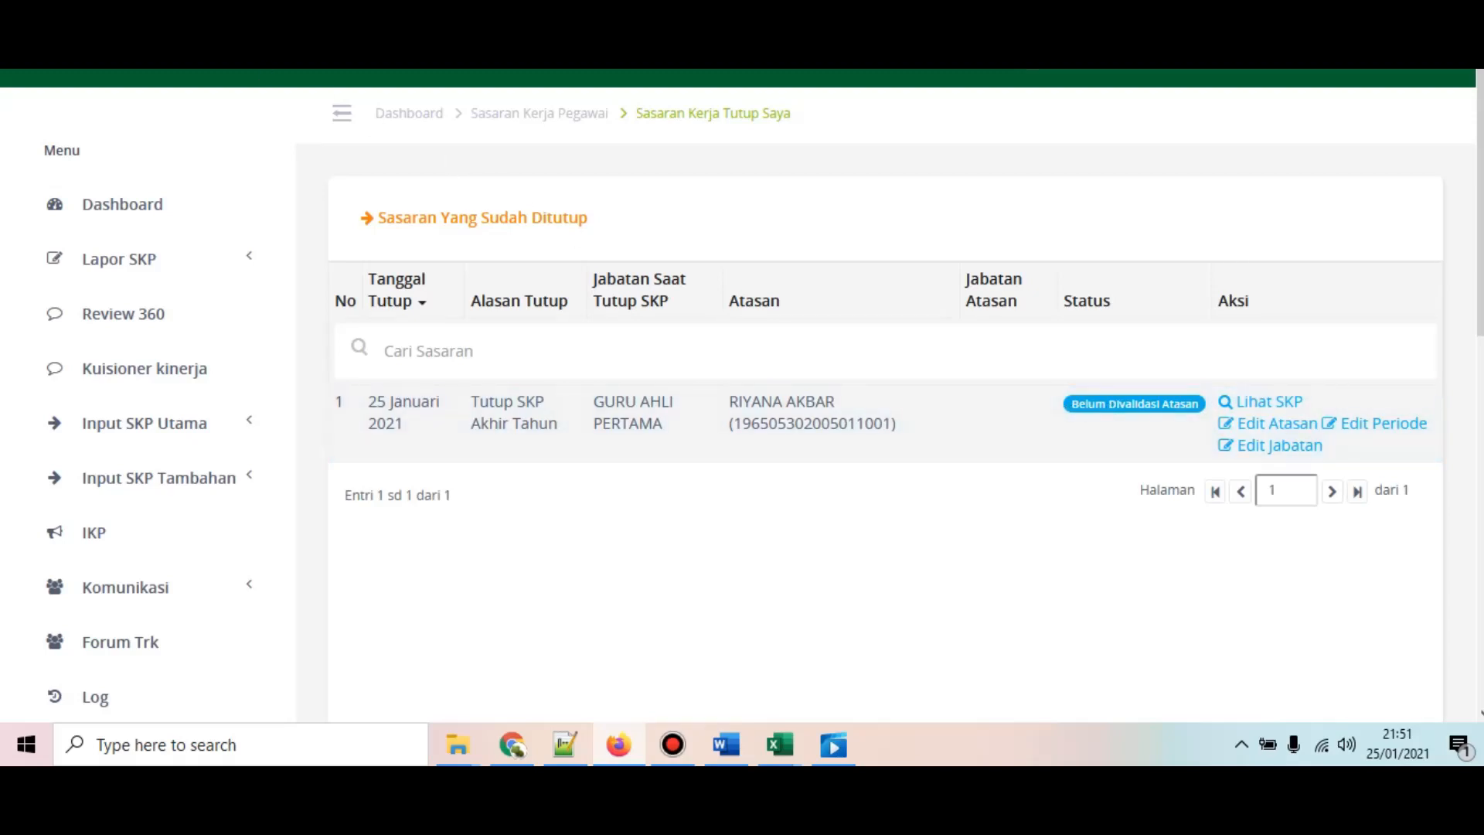
pyautogui.press('F5')
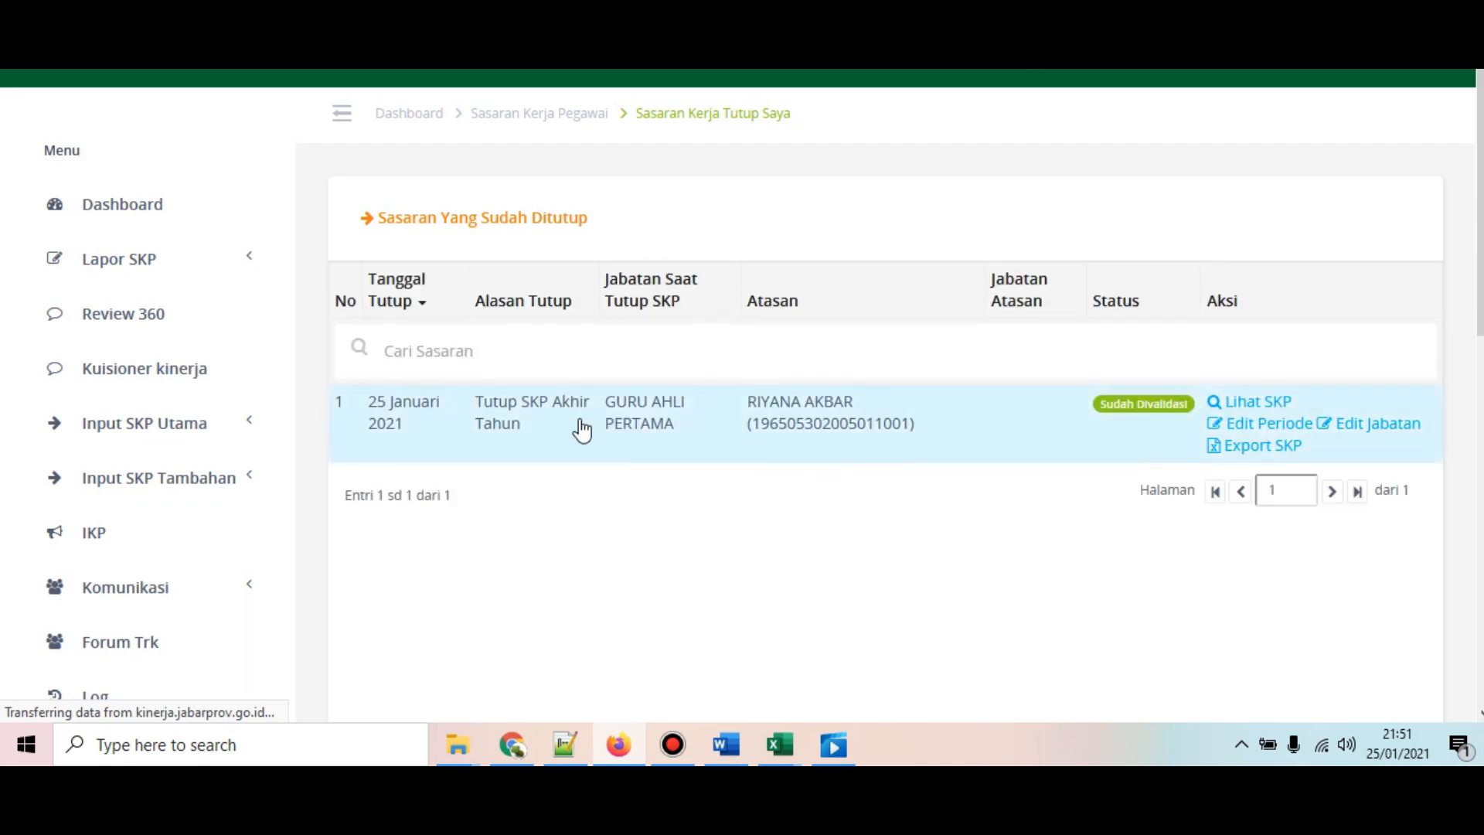
pyautogui.click(1251, 447)
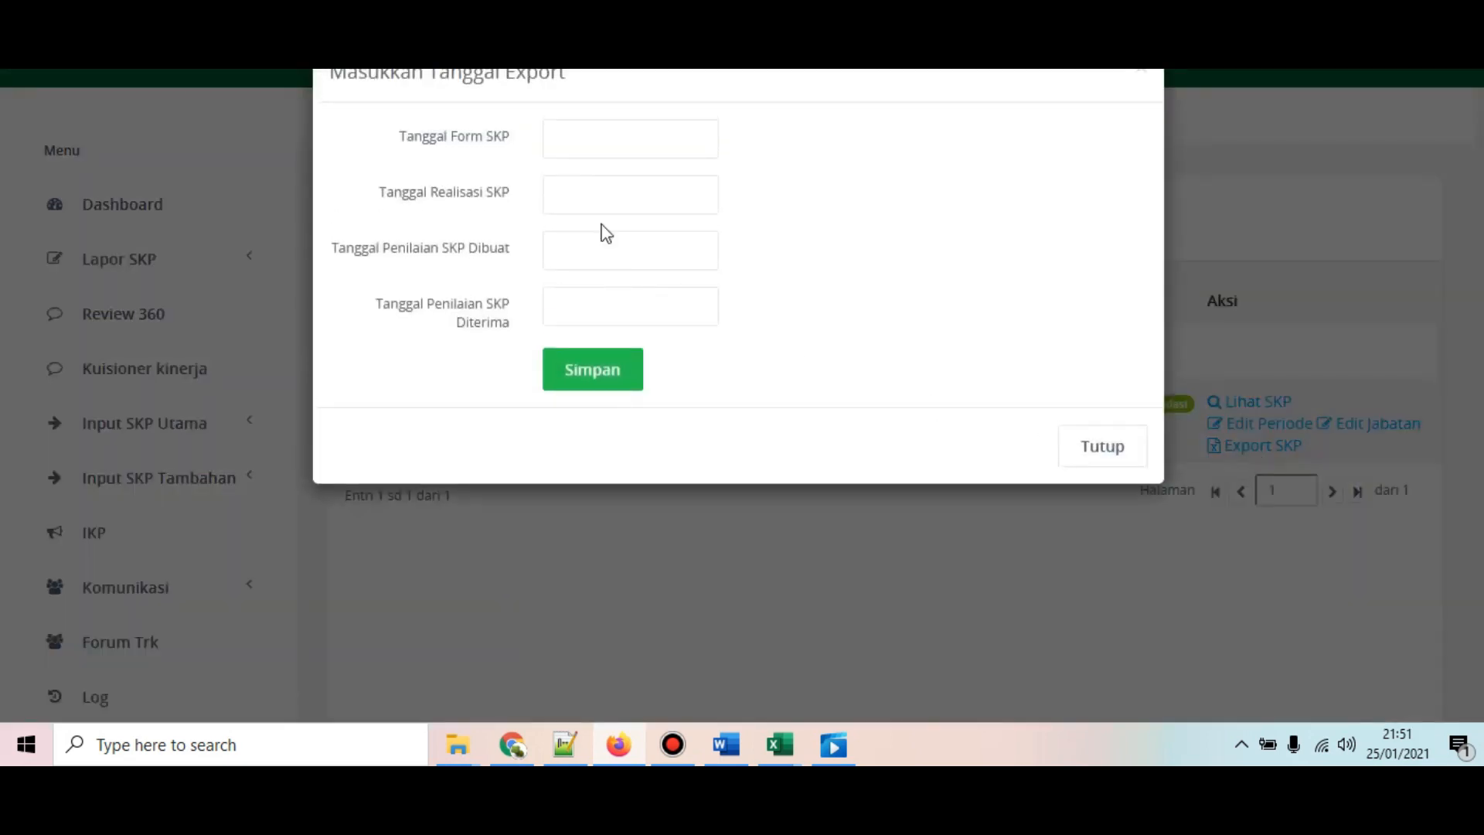
pyautogui.click(600, 147)
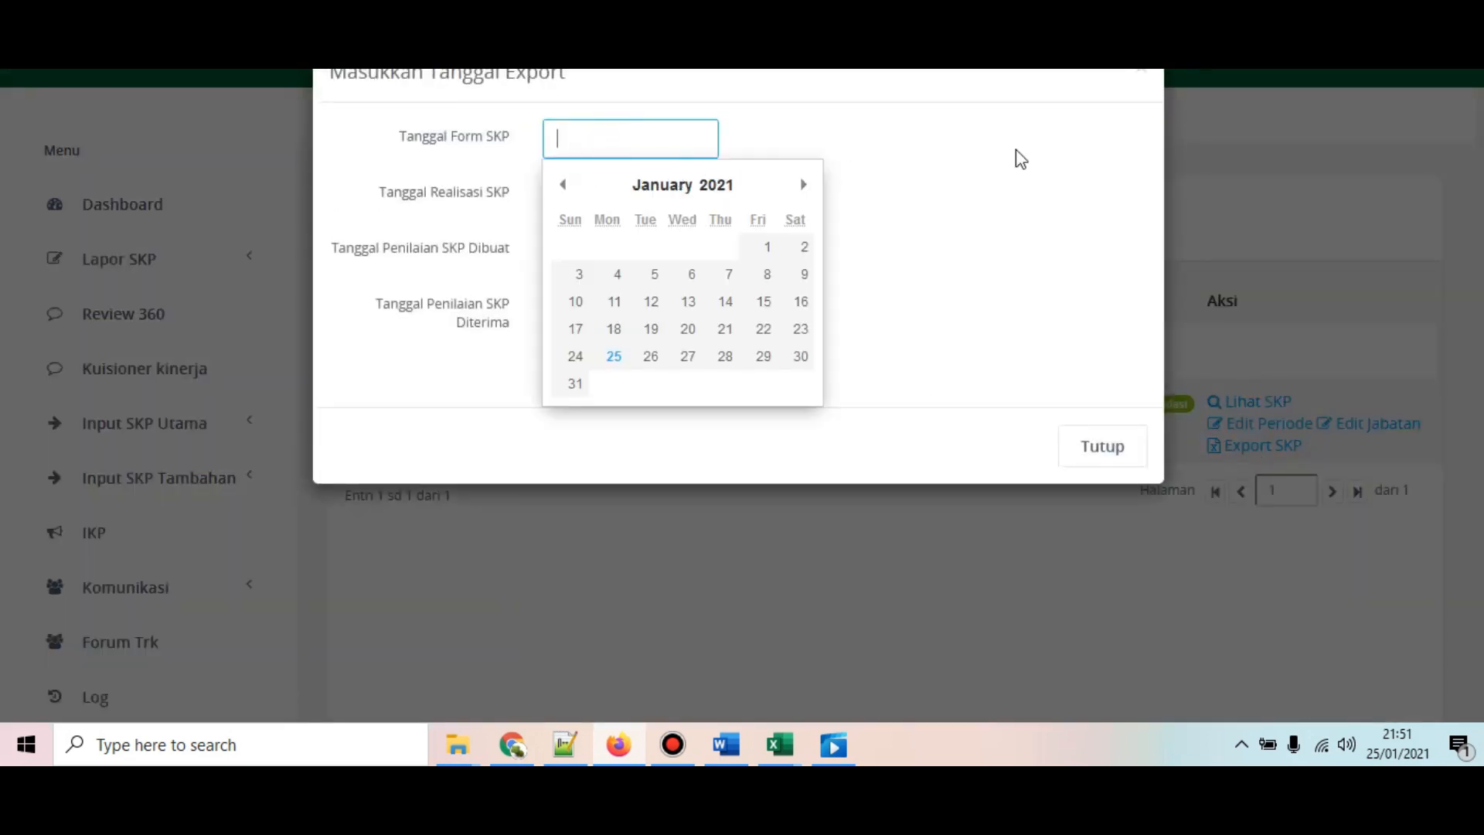
pyautogui.click(1143, 75)
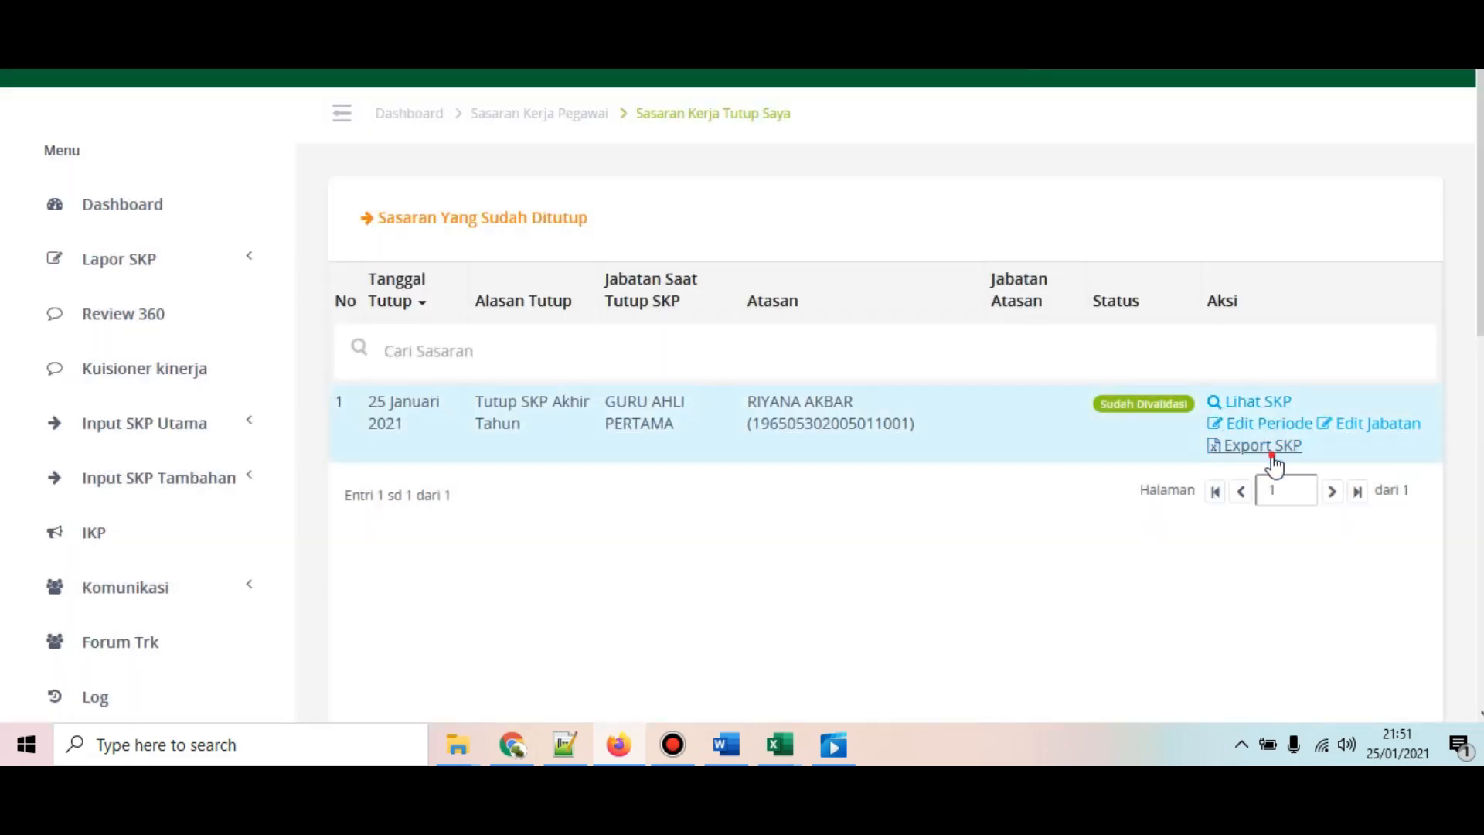
pyautogui.click(1271, 450)
pyautogui.click(1145, 78)
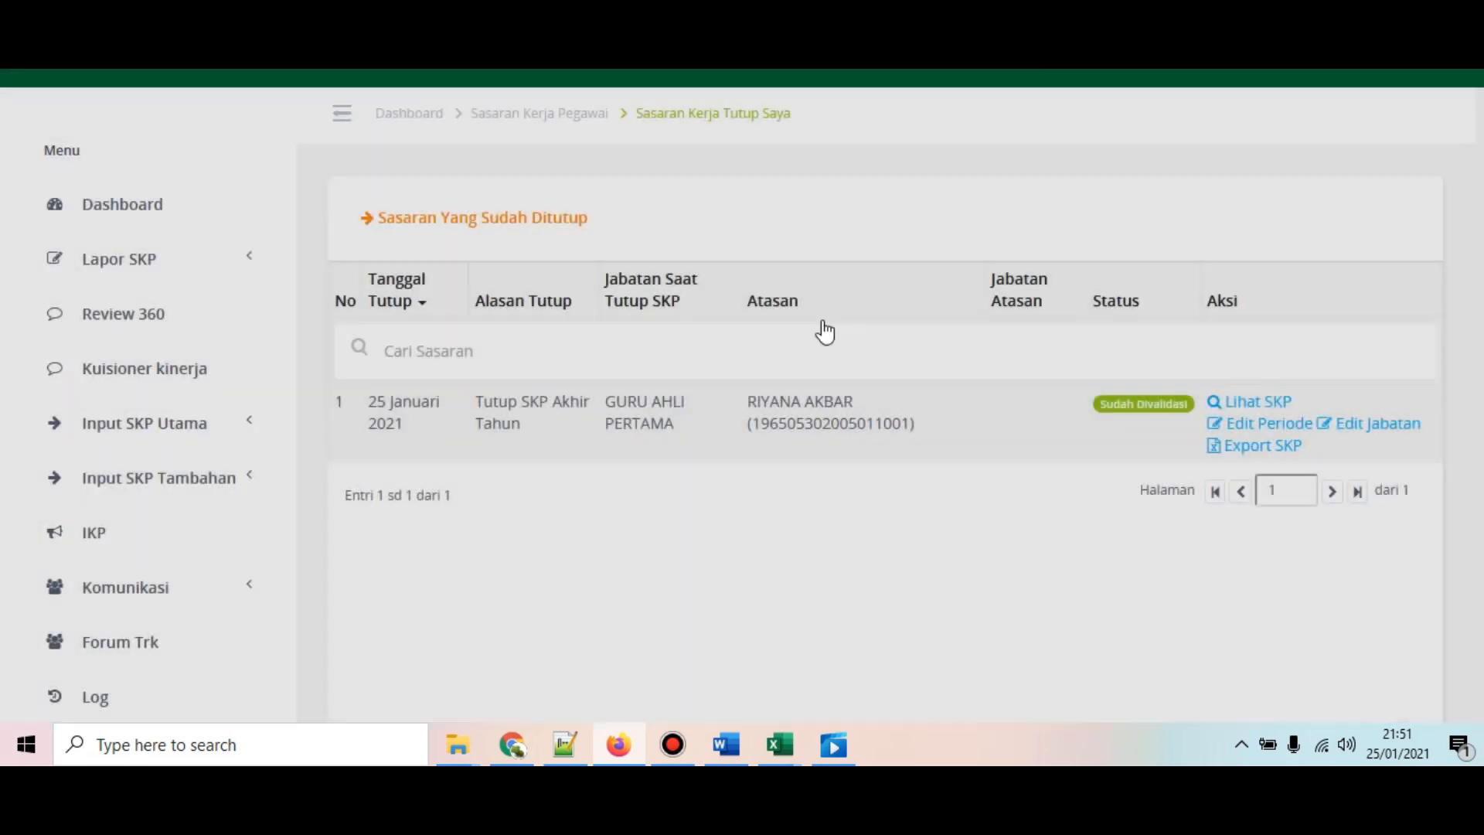
# Step: Start exporting the validated SKP and set both Tanggal Form SKP and Tanggal Realisasi SKP to 2021-01-25
pyautogui.click(1262, 456)
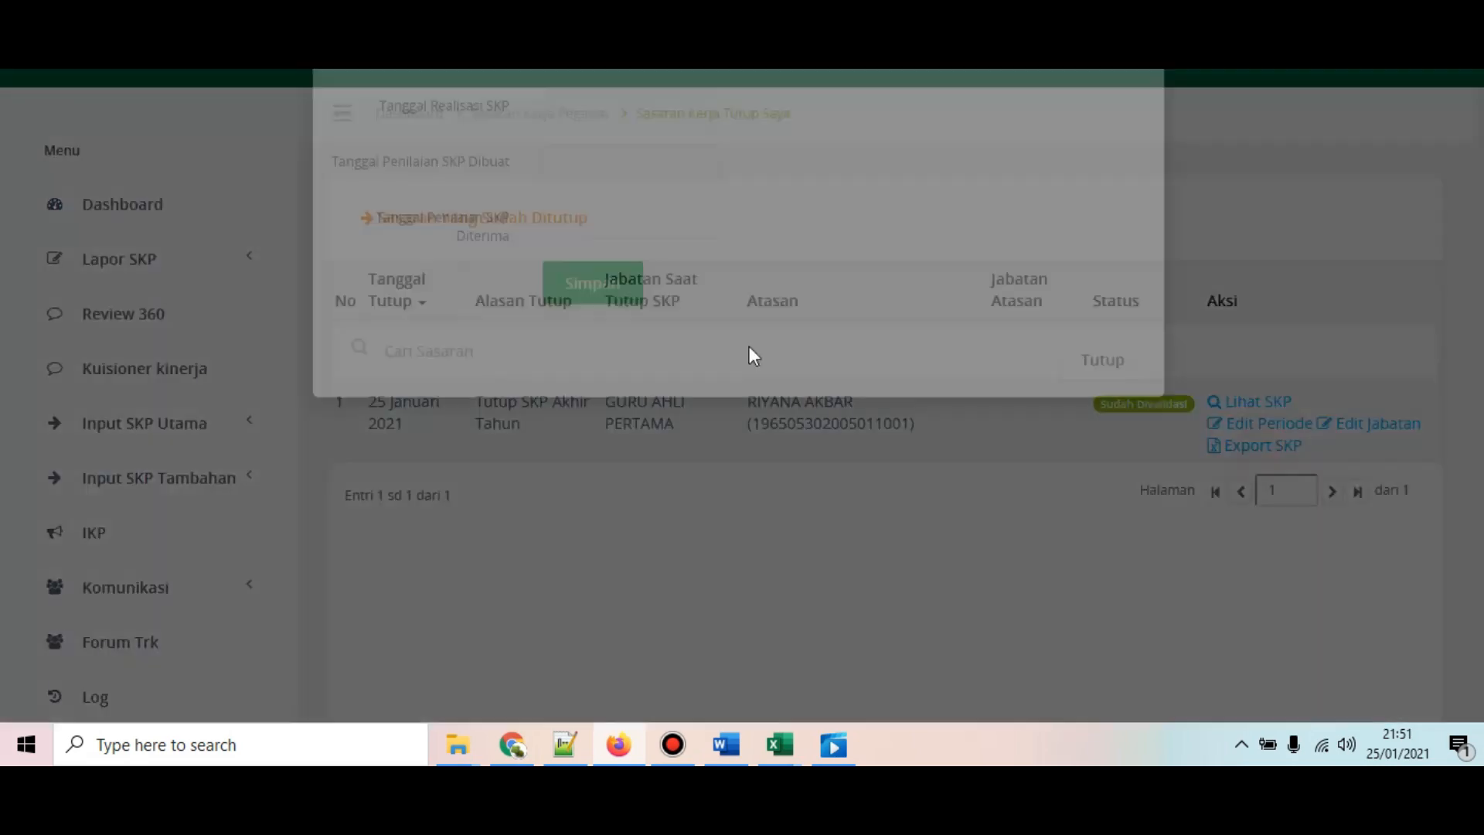
pyautogui.click(588, 147)
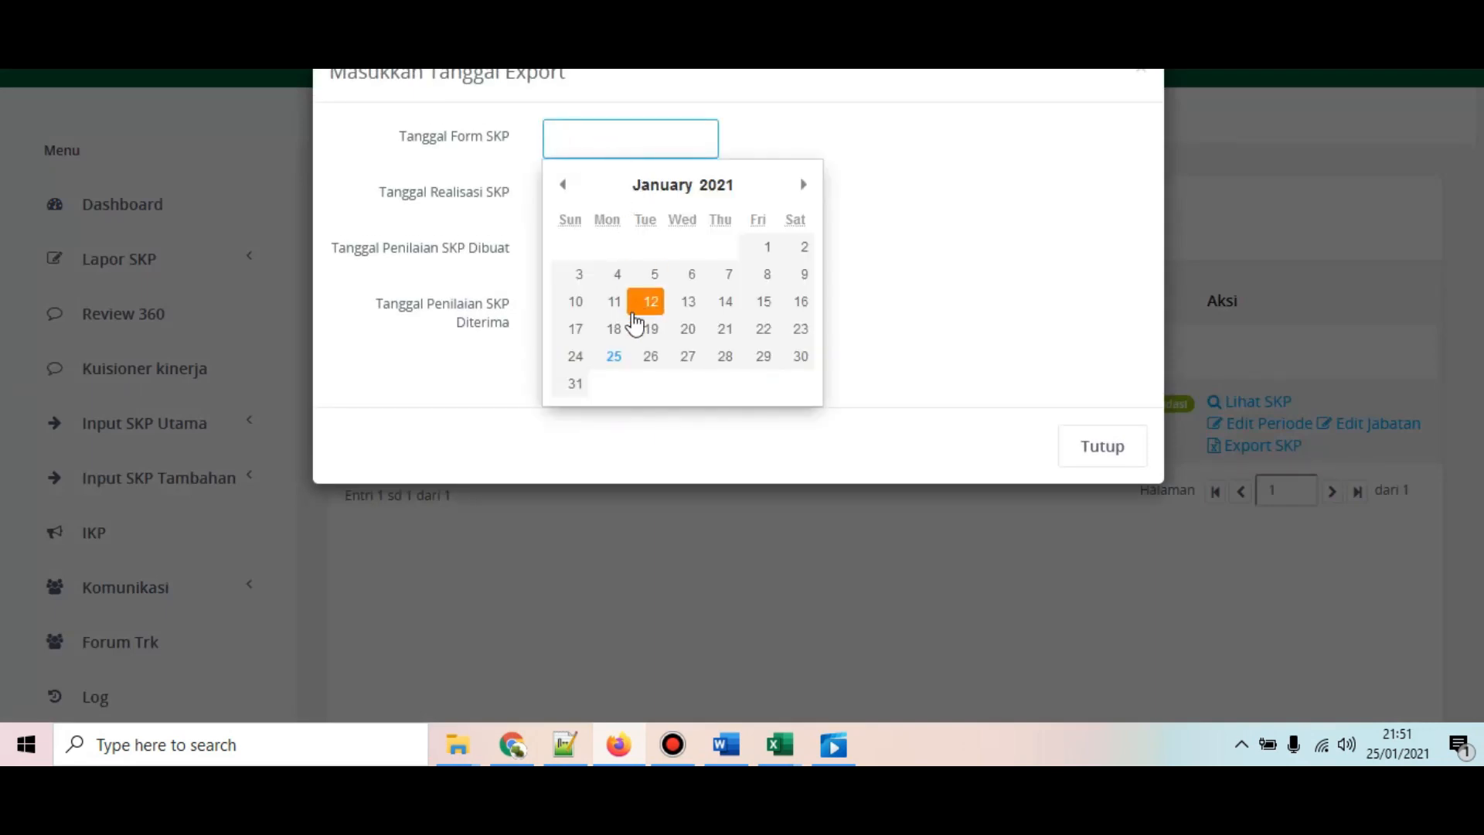
pyautogui.click(615, 357)
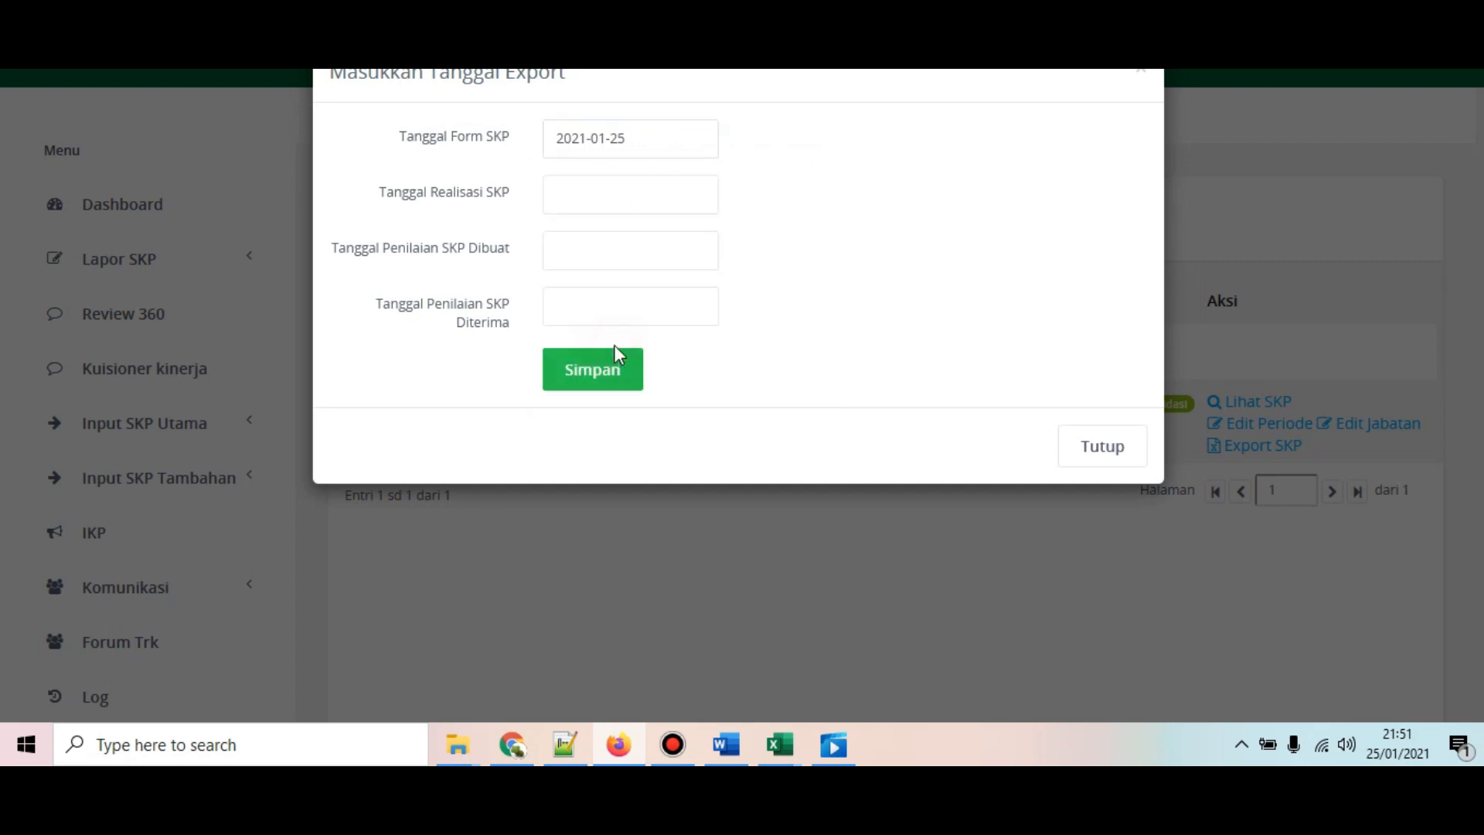
pyautogui.click(627, 201)
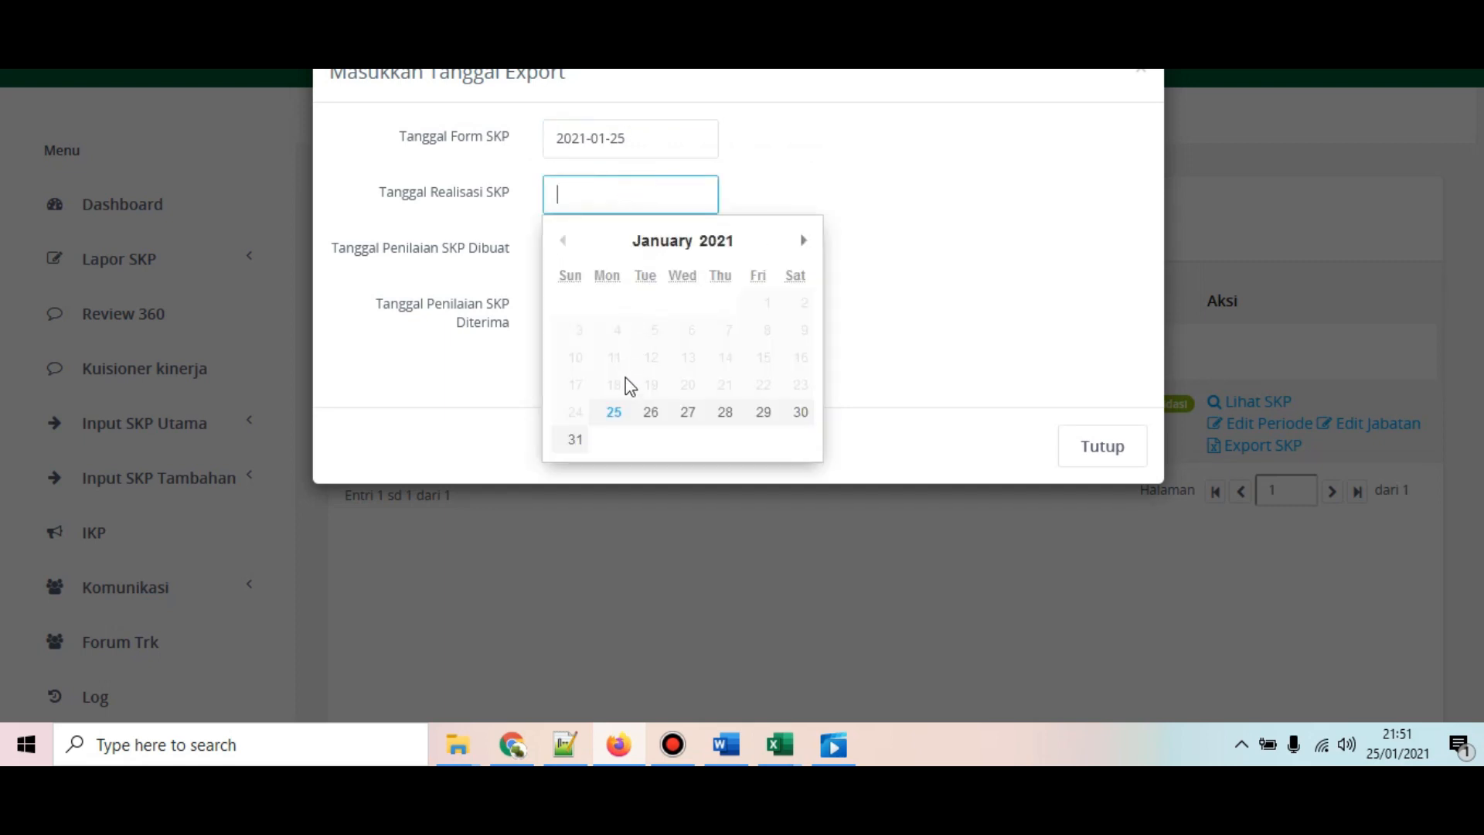
pyautogui.click(618, 415)
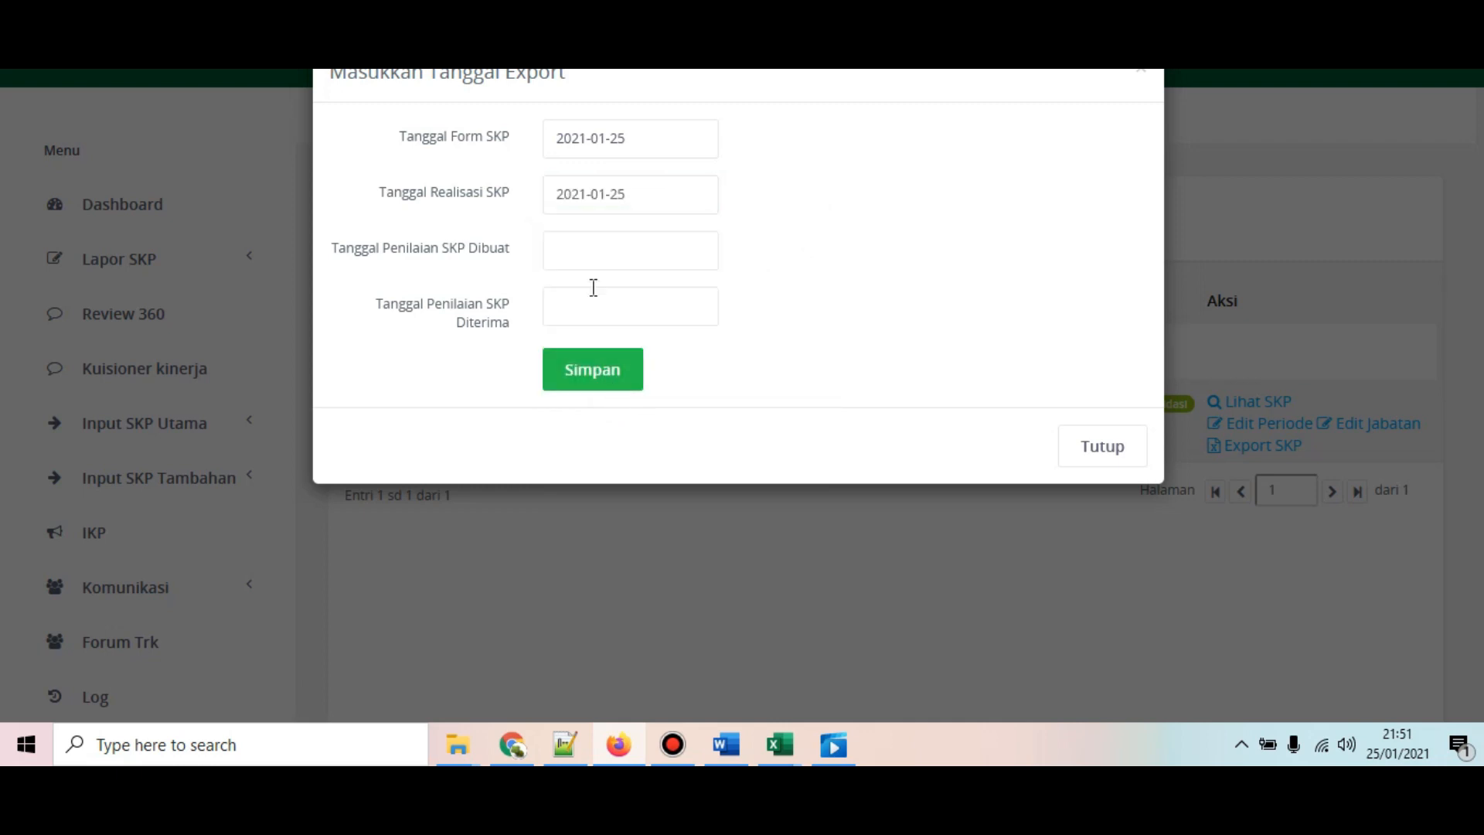
# Step: Set Tanggal Penilaian SKP Dibuat to 2021-01-18 and Tanggal Penilaian SKP Diterima to 2021-01-25
pyautogui.click(587, 253)
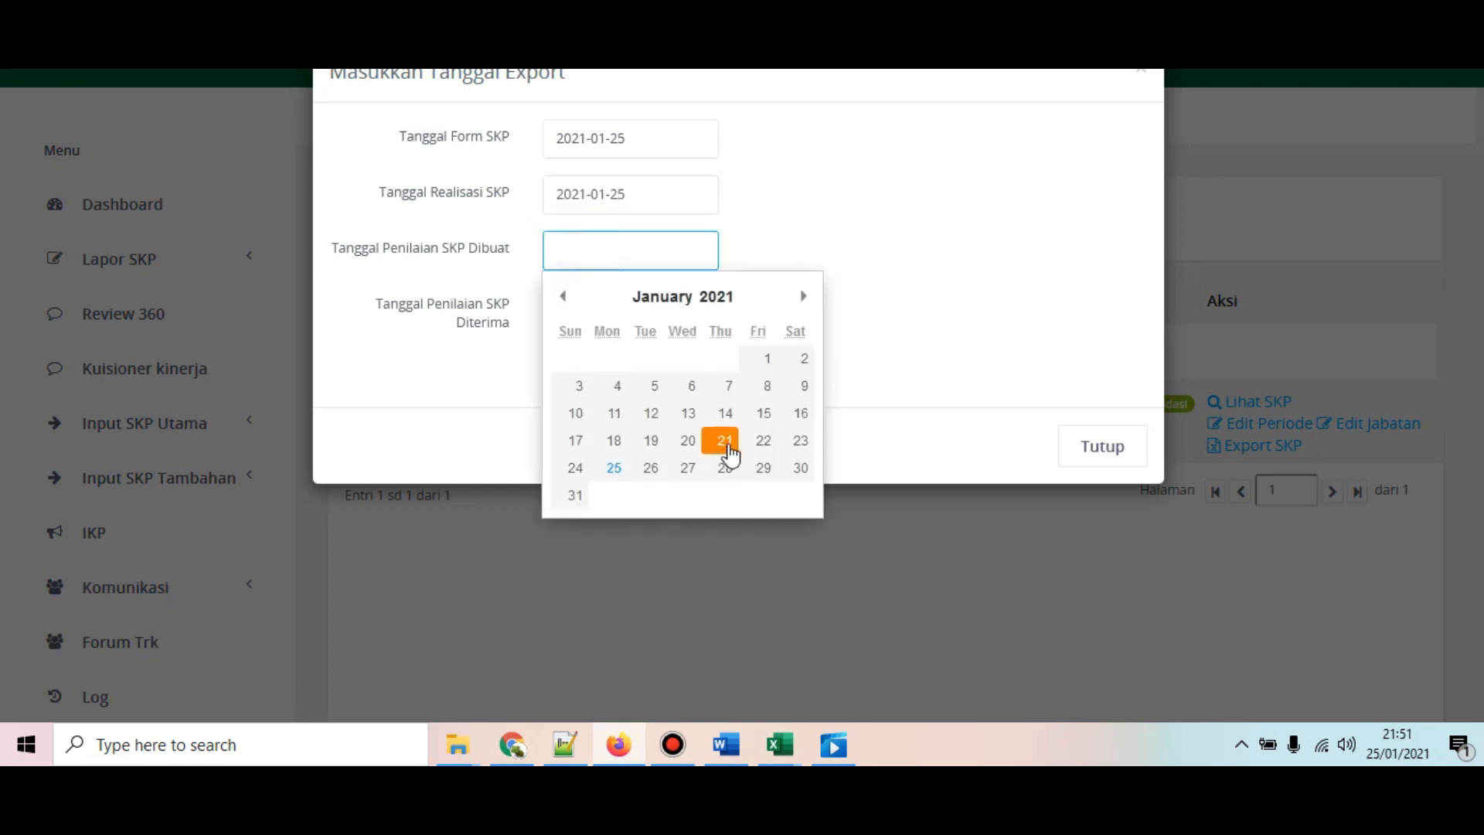
pyautogui.click(611, 443)
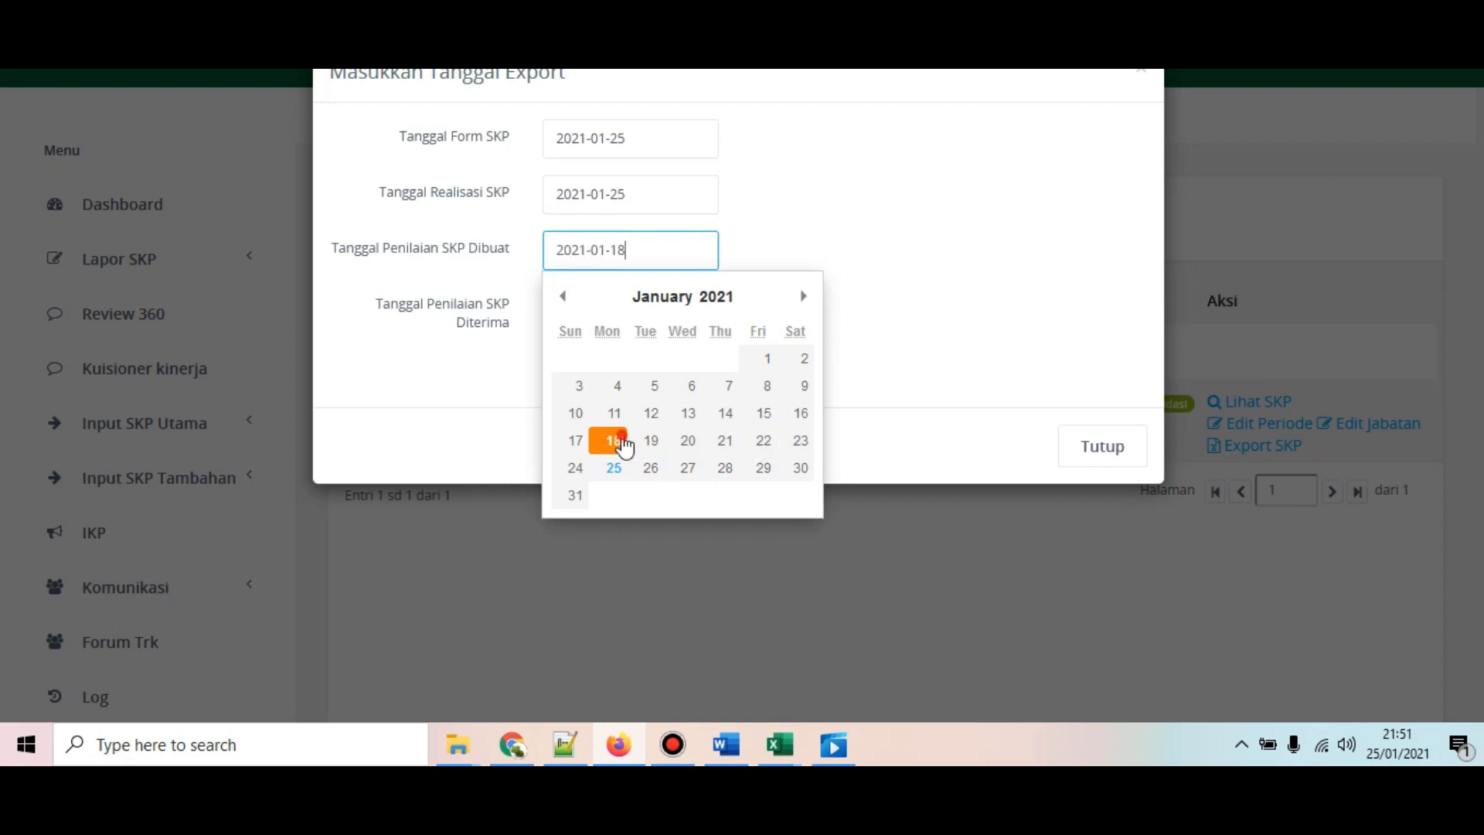
pyautogui.click(634, 311)
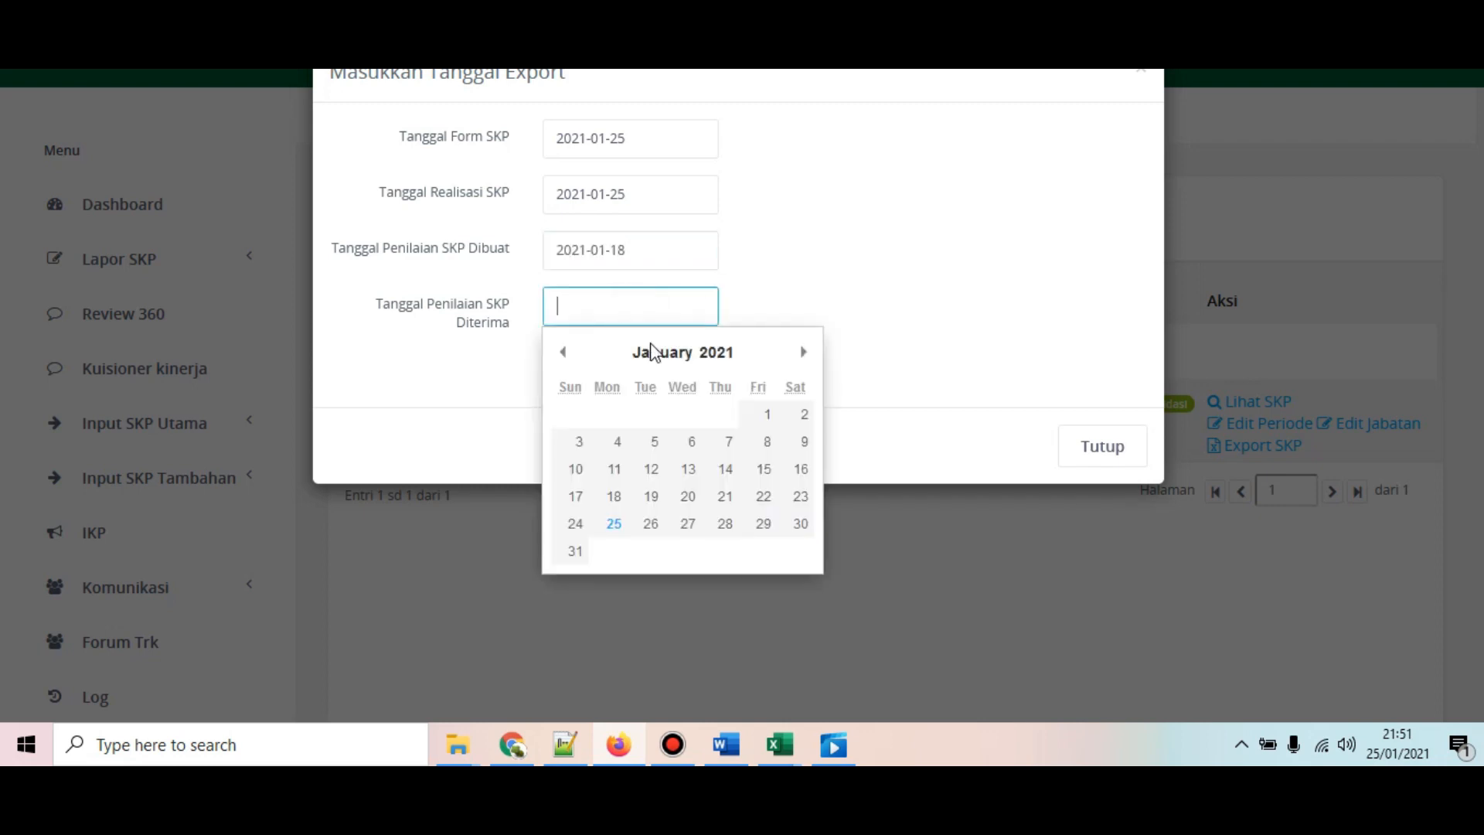
pyautogui.click(613, 526)
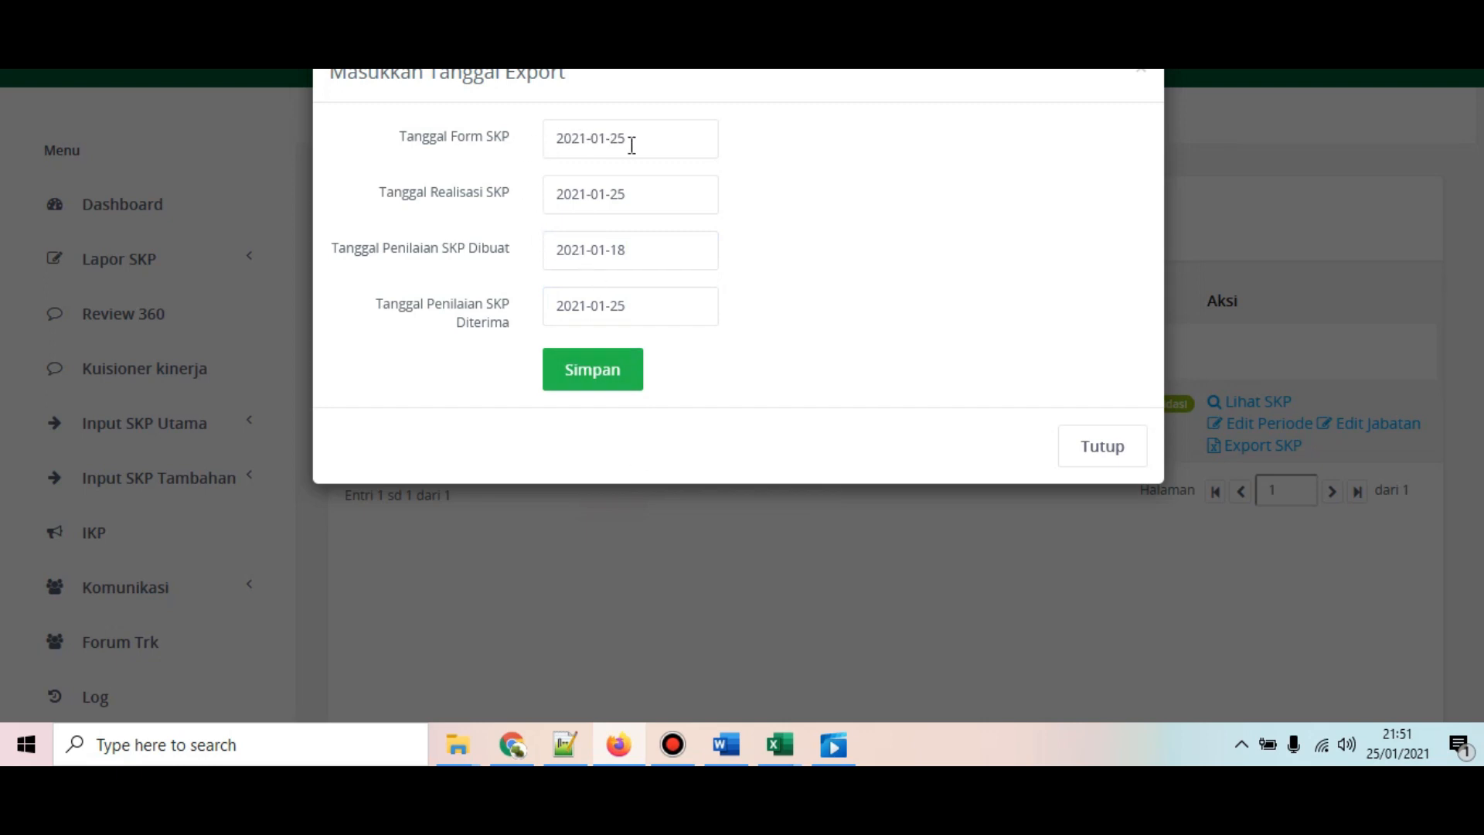
# Step: Try other months and days for Tanggal Realisasi SKP, including December 2021, and pick 2021-01-25 again
pyautogui.click(640, 204)
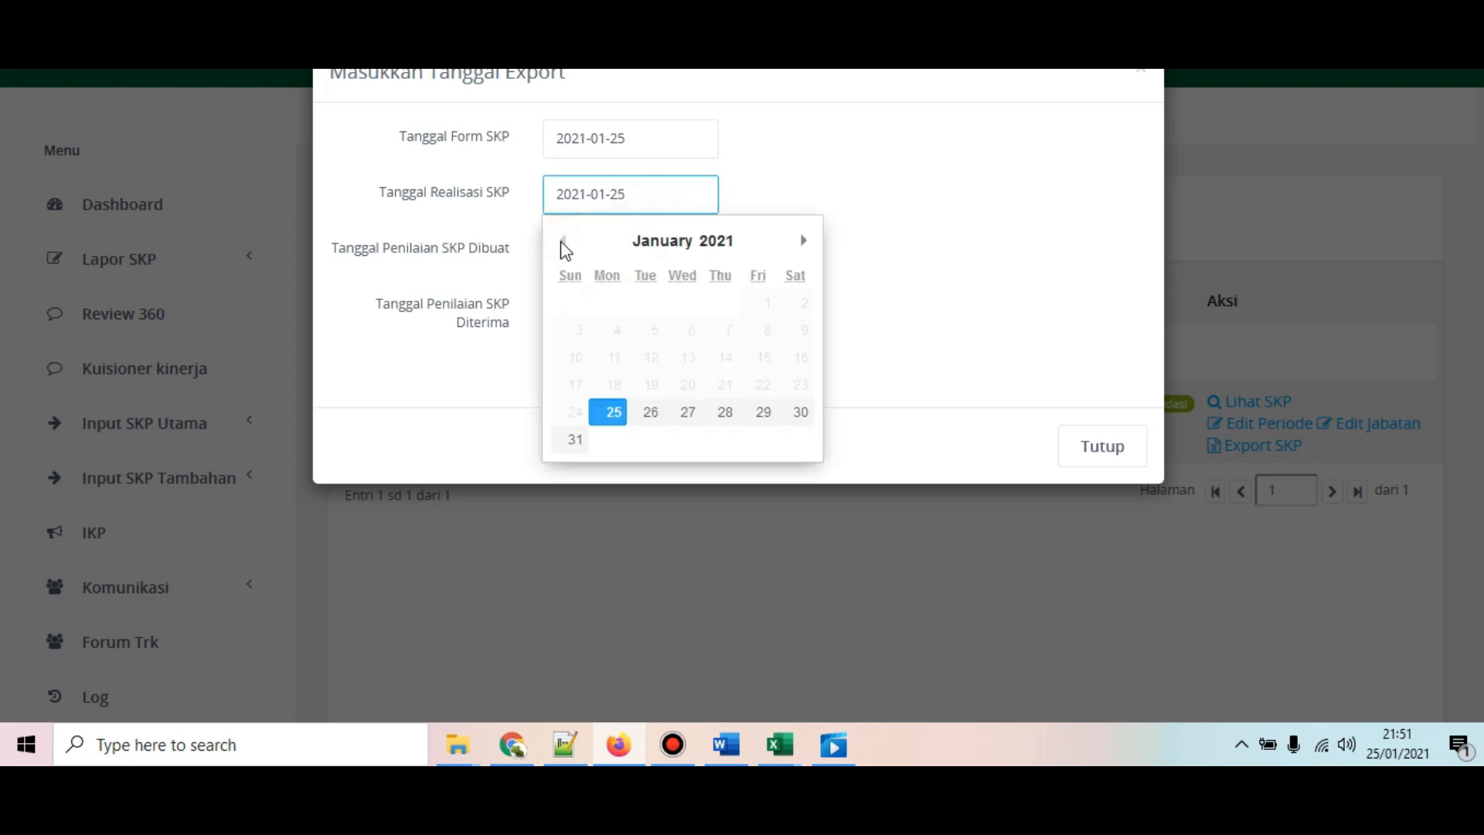
pyautogui.click(669, 243)
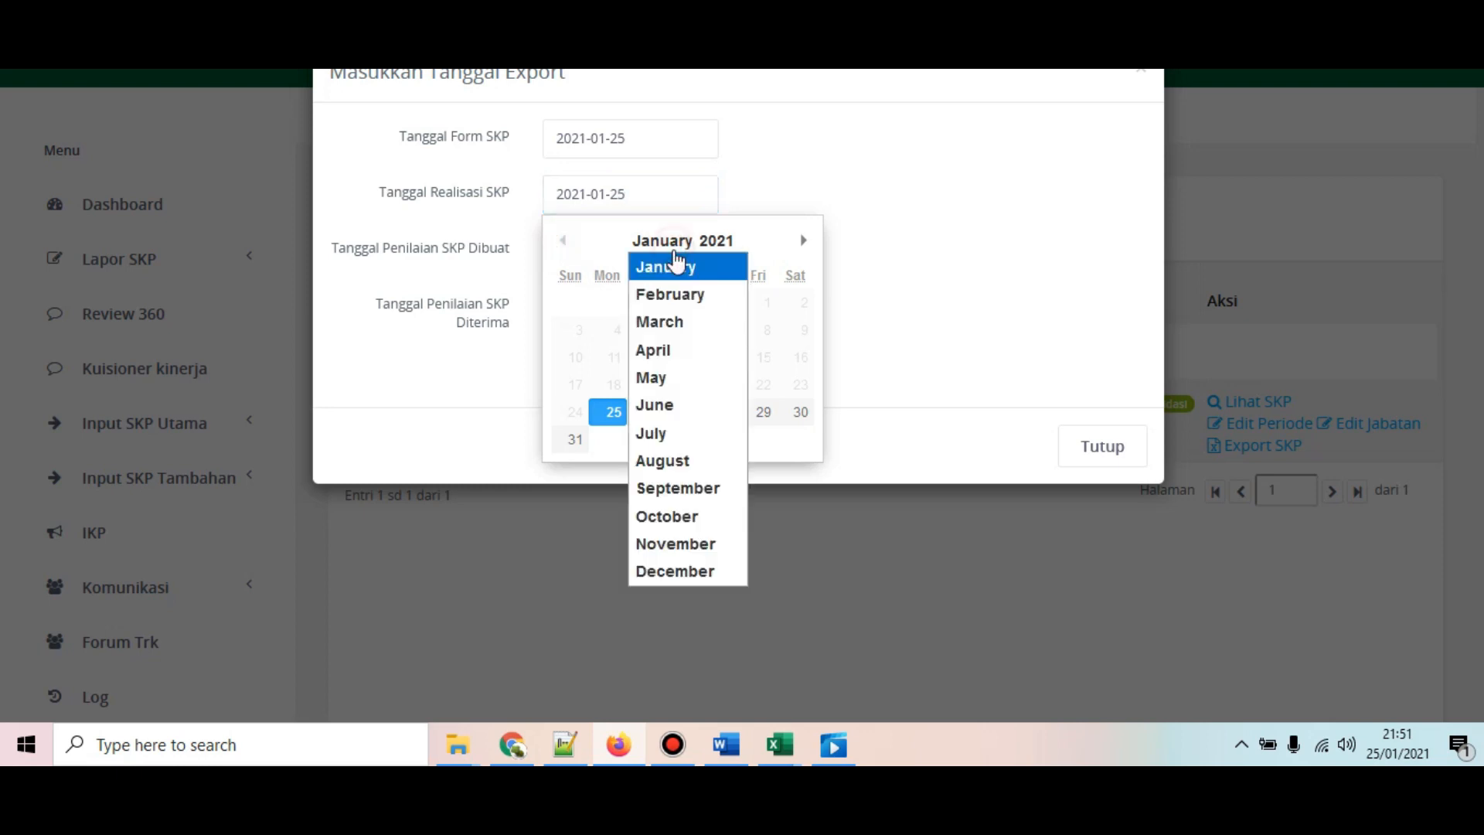
pyautogui.click(669, 573)
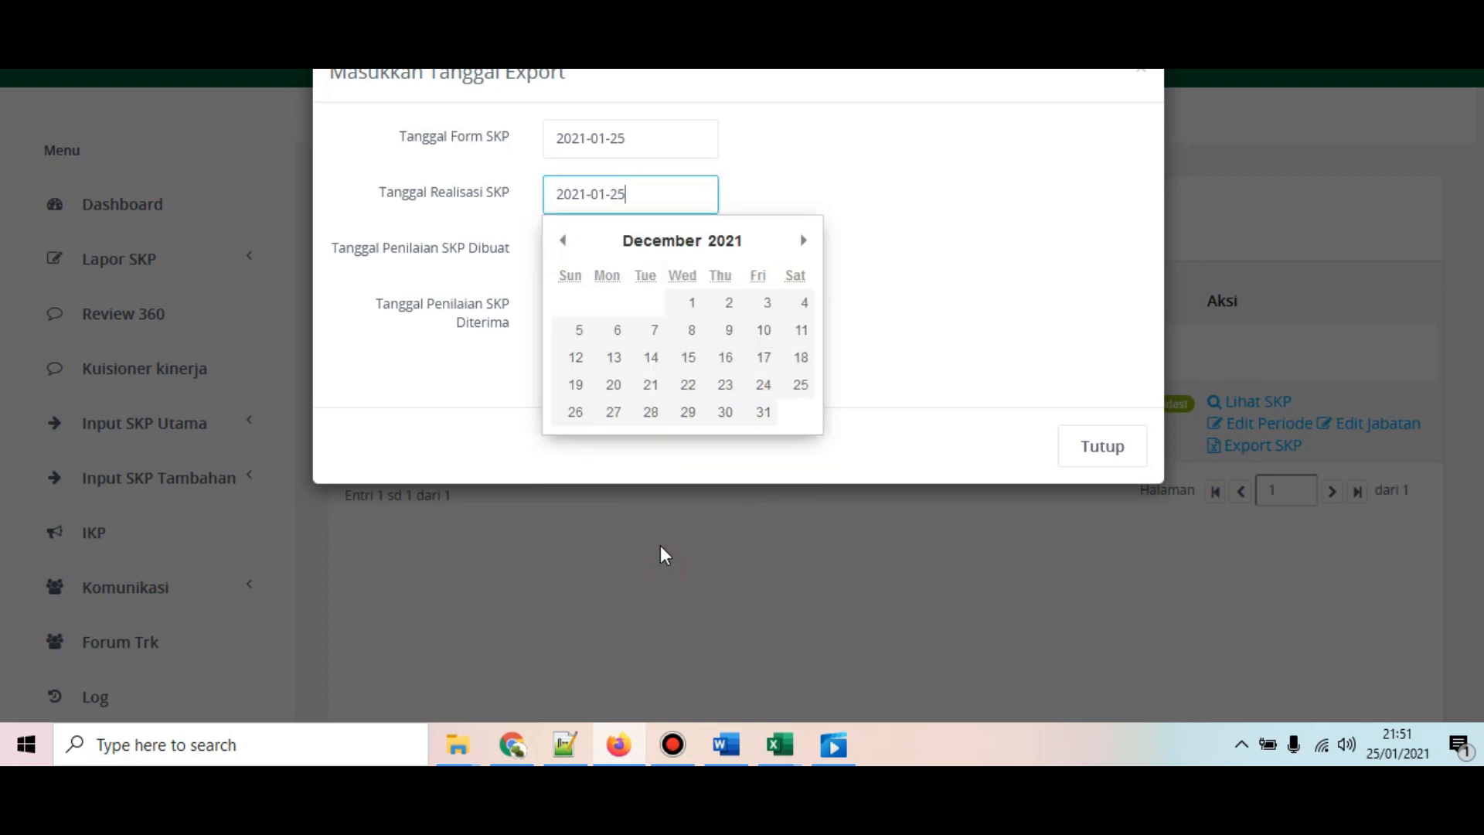
pyautogui.click(680, 243)
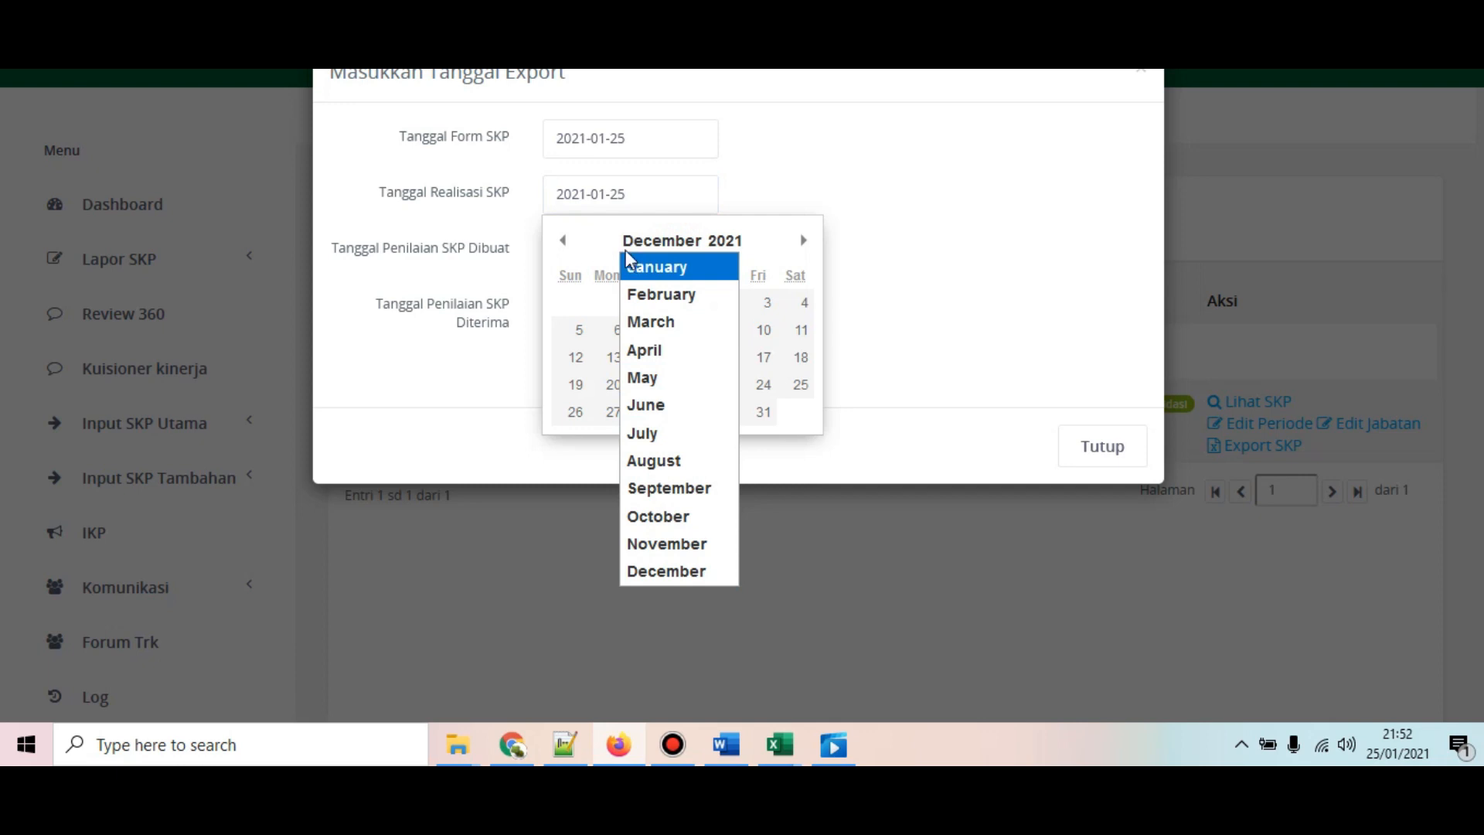
pyautogui.click(564, 241)
pyautogui.tripleClick(564, 240)
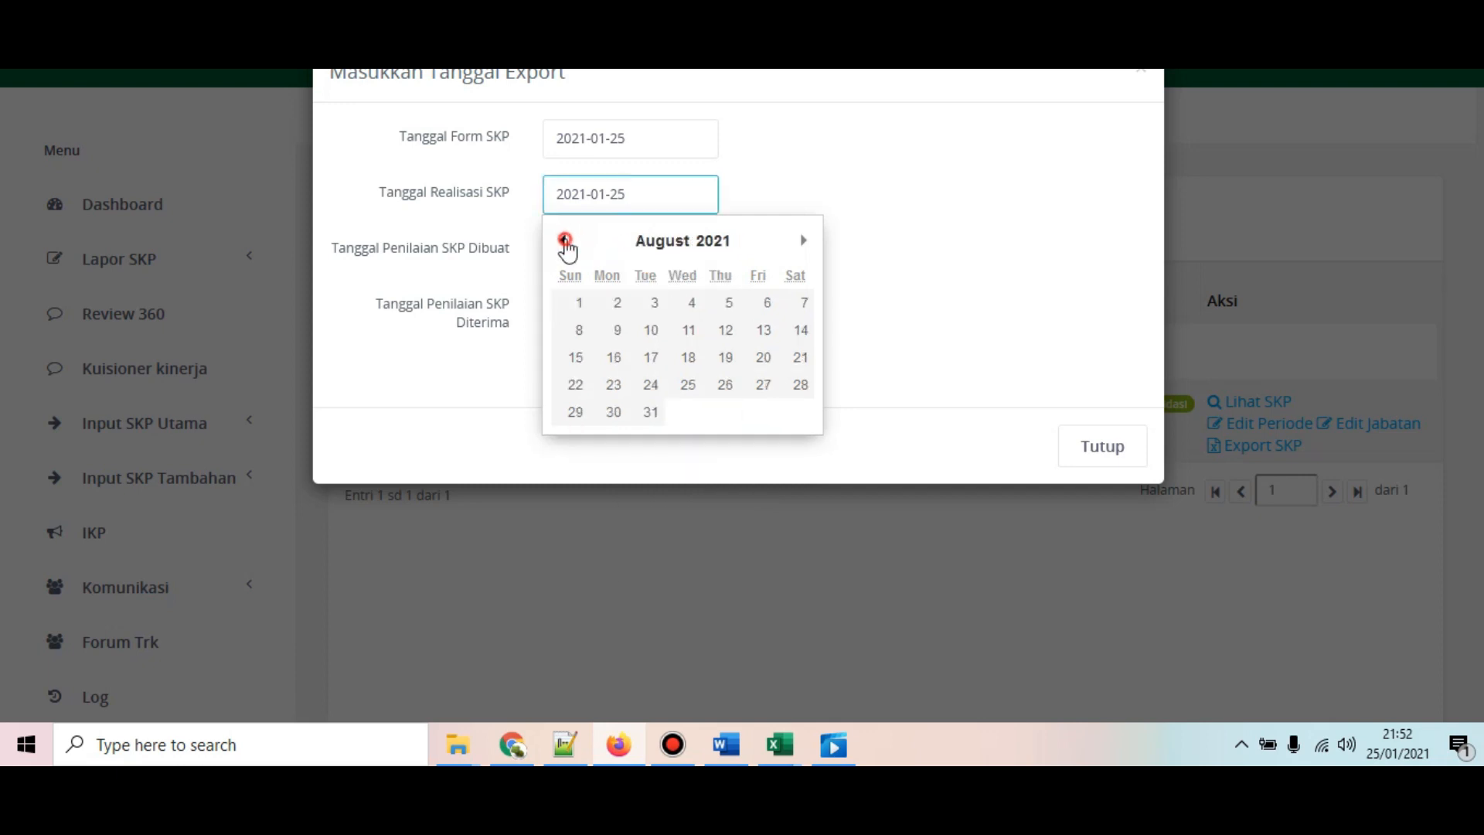
pyautogui.doubleClick(565, 240)
pyautogui.tripleClick(565, 240)
pyautogui.doubleClick(564, 240)
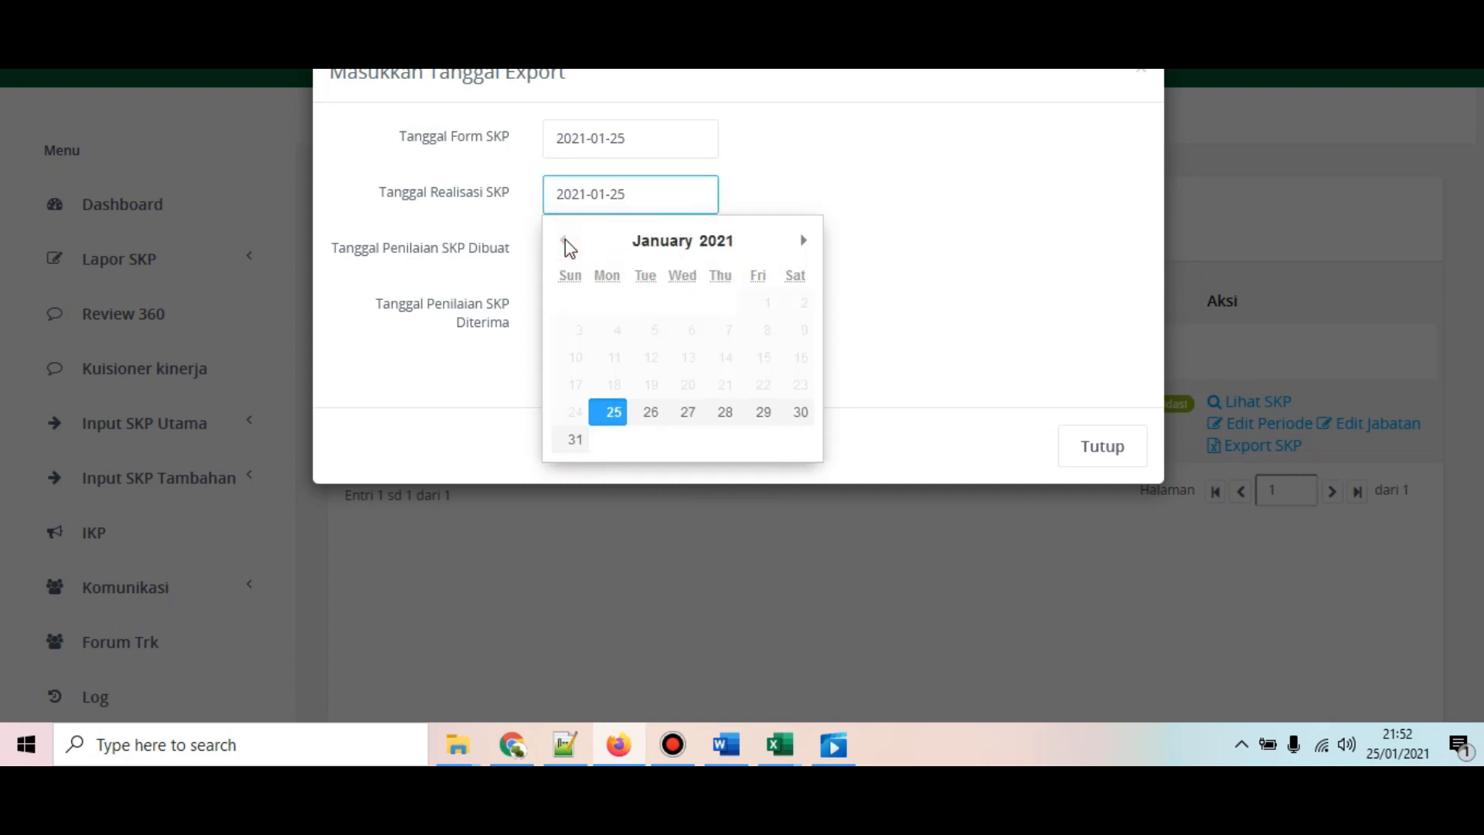
pyautogui.click(616, 331)
pyautogui.click(635, 354)
pyautogui.click(628, 413)
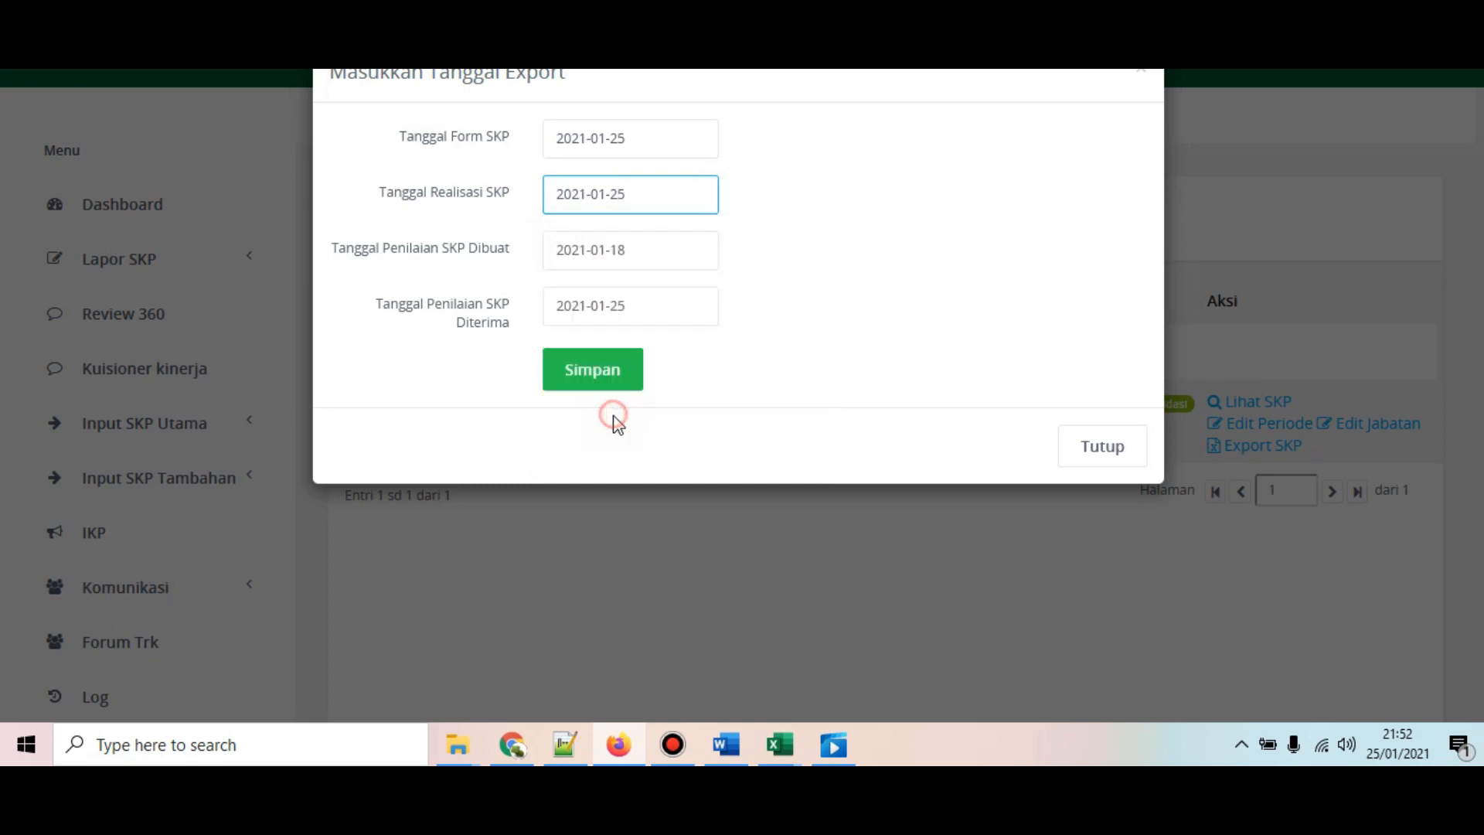
# Step: Submit the export dates and save the generated Sasaran Kerja Pegawai Tahun 2021 workbook to disk
pyautogui.click(606, 381)
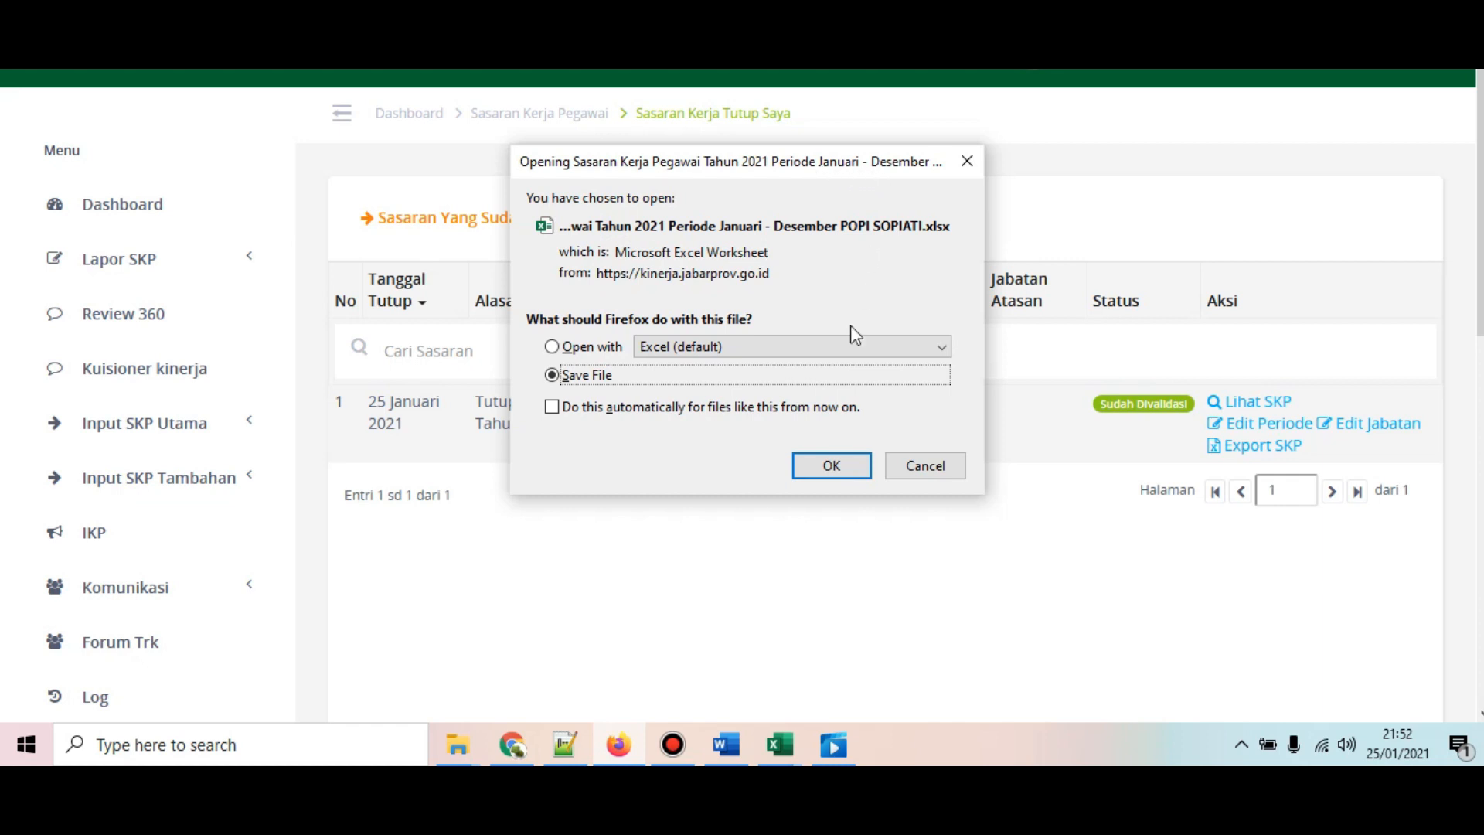
pyautogui.click(819, 466)
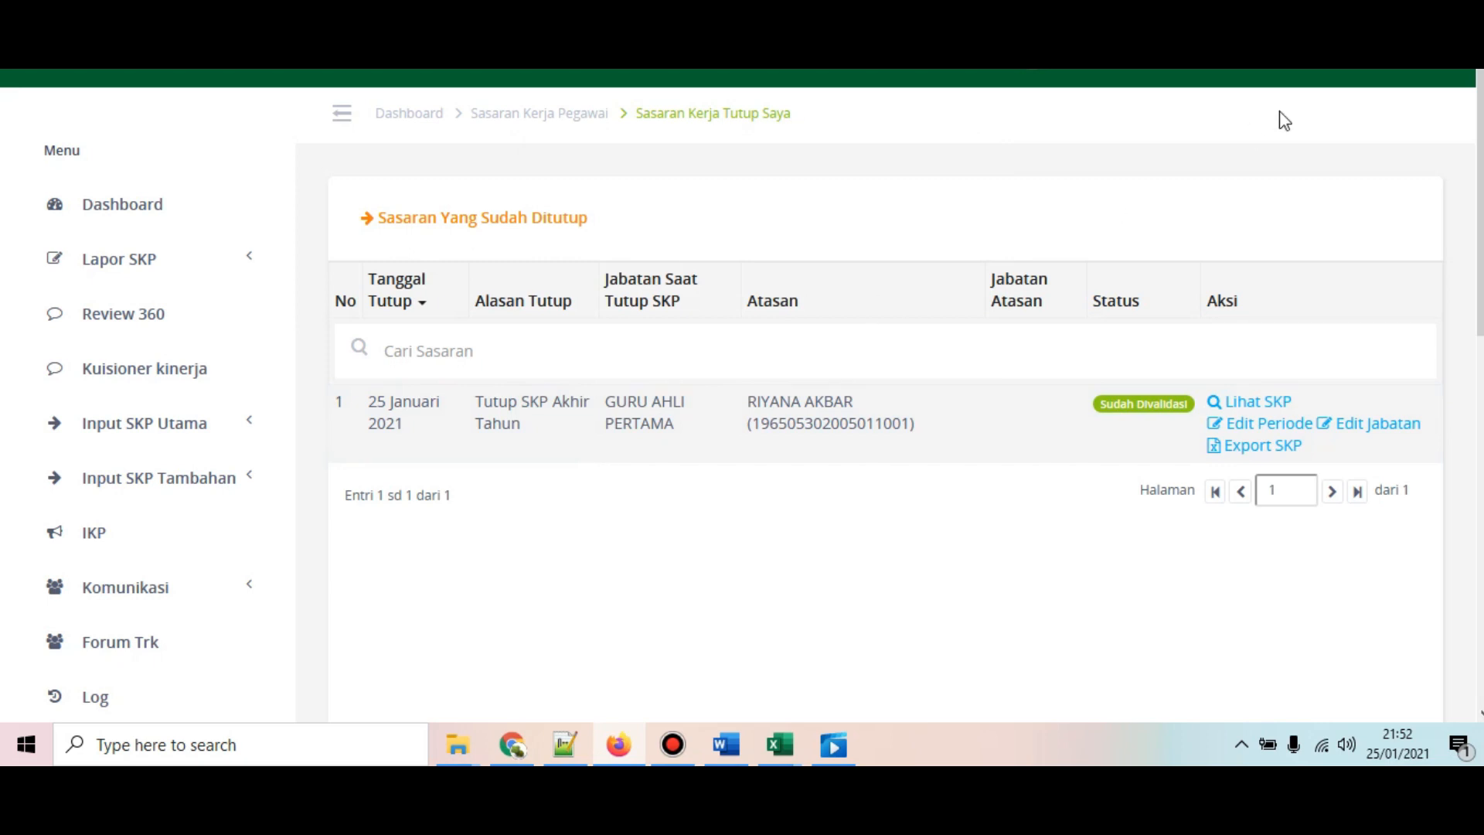
# Step: Open the downloaded Sasaran Kerja Pegawai Tahun 2021 Periode Januari - Desember workbook from the Downloads folder in Excel, recovering its content
pyautogui.click(1309, 31)
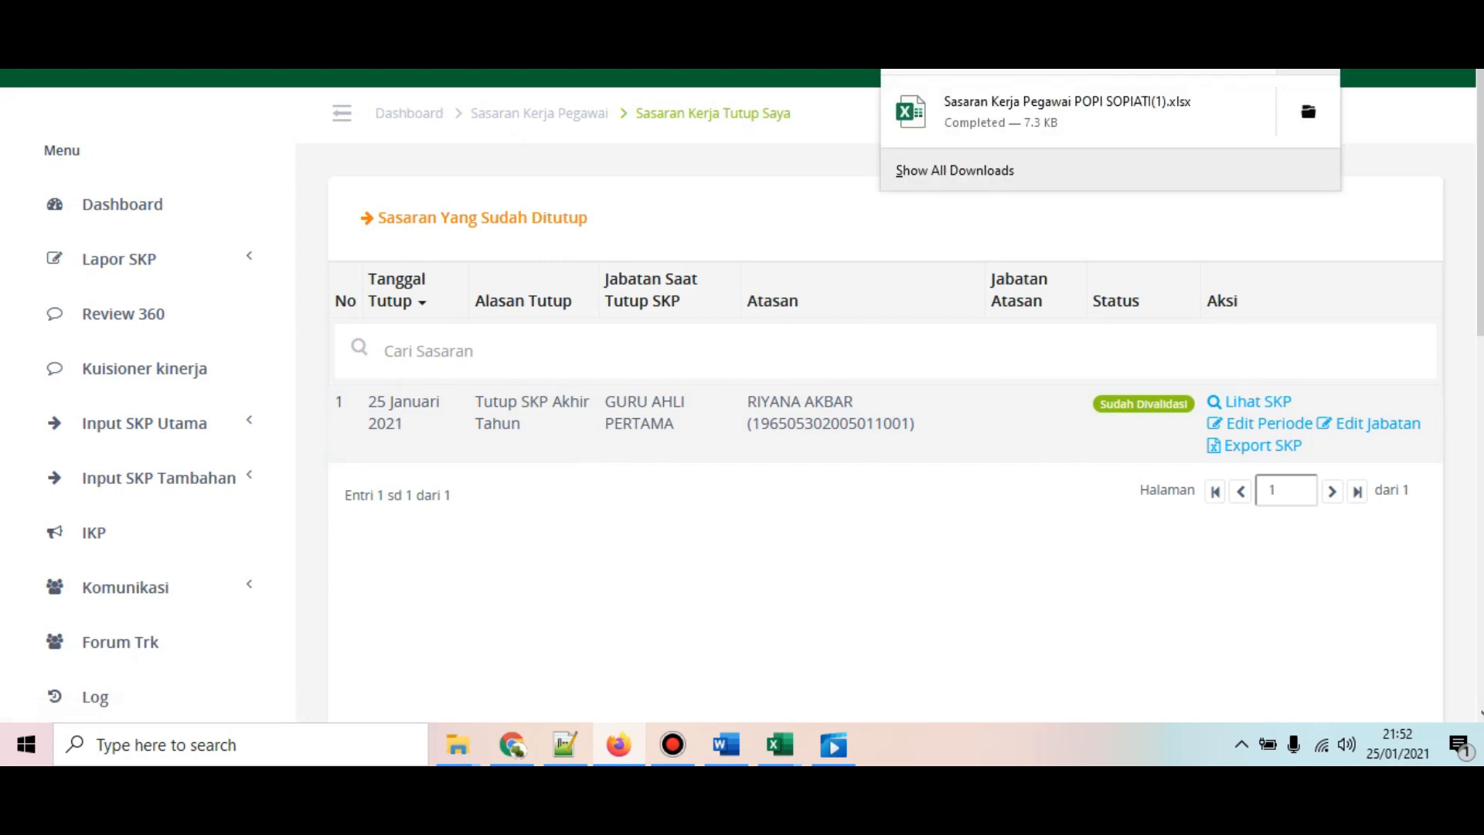
pyautogui.click(1308, 111)
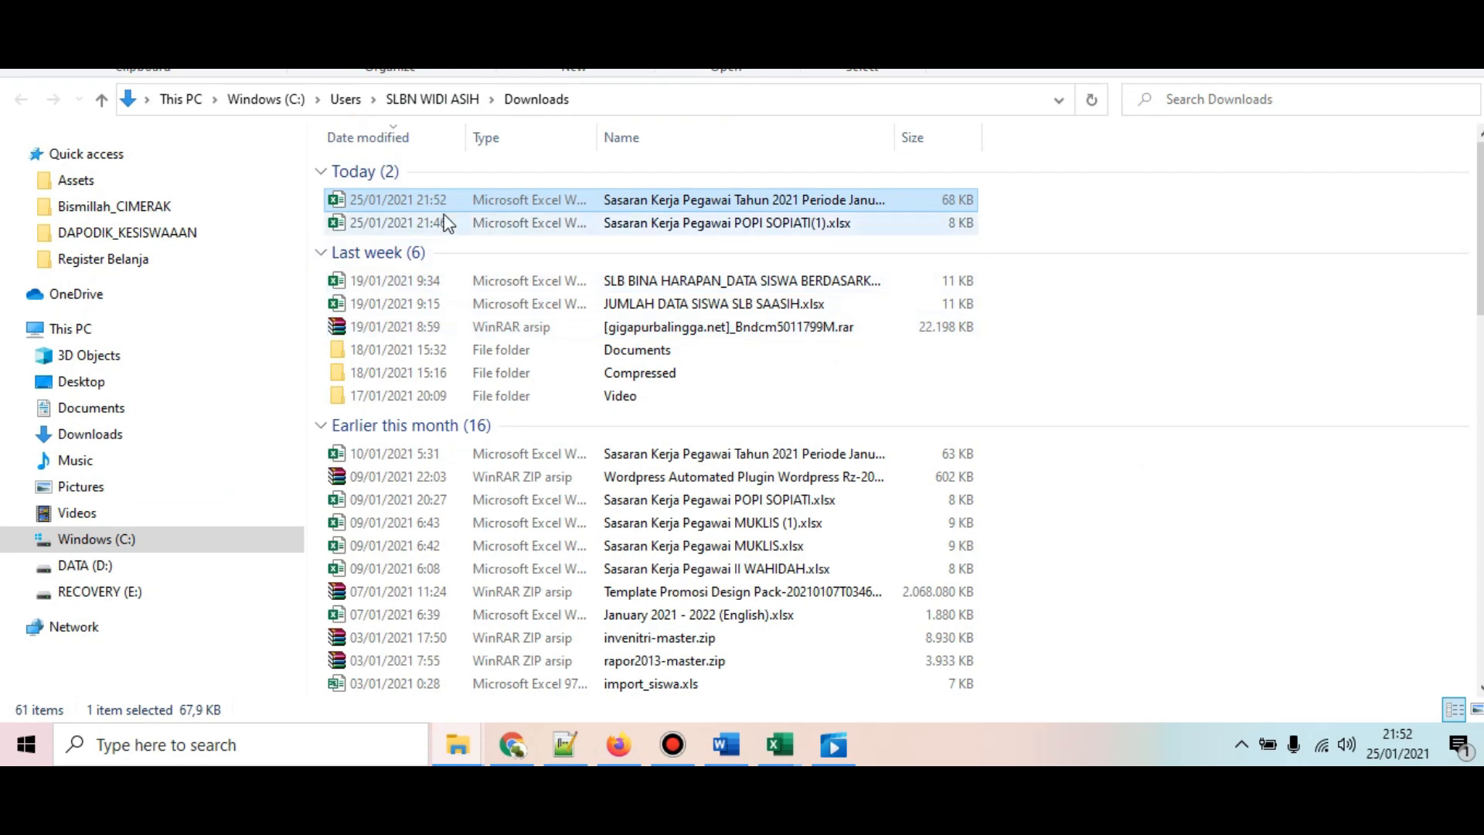
pyautogui.doubleClick(426, 201)
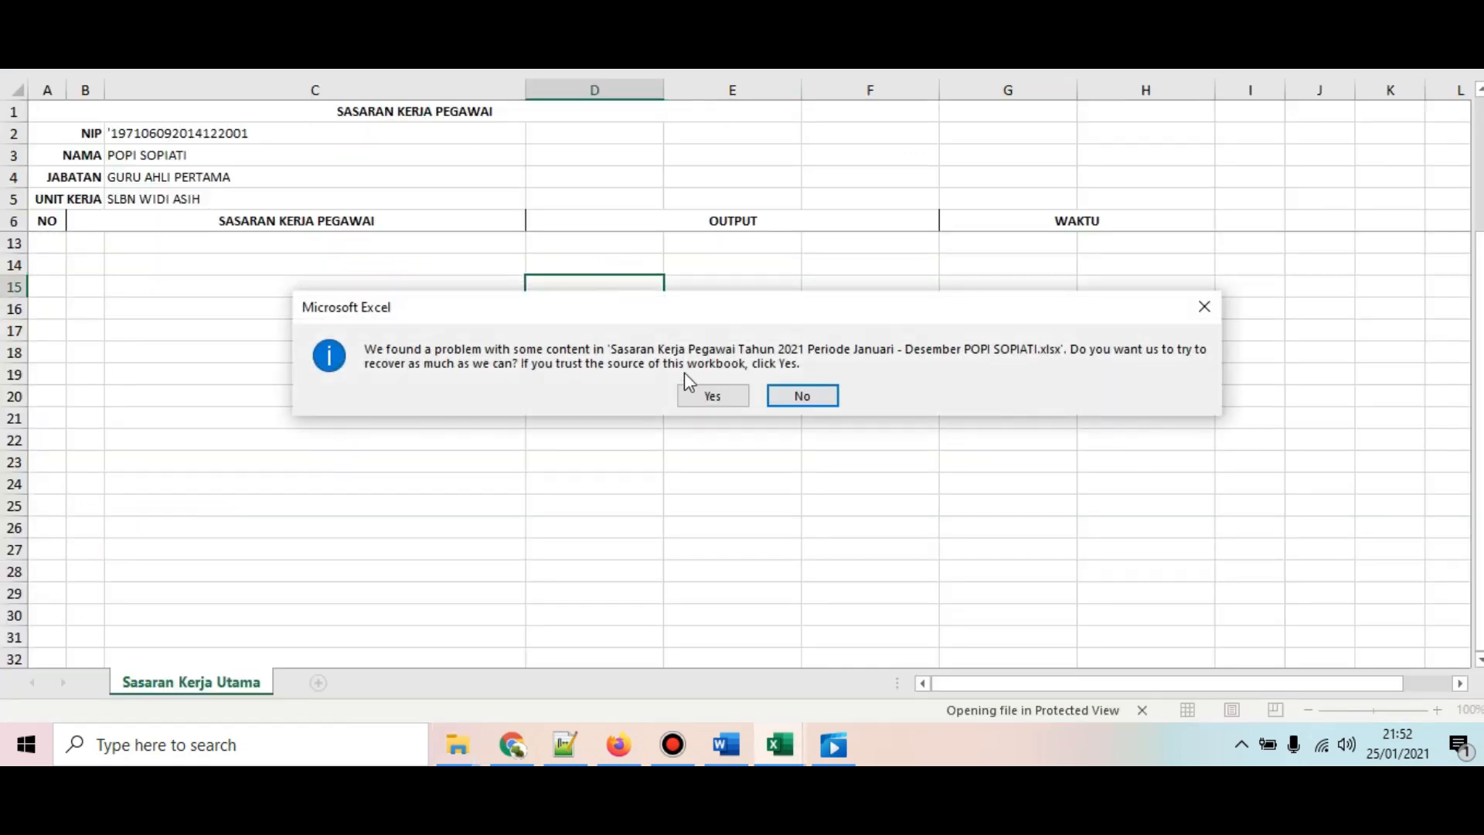
pyautogui.click(703, 392)
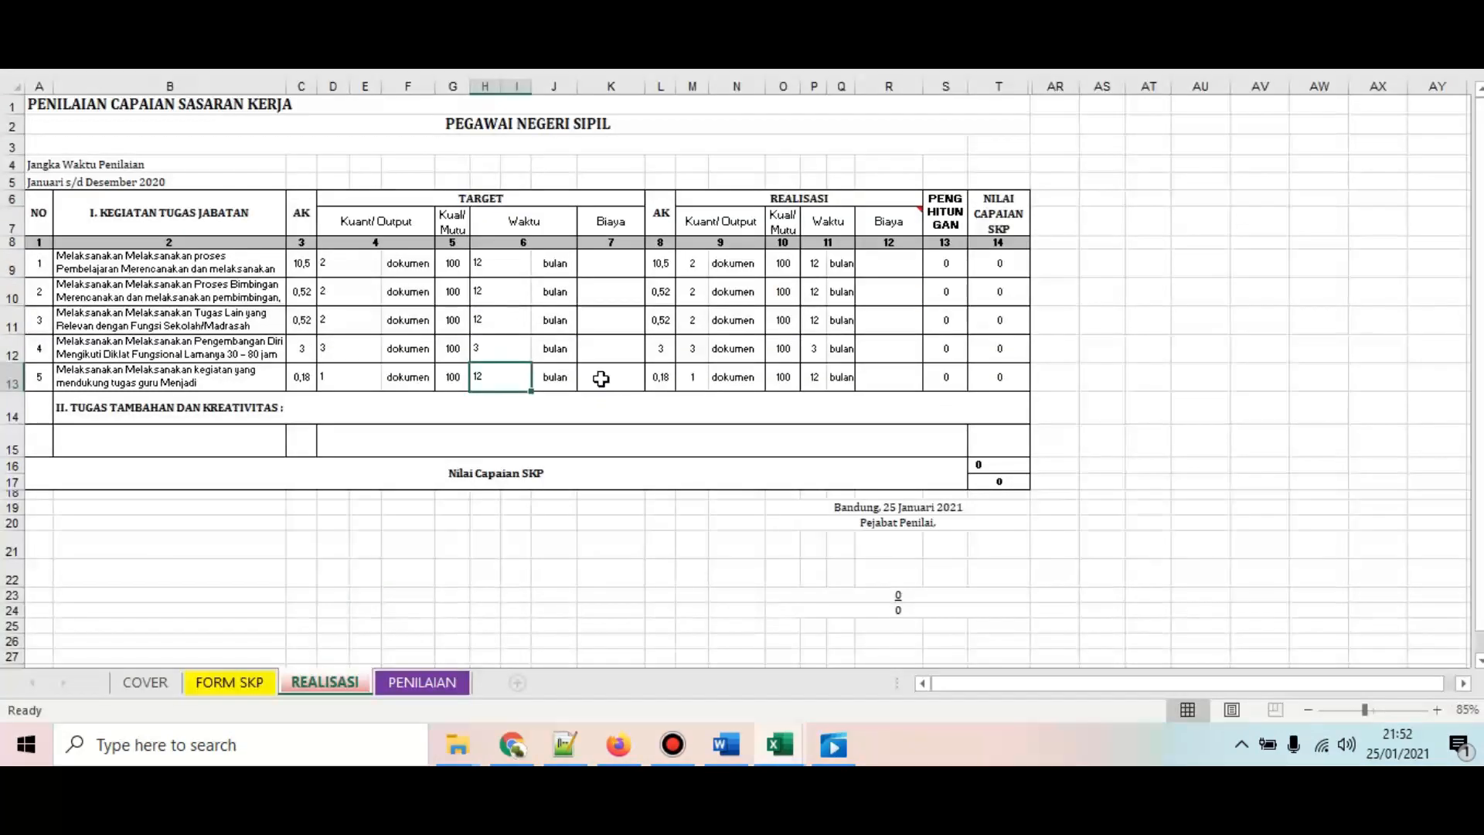
# Step: Examine the targets and realisations on the REALISASI sheet and the employee details on the COVER sheet
pyautogui.scroll(-3, 597, 394)
pyautogui.scroll(2, 597, 400)
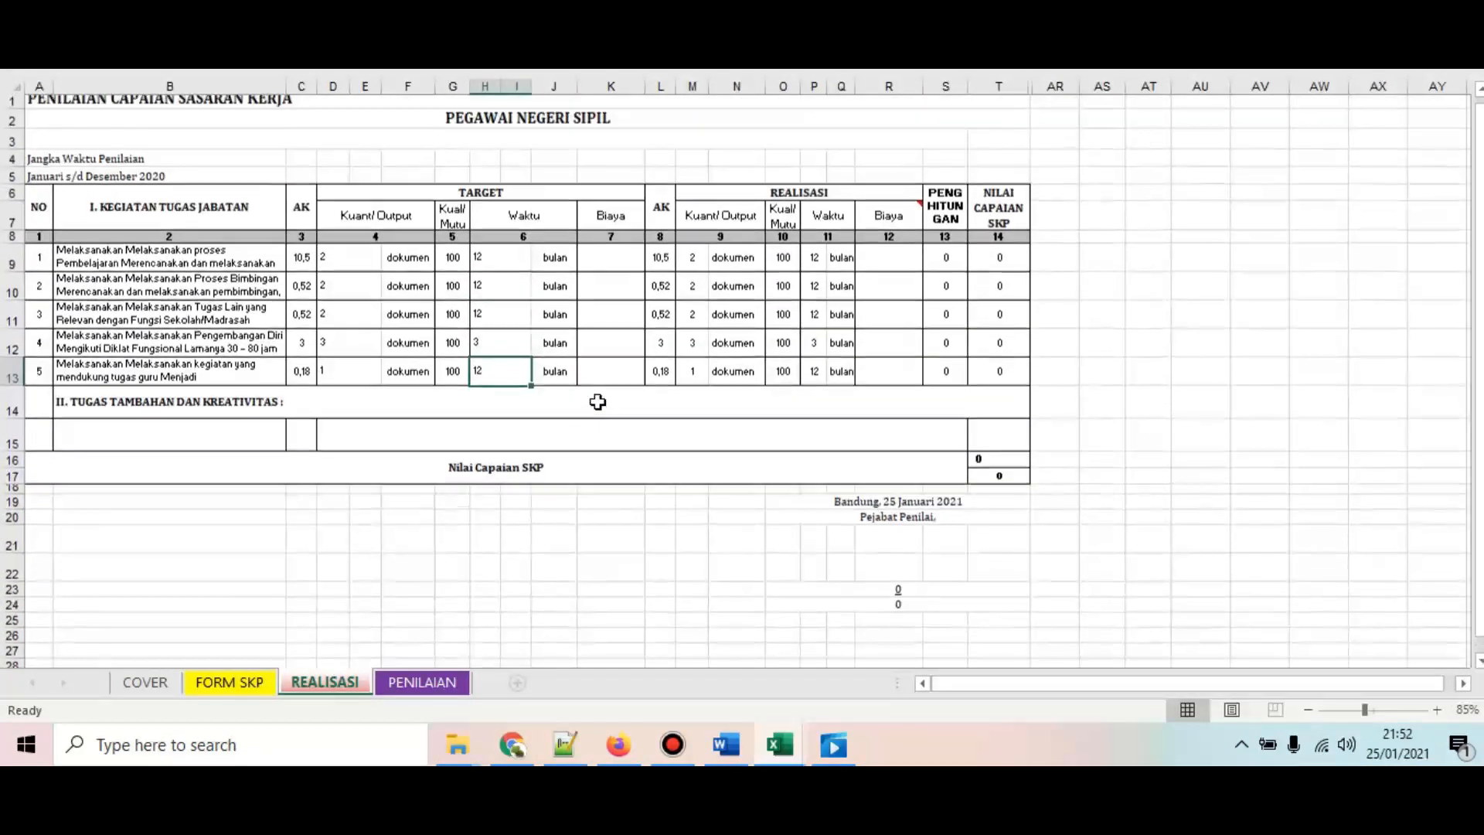
pyautogui.scroll(-1, 595, 406)
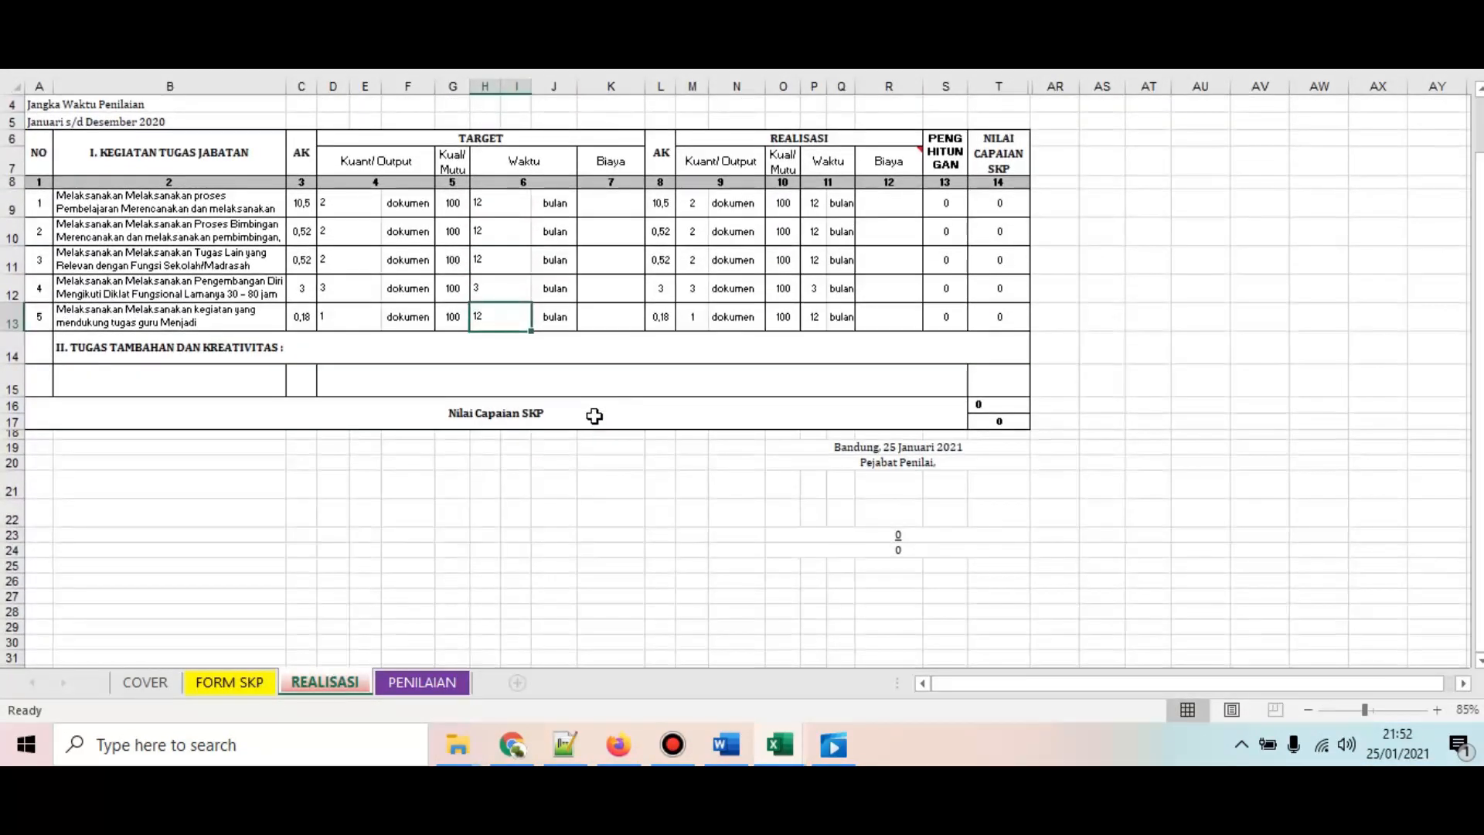
pyautogui.click(147, 684)
pyautogui.scroll(-4, 232, 649)
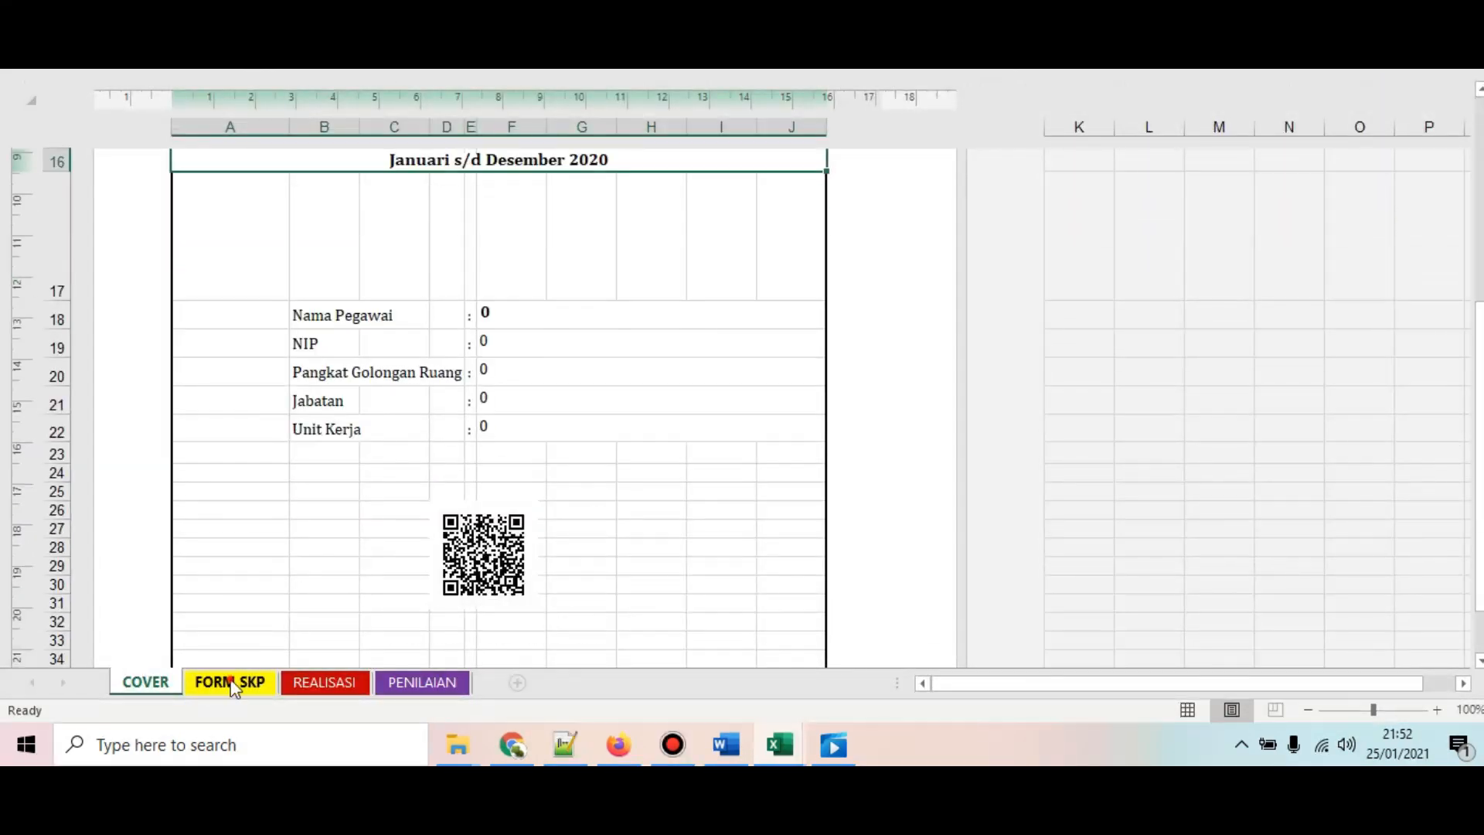
# Step: Examine the FORM SKP sheet's job activities, Pejabat Penilai signature block and assessor details
pyautogui.click(229, 682)
pyautogui.scroll(-1, 438, 550)
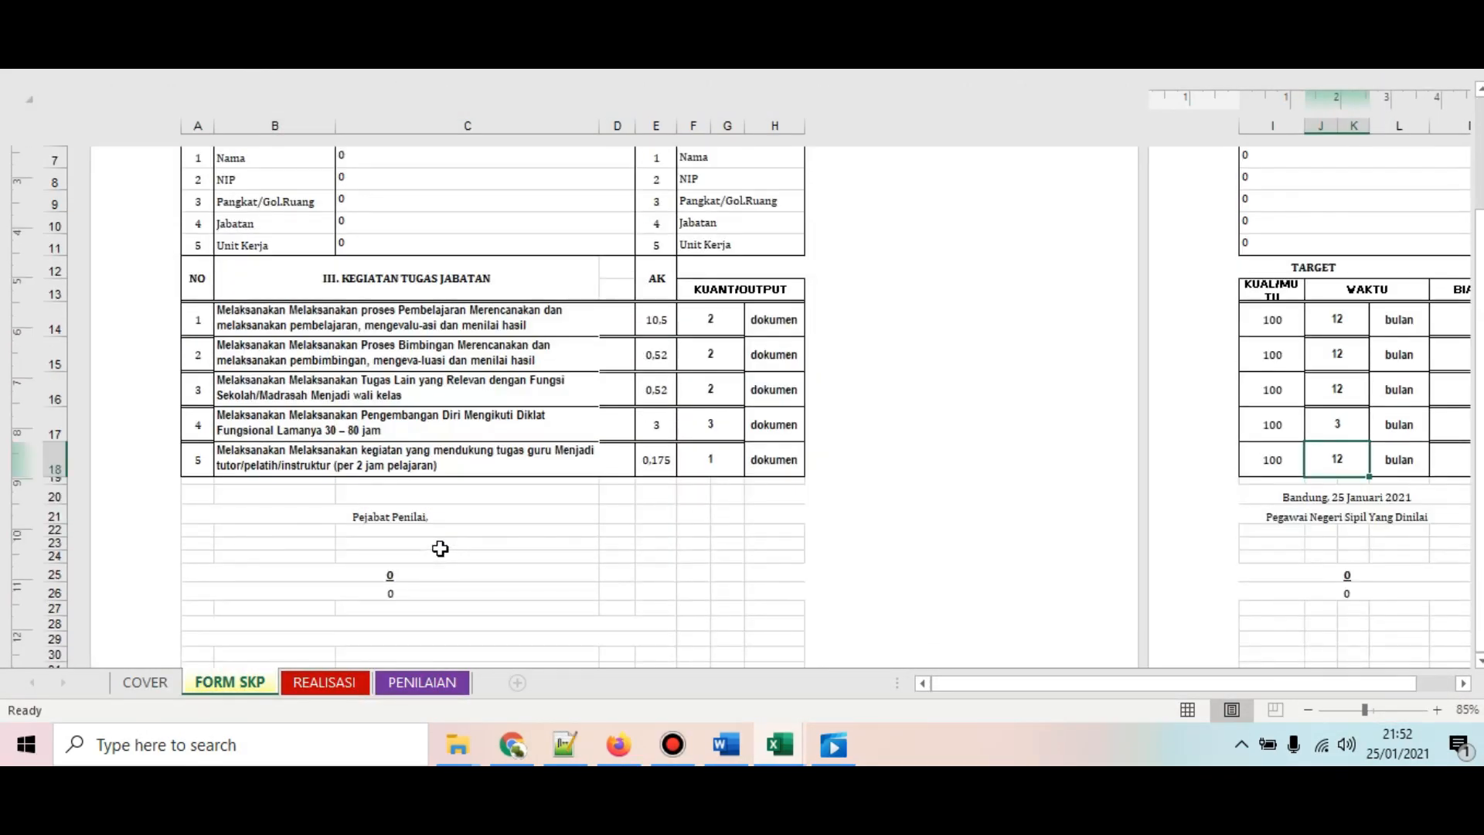
pyautogui.scroll(-1, 440, 548)
pyautogui.click(426, 452)
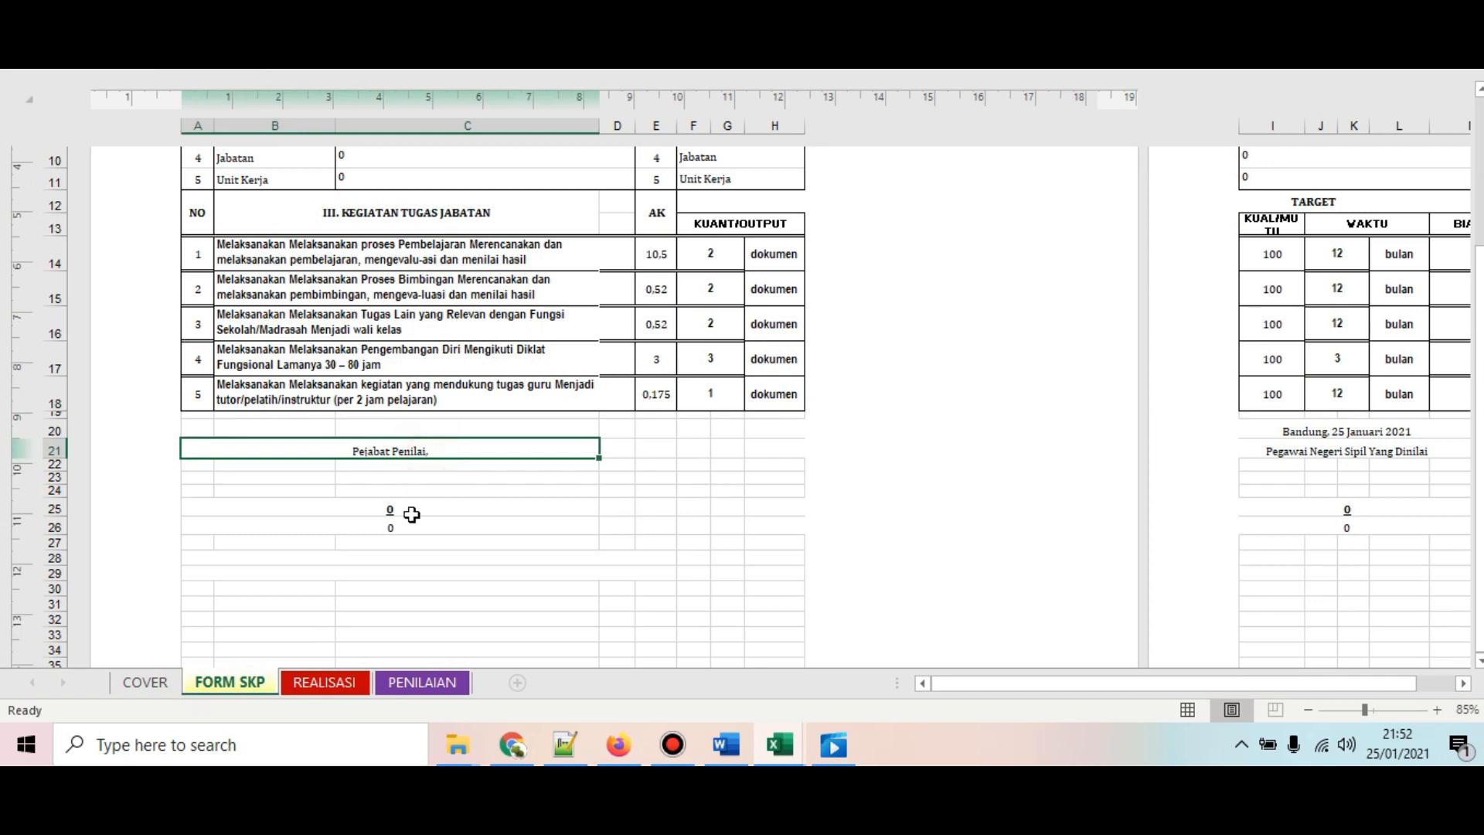
pyautogui.click(412, 515)
pyautogui.scroll(2, 452, 492)
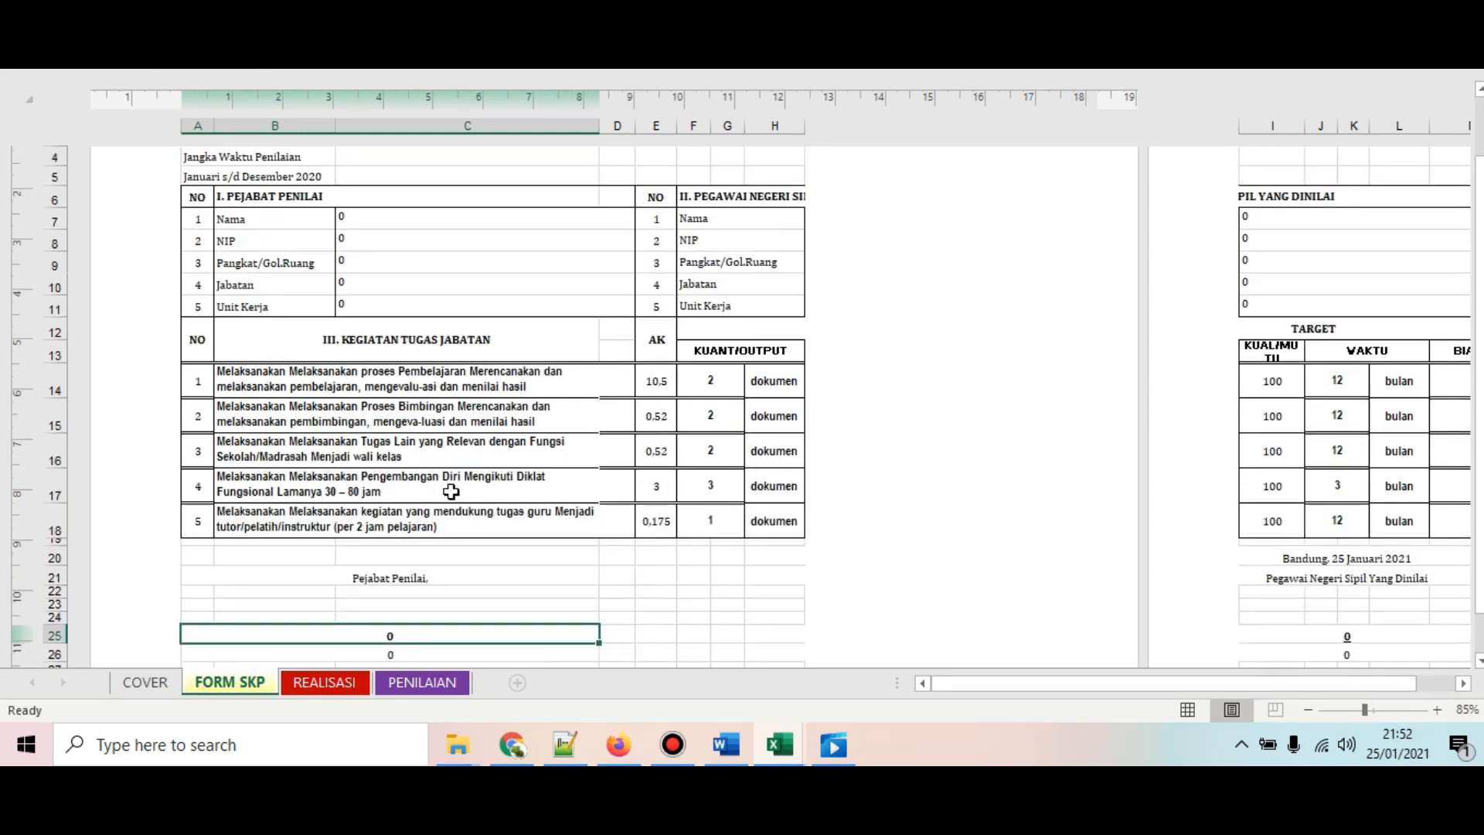
pyautogui.scroll(2, 452, 492)
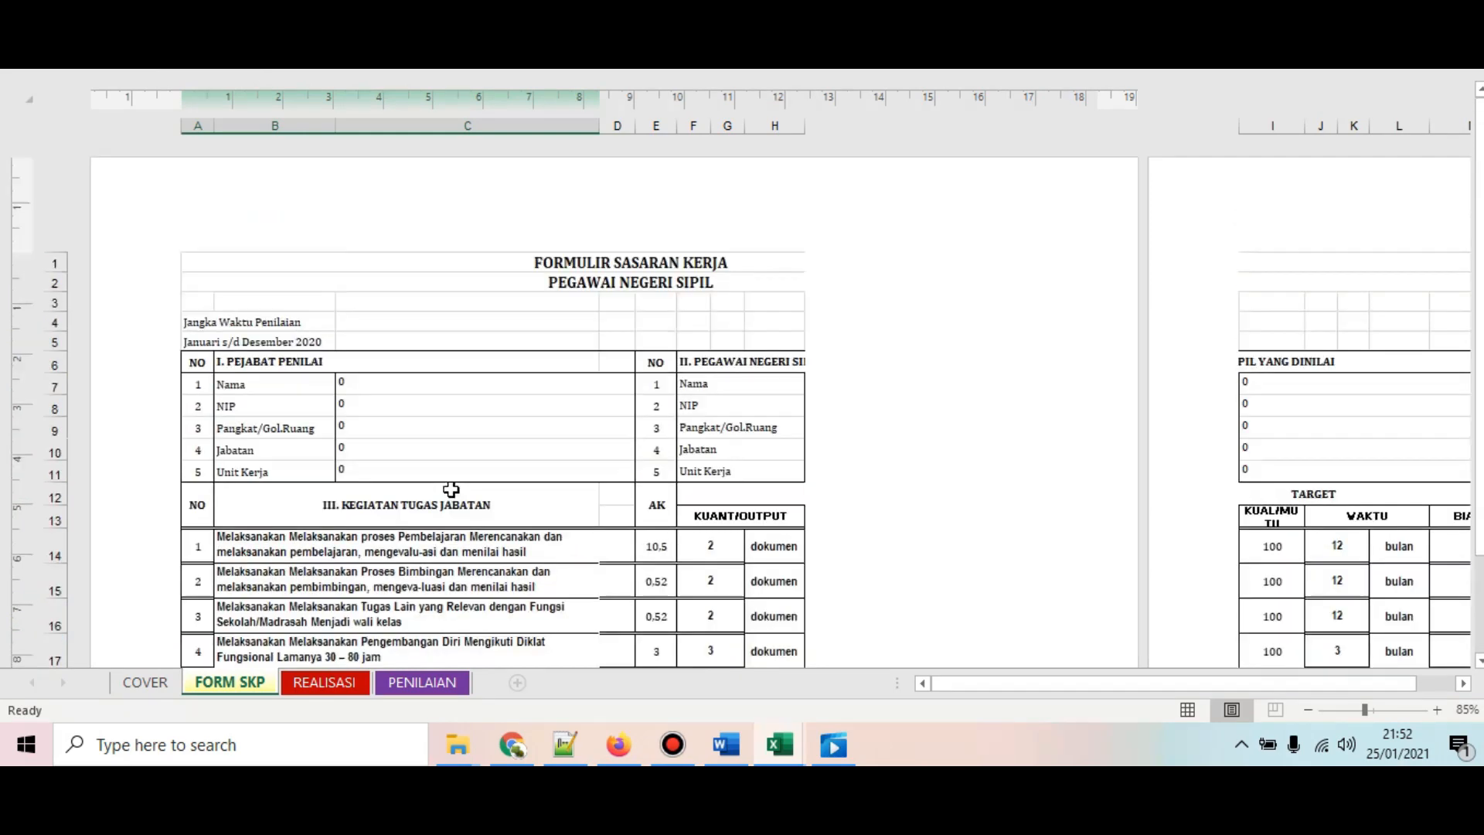
# Step: Switch the FORM SKP sheet from page layout to Normal view and check its job activities, targets and signature blocks
pyautogui.click(440, 386)
pyautogui.scroll(-3, 442, 418)
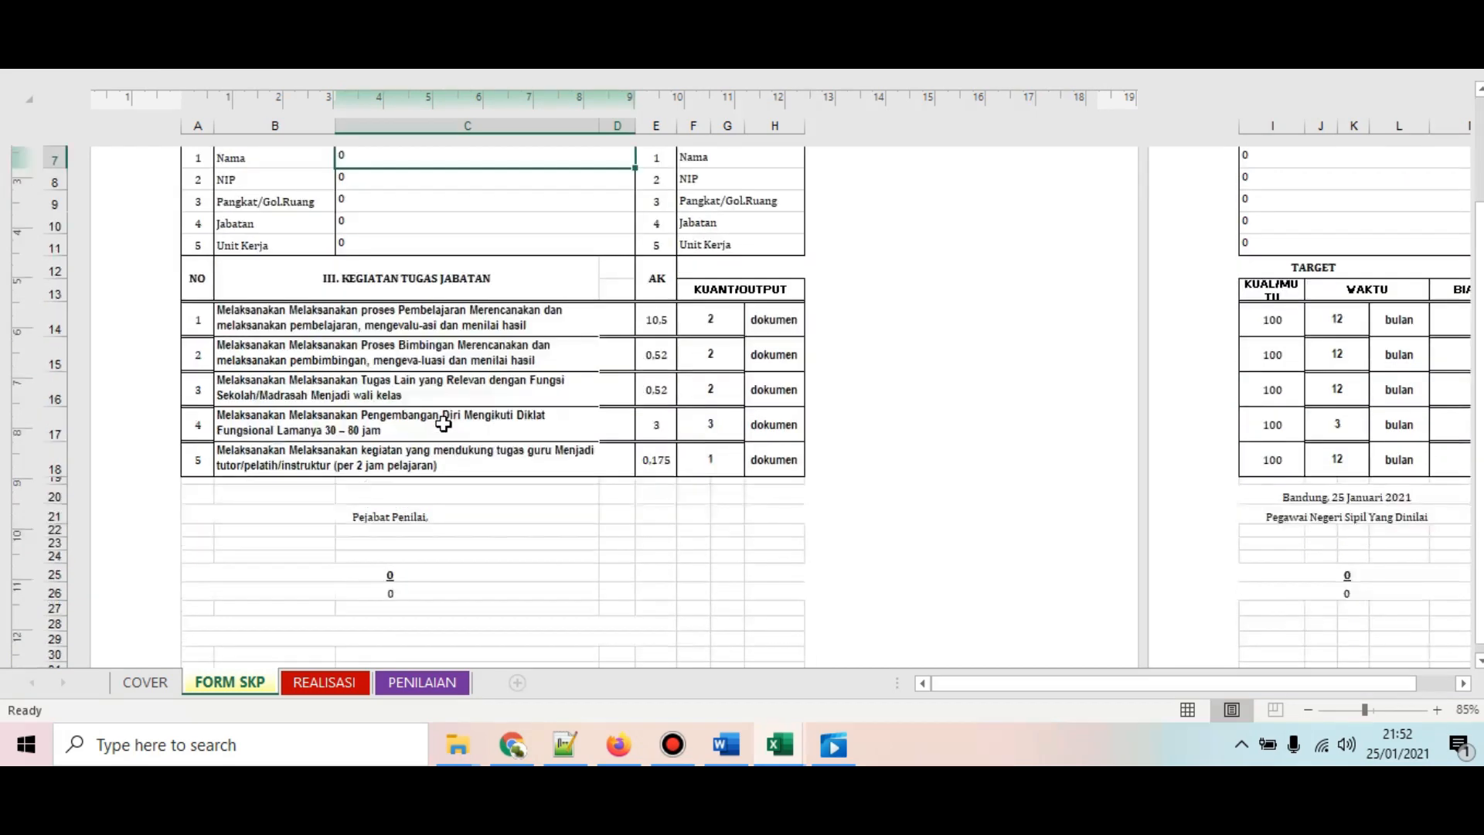
pyautogui.scroll(3, 444, 422)
pyautogui.scroll(-2, 445, 421)
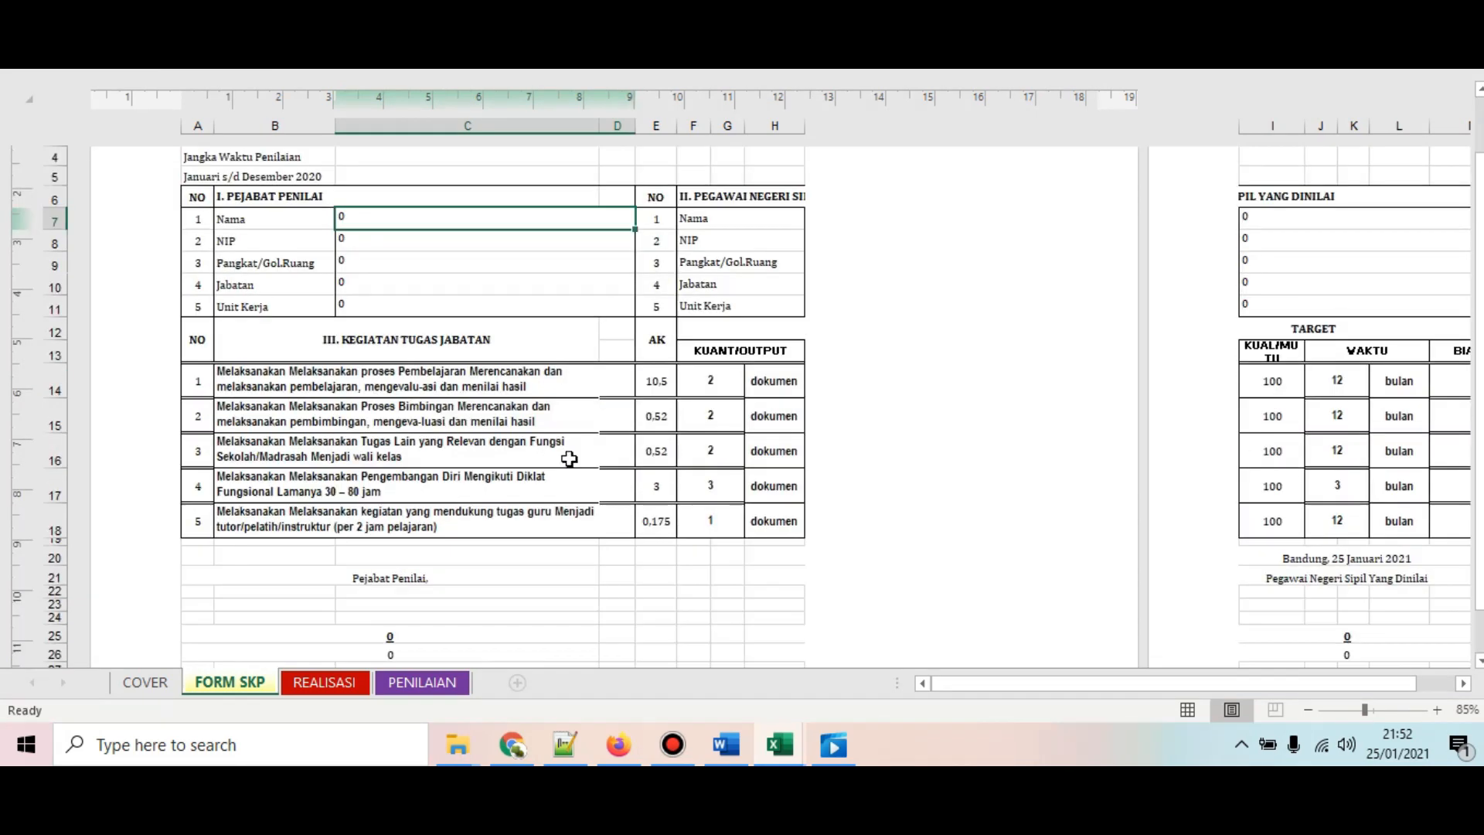
pyautogui.click(1182, 711)
pyautogui.scroll(1, 623, 556)
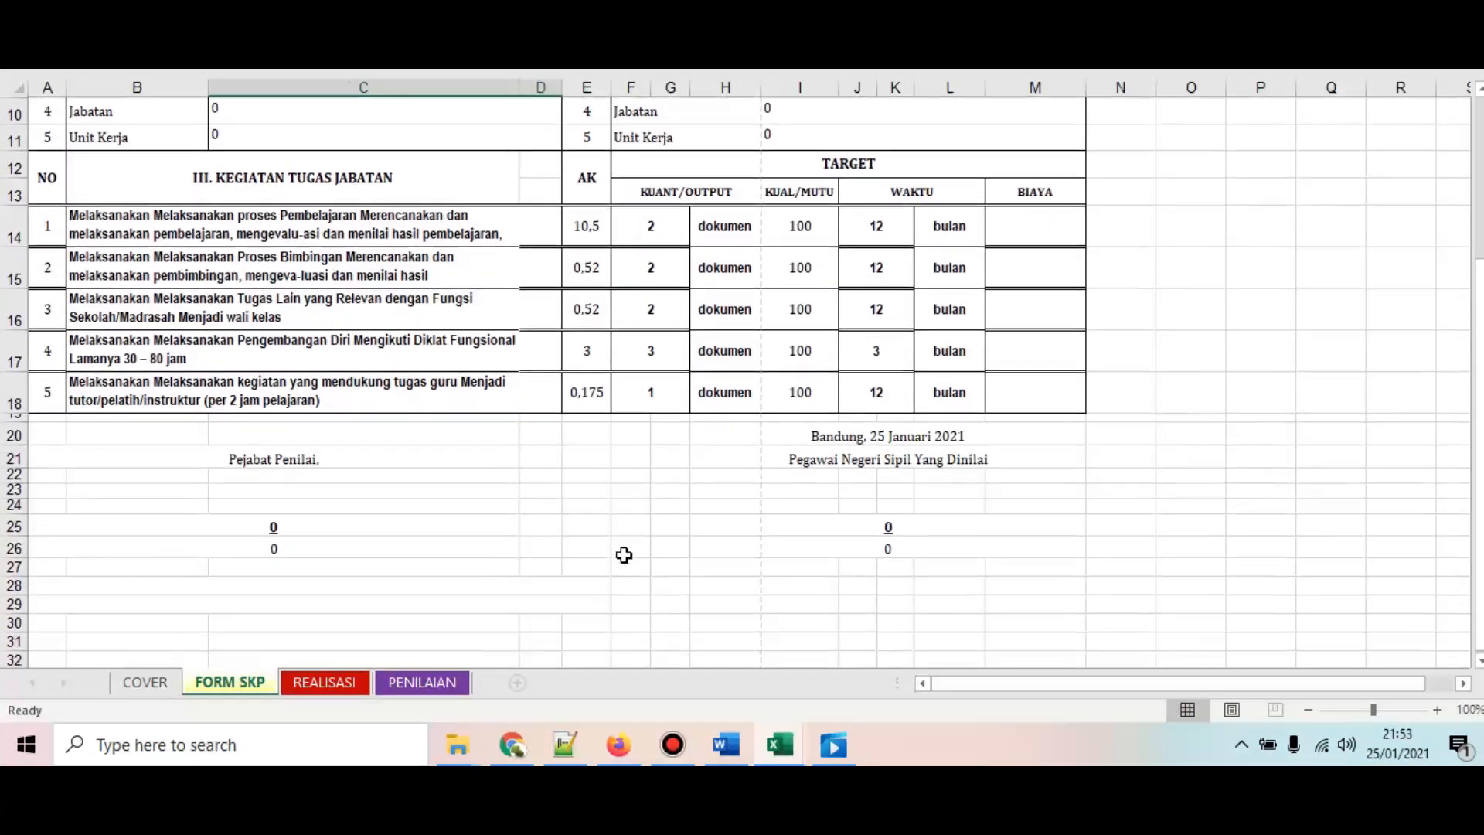
pyautogui.click(325, 454)
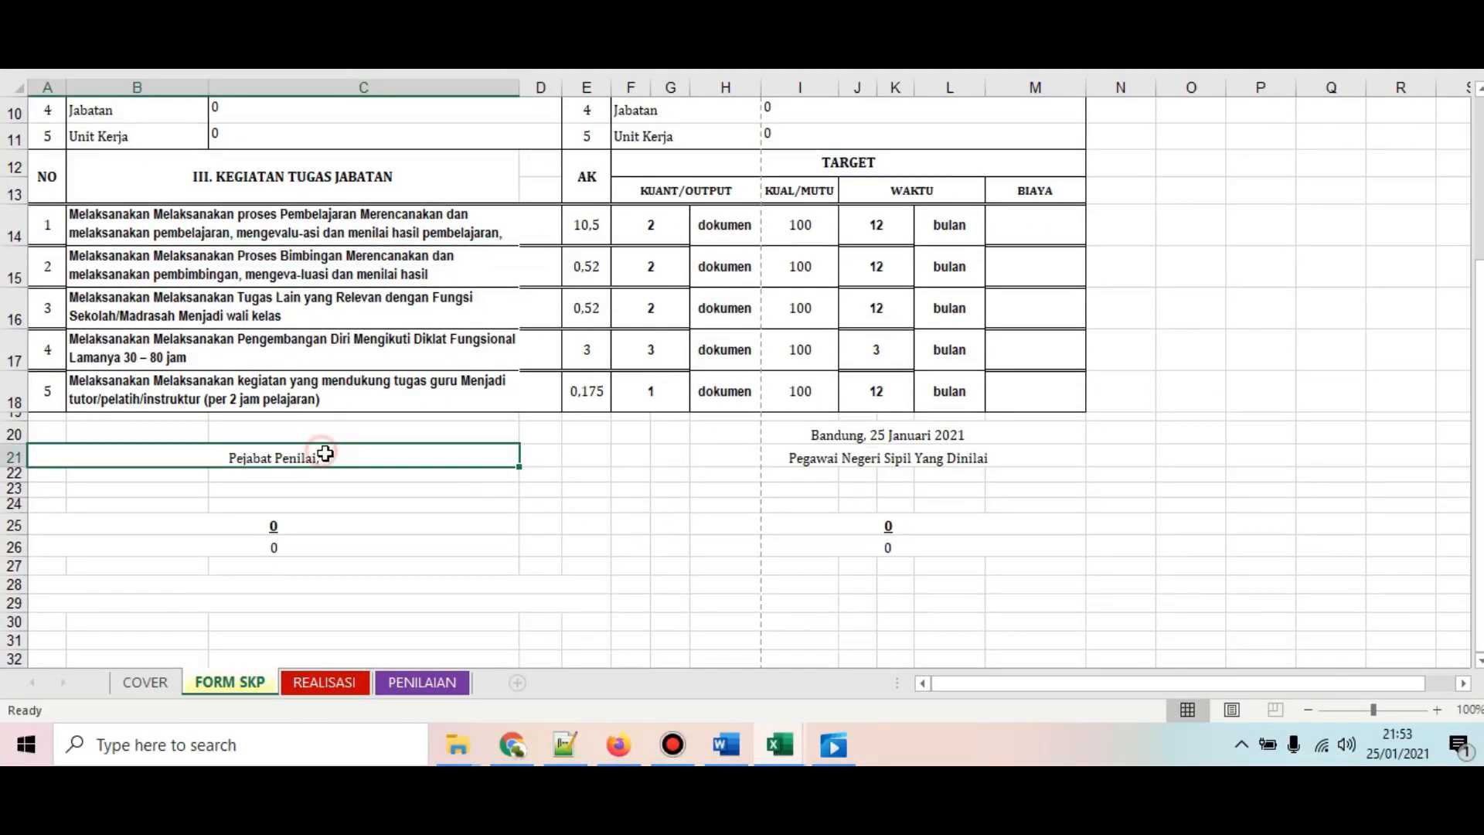
# Step: Check the REALISASI sheet's target and realisation table, Nilai Capaian SKP row and Pejabat Penilai signature block
pyautogui.click(355, 685)
pyautogui.scroll(-1, 461, 524)
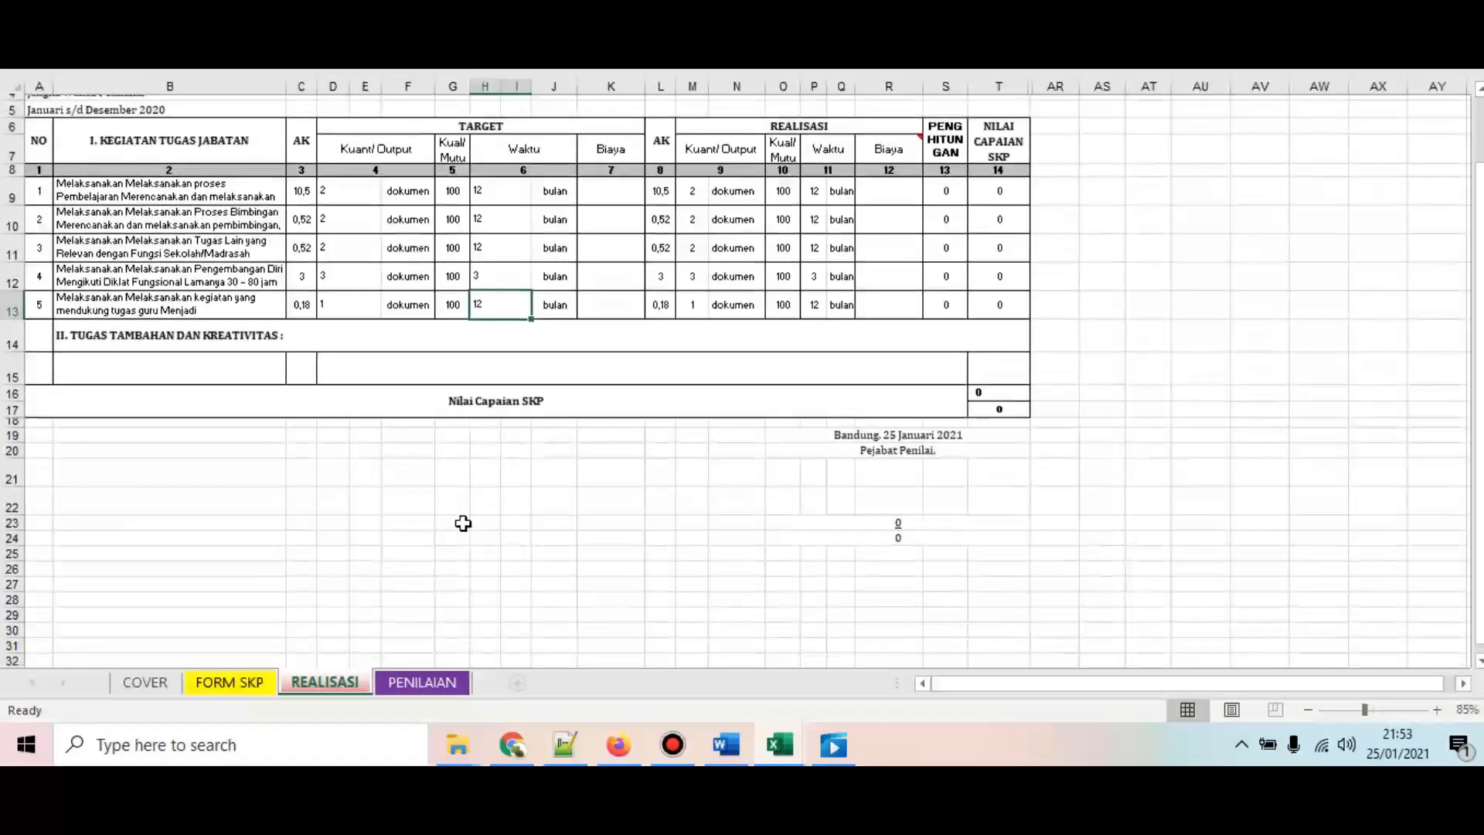
pyautogui.scroll(-1, 463, 524)
# Step: Examine the PENILAIAN sheet from the employee and assessor details through the assessed elements, objection sections and dated signature blocks
pyautogui.click(427, 683)
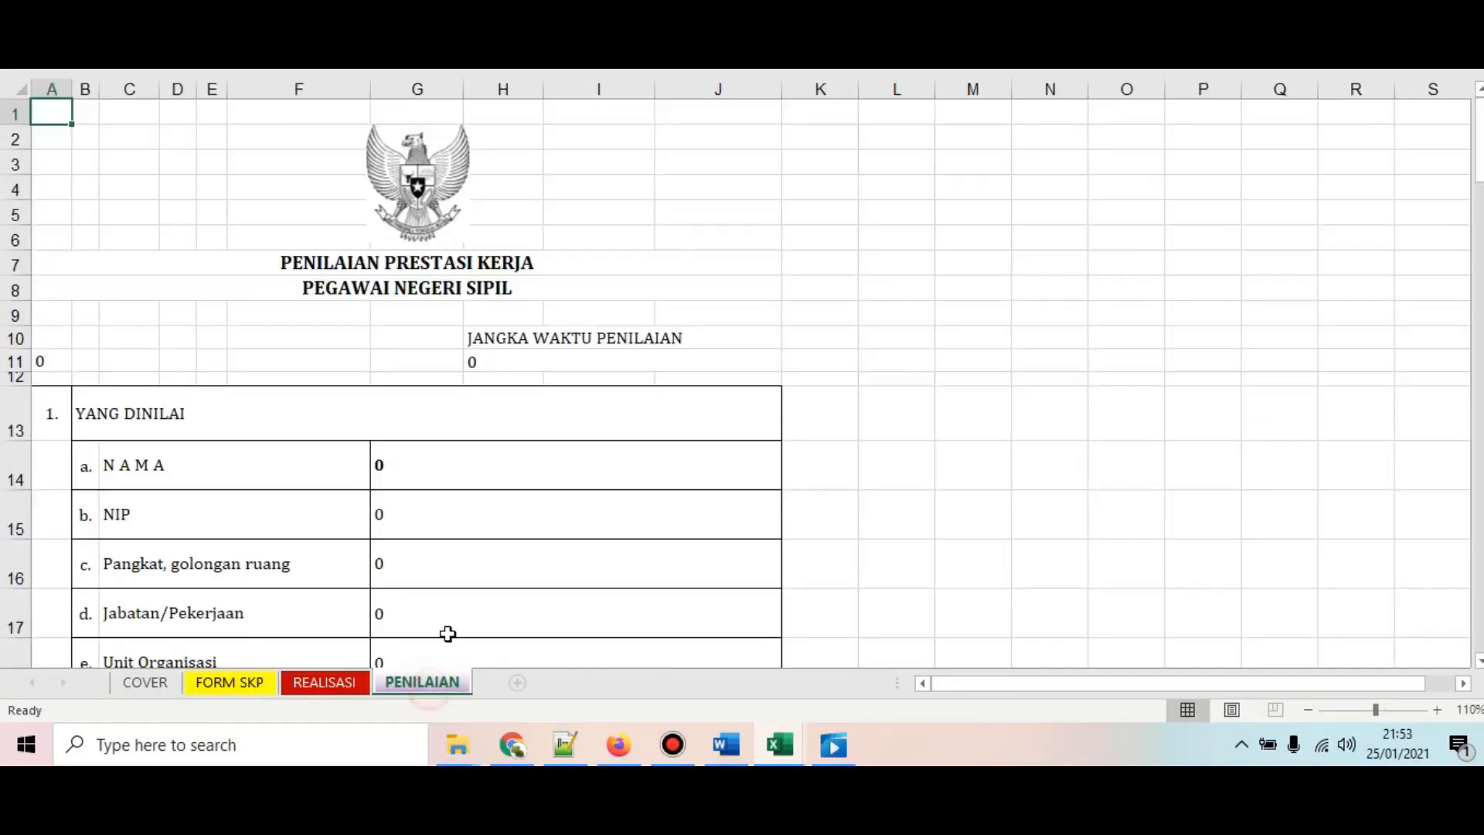
pyautogui.scroll(-7, 500, 530)
pyautogui.scroll(-8, 502, 525)
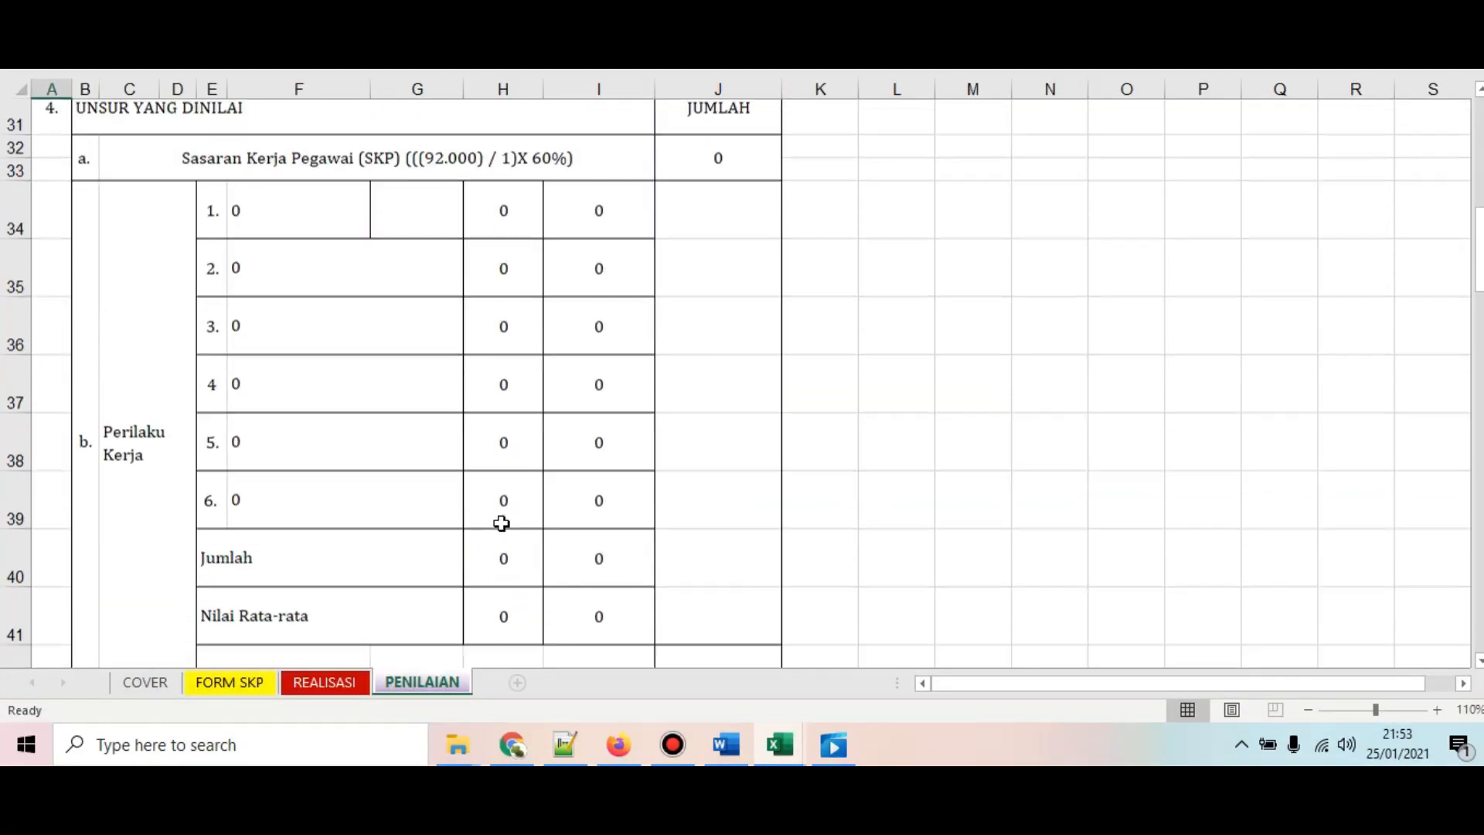
pyautogui.scroll(-9, 502, 522)
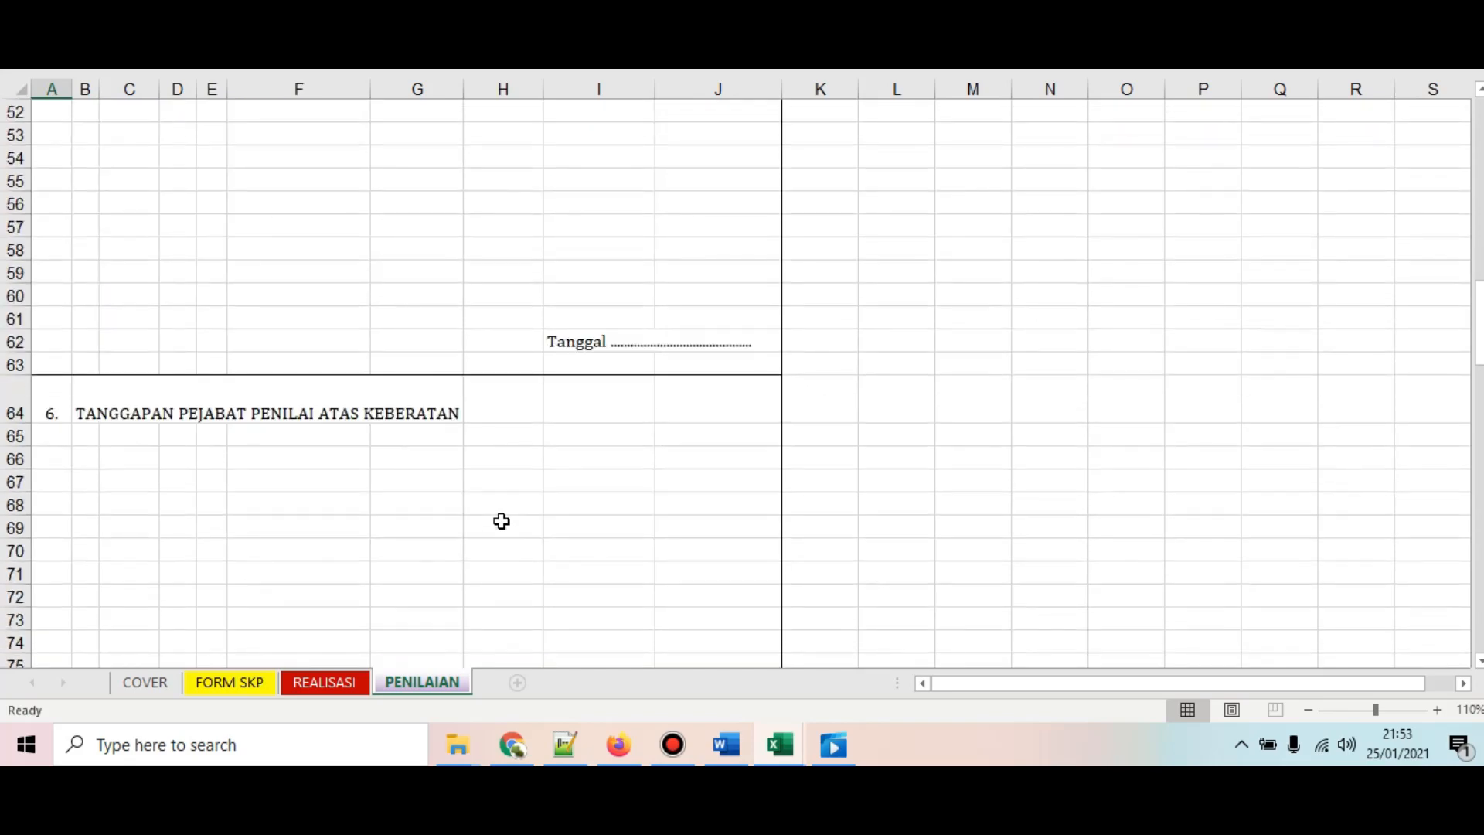
pyautogui.scroll(-2, 500, 518)
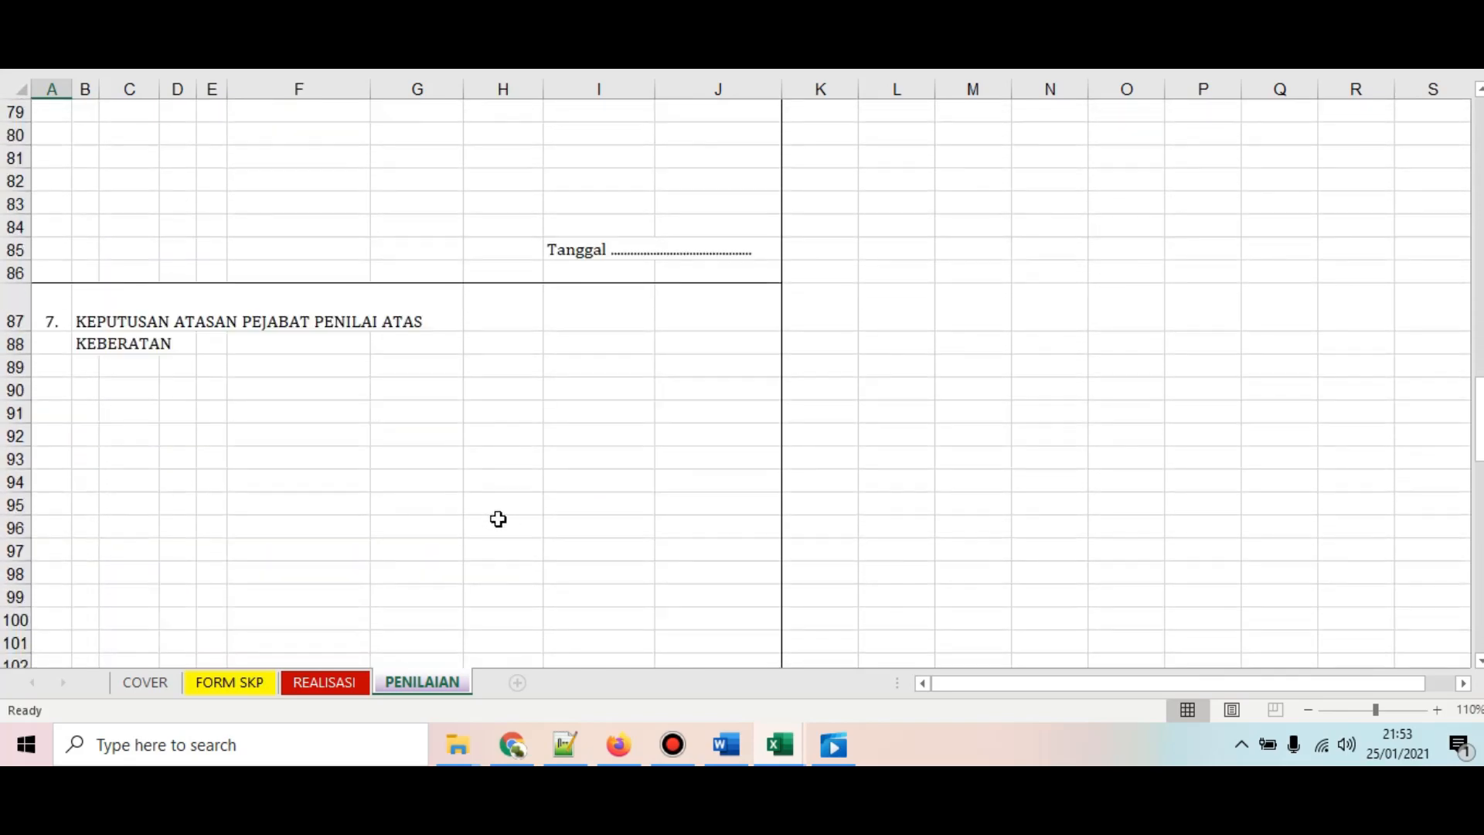
pyautogui.scroll(-3, 498, 519)
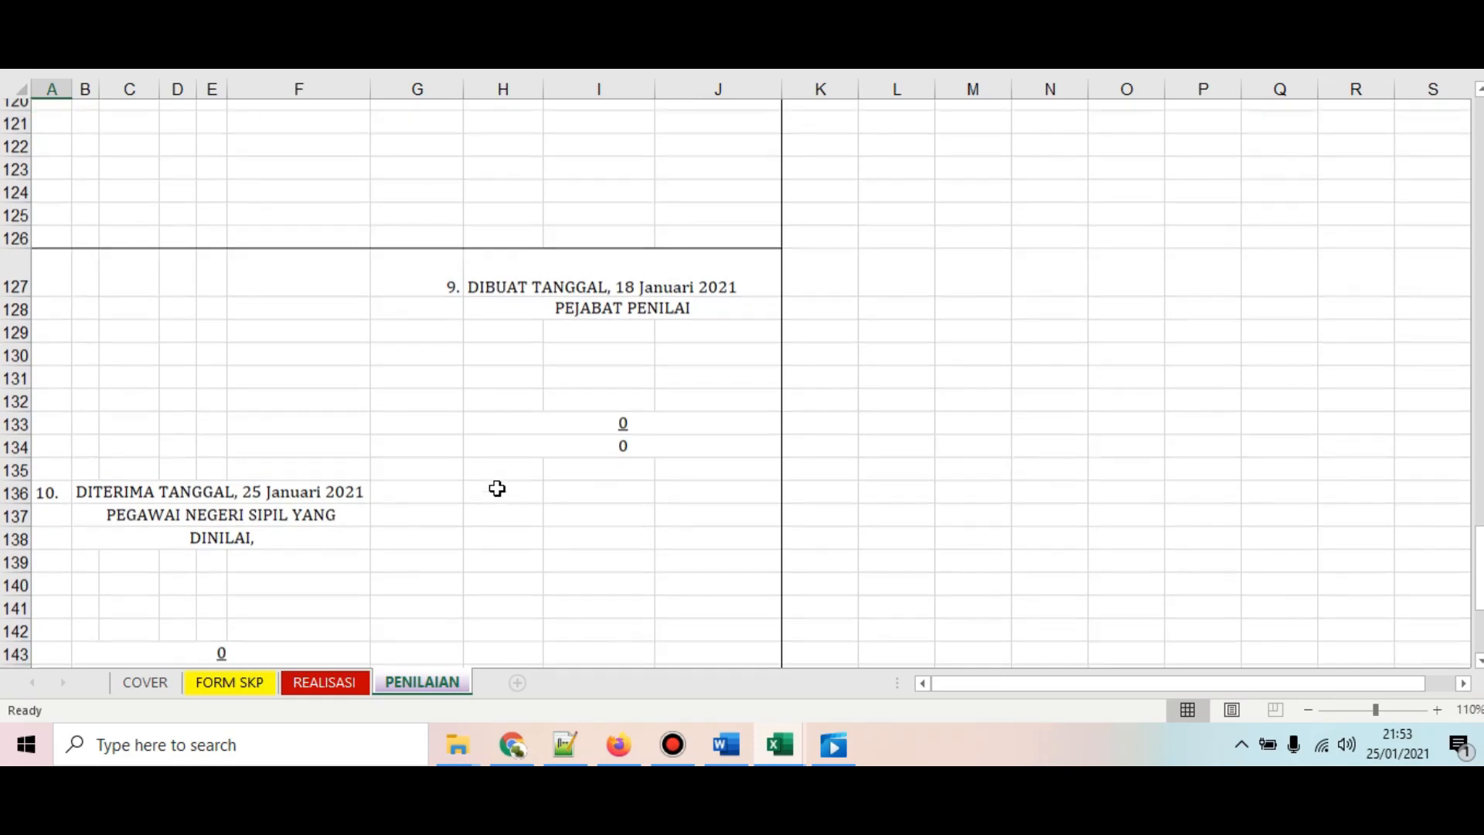
pyautogui.scroll(15, 497, 489)
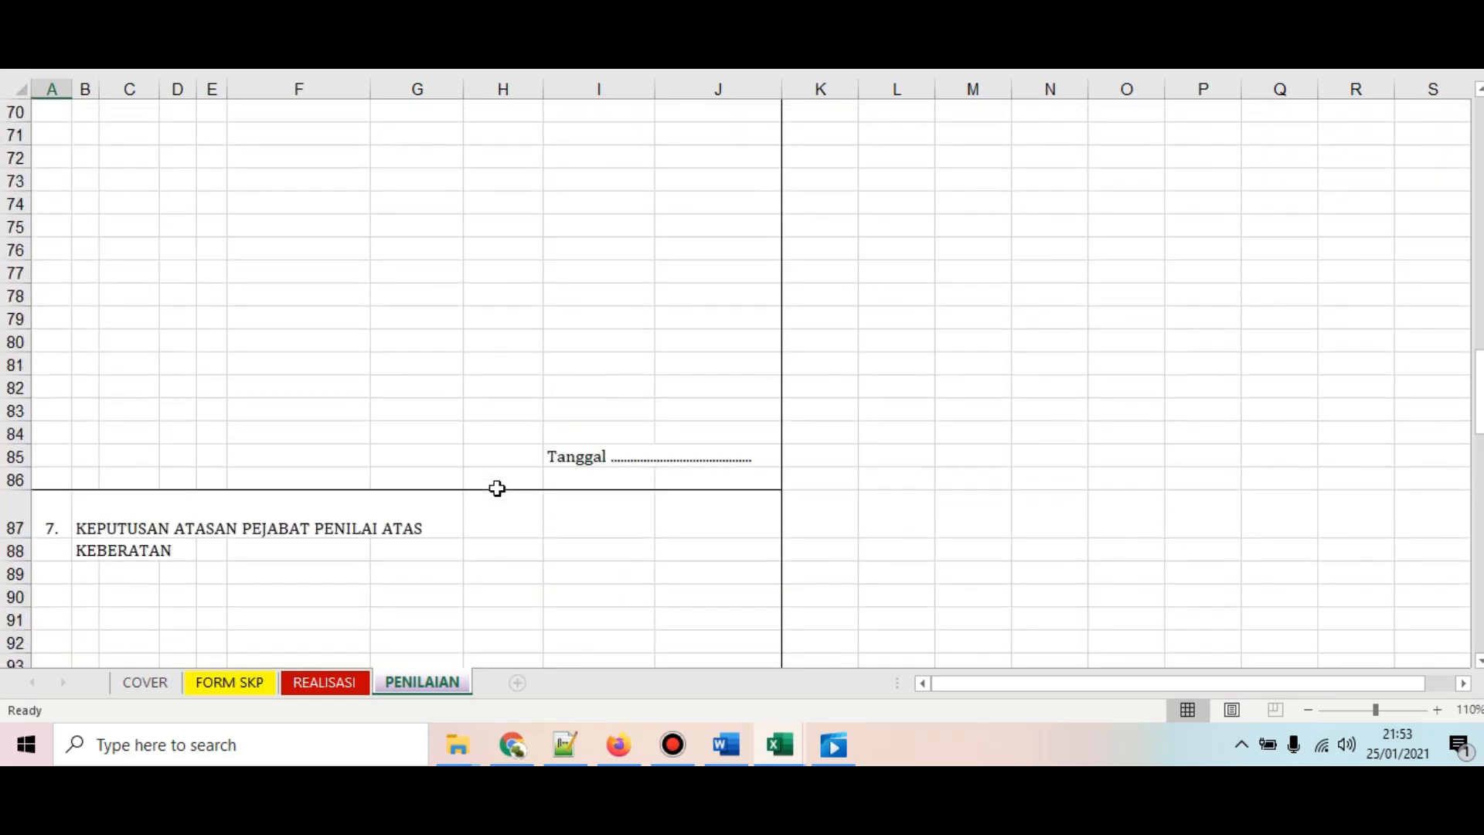
pyautogui.scroll(17, 497, 488)
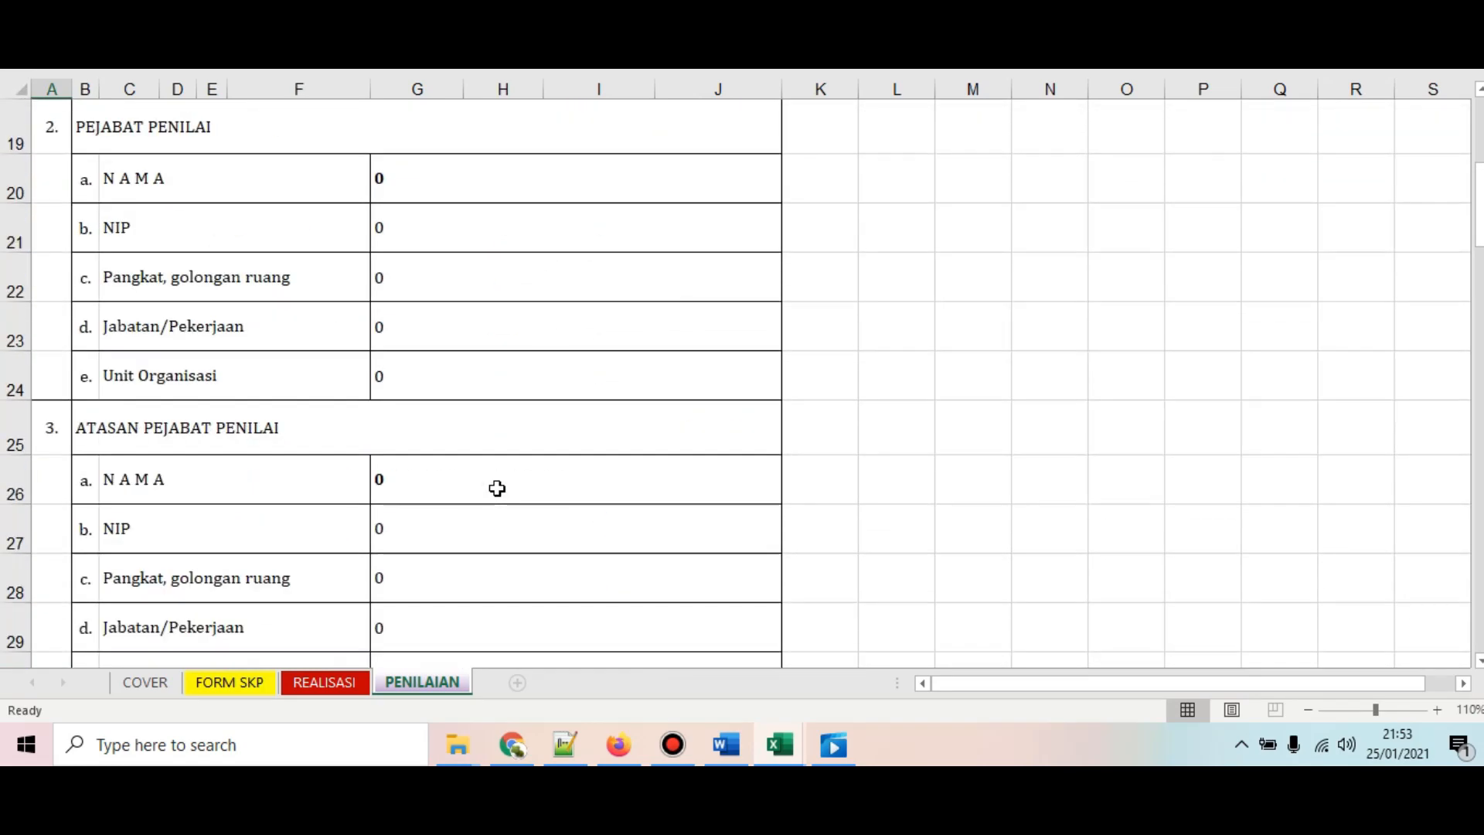
pyautogui.scroll(6, 497, 488)
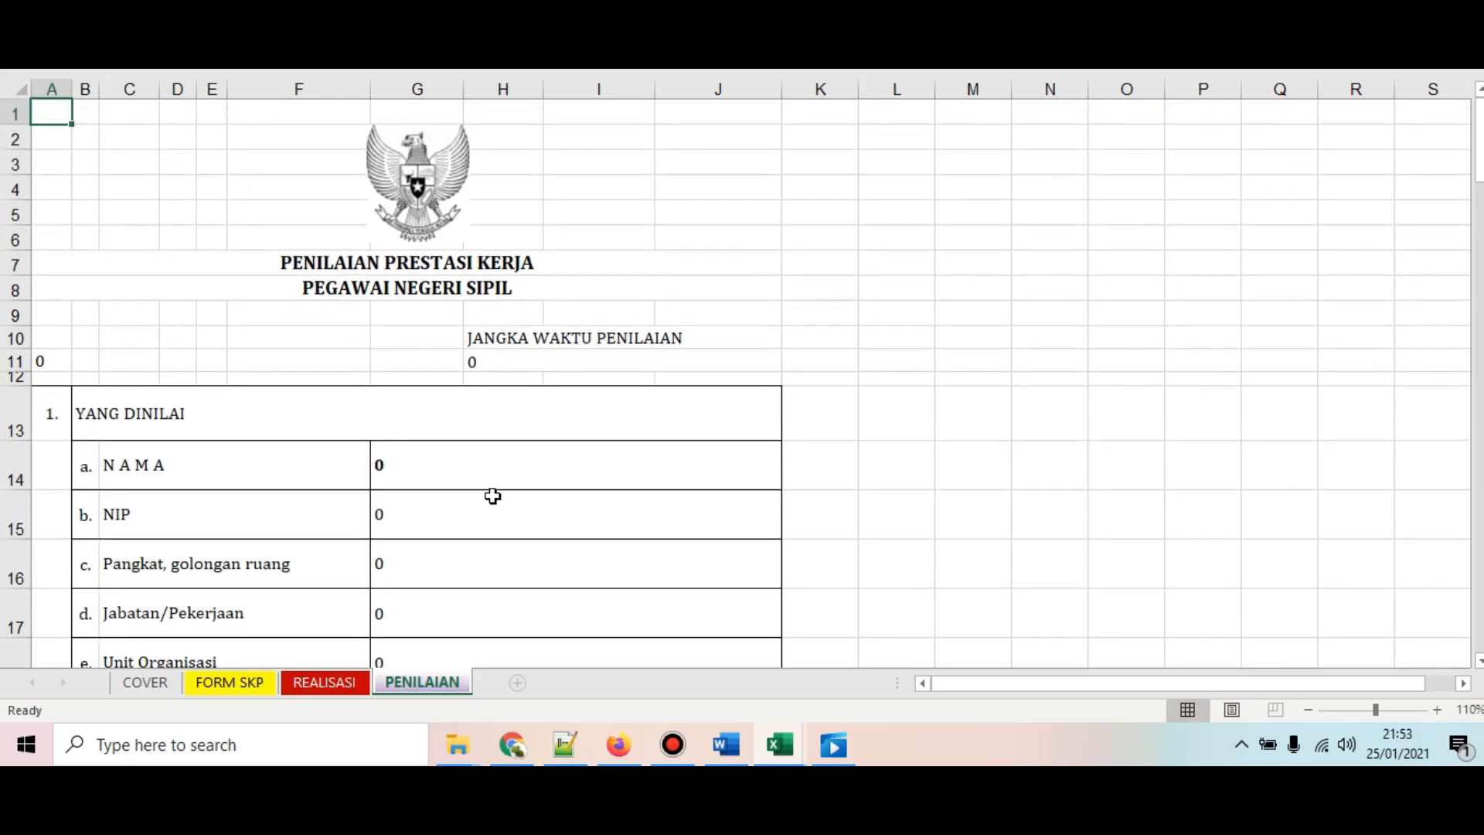
pyautogui.scroll(-3, 493, 496)
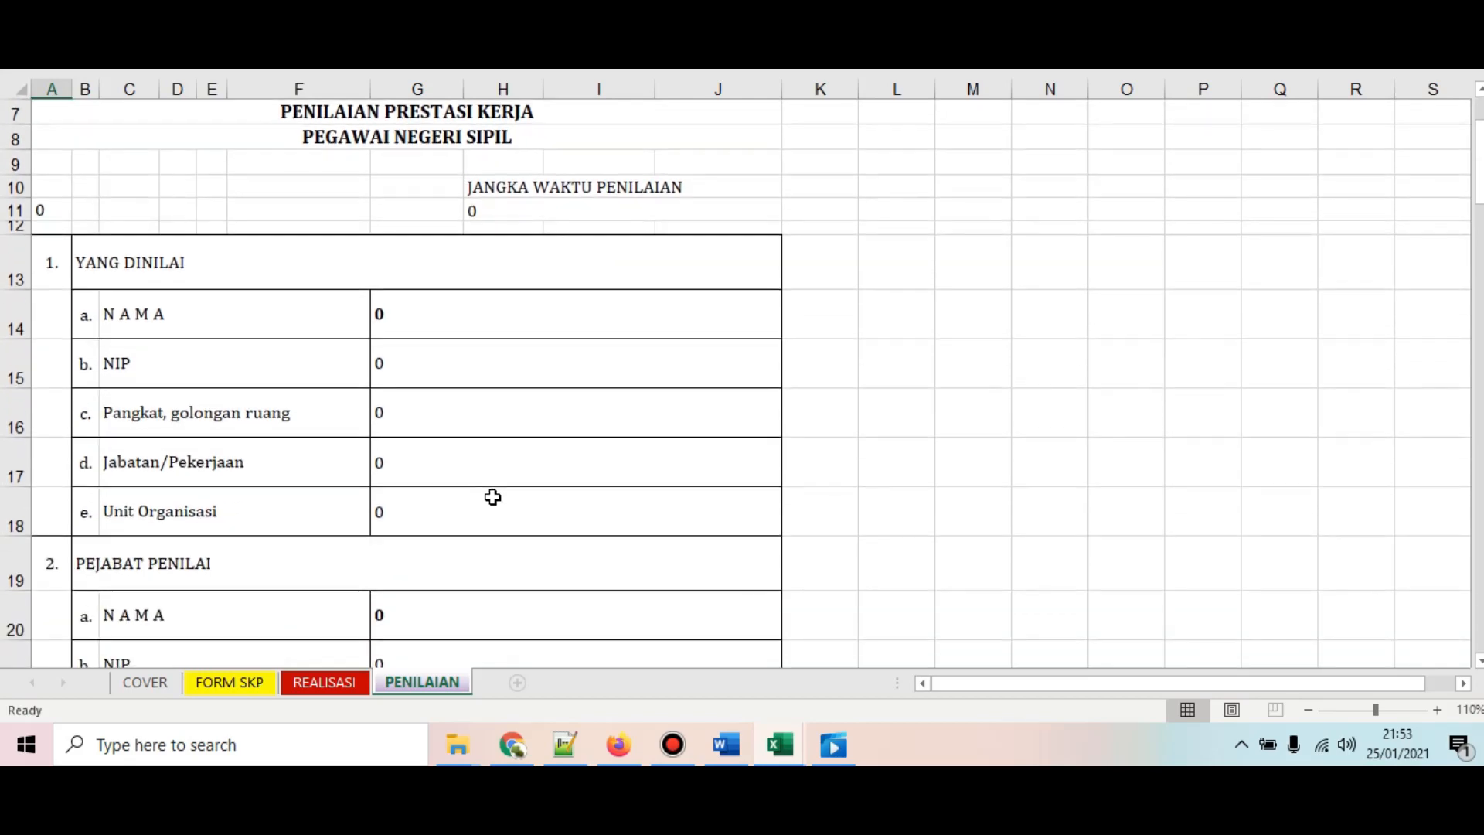
pyautogui.scroll(-1, 452, 525)
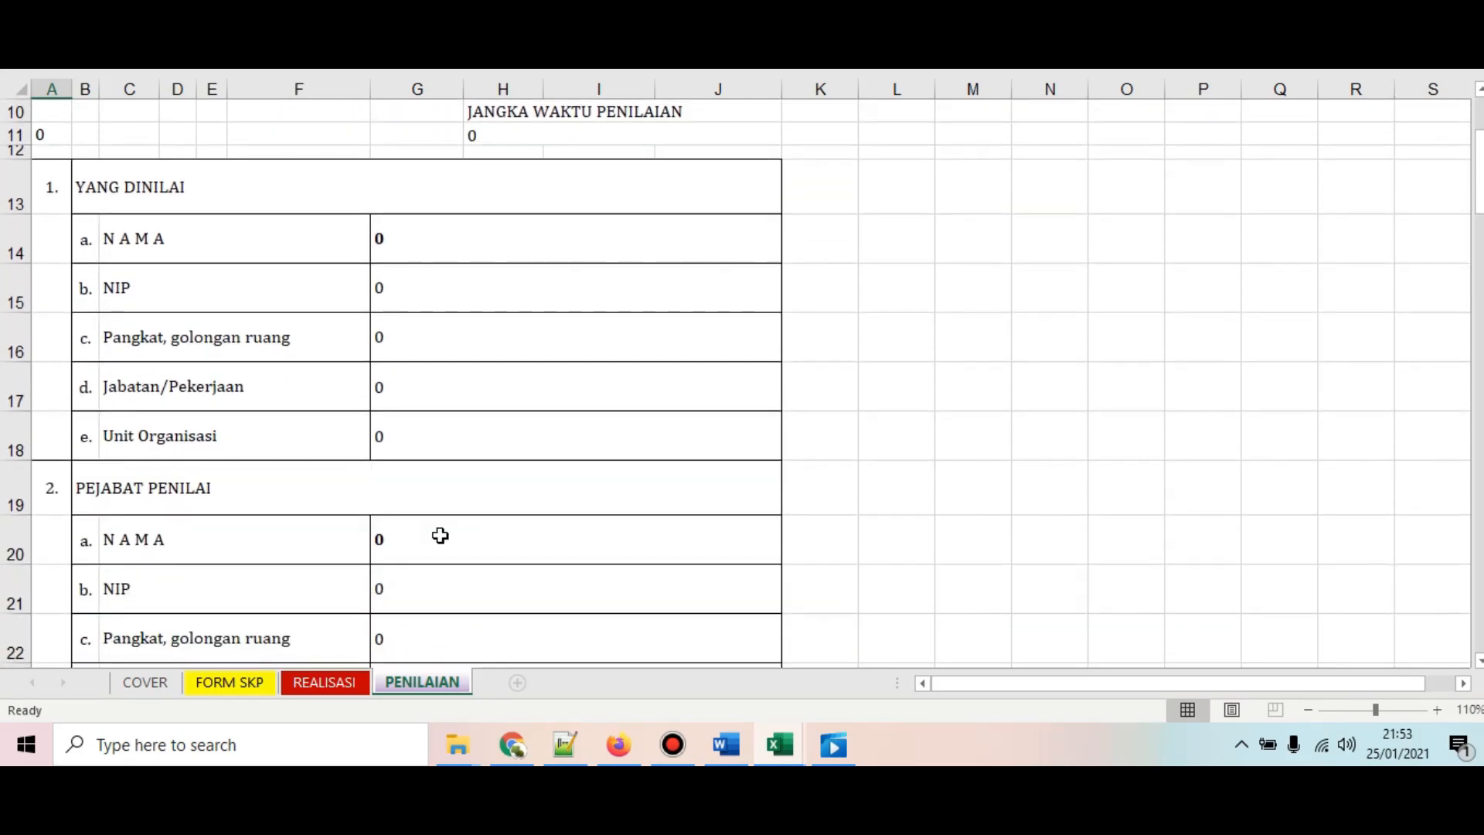